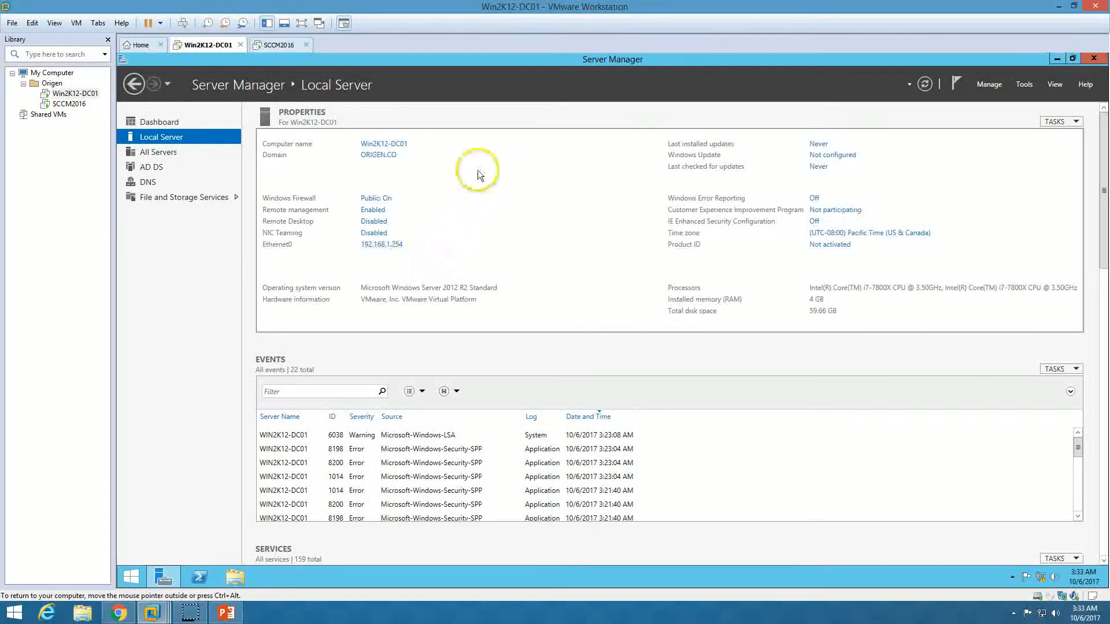
Return Server Manager to its dashboard and review the Demo Environment slide in PowerPoint
{"action": "left_click", "coordinate": [179, 122]}
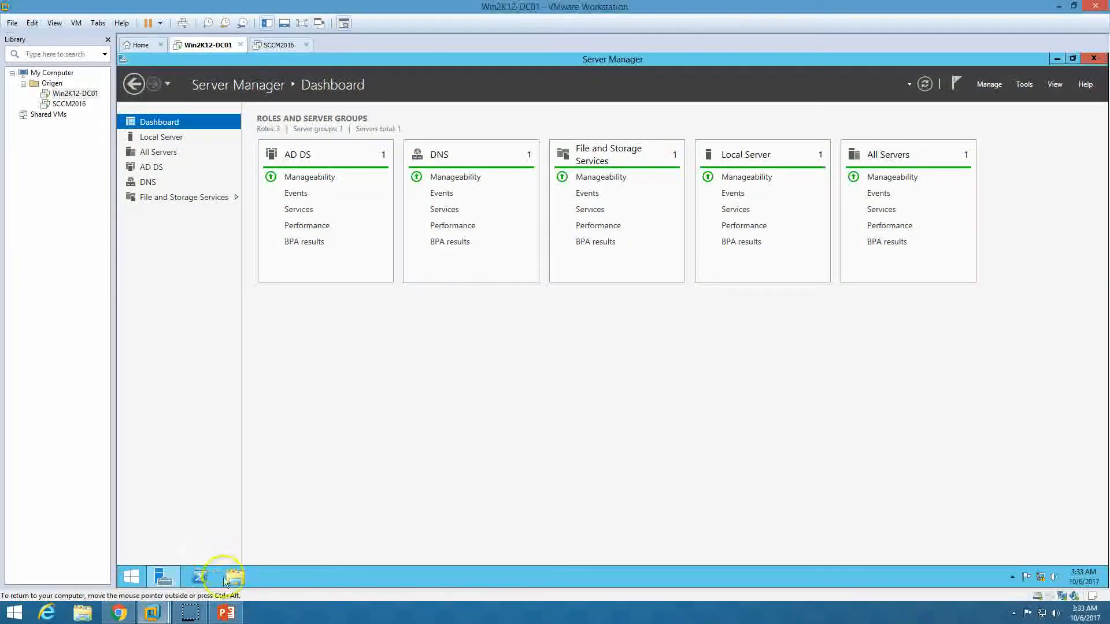
{"action": "left_click", "coordinate": [226, 612]}
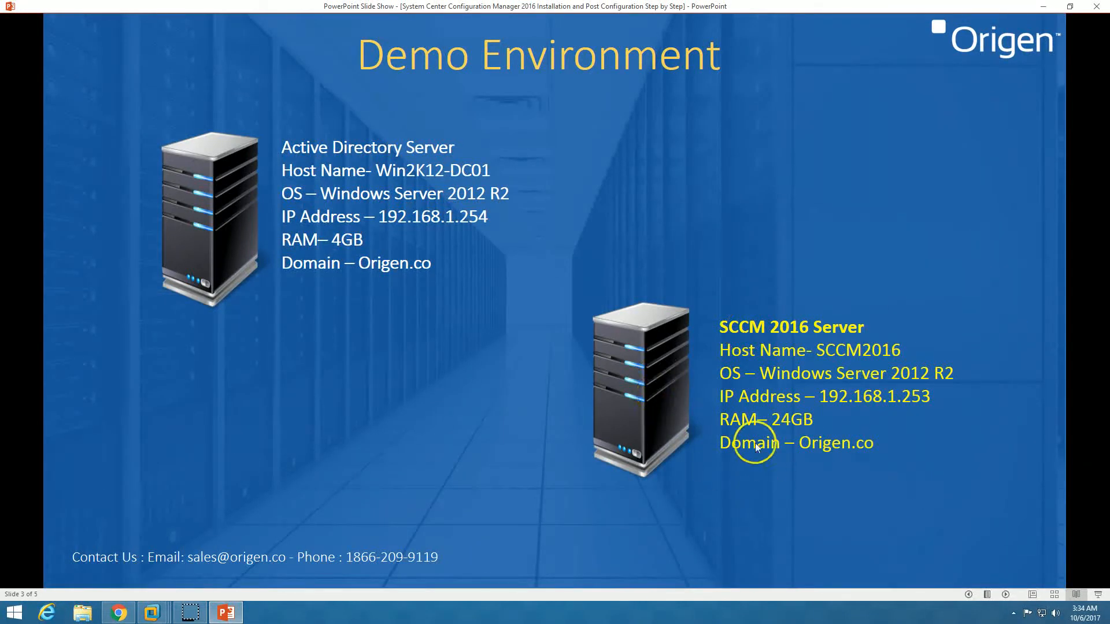
{"action": "left_click", "coordinate": [225, 611]}
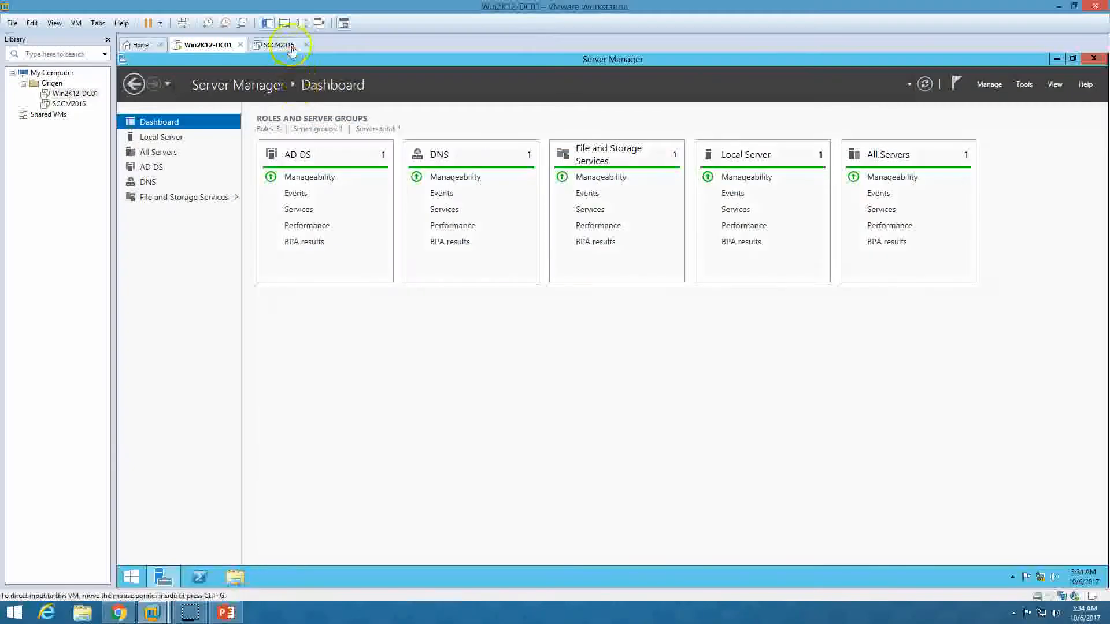
Switch to the SCCM2016 virtual machine and review its Local Server properties in Server Manager
{"action": "left_click", "coordinate": [290, 48]}
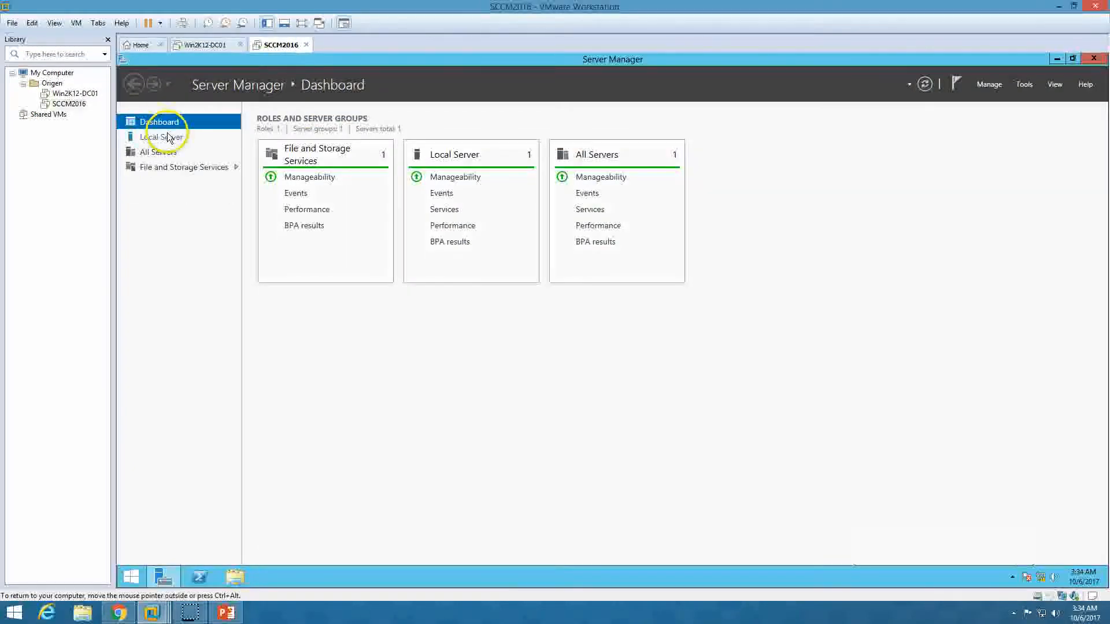
{"action": "left_click", "coordinate": [167, 137]}
{"action": "left_click", "coordinate": [153, 123]}
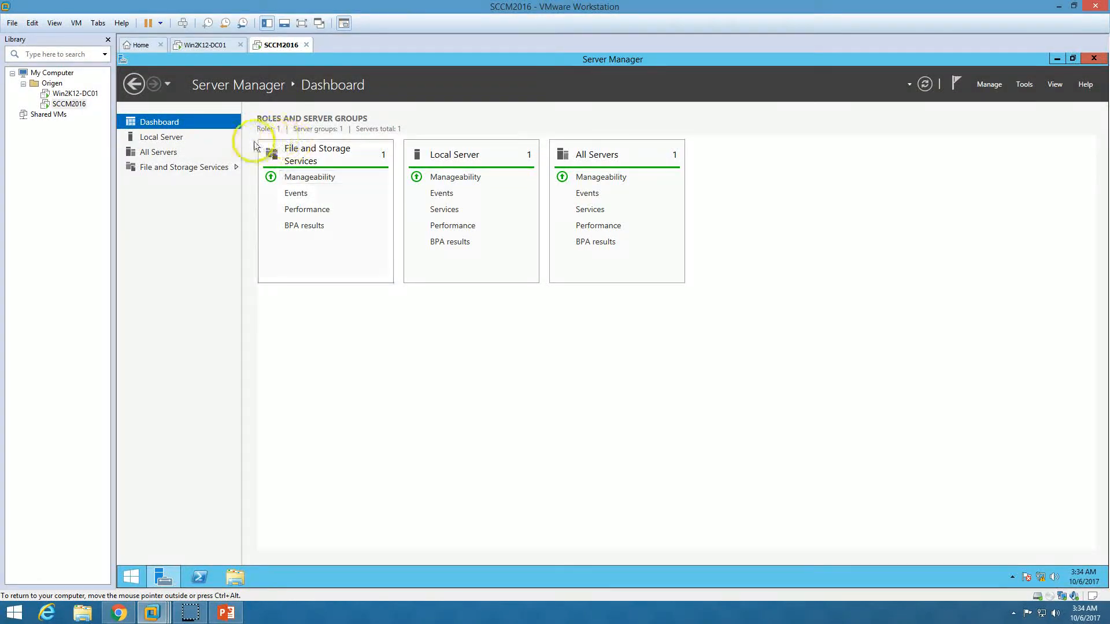
{"action": "left_click", "coordinate": [179, 137]}
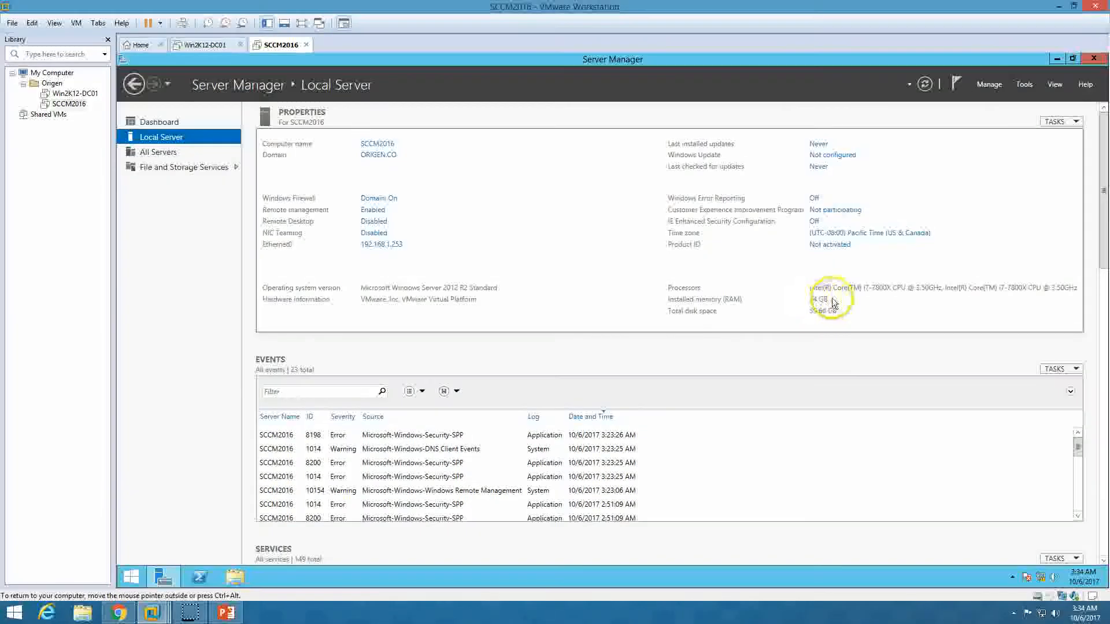
{"action": "left_click", "coordinate": [177, 121]}
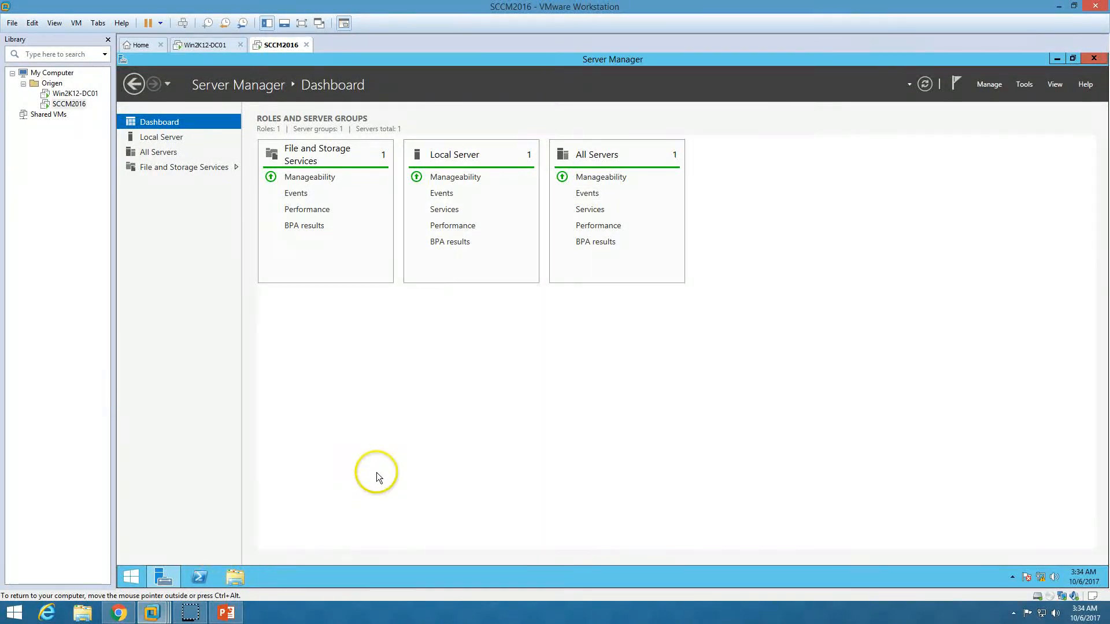
Switch to PowerPoint and review the Demo Environment slide and the following slide listing the Configuration Manager 2016 installation steps
{"action": "left_click", "coordinate": [225, 613]}
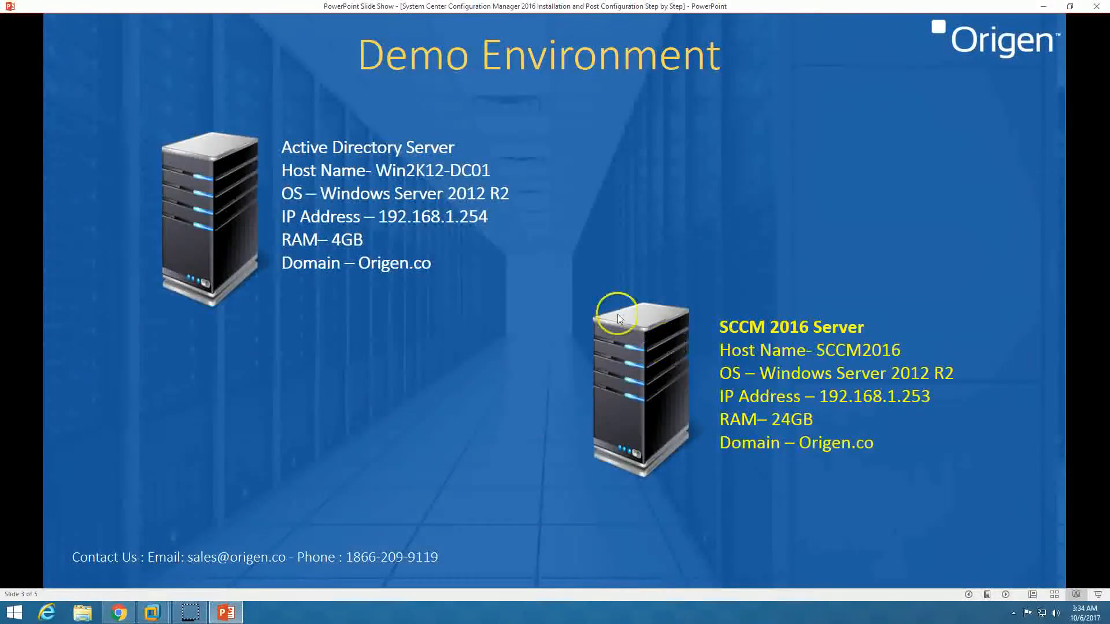
{"action": "left_click", "coordinate": [1010, 594]}
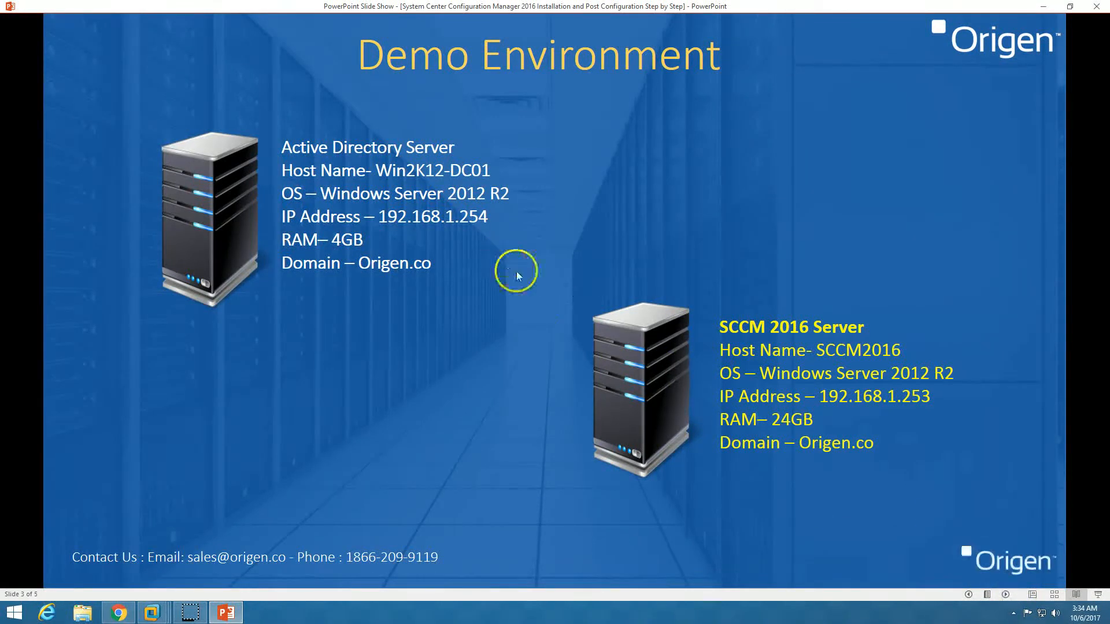
{"action": "left_click", "coordinate": [1006, 595]}
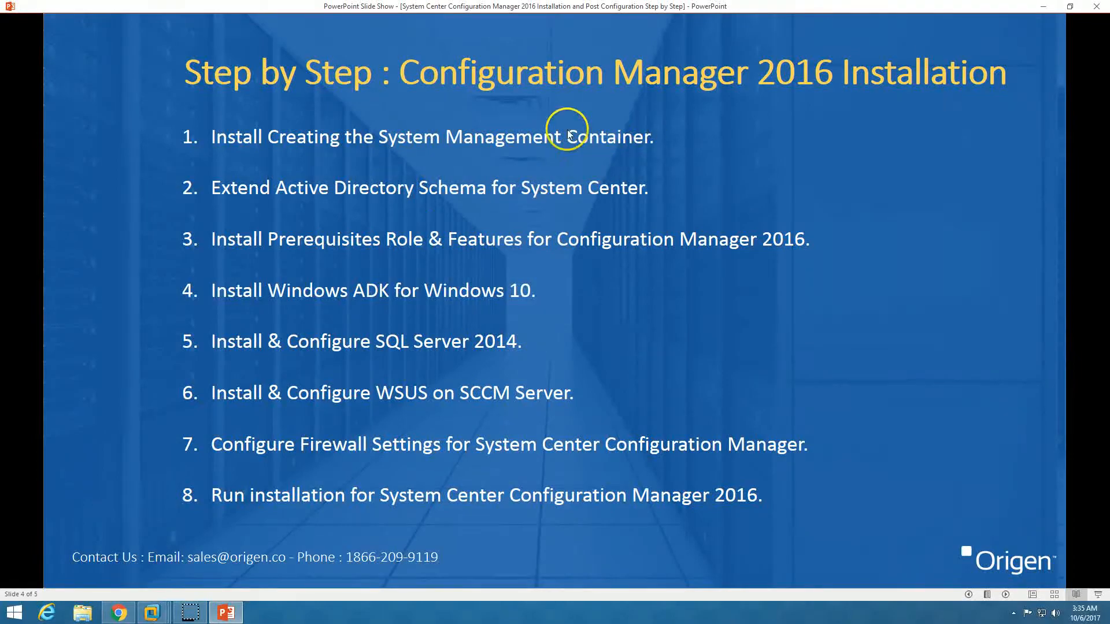
{"action": "left_click", "coordinate": [224, 614]}
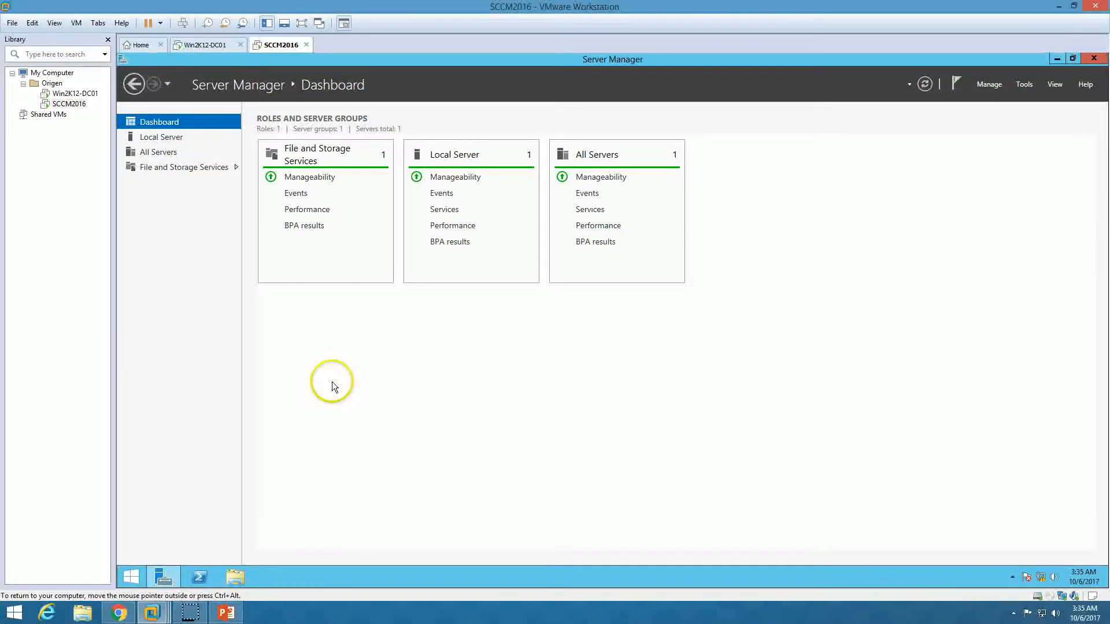
Switch to the Win2K12-DC01 virtual machine and open ADSI Edit from Server Manager
{"action": "left_click", "coordinate": [217, 45]}
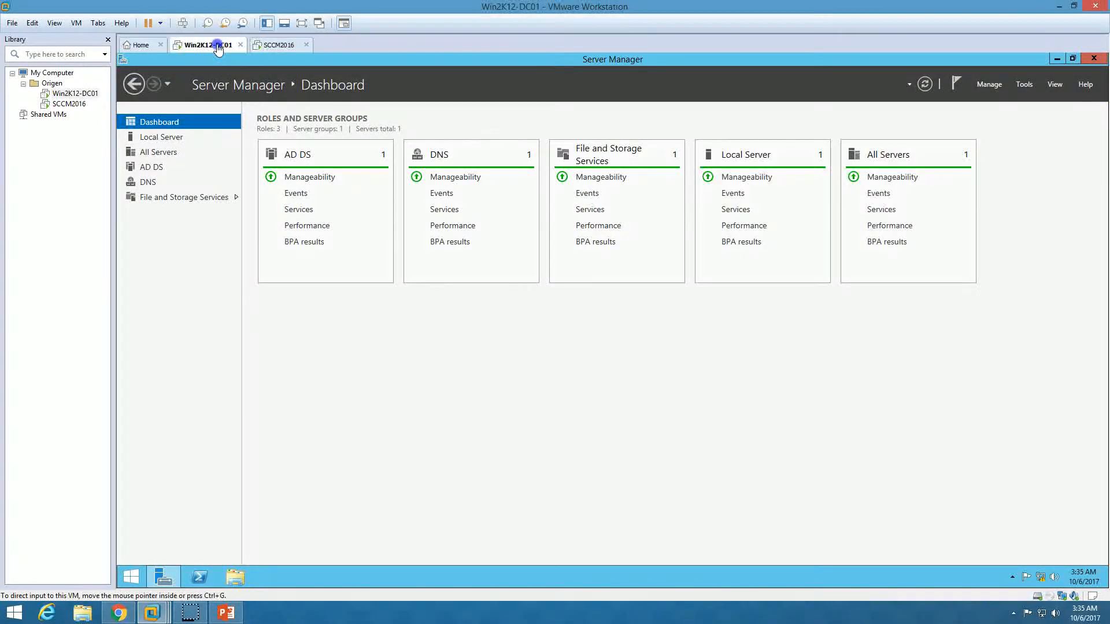
{"action": "left_click", "coordinate": [1024, 84]}
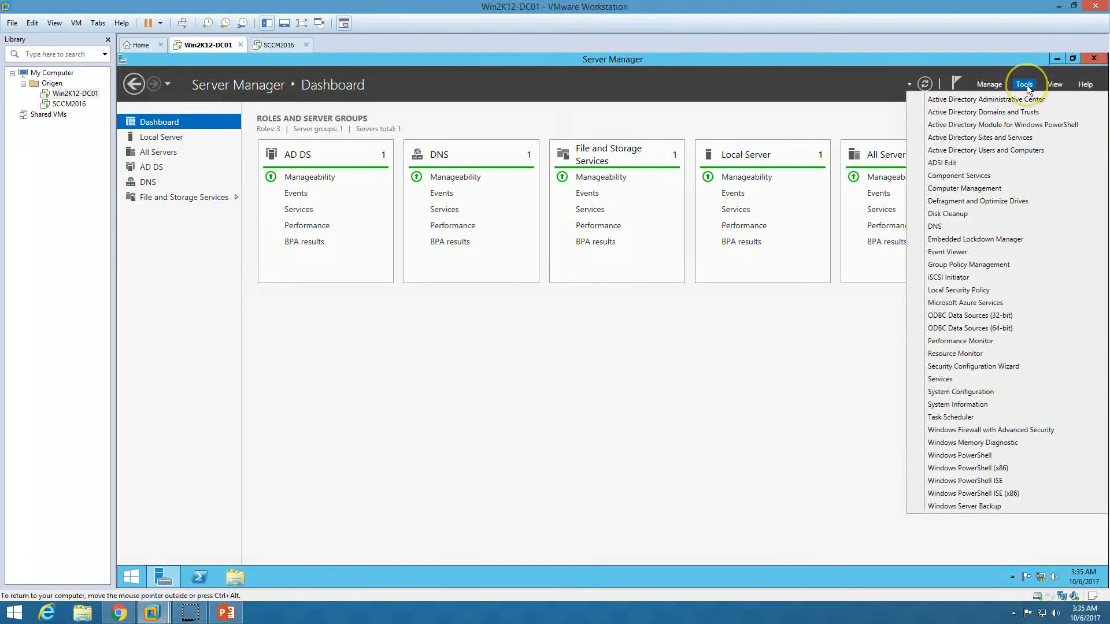
{"action": "left_click", "coordinate": [966, 165]}
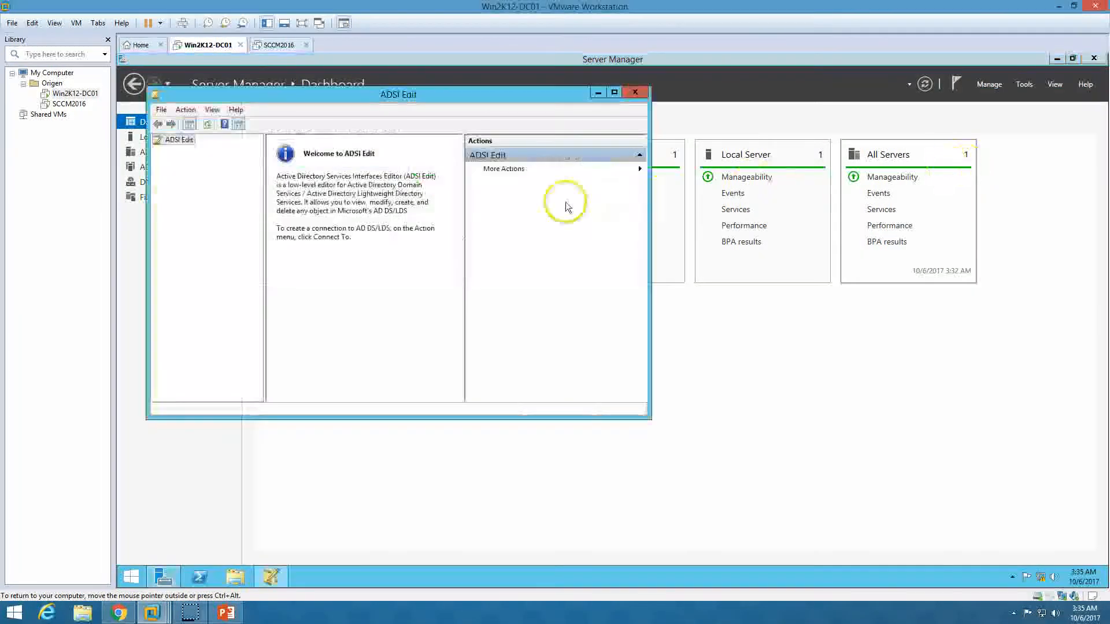
Connect ADSI Edit to the default naming context of the domain controller and maximize the window
{"action": "right_click", "coordinate": [179, 141]}
{"action": "left_click", "coordinate": [197, 148]}
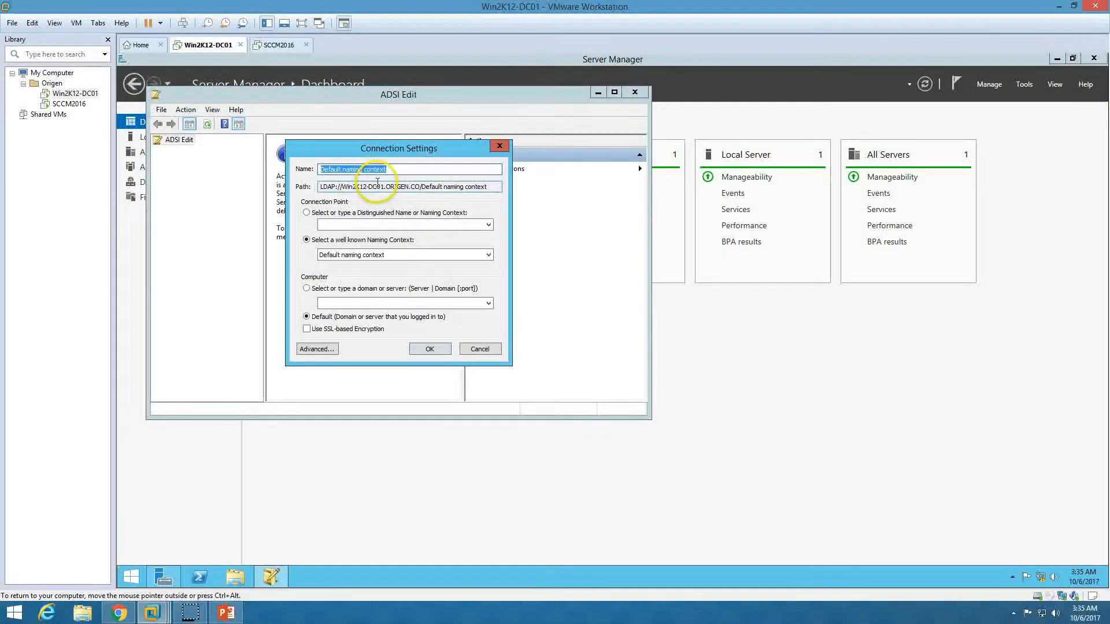
{"action": "left_click_drag", "start_coordinate": [356, 187], "coordinate": [497, 187]}
{"action": "left_click", "coordinate": [429, 348]}
{"action": "left_click", "coordinate": [614, 93]}
Expand the default naming context down to DC=ORIGEN,DC=CO and start a new object of class container in it
{"action": "left_click", "coordinate": [174, 114]}
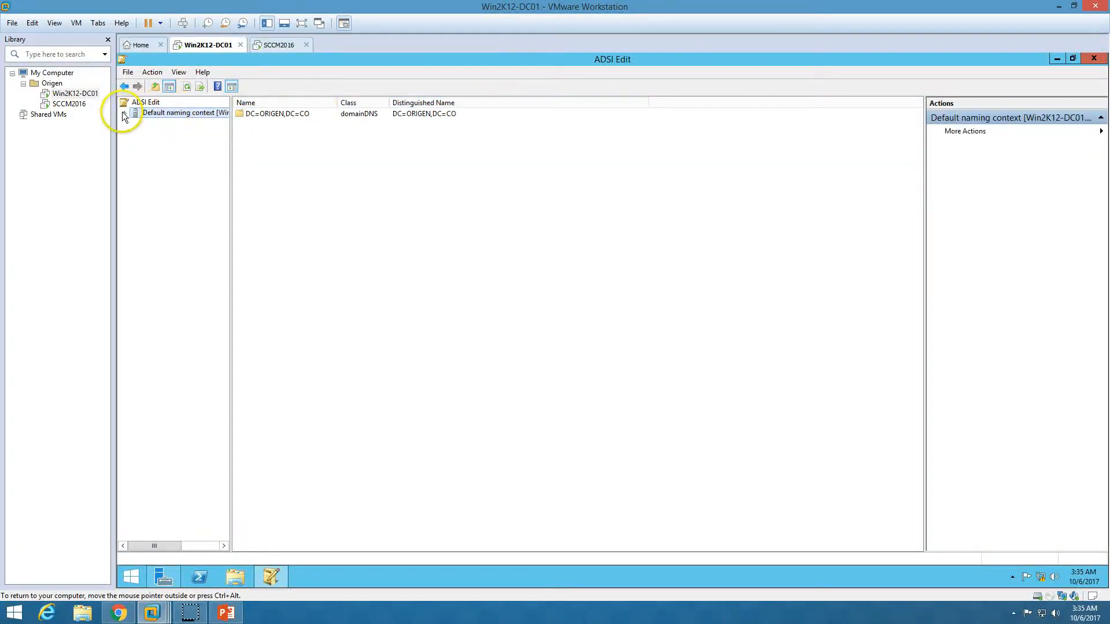
{"action": "left_click", "coordinate": [123, 114]}
{"action": "left_click", "coordinate": [169, 124]}
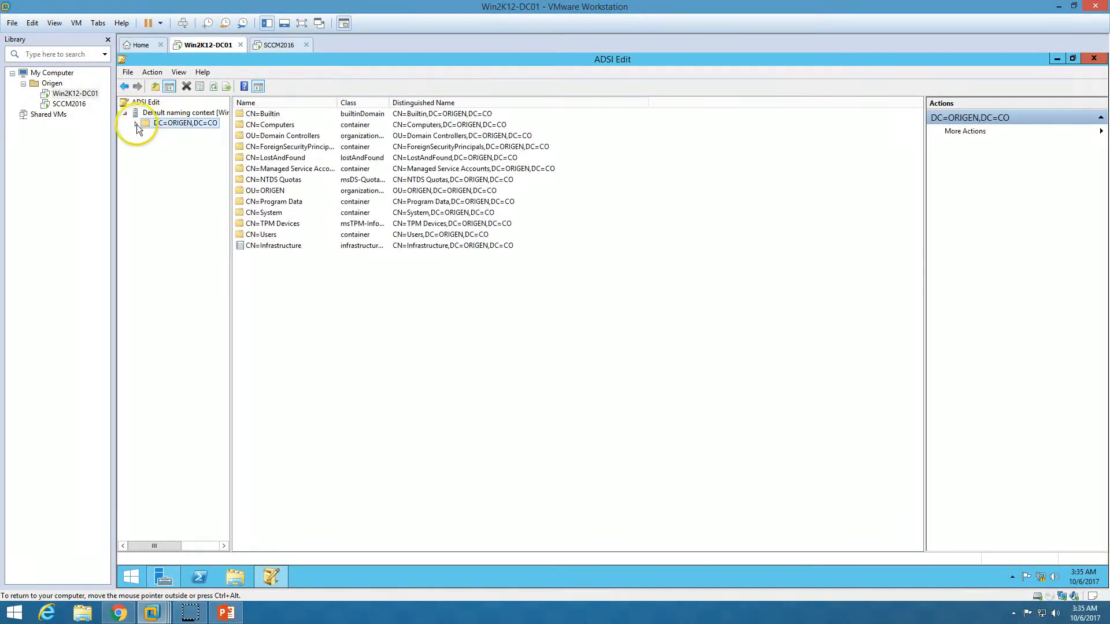
{"action": "left_click", "coordinate": [137, 123]}
{"action": "right_click", "coordinate": [168, 125]}
{"action": "mouse_move", "coordinate": [209, 137]}
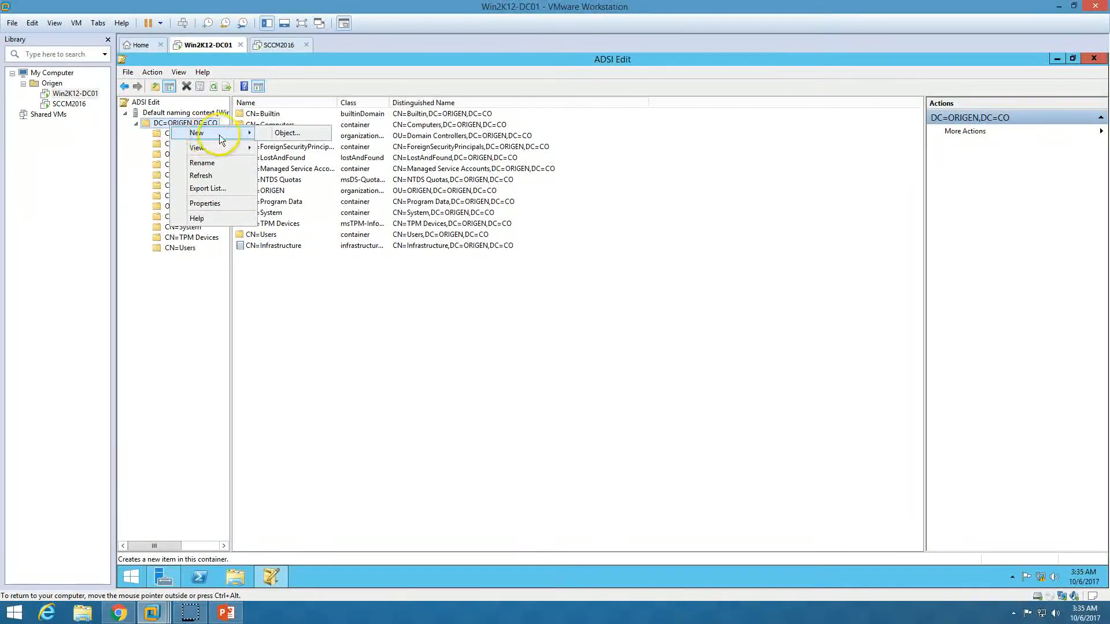
{"action": "left_click", "coordinate": [284, 137]}
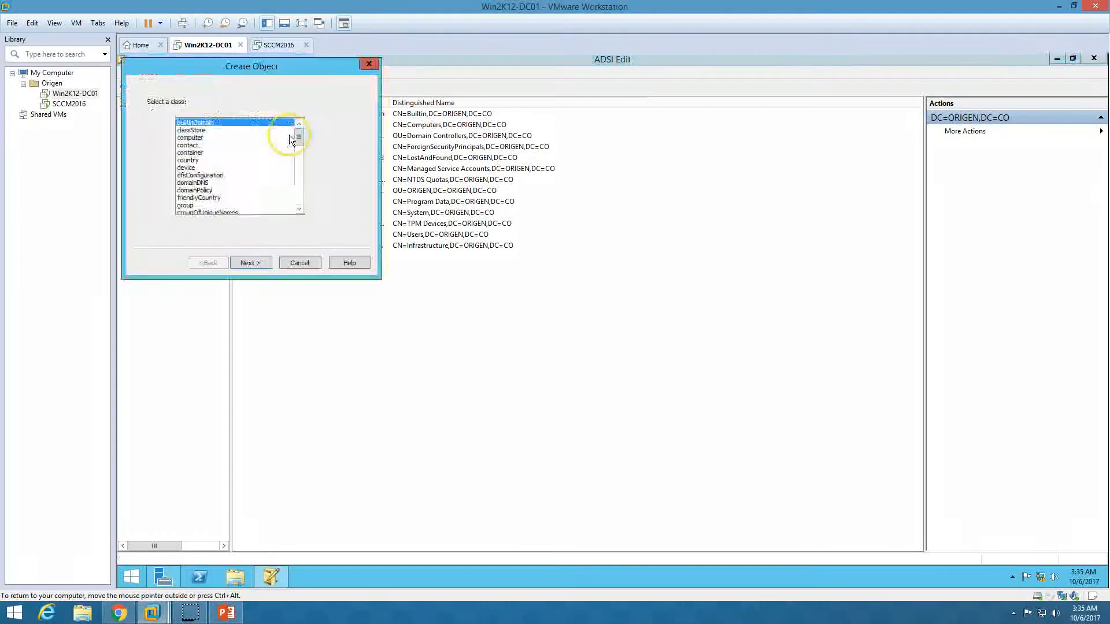
{"action": "left_click", "coordinate": [193, 152]}
{"action": "left_click", "coordinate": [253, 263]}
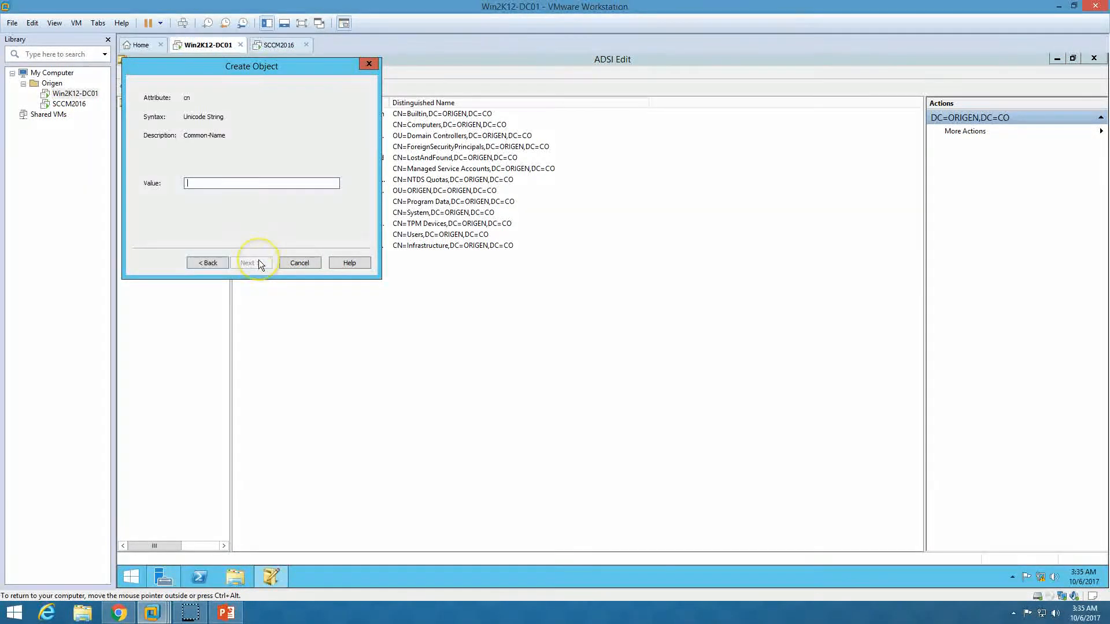
Set the new container's common name to System Management and finish creating it
{"action": "type", "text": "Syste"}
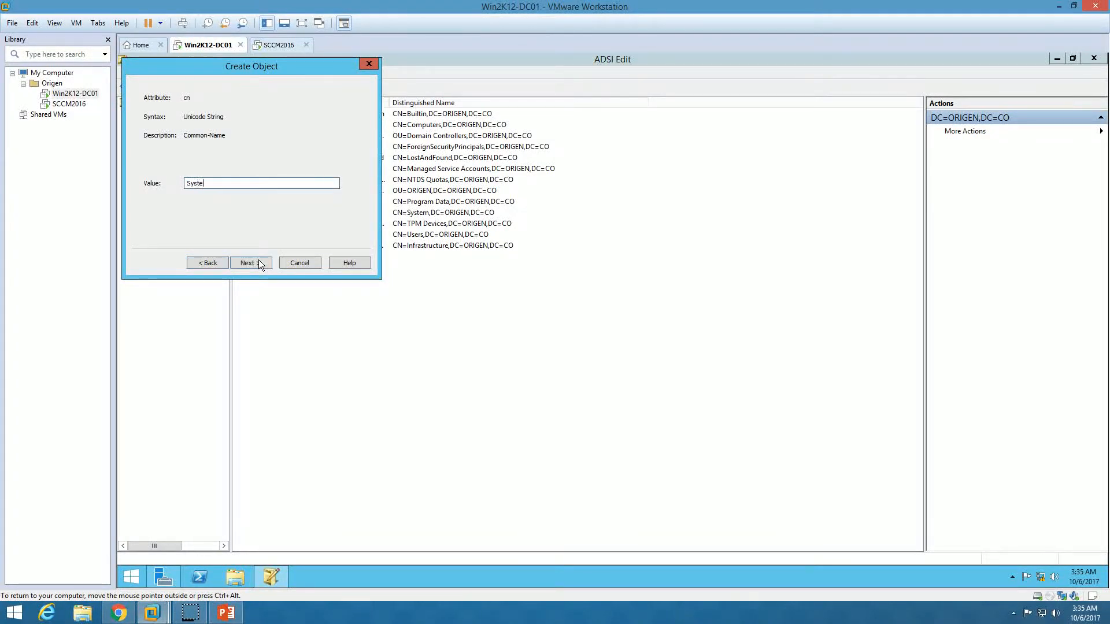
{"action": "type", "text": "m management"}
{"action": "key", "text": "ctrl+Left"}
{"action": "key", "text": "BackSpace"}
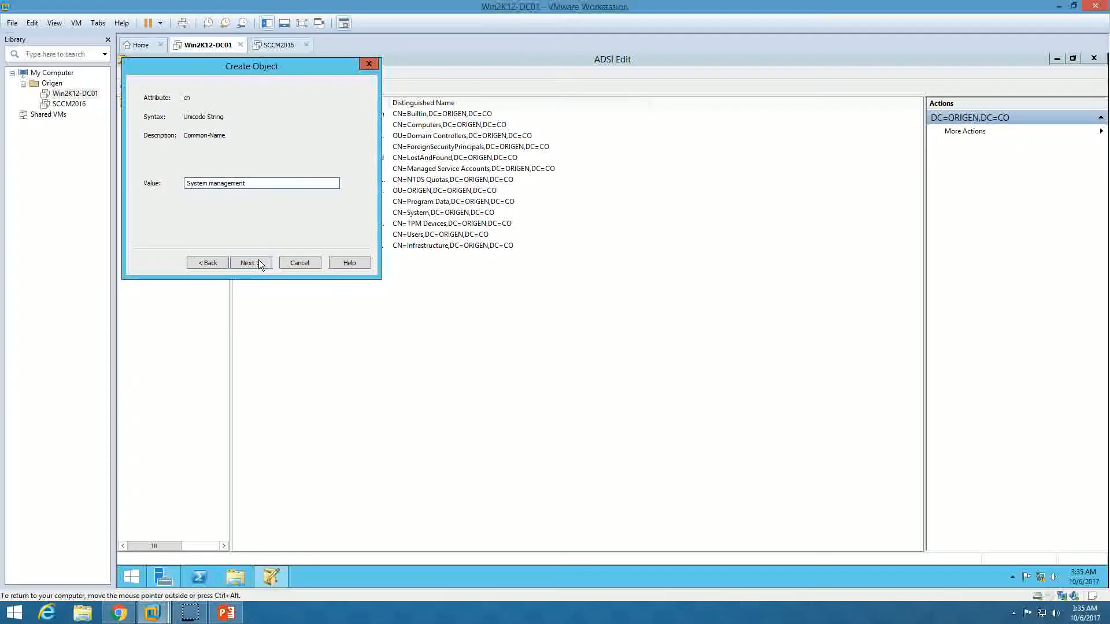
{"action": "key", "text": "Delete"}
{"action": "type", "text": "M"}
{"action": "left_click", "coordinate": [266, 263]}
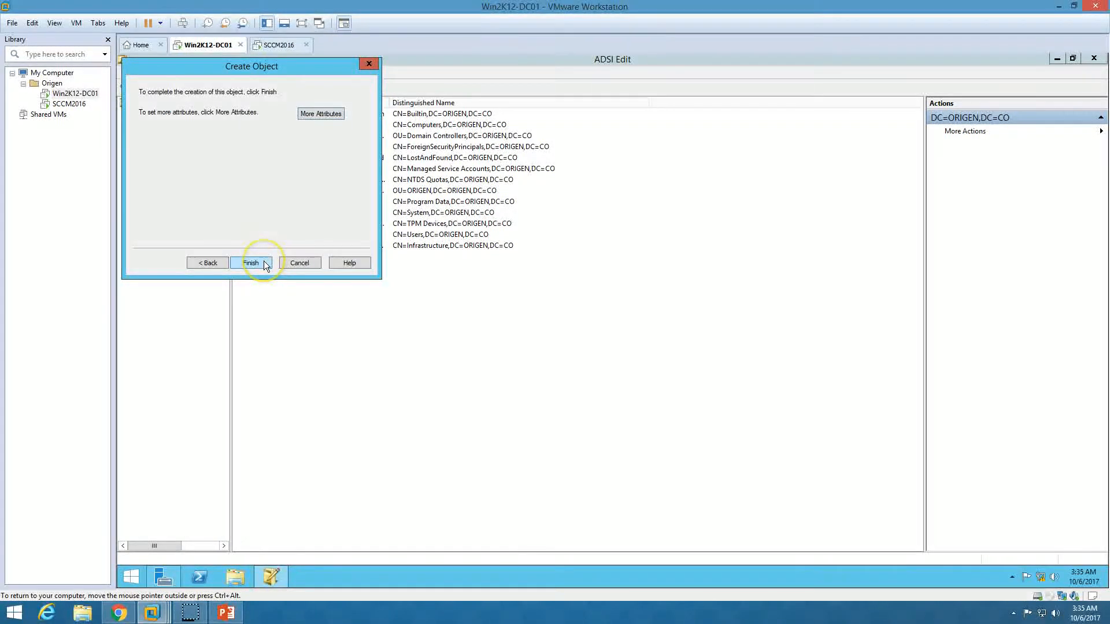
{"action": "left_click", "coordinate": [265, 264]}
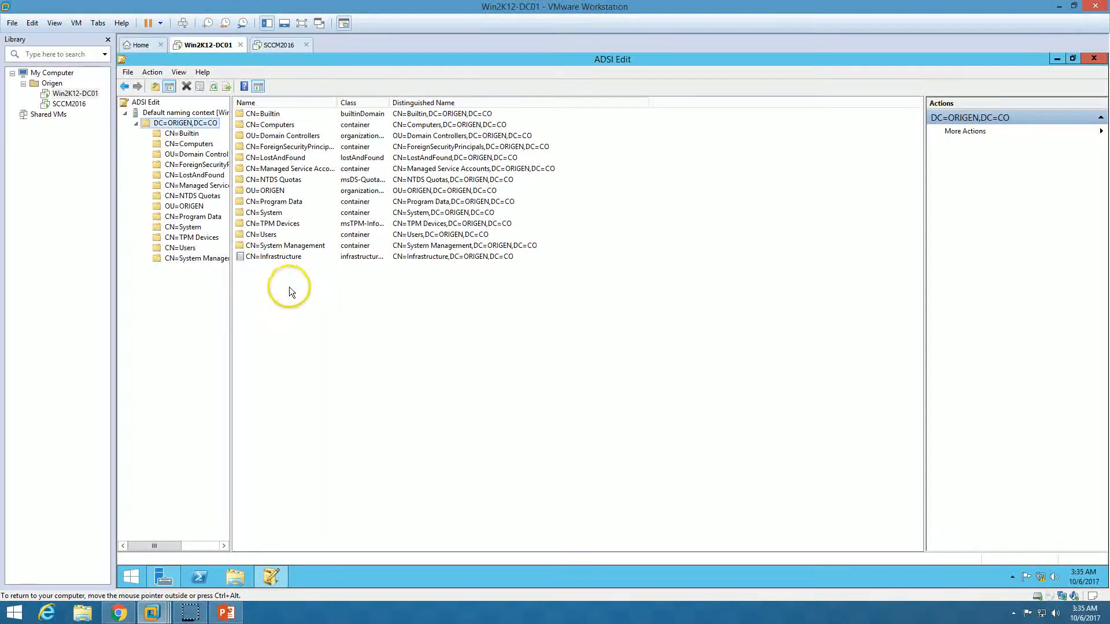
Select the CN=System Management container, widen the tree to show its full name, and minimize ADSI Edit
{"action": "left_click", "coordinate": [191, 259]}
{"action": "left_click", "coordinate": [273, 46]}
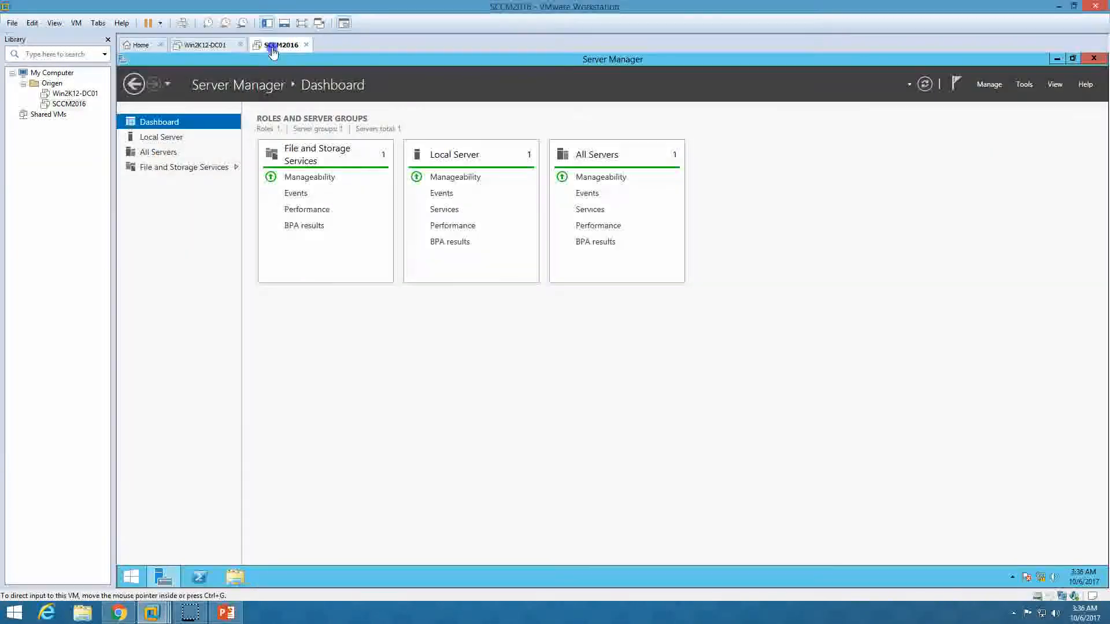
{"action": "left_click", "coordinate": [209, 46]}
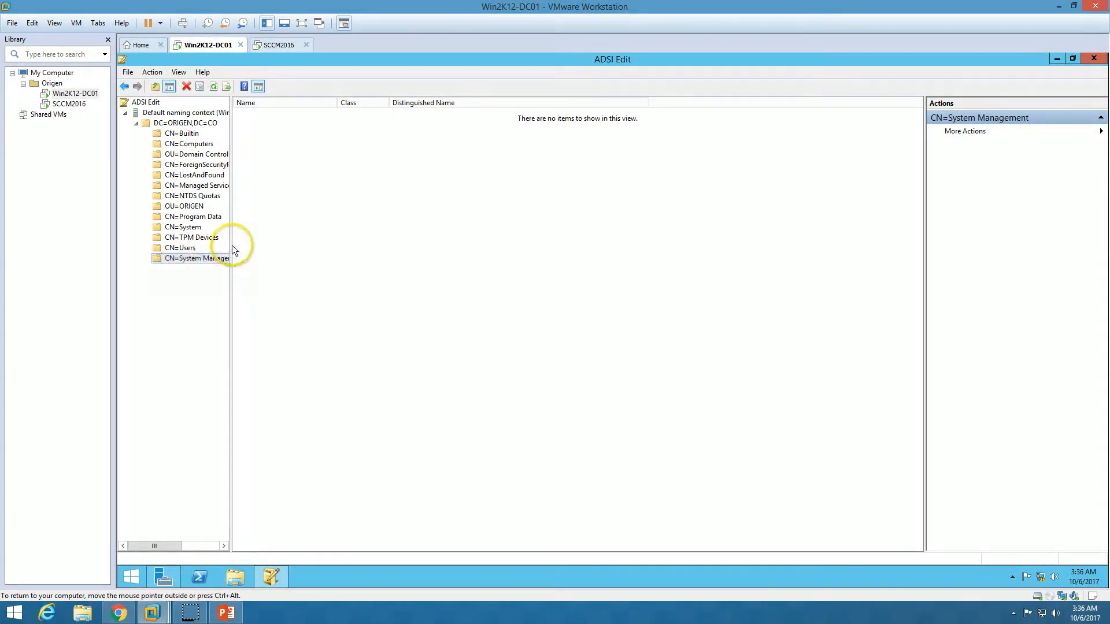
{"action": "left_click_drag", "start_coordinate": [228, 243], "coordinate": [256, 248]}
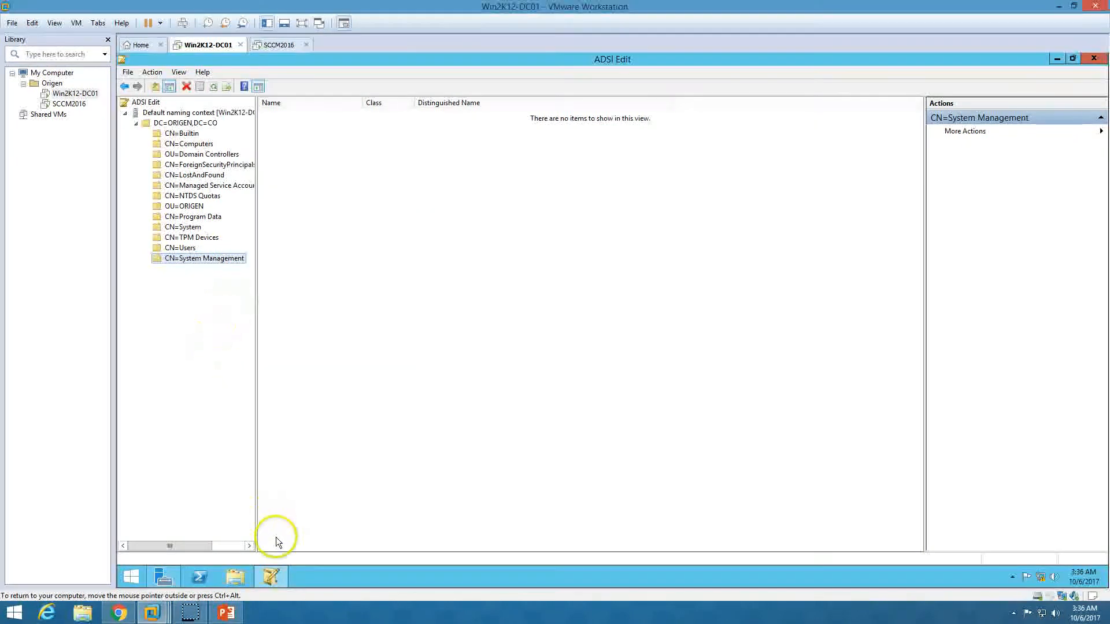
{"action": "left_click", "coordinate": [272, 577]}
Open Active Directory Users and Computers on the Win2K12-DC01 virtual machine and maximize its window
{"action": "left_click", "coordinate": [281, 44]}
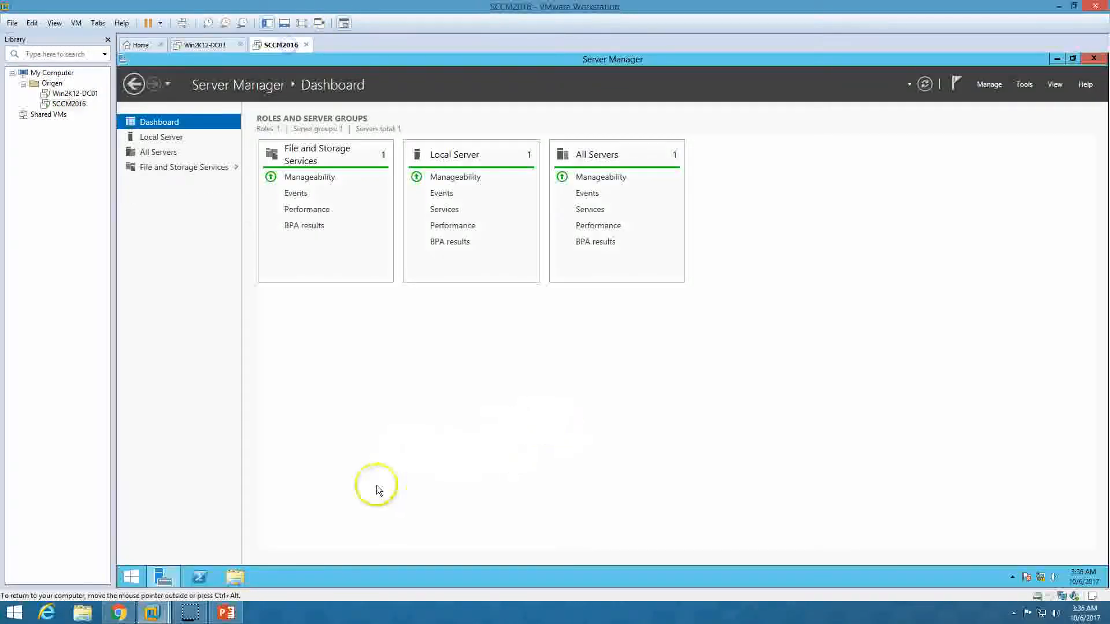
{"action": "left_click", "coordinate": [216, 45]}
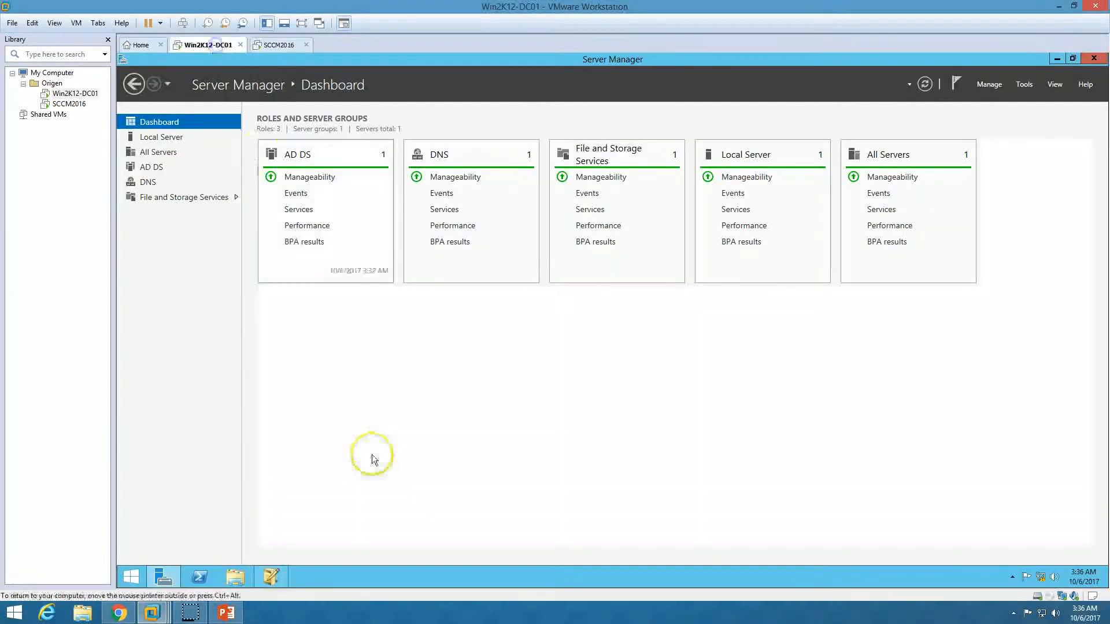
{"action": "left_click", "coordinate": [1024, 85]}
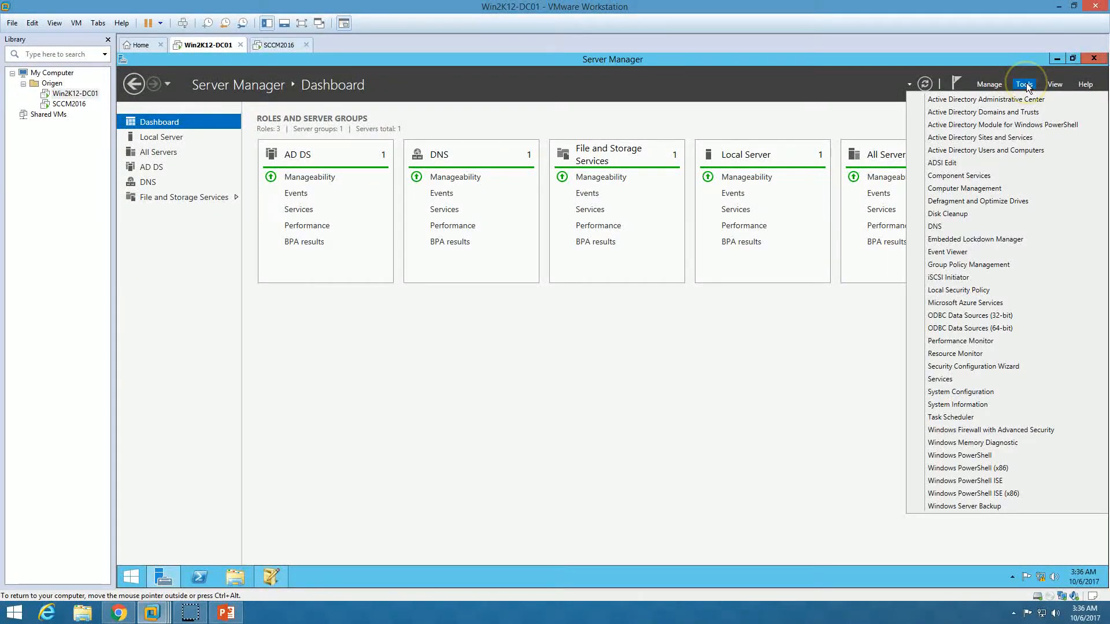
{"action": "left_click", "coordinate": [1005, 152]}
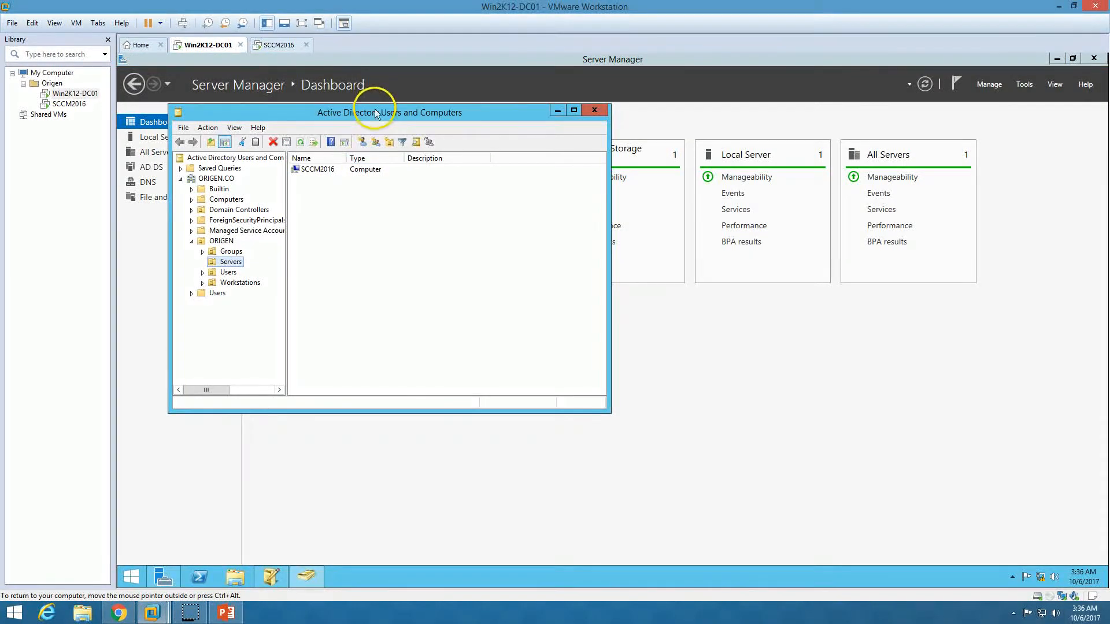
{"action": "double_click", "coordinate": [375, 113]}
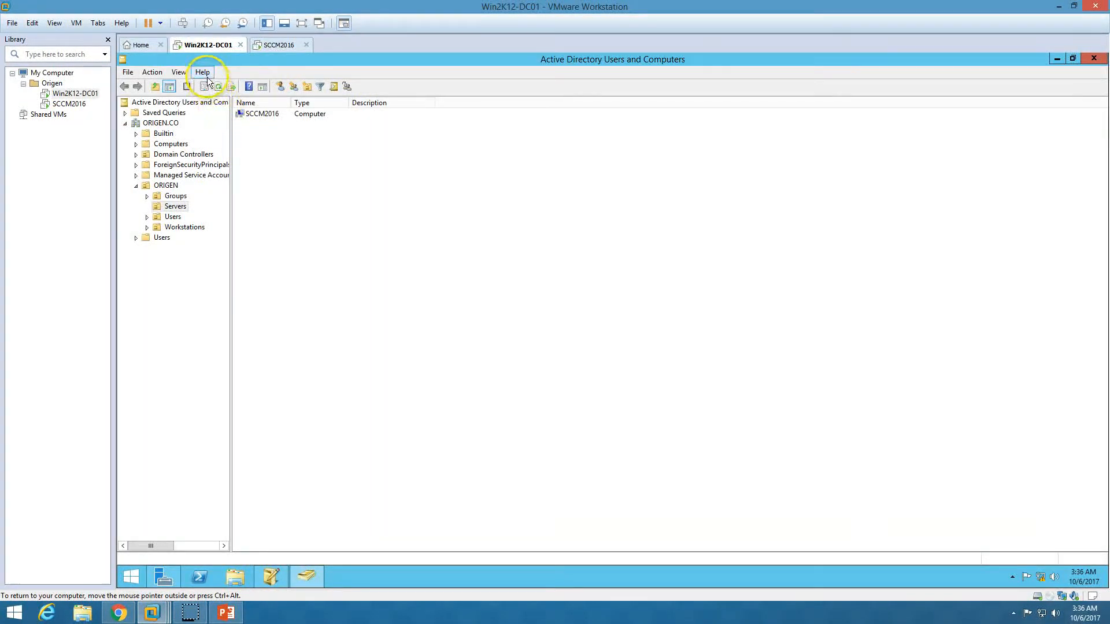
Enable Advanced Features in Active Directory Users and Computers and select the System Management container under ORIGEN.CO
{"action": "left_click", "coordinate": [178, 72]}
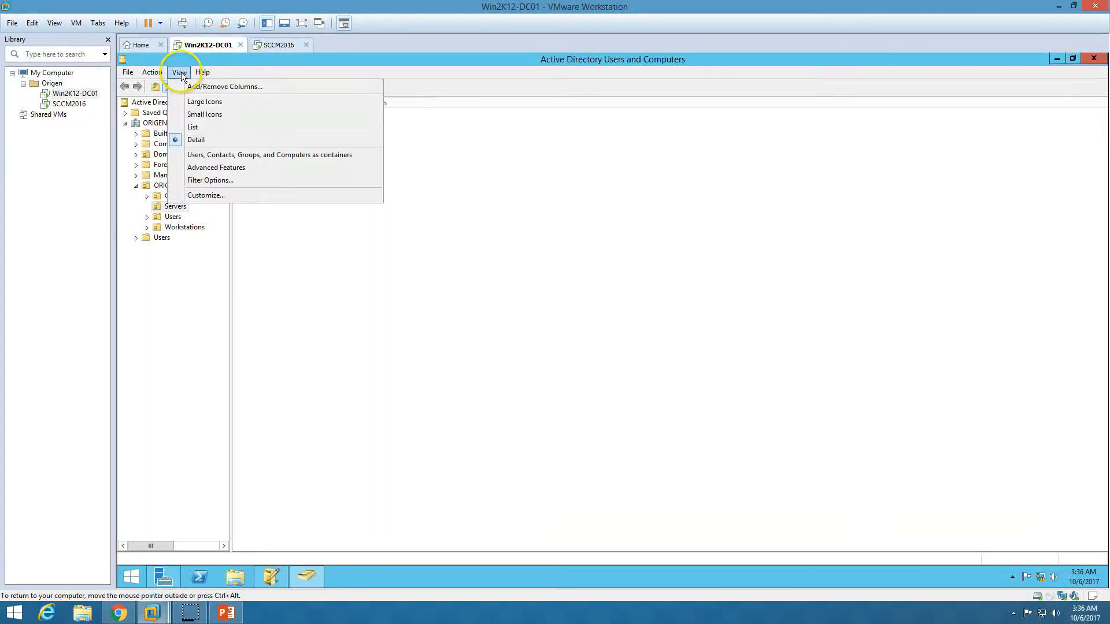
{"action": "left_click", "coordinate": [225, 171]}
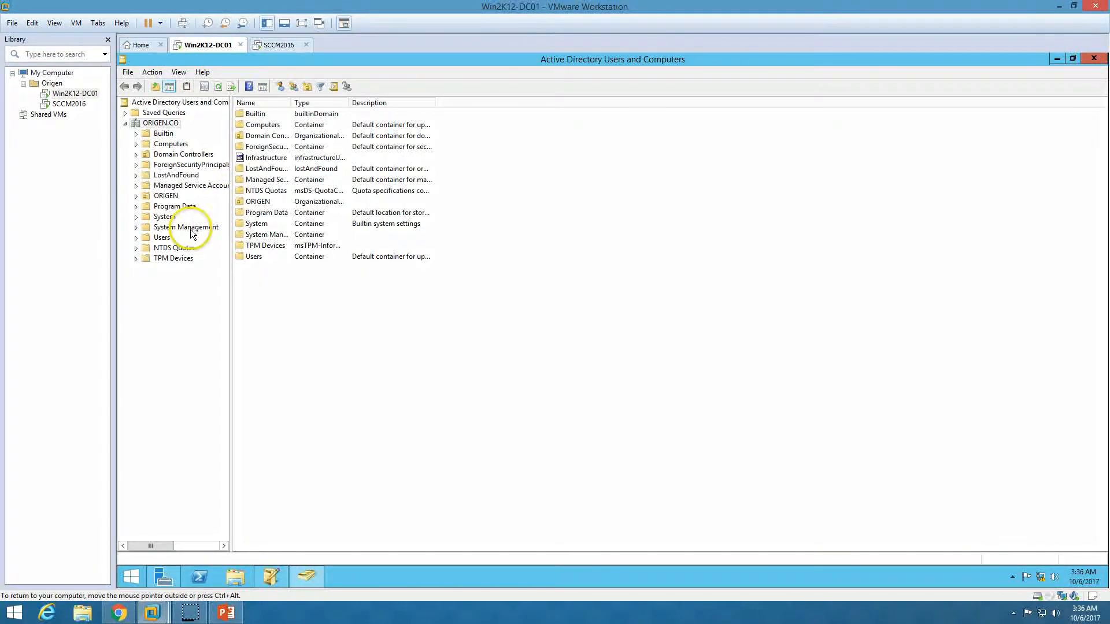
{"action": "left_click", "coordinate": [171, 227]}
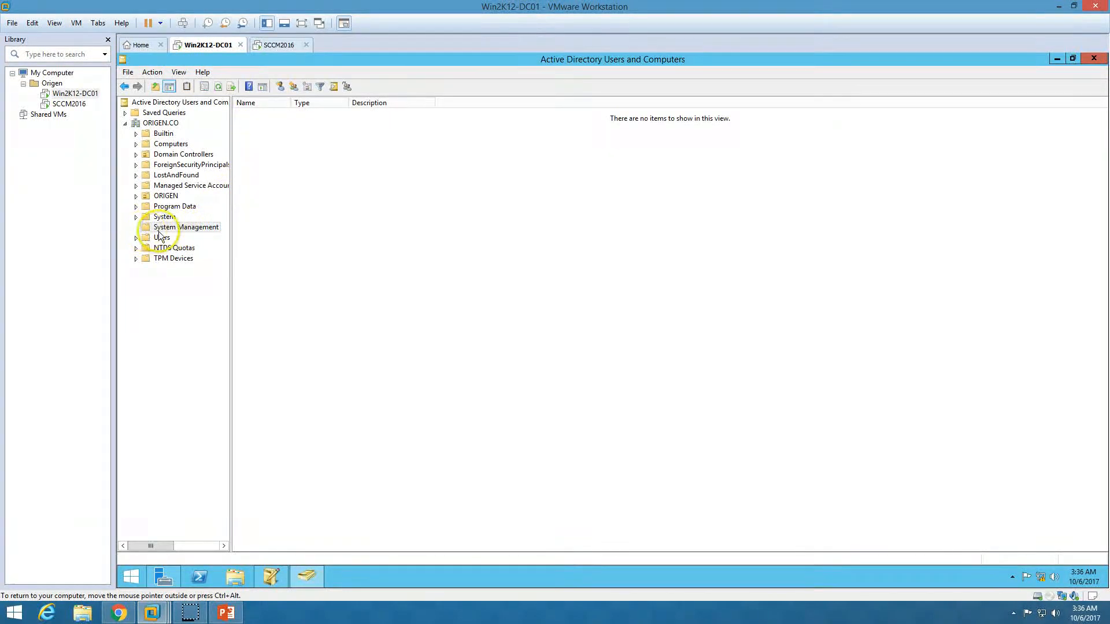
Start delegating control of the System Management container and add the computer SCCM2016, including Computers in the searched object types
{"action": "right_click", "coordinate": [198, 224]}
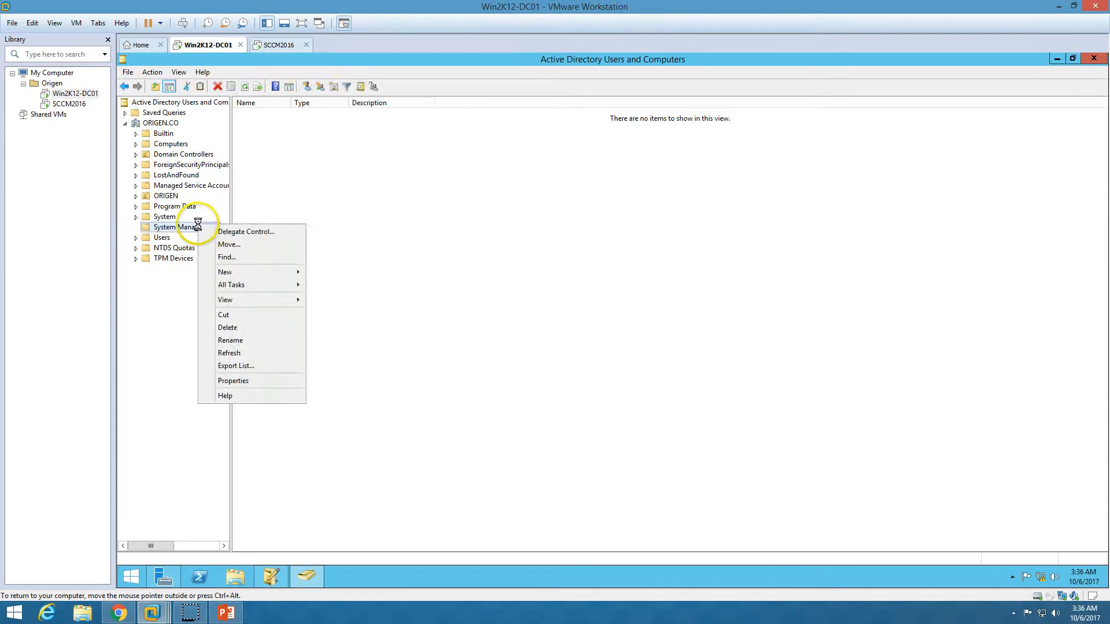
{"action": "left_click", "coordinate": [257, 234]}
{"action": "left_click", "coordinate": [288, 271]}
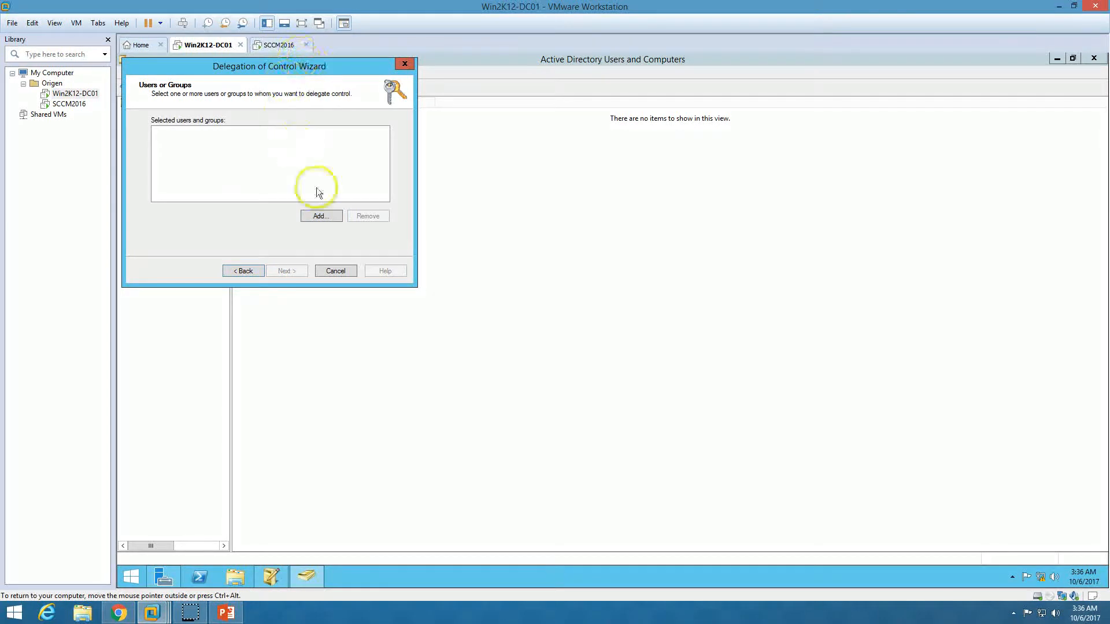
{"action": "left_click", "coordinate": [321, 215]}
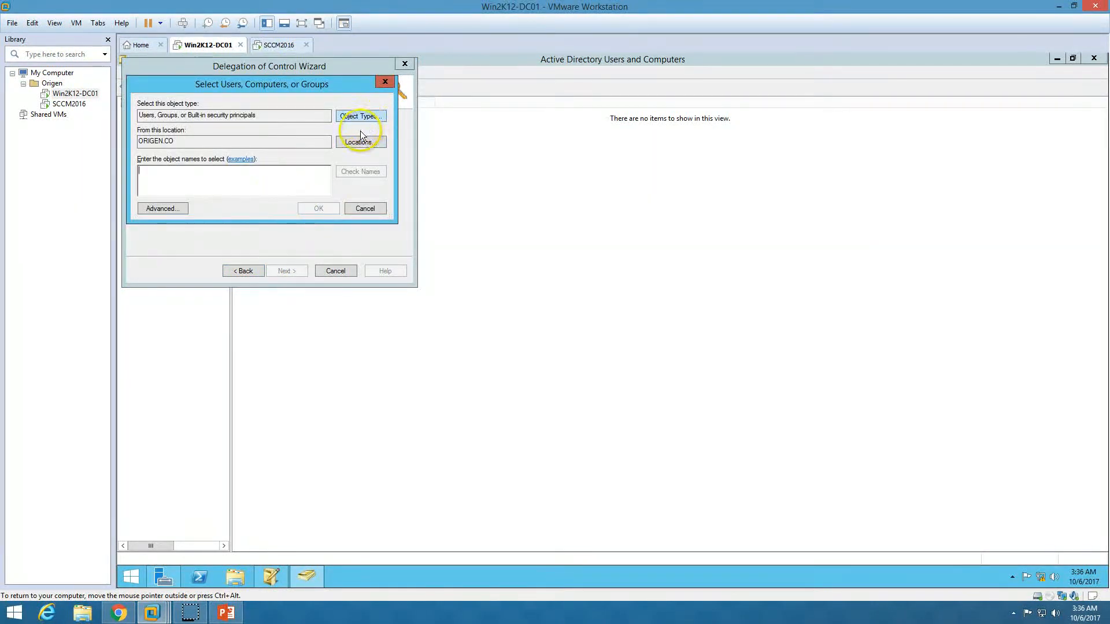
{"action": "left_click", "coordinate": [360, 115]}
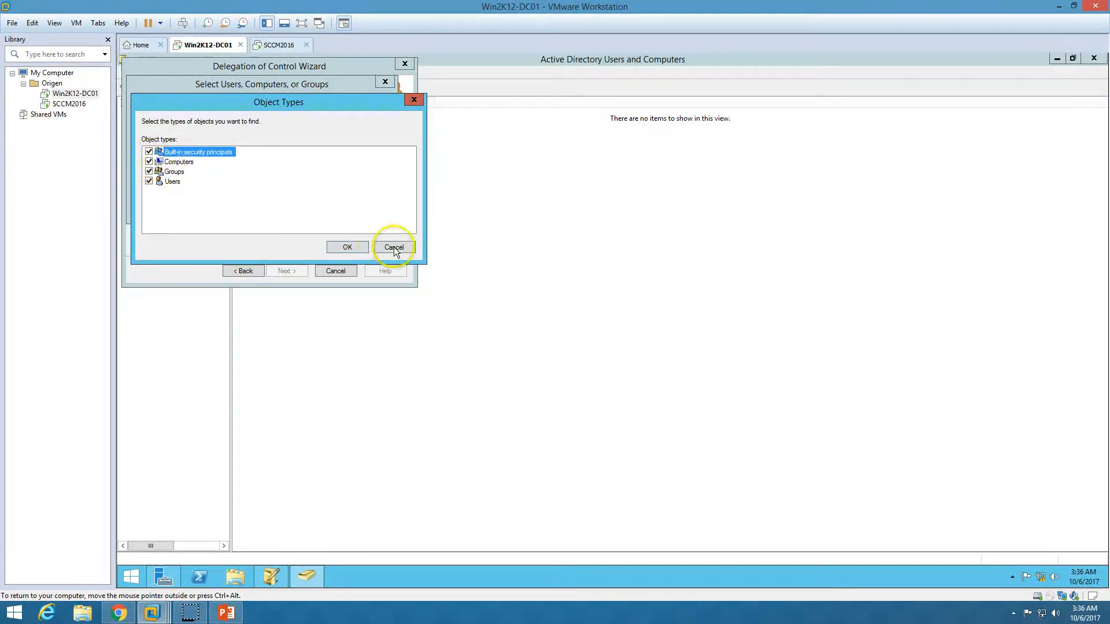
{"action": "left_click", "coordinate": [347, 247]}
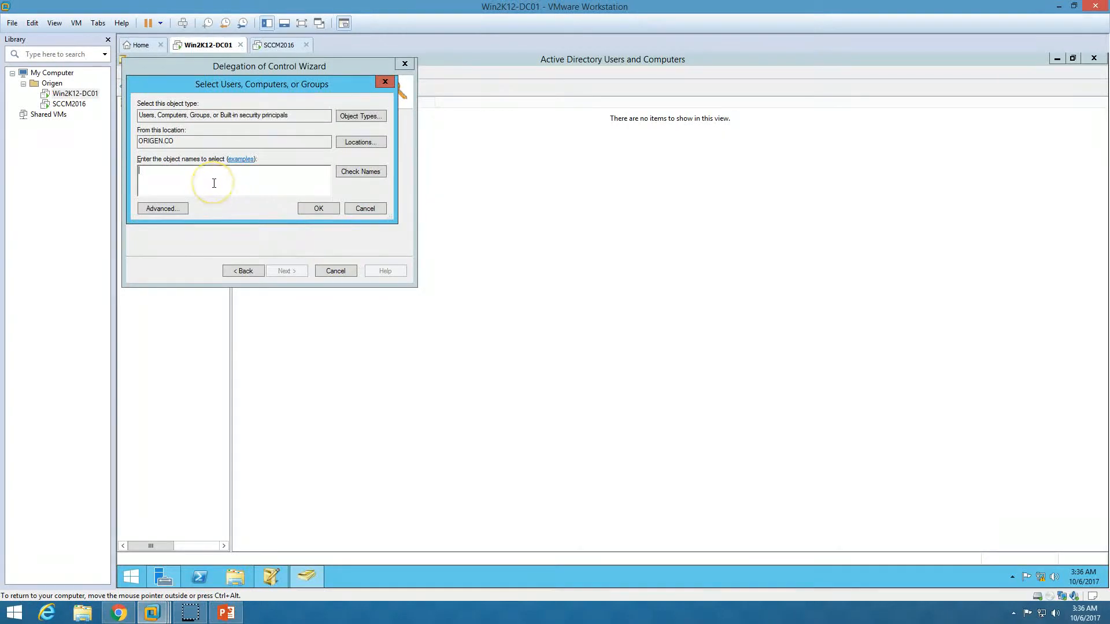
{"action": "type", "text": "sccm2016"}
{"action": "key", "text": "Return"}
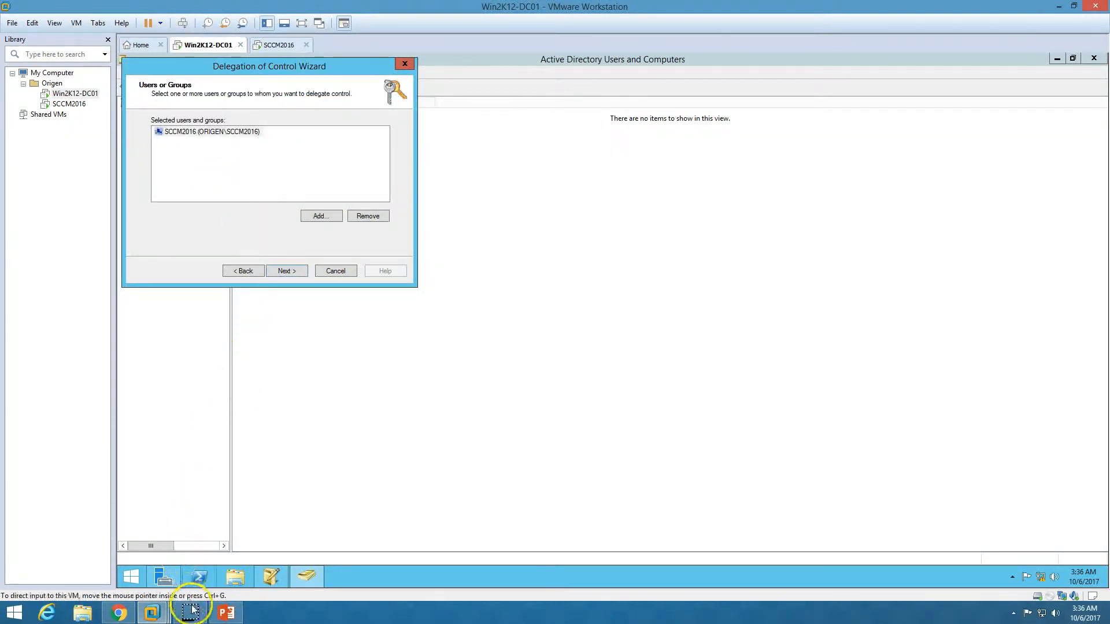
Choose a custom task to delegate, covering this folder, its existing objects and the creation of new objects in it
{"action": "left_click", "coordinate": [291, 271]}
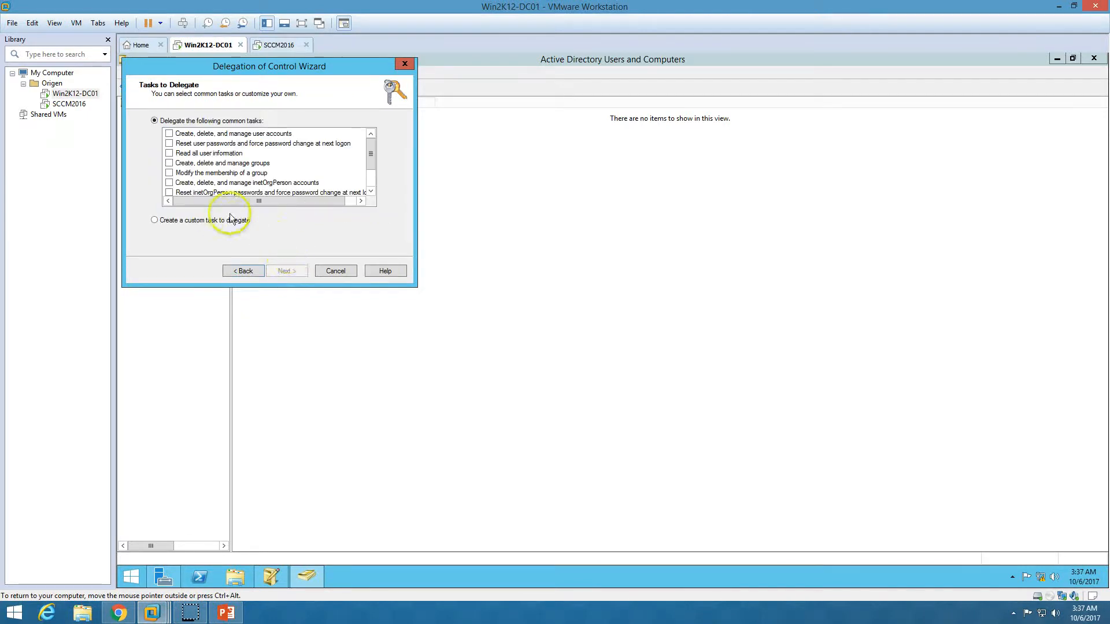
{"action": "left_click", "coordinate": [201, 221]}
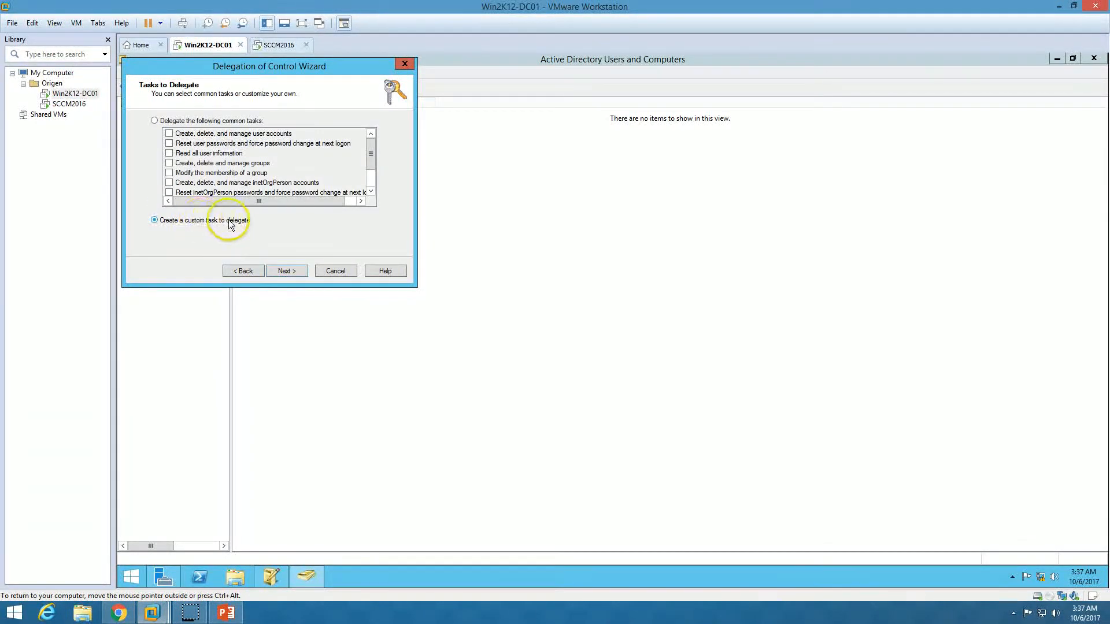
{"action": "left_click", "coordinate": [290, 272]}
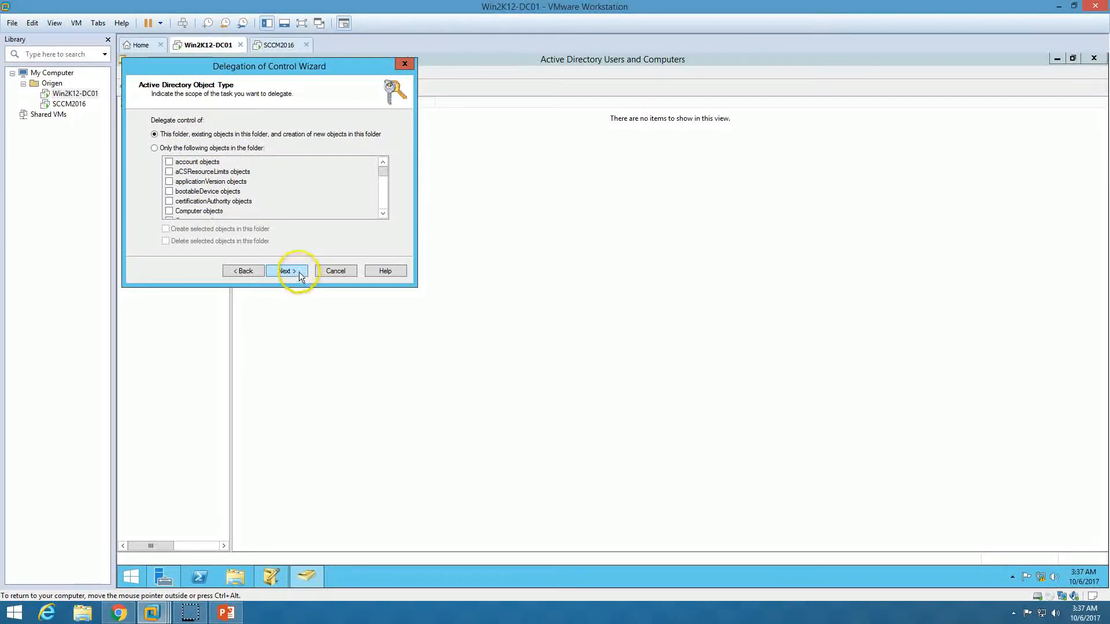
{"action": "left_click", "coordinate": [304, 272]}
Show the property-specific and child-object creation/deletion permissions, grant Full Control, and complete the delegation
{"action": "left_click", "coordinate": [179, 148]}
{"action": "left_click", "coordinate": [173, 159]}
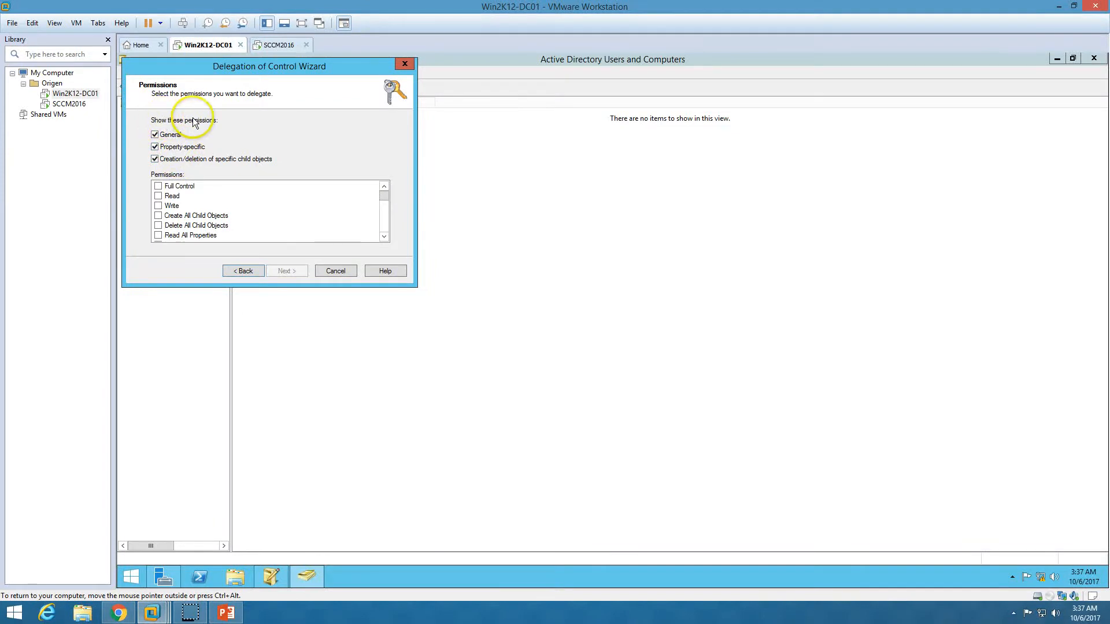
{"action": "left_click", "coordinate": [159, 186]}
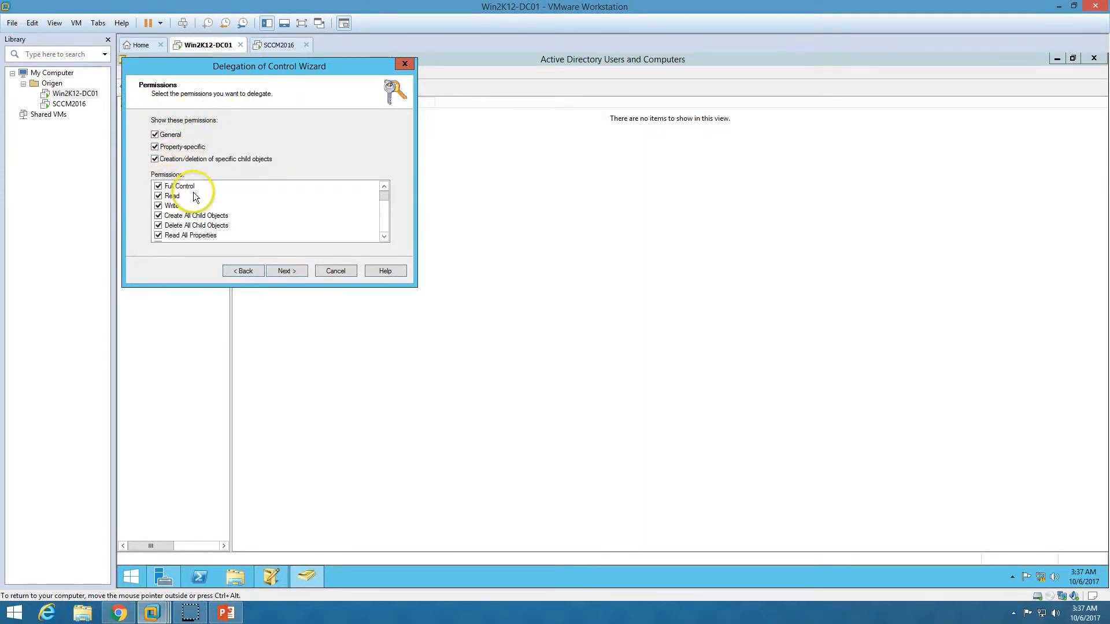
{"action": "left_click", "coordinate": [292, 272]}
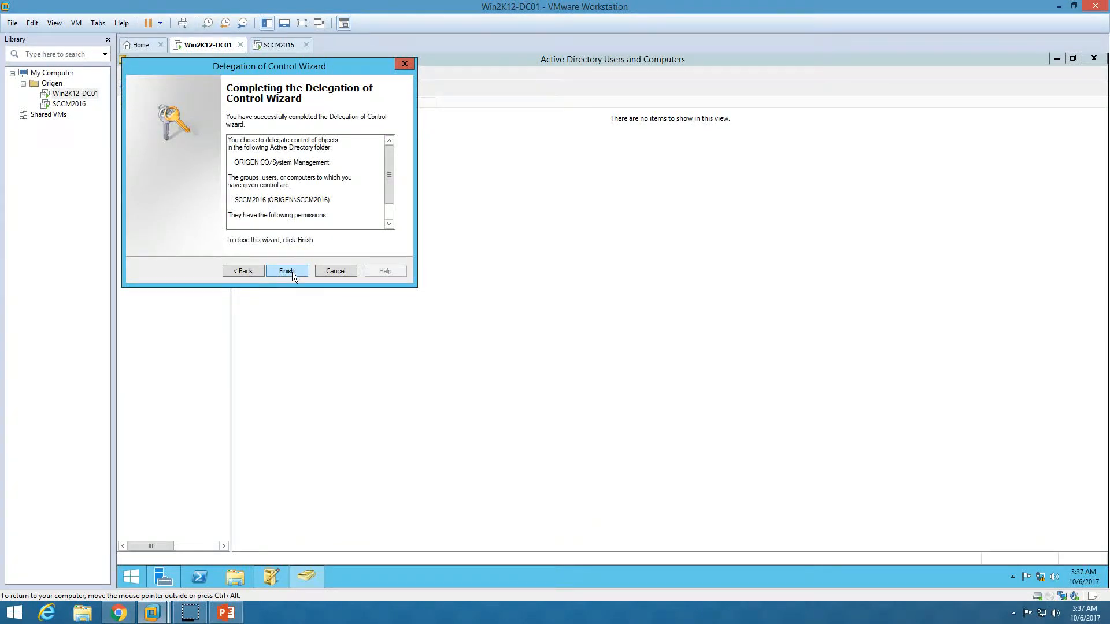
{"action": "left_click", "coordinate": [292, 272]}
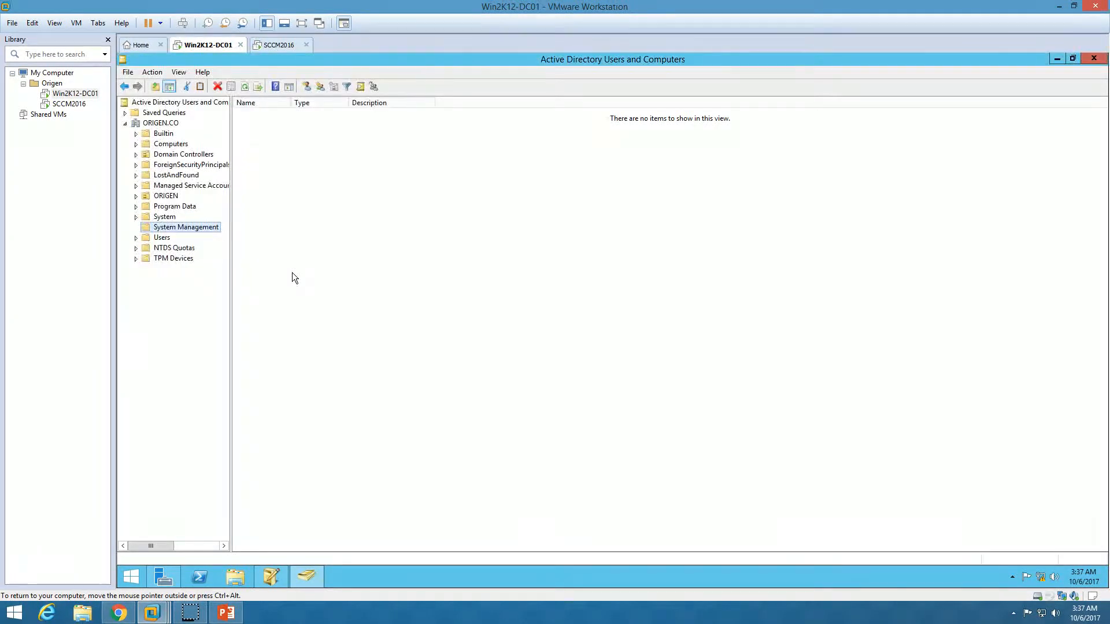
Check the access and scope of the SCCM2016$ entry in the System Management container's advanced security settings, and close the properties
{"action": "right_click", "coordinate": [199, 227]}
{"action": "left_click", "coordinate": [259, 384]}
{"action": "left_click", "coordinate": [569, 203]}
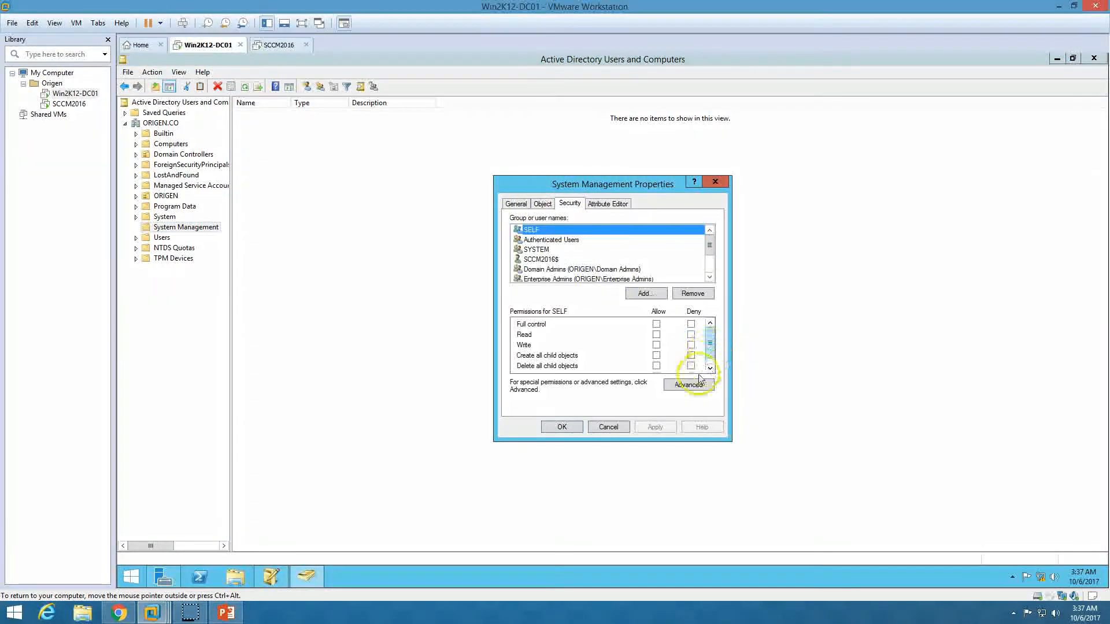
{"action": "left_click", "coordinate": [694, 389]}
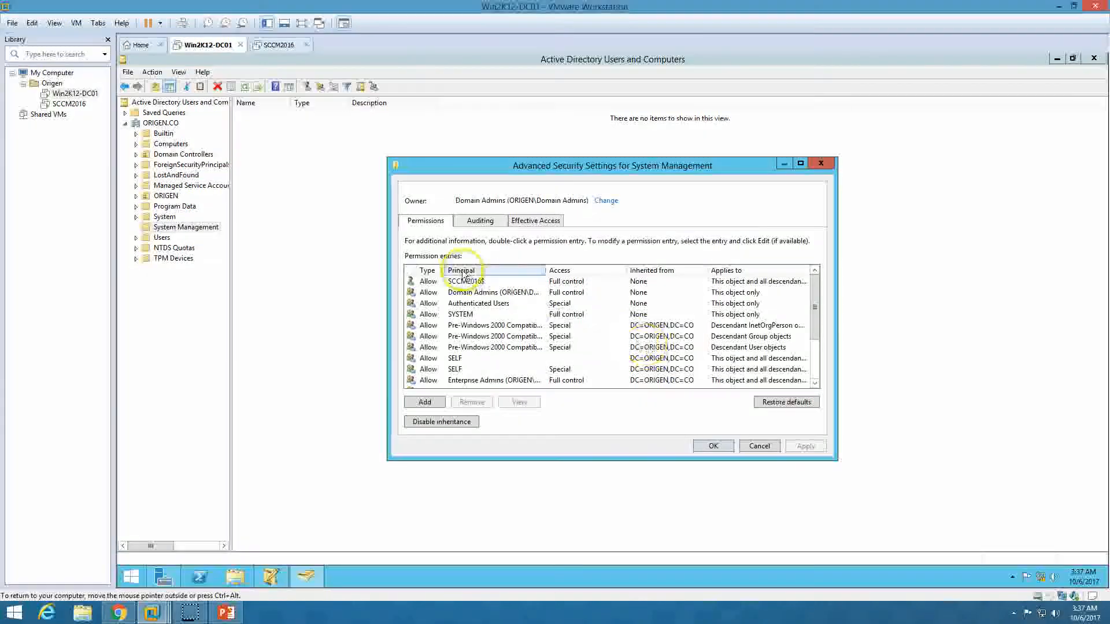
{"action": "left_click", "coordinate": [482, 283]}
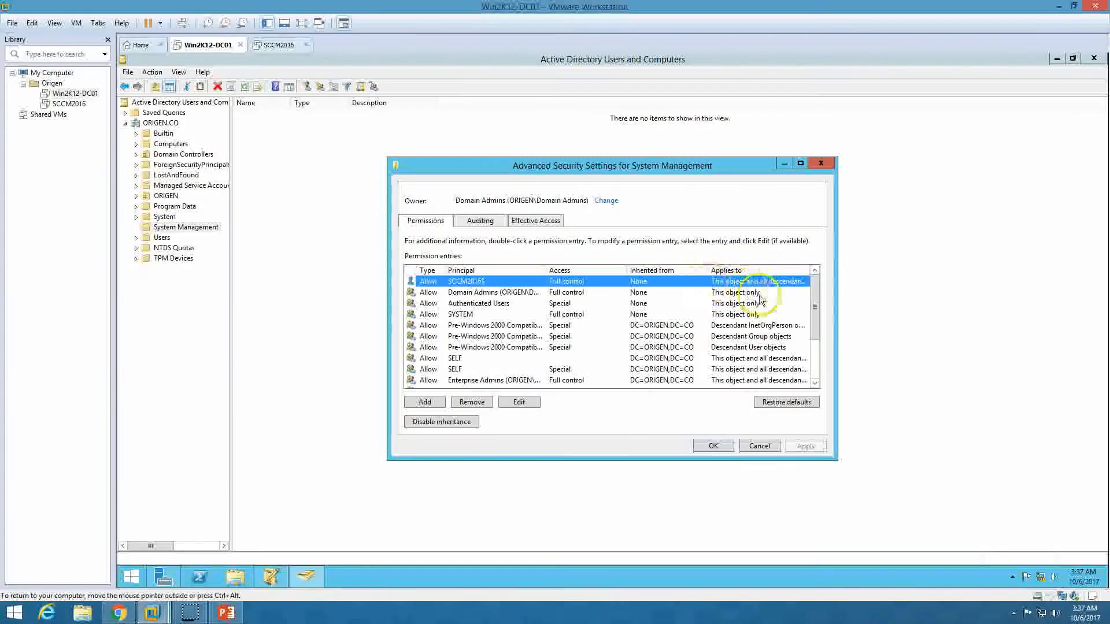
{"action": "double_click", "coordinate": [809, 270]}
{"action": "left_click_drag", "start_coordinate": [692, 383], "coordinate": [711, 383]}
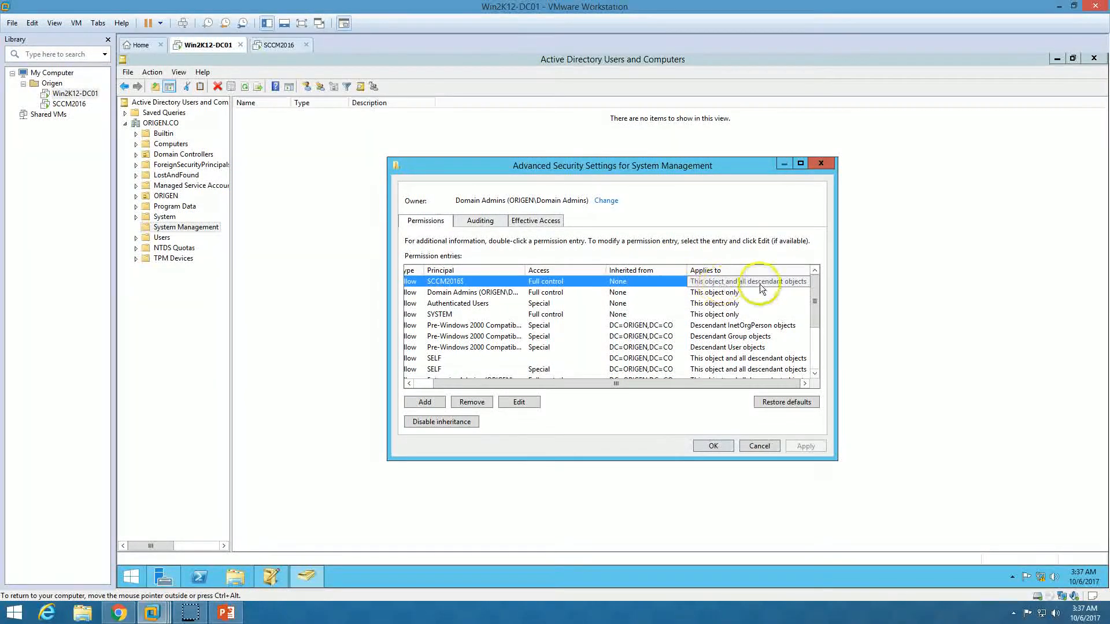
{"action": "left_click", "coordinate": [715, 449]}
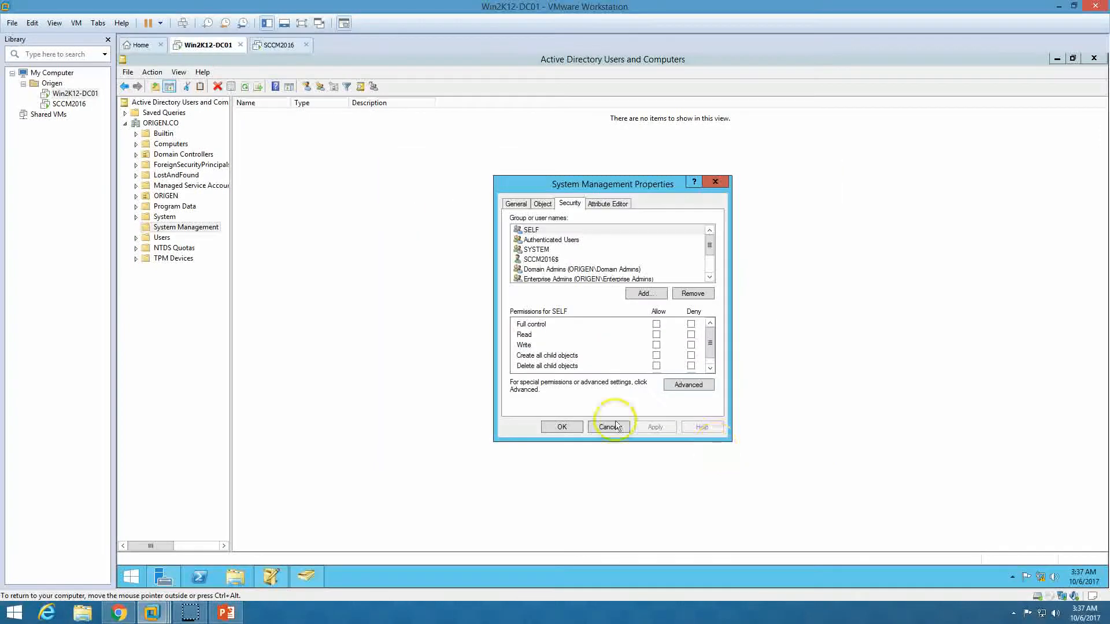
{"action": "left_click", "coordinate": [609, 426]}
{"action": "left_click", "coordinate": [312, 580]}
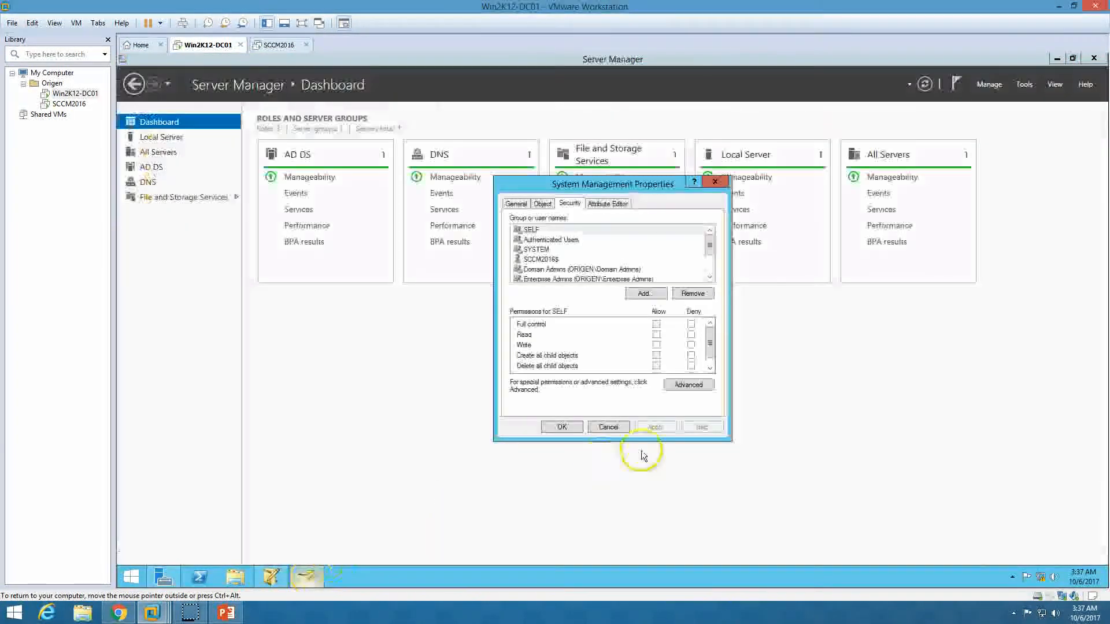
{"action": "left_click", "coordinate": [575, 426]}
Check the installation steps slide in PowerPoint, return to VMware Workstation, and open the SC_CM_SCEP_1606 disc's files on Win2K12-DC01
{"action": "left_click", "coordinate": [226, 613]}
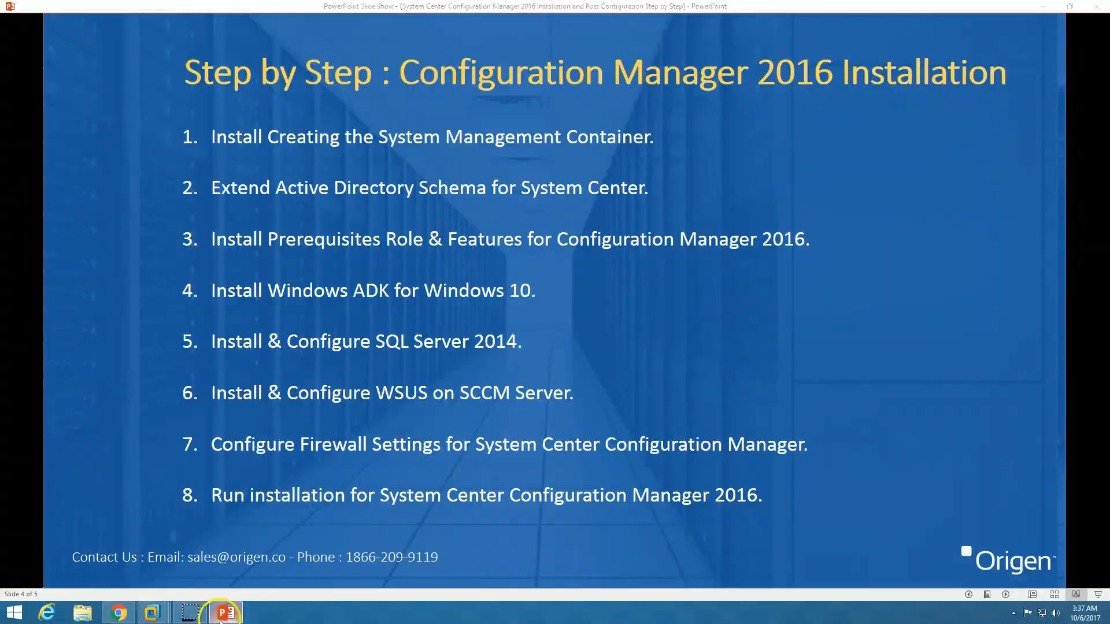
{"action": "left_click", "coordinate": [152, 613]}
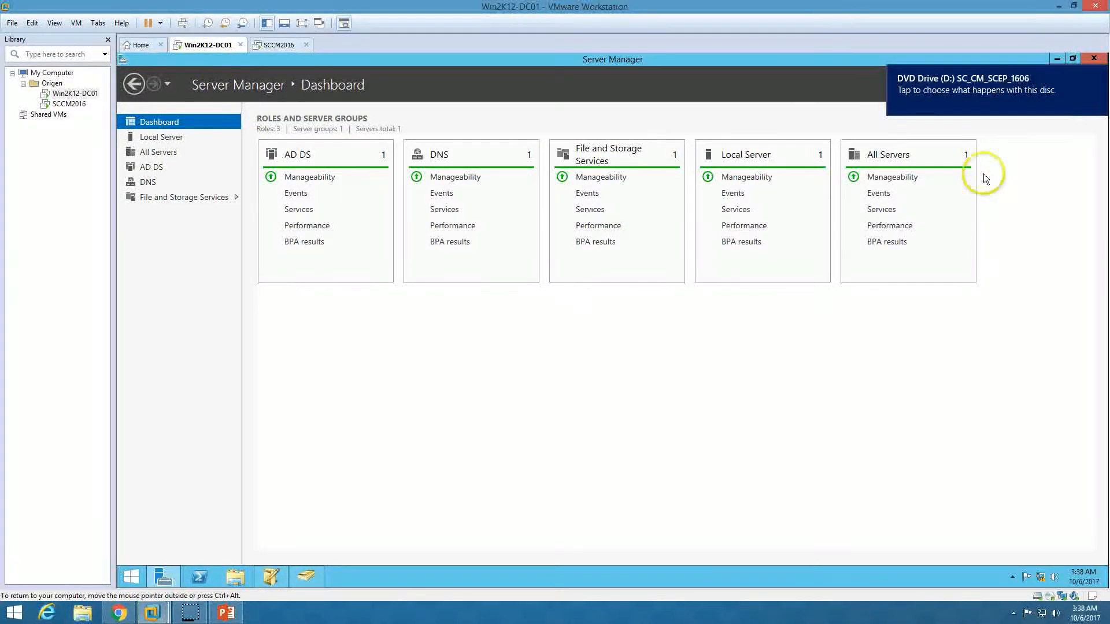
{"action": "left_click", "coordinate": [962, 88]}
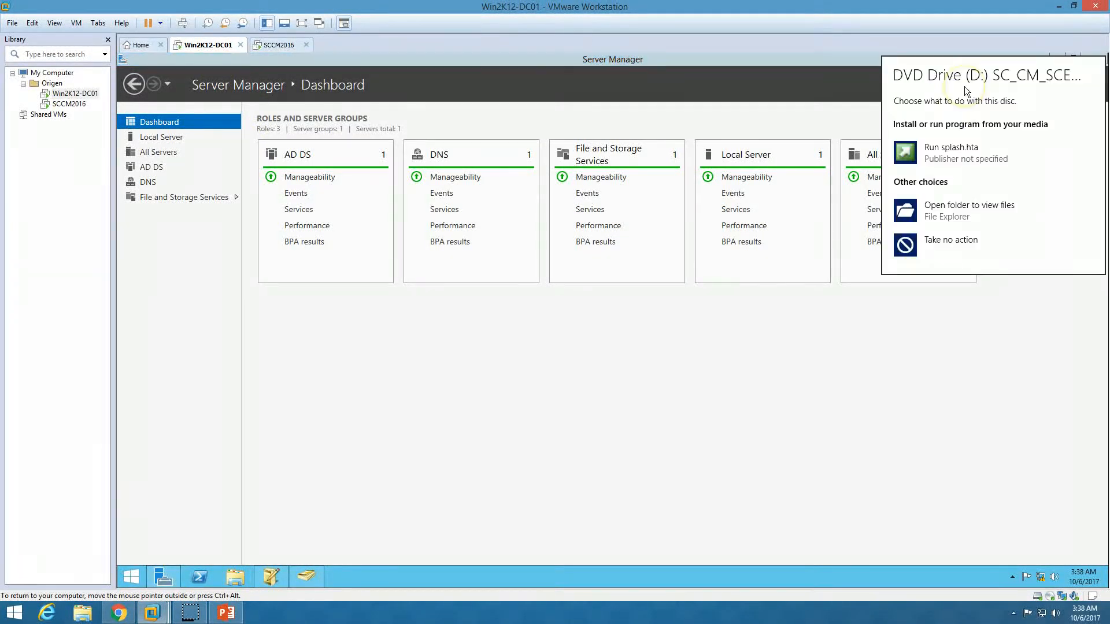
{"action": "left_click", "coordinate": [949, 210]}
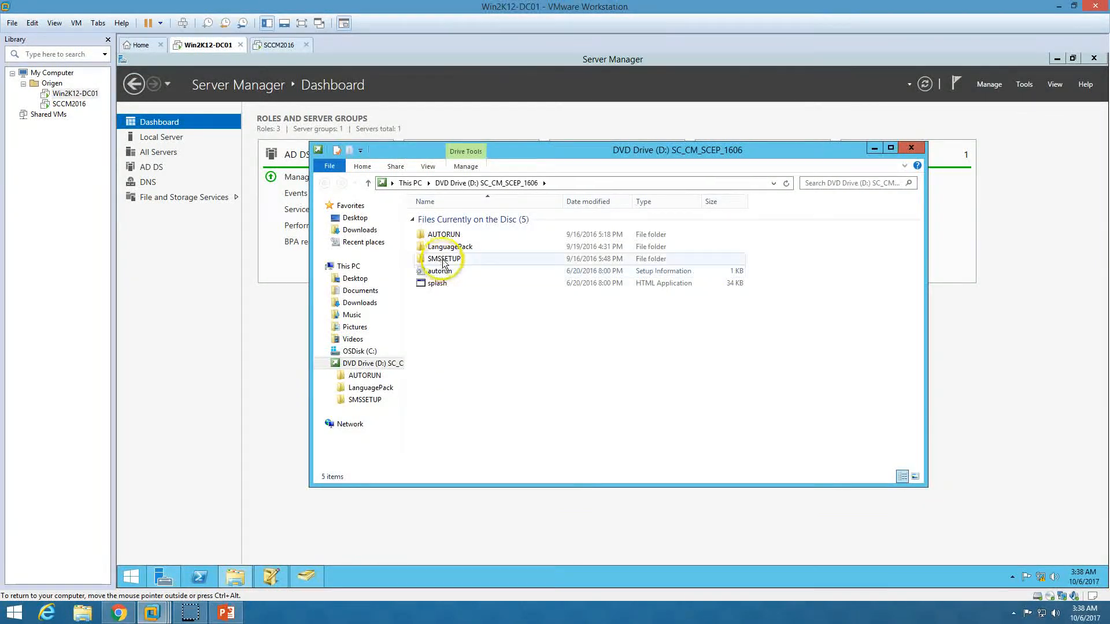
Run extadsch from the disc's SMSSETUP\BIN\I386 folder to extend the Active Directory schema
{"action": "double_click", "coordinate": [443, 259]}
{"action": "double_click", "coordinate": [445, 249]}
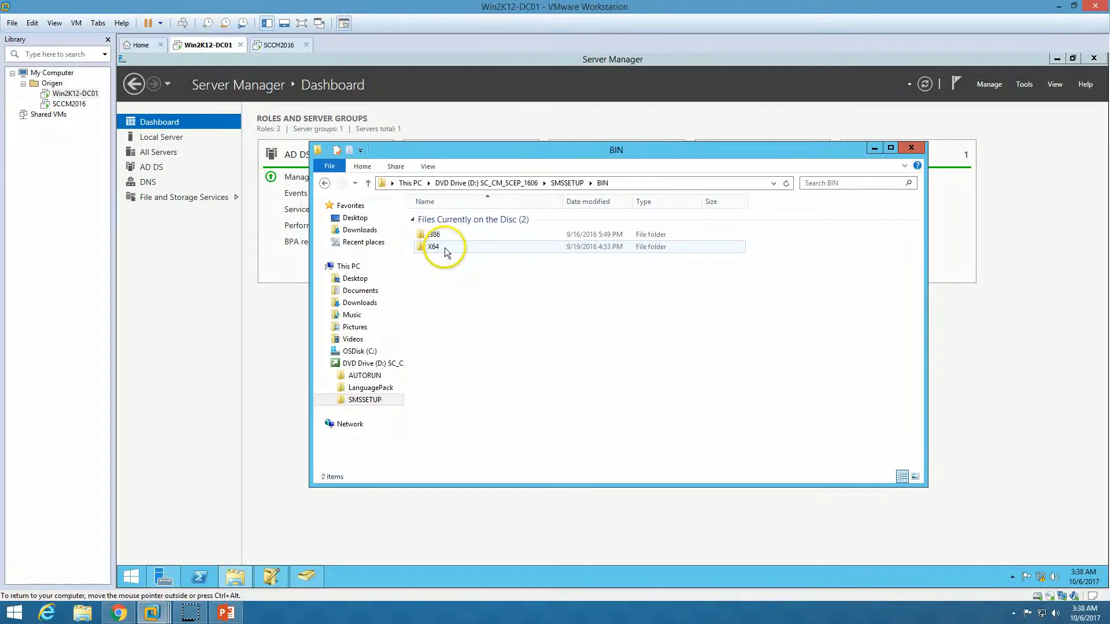
{"action": "double_click", "coordinate": [449, 237]}
{"action": "left_click", "coordinate": [455, 261]}
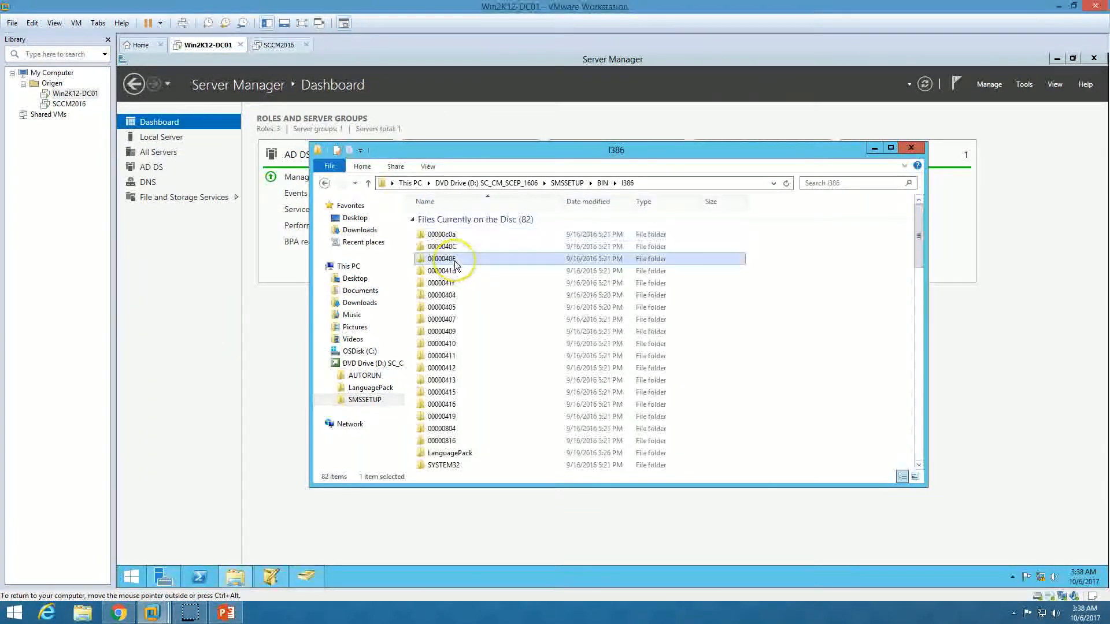
{"action": "key", "text": "e"}
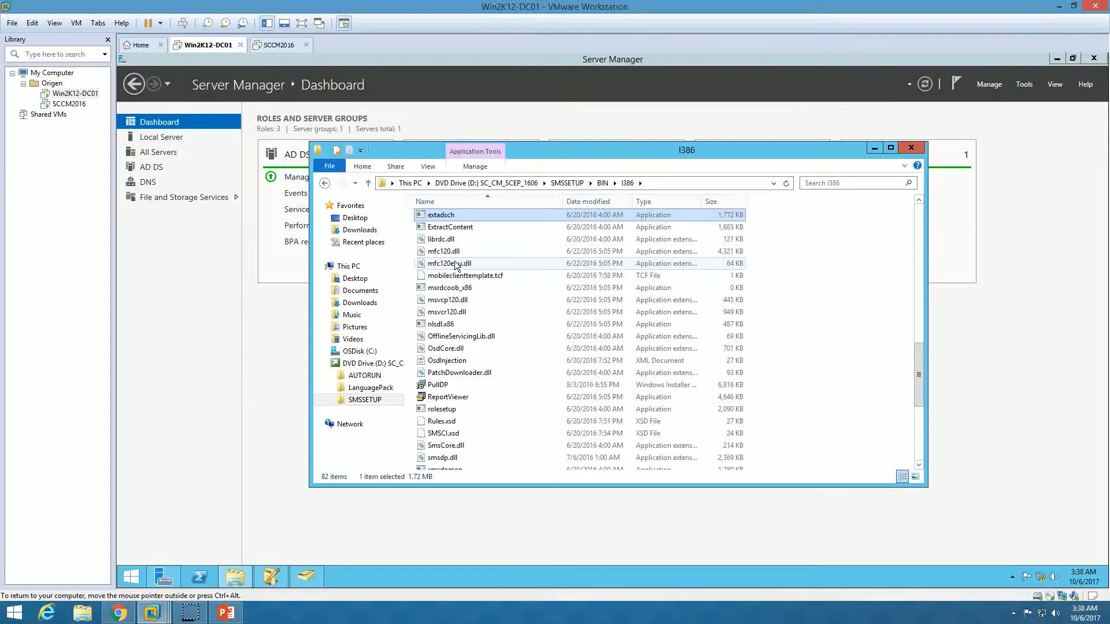
{"action": "double_click", "coordinate": [456, 215]}
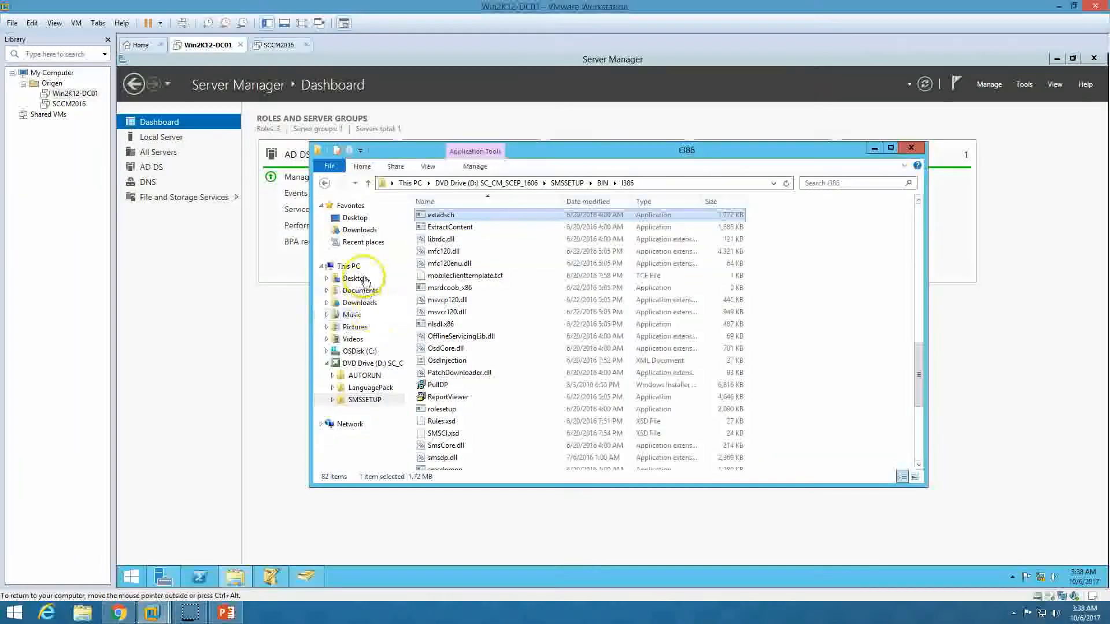
Read the schema extension result in the ExtADSch log on the C: drive, and close the log and File Explorer
{"action": "left_click", "coordinate": [348, 266]}
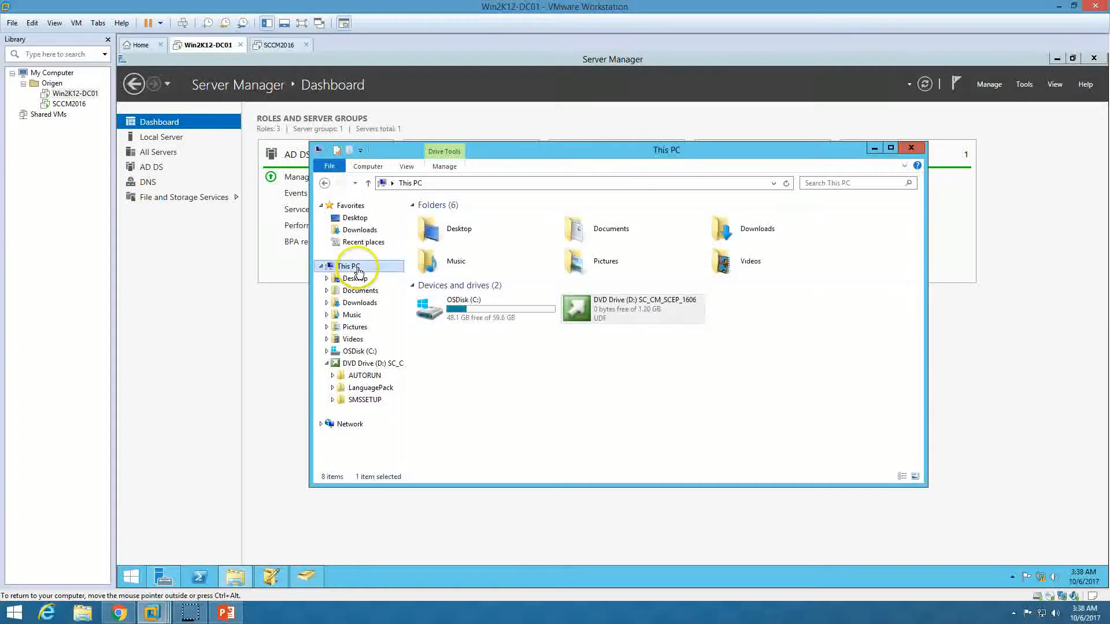
{"action": "double_click", "coordinate": [484, 306]}
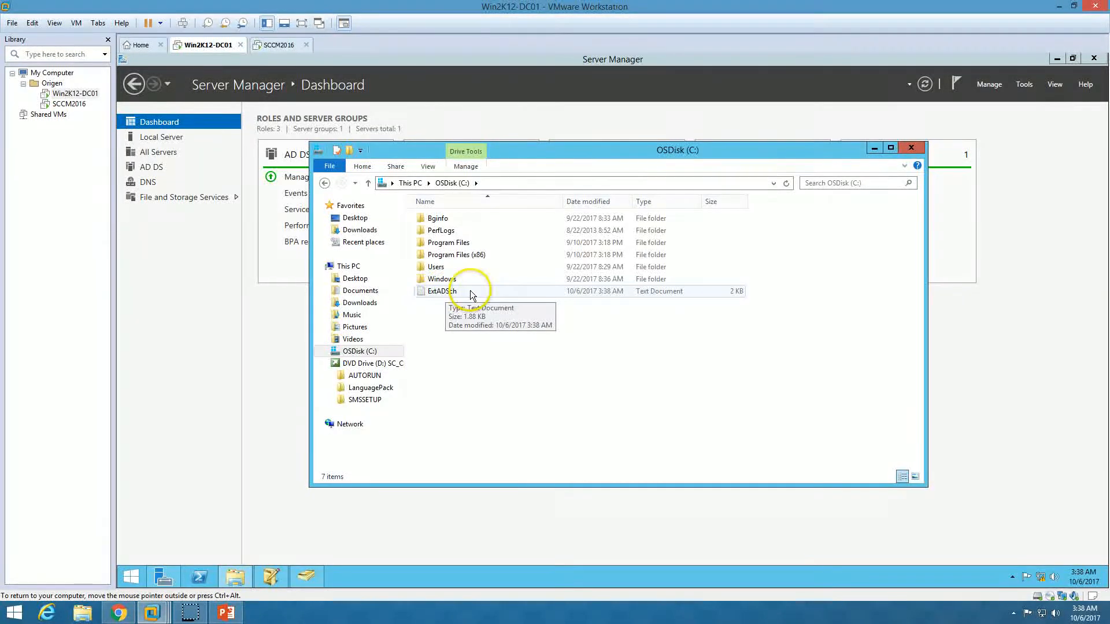
{"action": "double_click", "coordinate": [442, 292]}
{"action": "left_click_drag", "start_coordinate": [314, 408], "coordinate": [568, 410]}
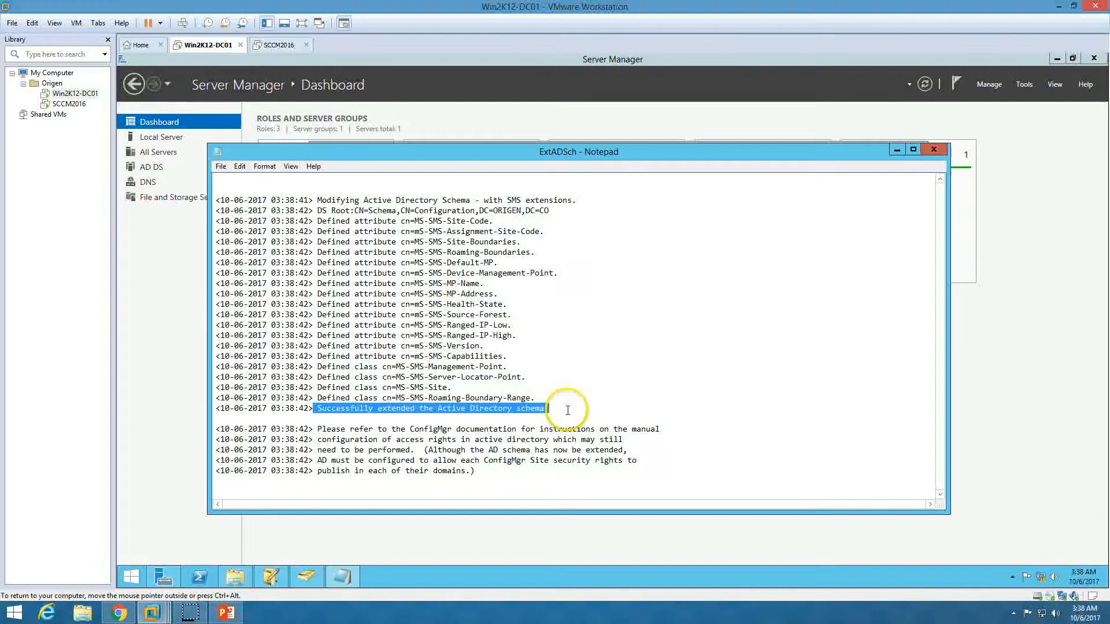
{"action": "left_click", "coordinate": [604, 407]}
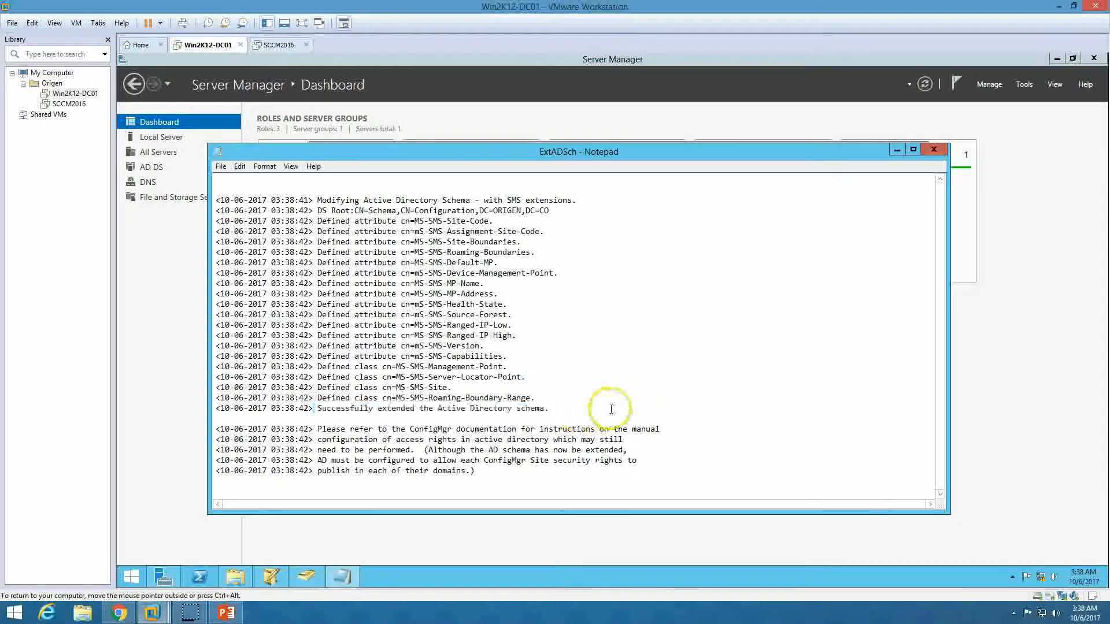
{"action": "left_click", "coordinate": [935, 151]}
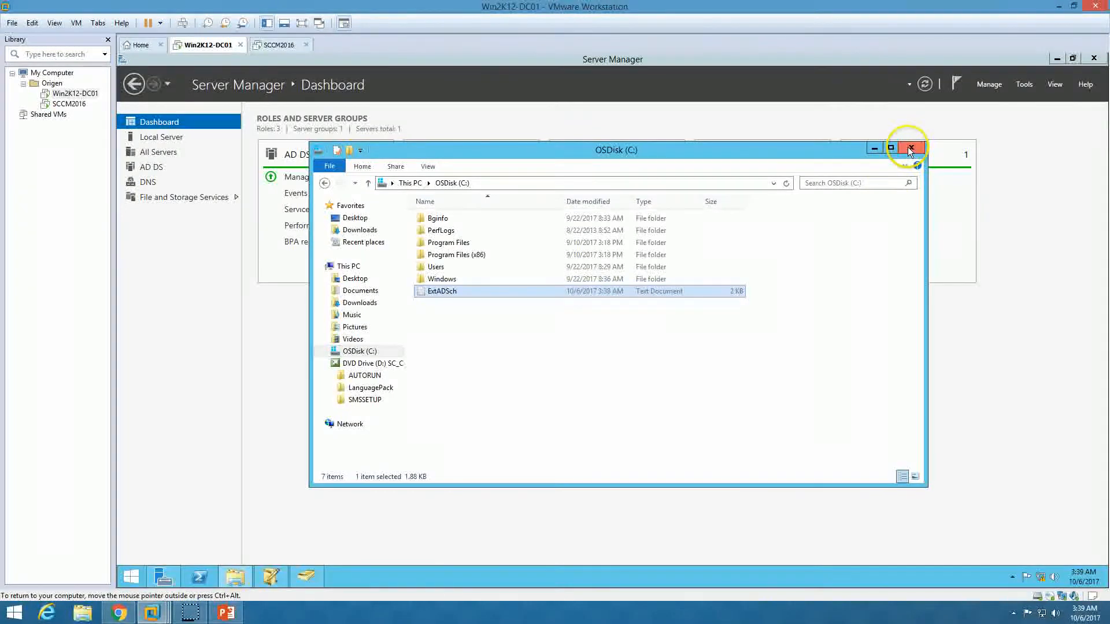
{"action": "left_click", "coordinate": [911, 149]}
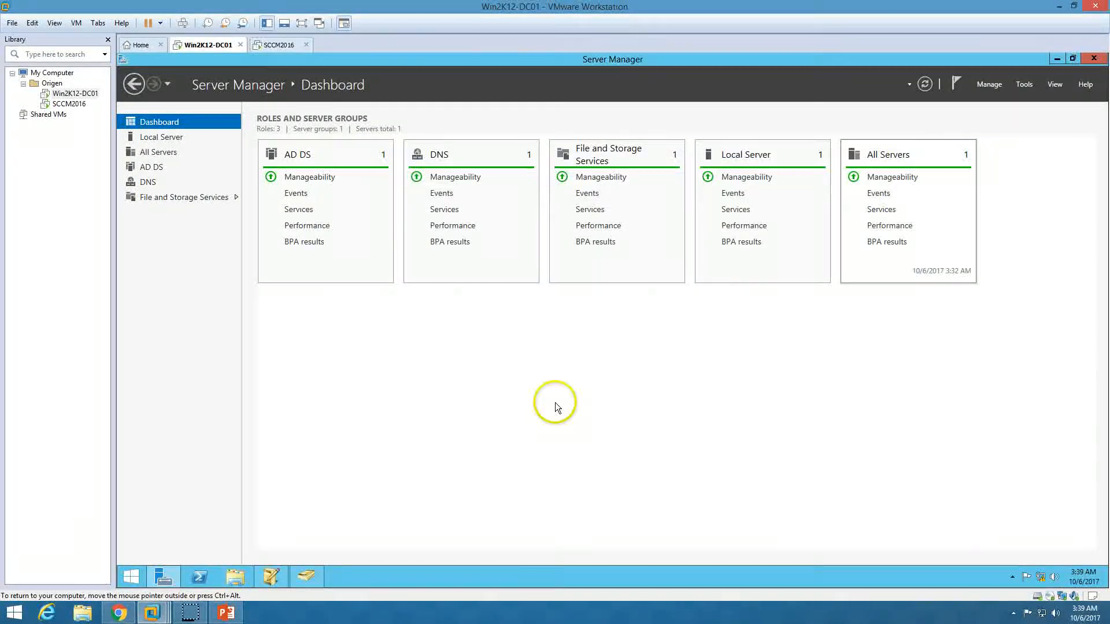
Review the Configuration Manager installation steps in the PowerPoint slide show and return to VMware Workstation
{"action": "left_click", "coordinate": [229, 613]}
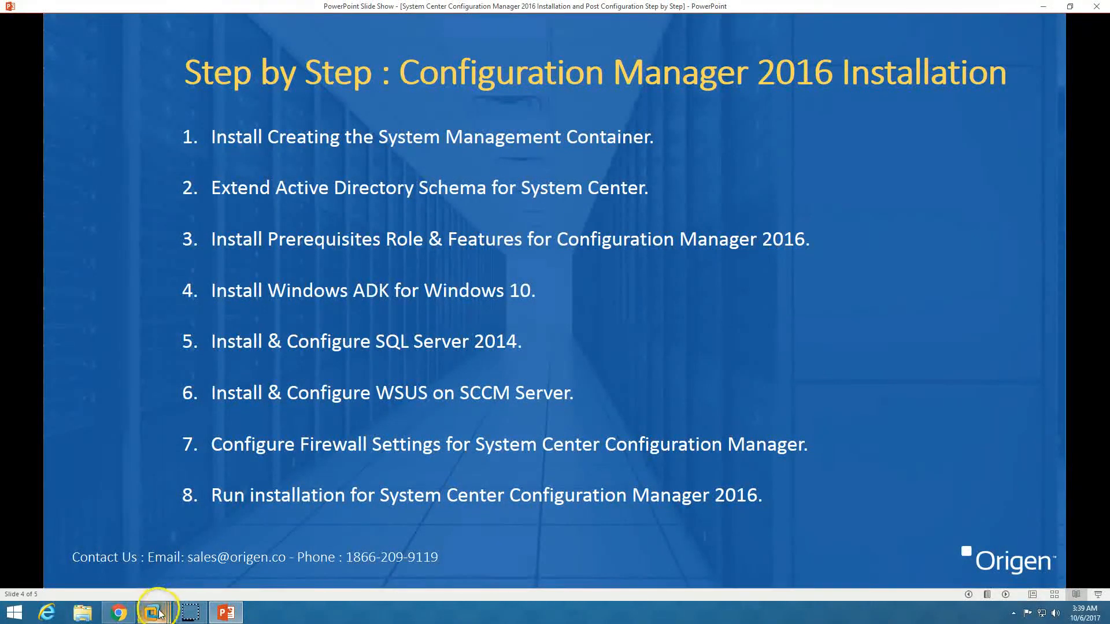
{"action": "left_click", "coordinate": [224, 613]}
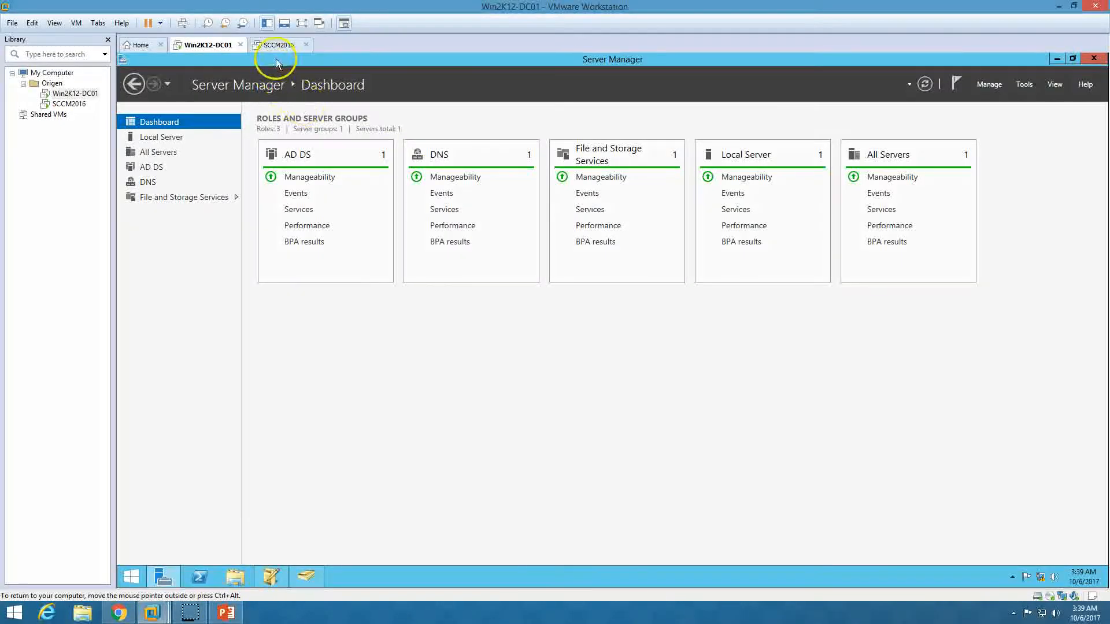
Switch to the SCCM2016 virtual machine and launch Windows PowerShell as administrator, allowing the User Account Control request
{"action": "left_click", "coordinate": [277, 49]}
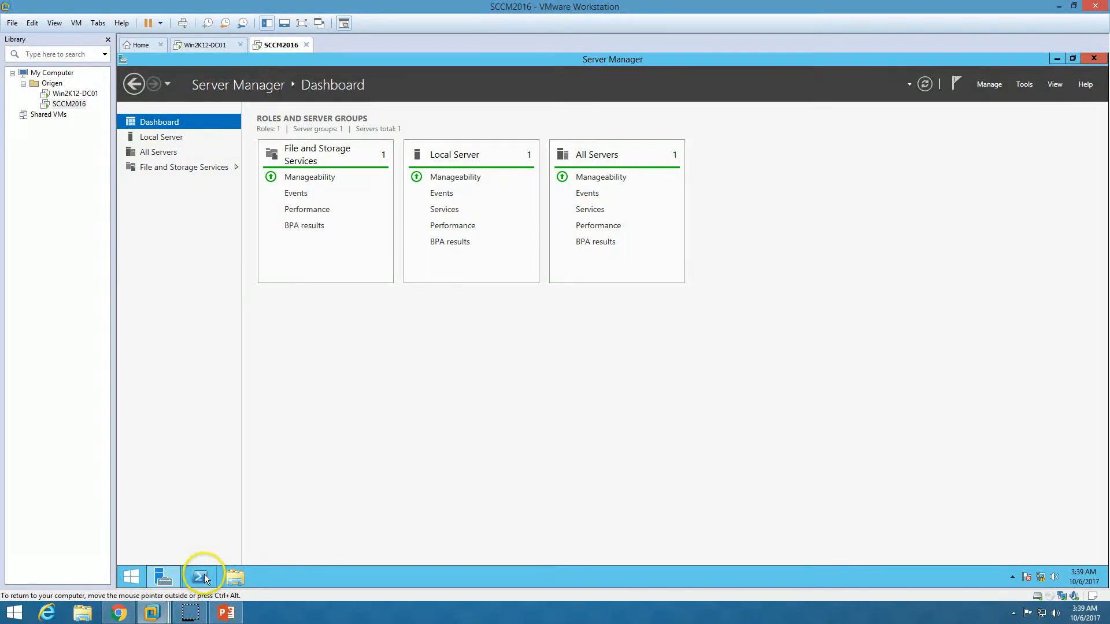
{"action": "right_click", "coordinate": [203, 574]}
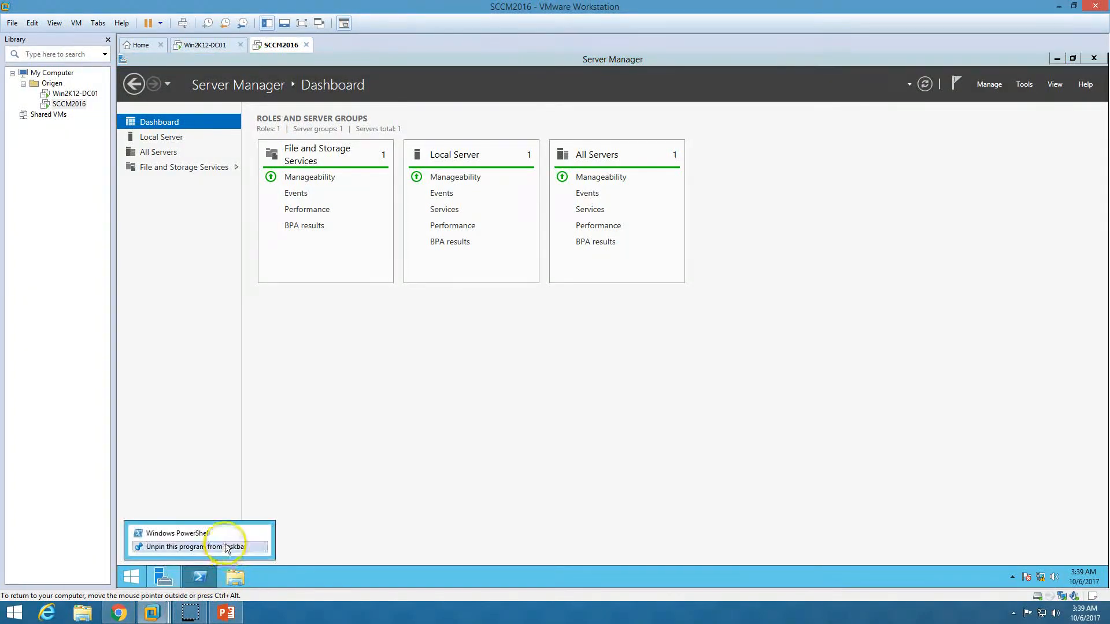
{"action": "right_click", "coordinate": [223, 533]}
{"action": "left_click", "coordinate": [264, 496]}
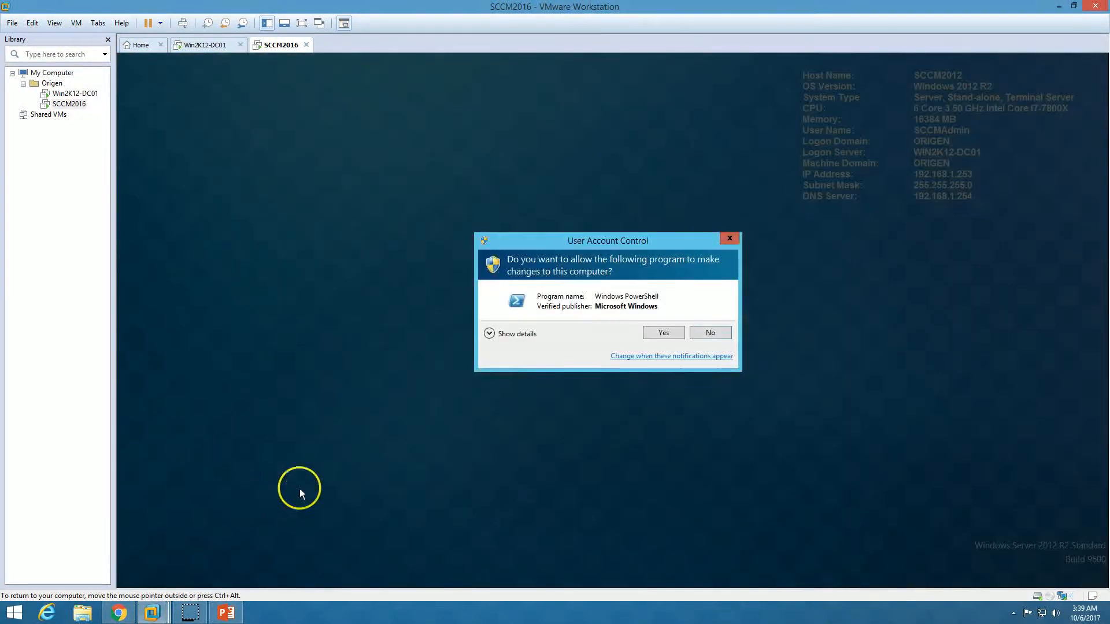
{"action": "left_click", "coordinate": [663, 334]}
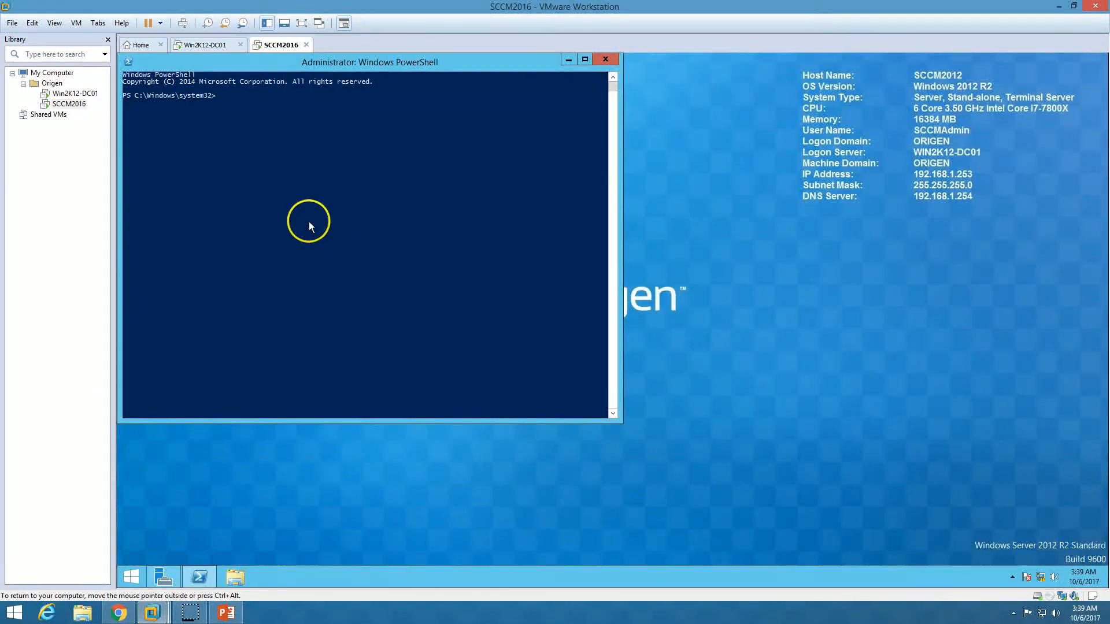
Paste and run the Add-WindowsFeature command that installs the IIS web, BITS, RDC and .NET Framework prerequisites with the -Restart option
{"action": "right_click", "coordinate": [309, 221]}
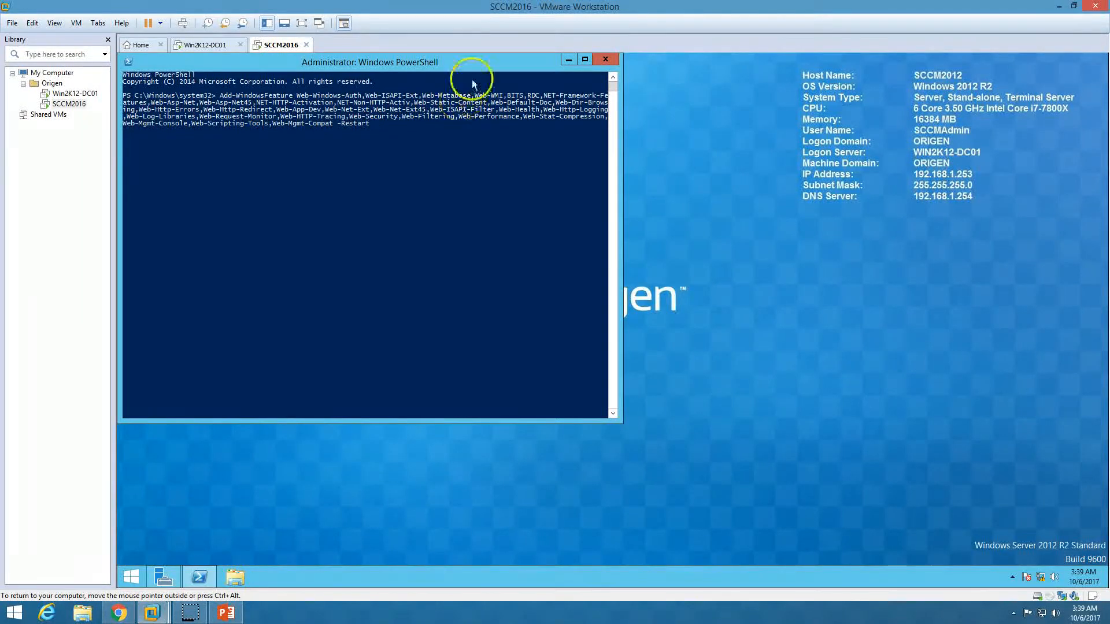
{"action": "left_click_drag", "start_coordinate": [470, 60], "coordinate": [630, 105]}
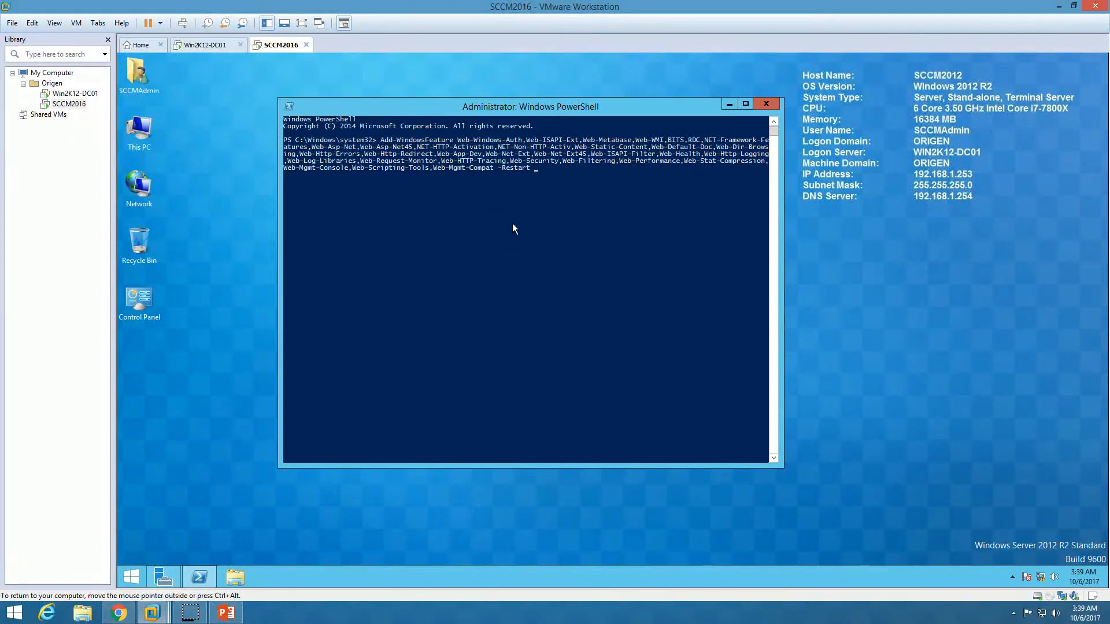
{"action": "key", "text": "Return"}
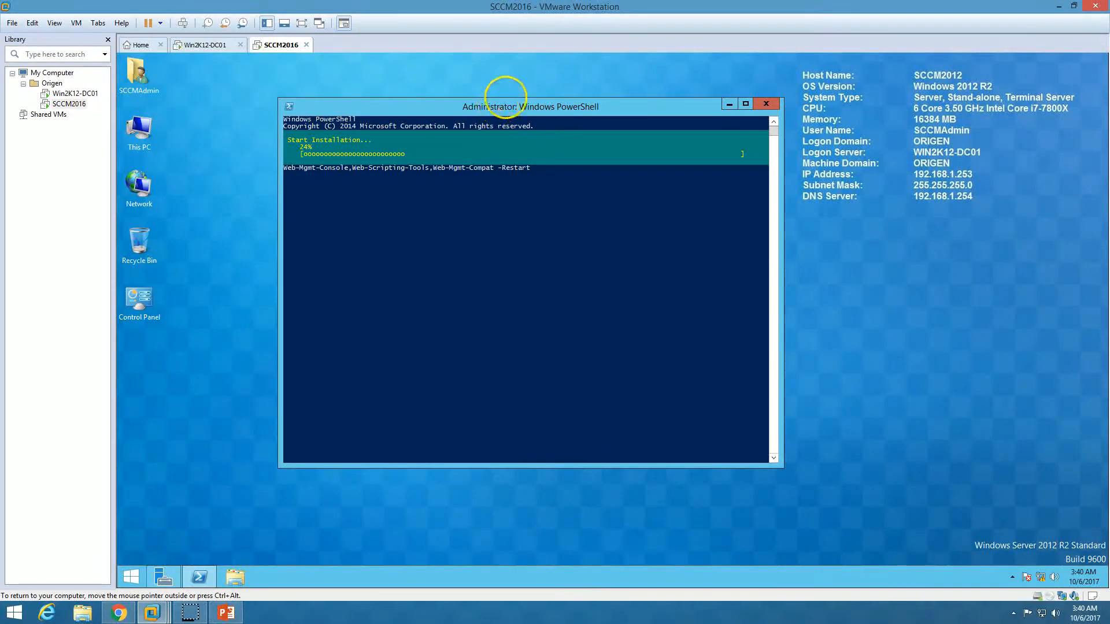
{"action": "left_click_drag", "start_coordinate": [496, 104], "coordinate": [505, 120]}
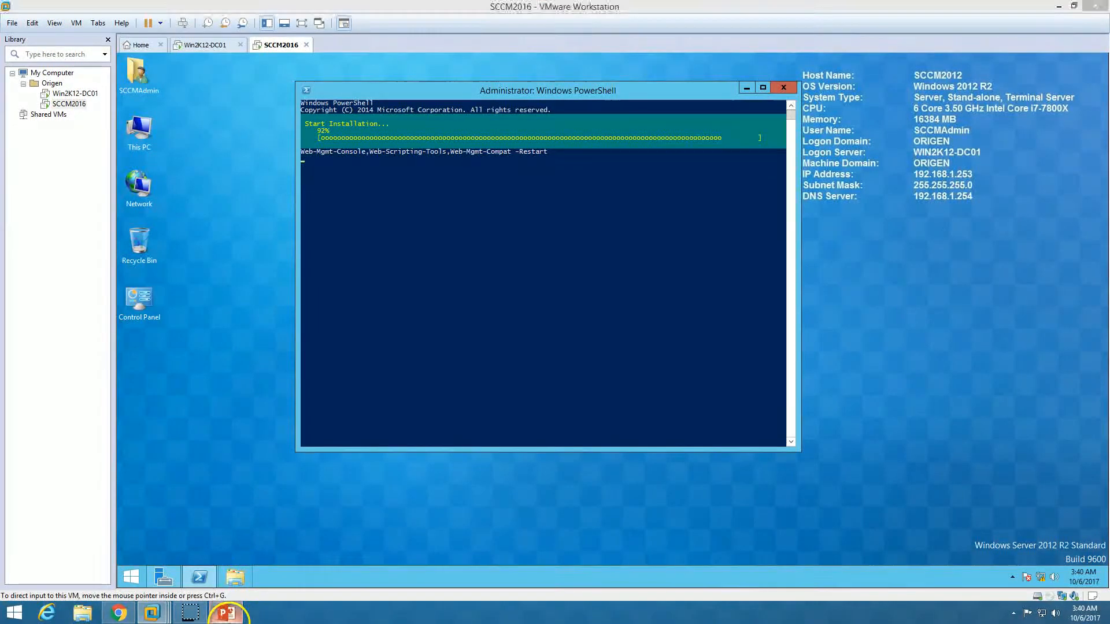
Check the installation steps slide in PowerPoint, return to VMware Workstation, and close the PowerShell window once the feature installation finishes
{"action": "left_click", "coordinate": [229, 614]}
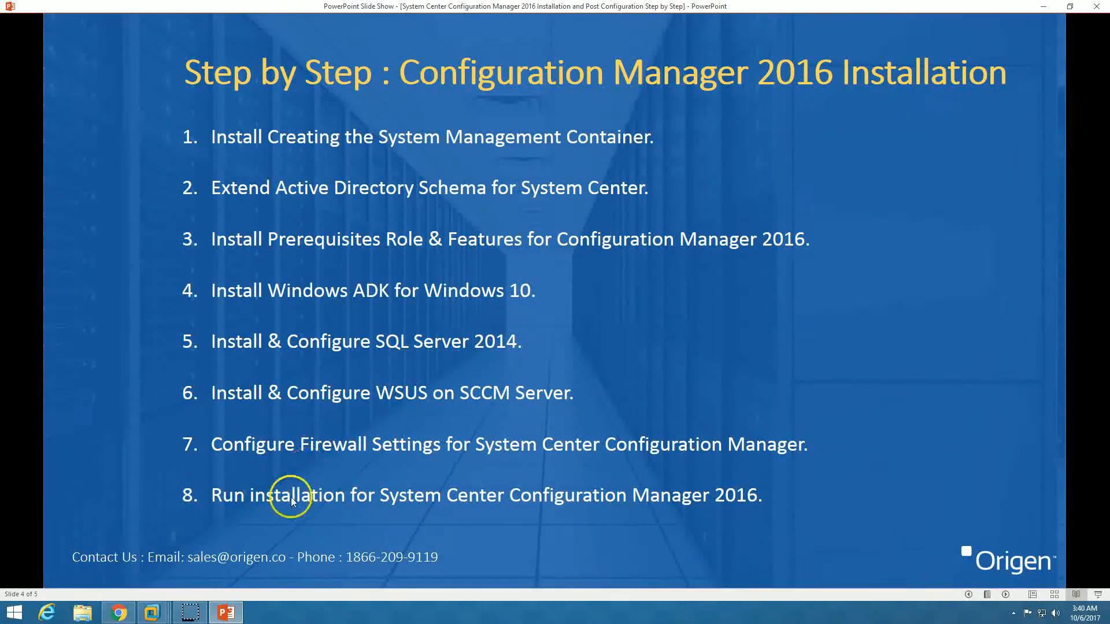
{"action": "mouse_move", "coordinate": [231, 618]}
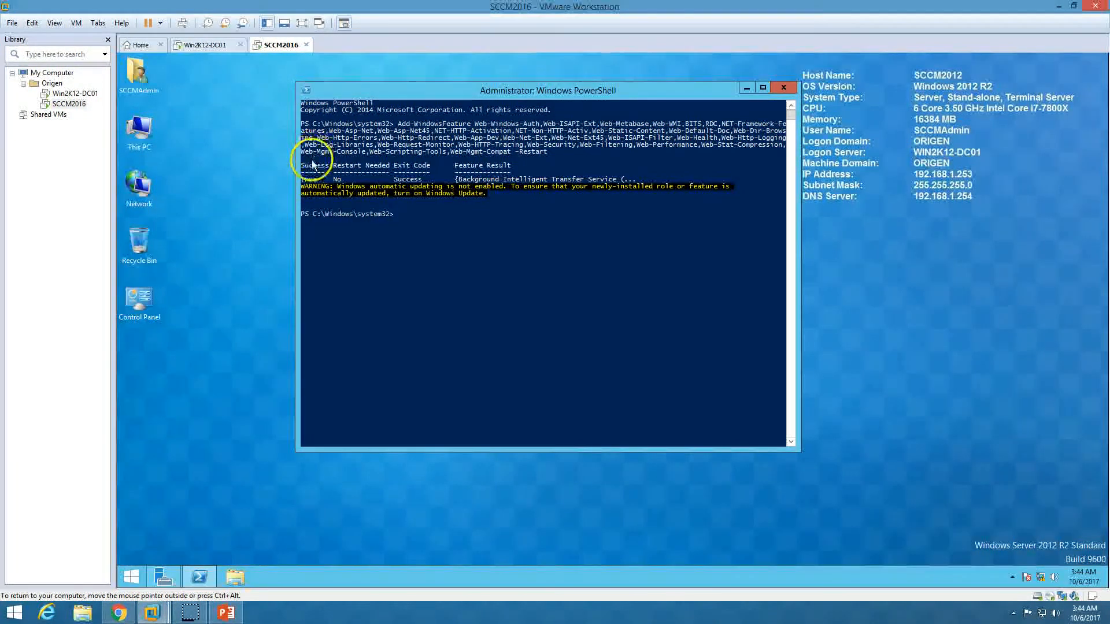
{"action": "left_click", "coordinate": [783, 87]}
{"action": "right_click", "coordinate": [434, 194]}
{"action": "left_click", "coordinate": [474, 227]}
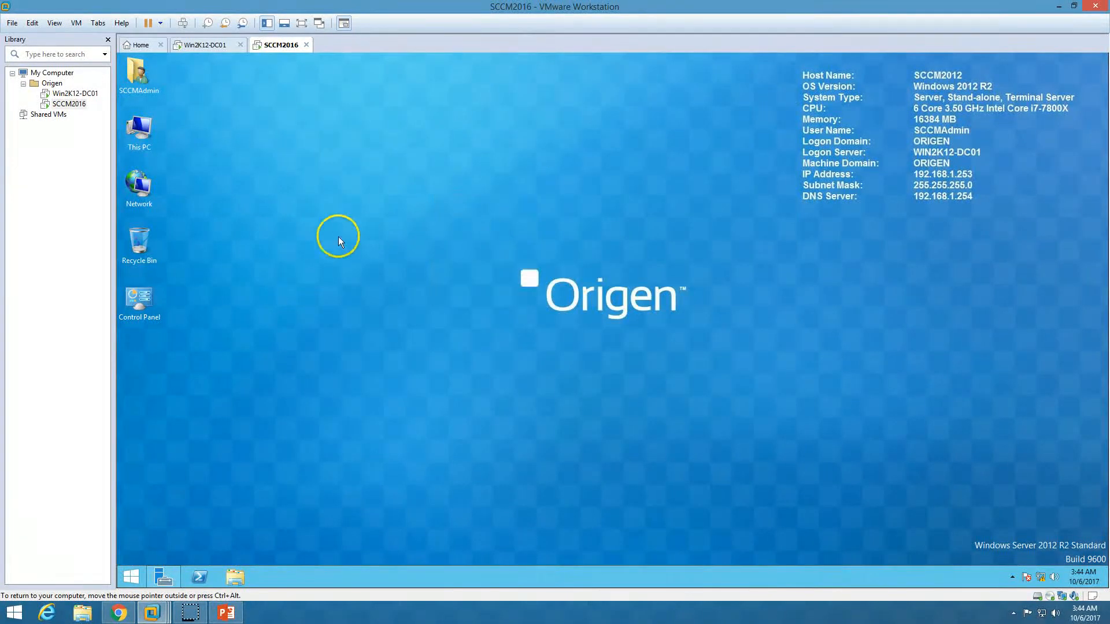
Run adksetup from DVD Drive (D:) on SCCM2016 to start the Windows 10 ADK setup, and close File Explorer
{"action": "double_click", "coordinate": [137, 140]}
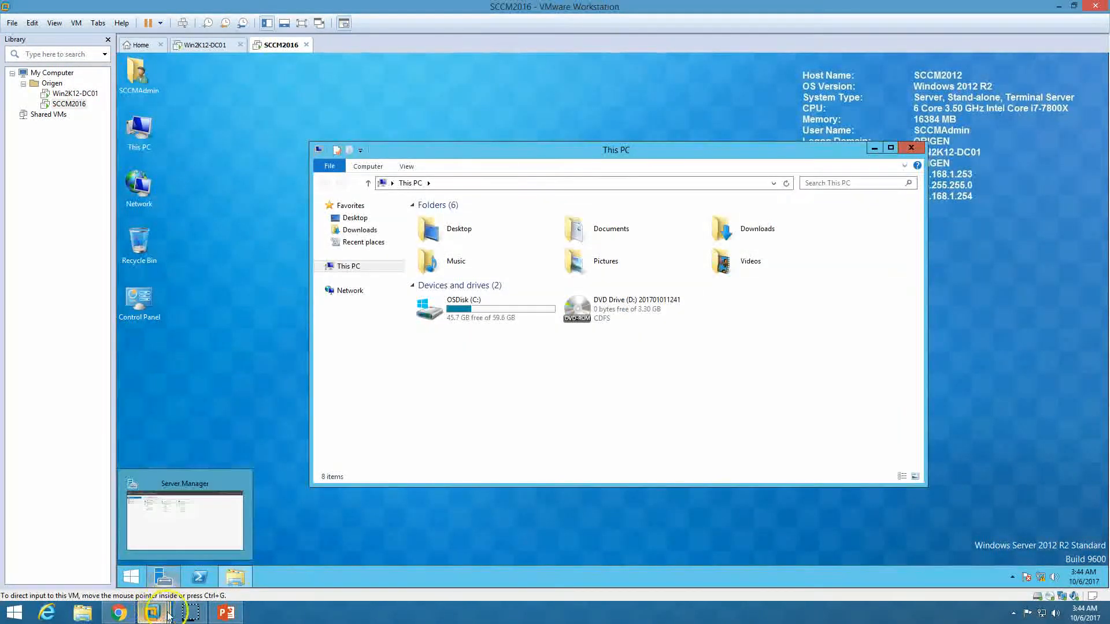
{"action": "left_click", "coordinate": [225, 614]}
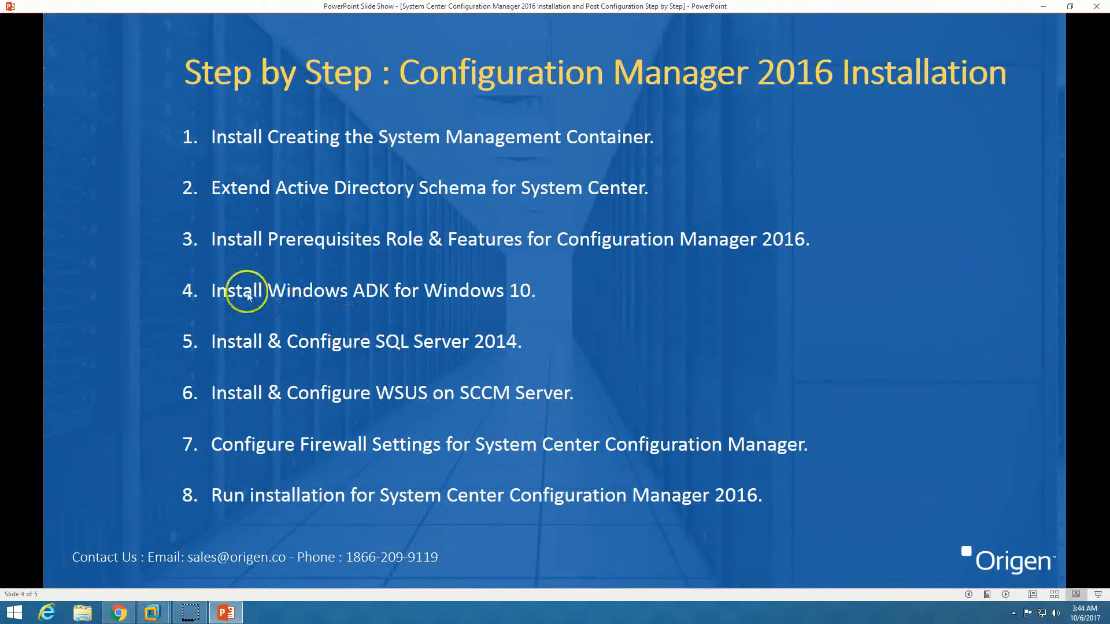
{"action": "left_click", "coordinate": [227, 614]}
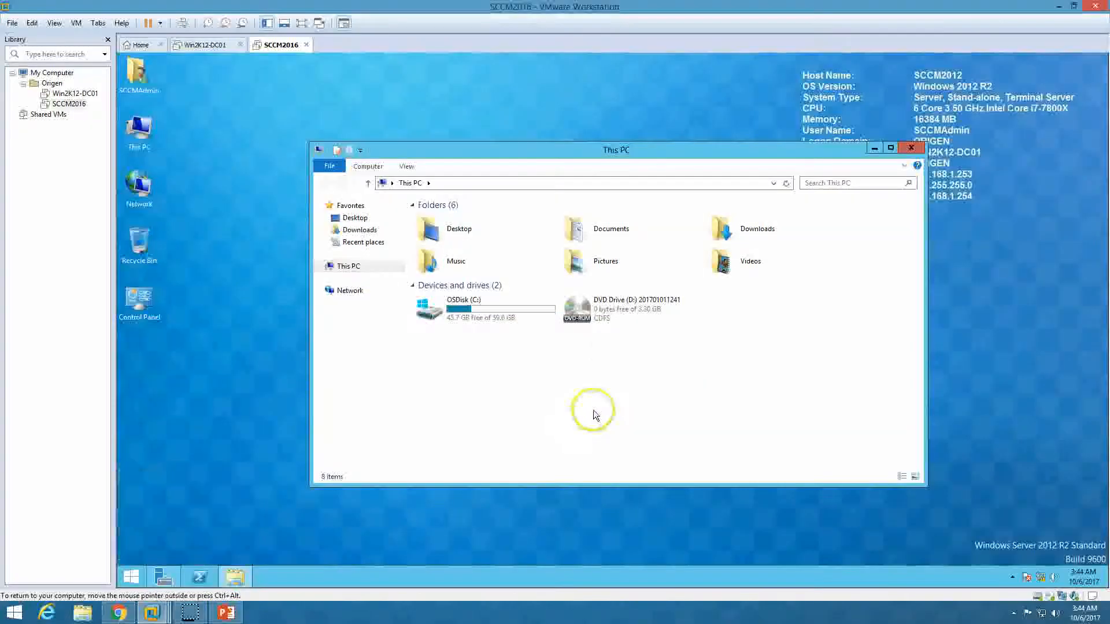
{"action": "double_click", "coordinate": [624, 317]}
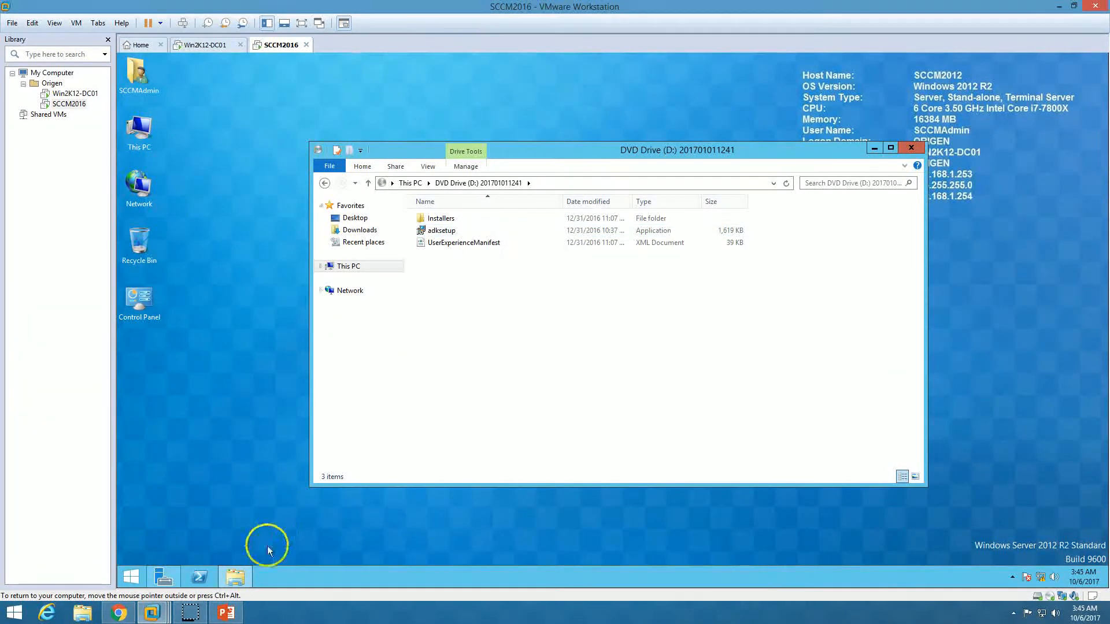
{"action": "left_click", "coordinate": [452, 232]}
{"action": "double_click", "coordinate": [453, 232]}
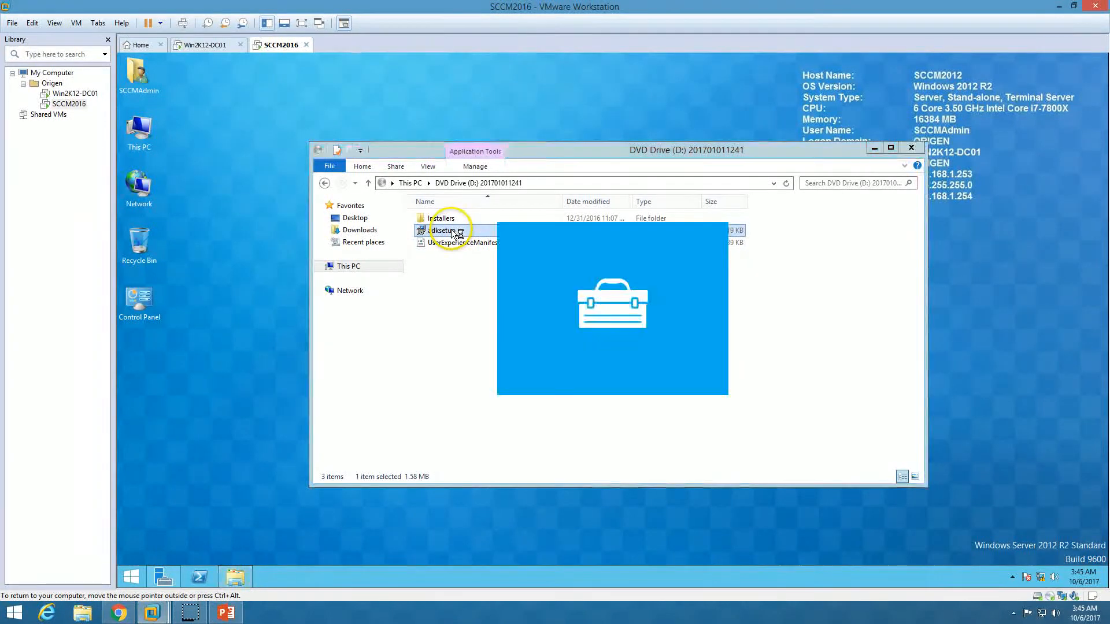
{"action": "left_click", "coordinate": [910, 148]}
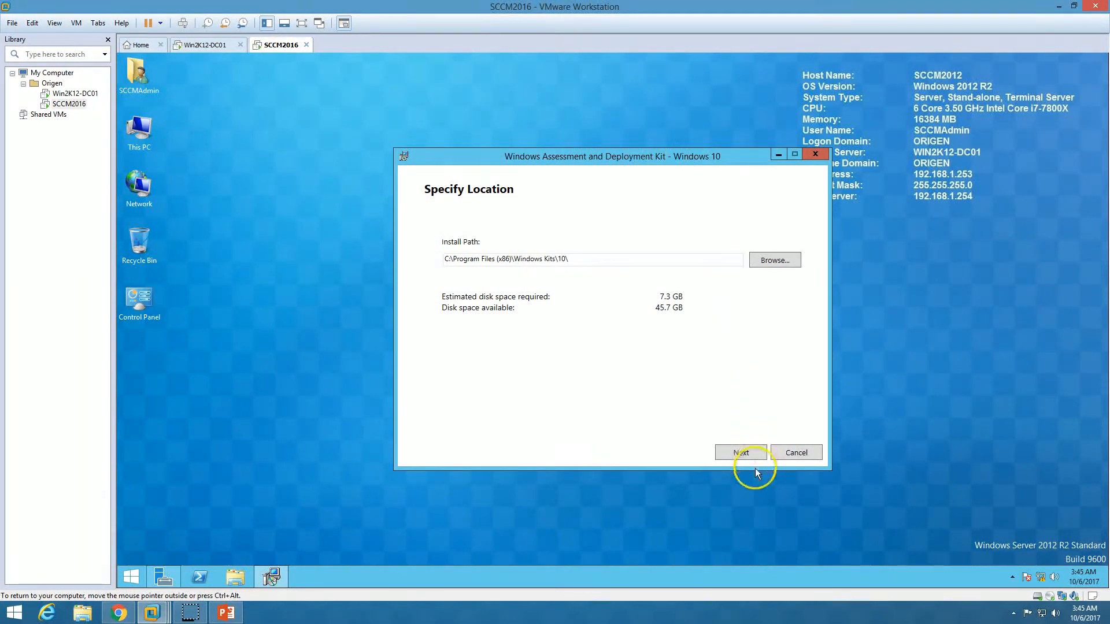
Keep the default ADK install path, set Windows Kits privacy participation to No, and accept the license agreement
{"action": "left_click", "coordinate": [748, 455]}
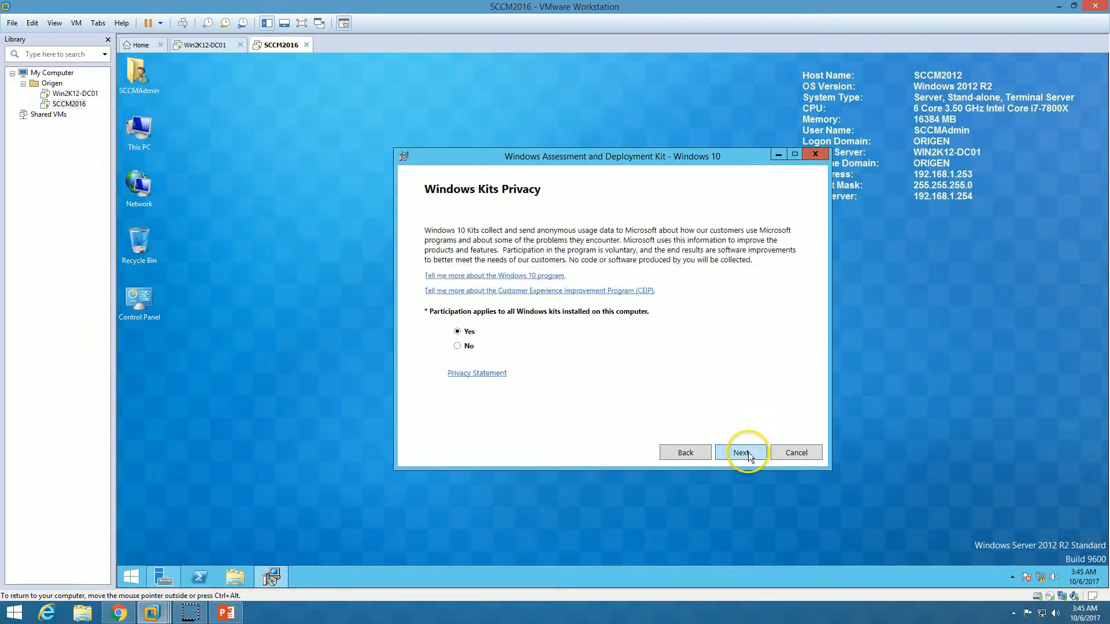
{"action": "left_click", "coordinate": [457, 346]}
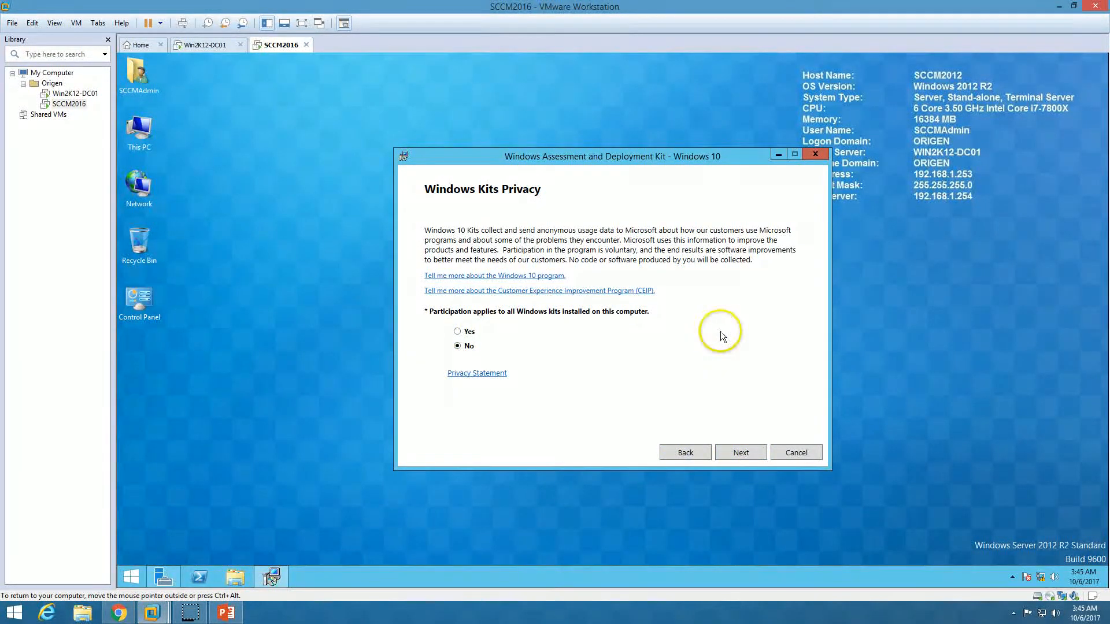
{"action": "left_click", "coordinate": [740, 452]}
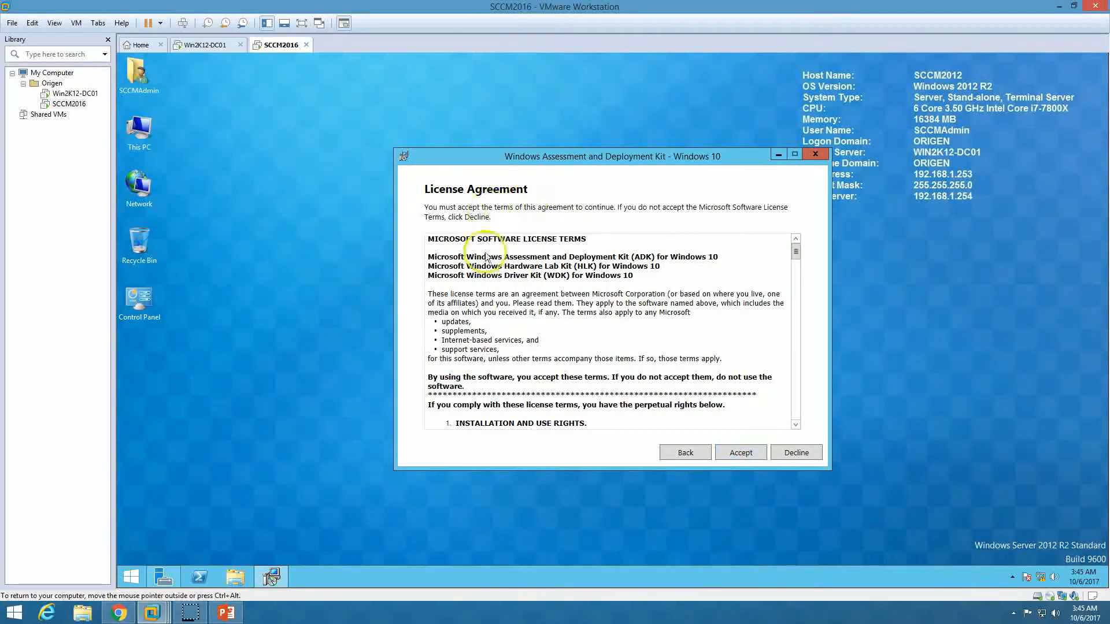
{"action": "left_click", "coordinate": [741, 453]}
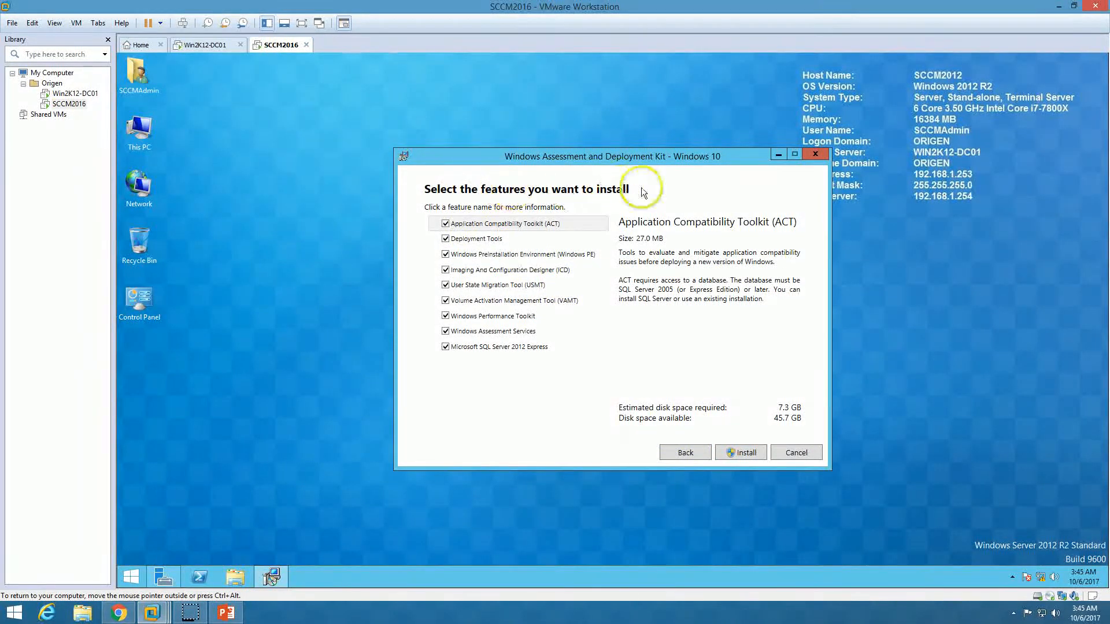
Install the ADK with only Deployment Tools, Windows PE, Imaging And Configuration Designer and User State Migration Tool selected, allowing the elevation request
{"action": "left_click", "coordinate": [445, 347]}
{"action": "left_click", "coordinate": [446, 317]}
{"action": "left_click", "coordinate": [450, 299]}
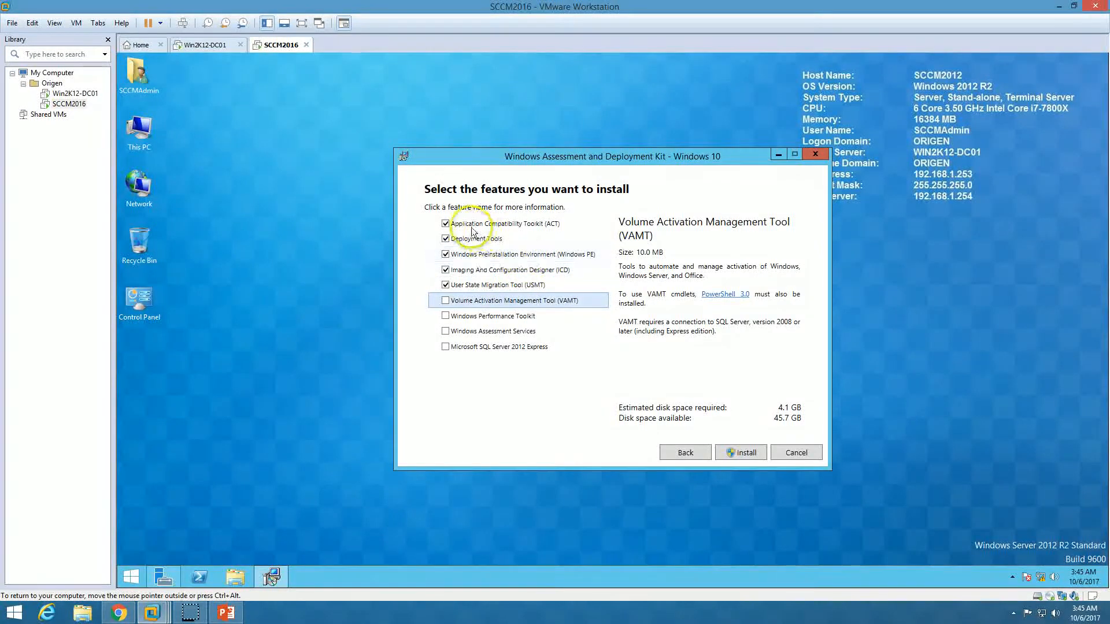
{"action": "left_click", "coordinate": [447, 225]}
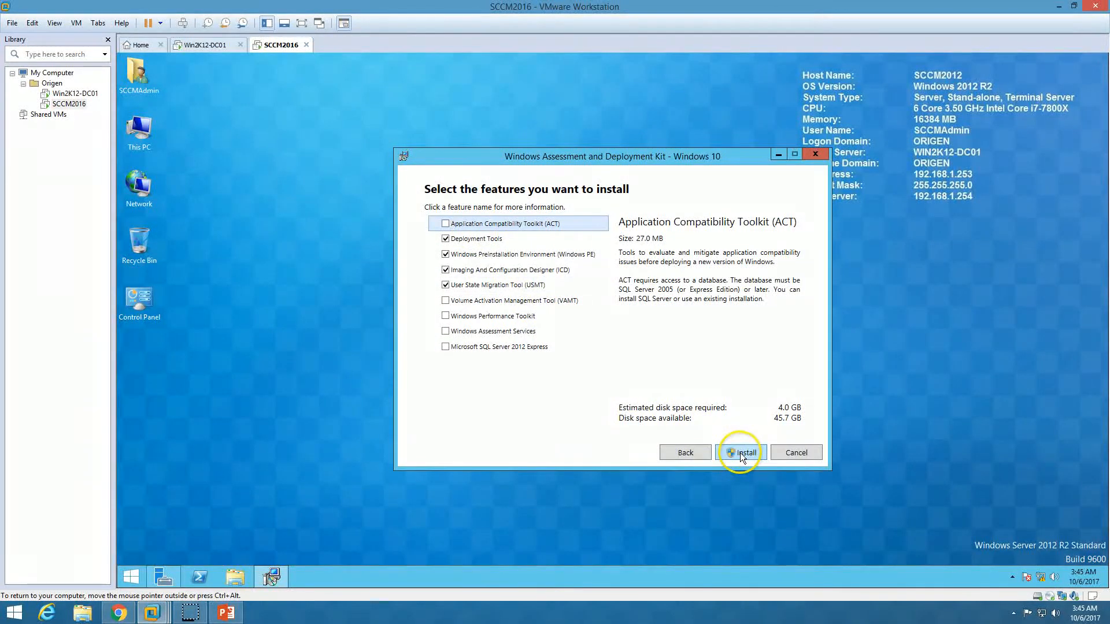
{"action": "left_click", "coordinate": [746, 452]}
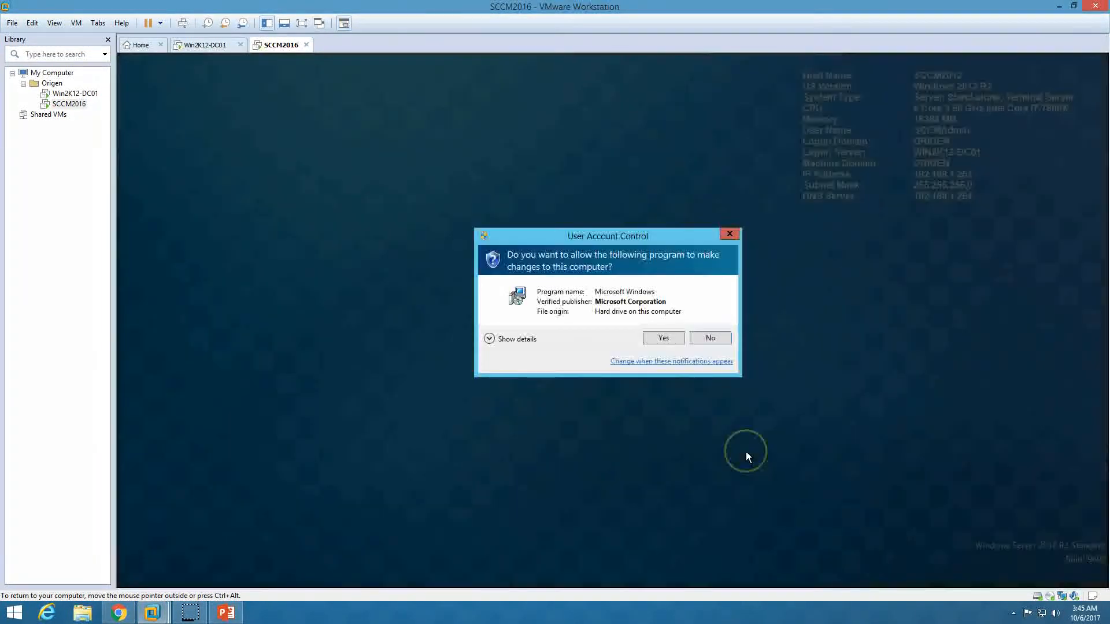
{"action": "left_click", "coordinate": [670, 339]}
Review the remaining installation steps in the PowerPoint slide show during the ADK installation, return to SCCM2016, and refresh its desktop
{"action": "right_click", "coordinate": [327, 251]}
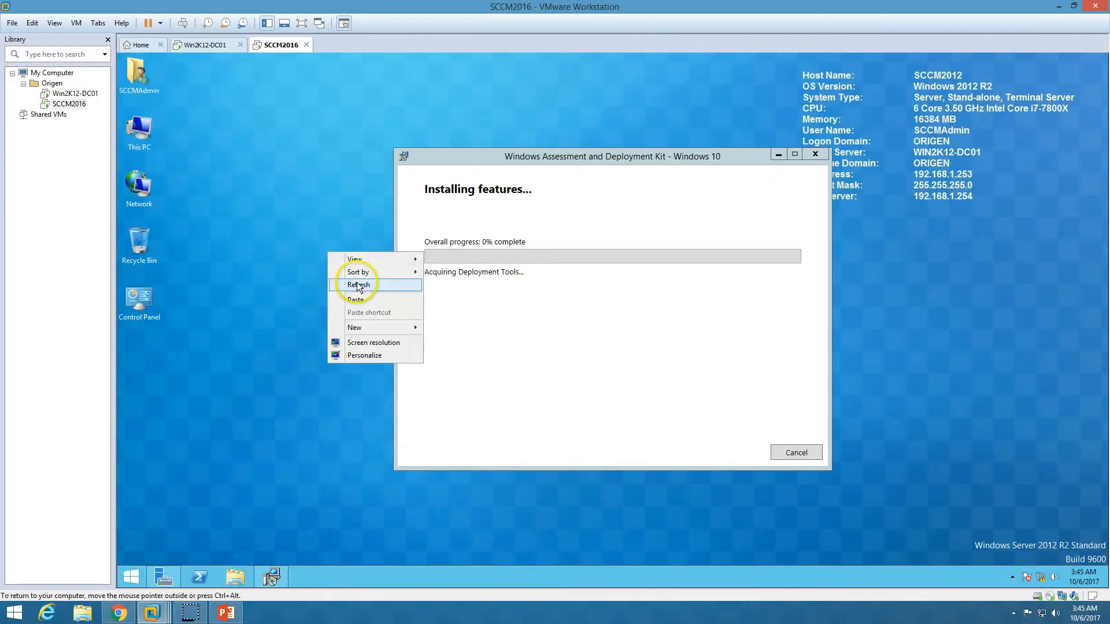
{"action": "left_click", "coordinate": [358, 285]}
{"action": "left_click", "coordinate": [454, 224]}
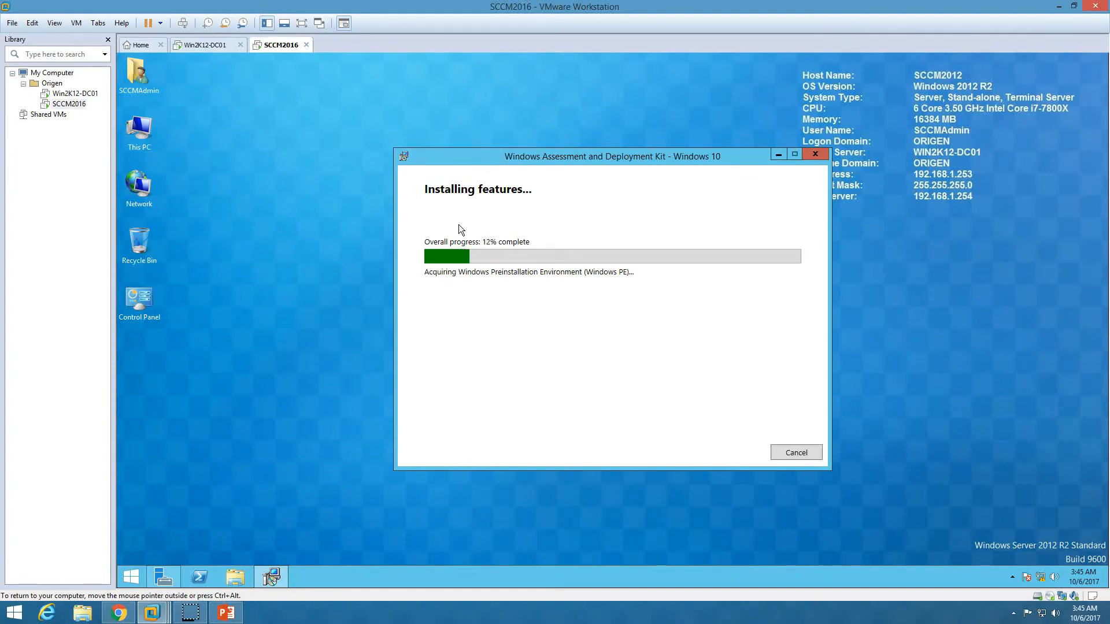
{"action": "right_click", "coordinate": [218, 531]}
{"action": "left_click", "coordinate": [217, 611]}
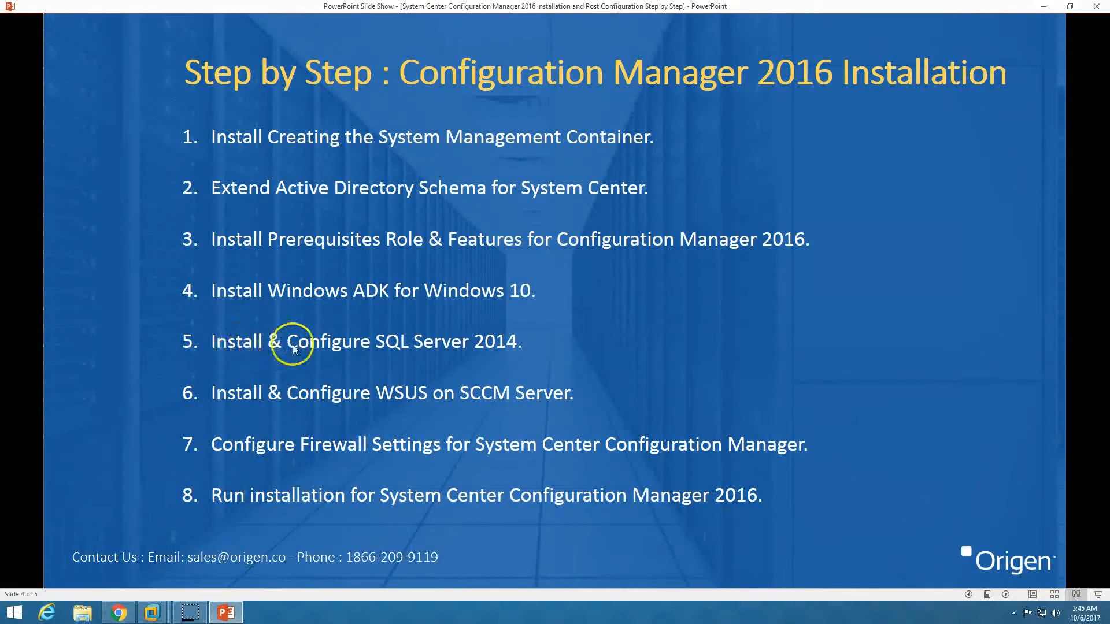
{"action": "left_click", "coordinate": [226, 611]}
{"action": "right_click", "coordinate": [306, 263]}
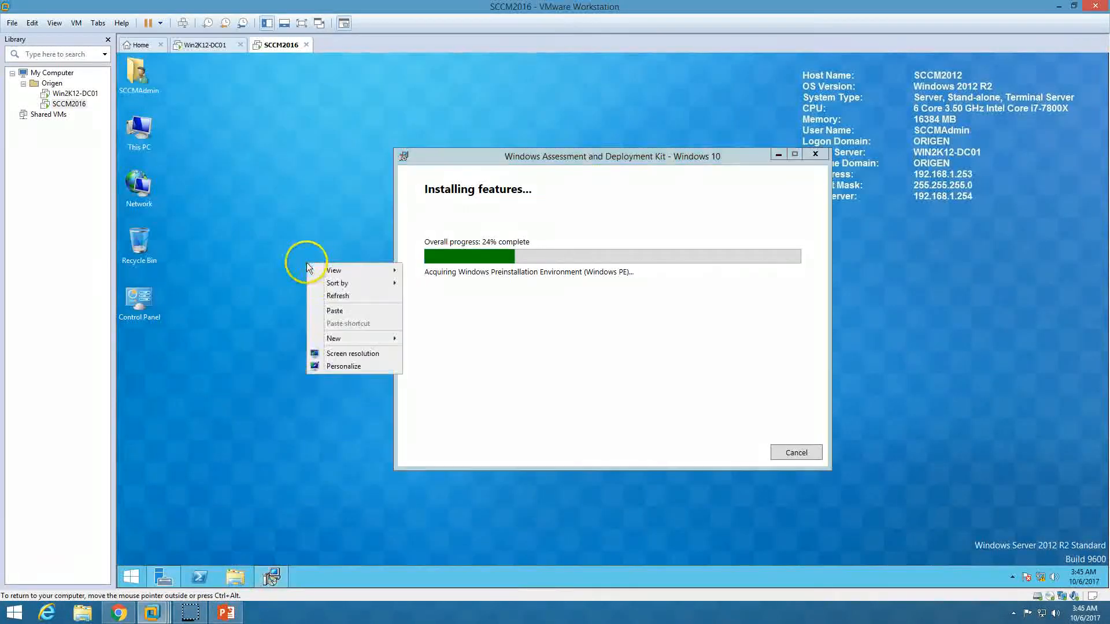
{"action": "left_click", "coordinate": [337, 295]}
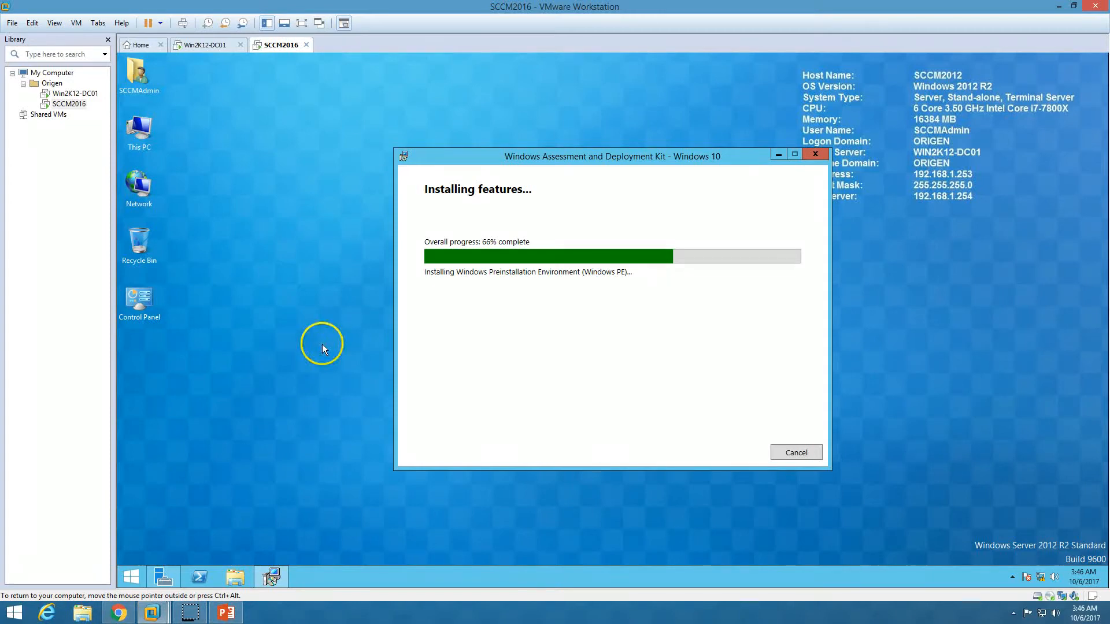
Close the Windows Assessment and Deployment Kit wizard after installation without opening the ADK documentation
{"action": "left_click", "coordinate": [190, 612]}
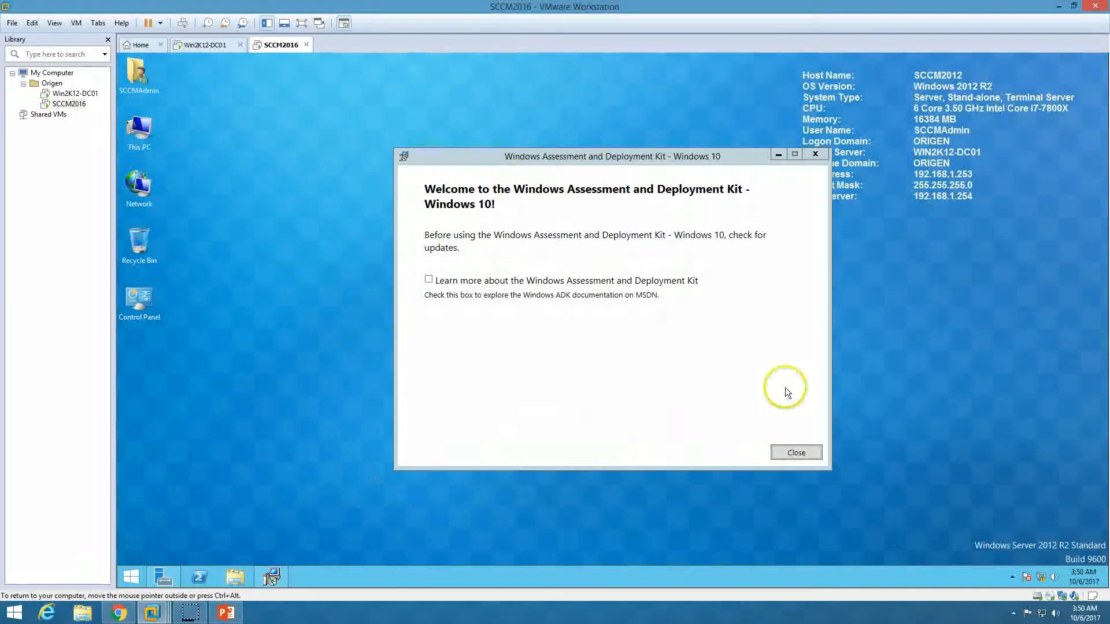
{"action": "left_click", "coordinate": [786, 388]}
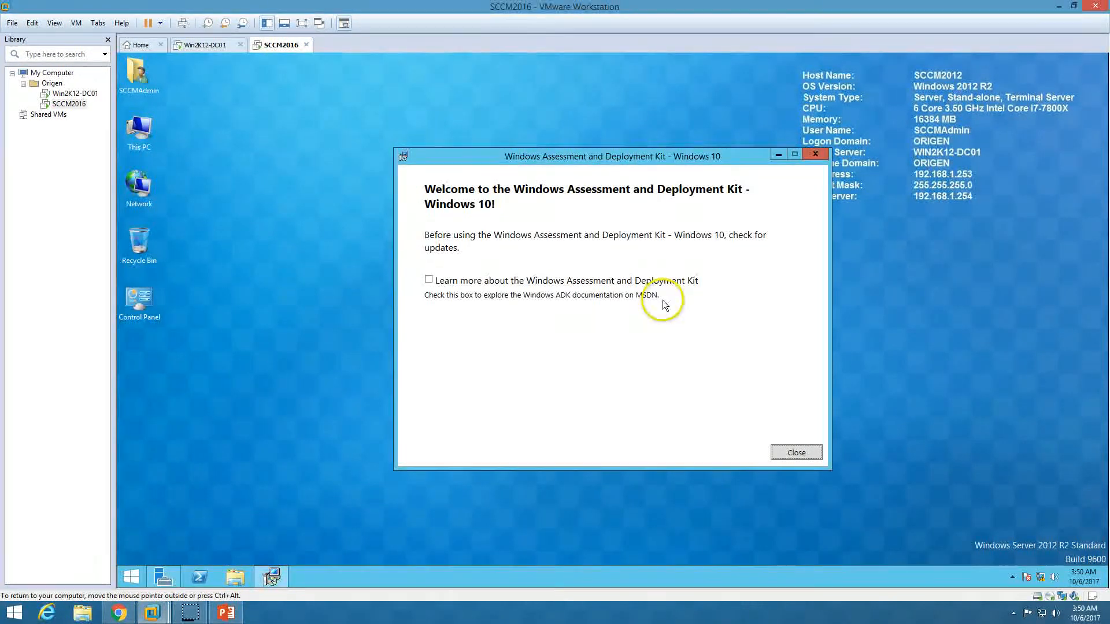
{"action": "left_click", "coordinate": [798, 453]}
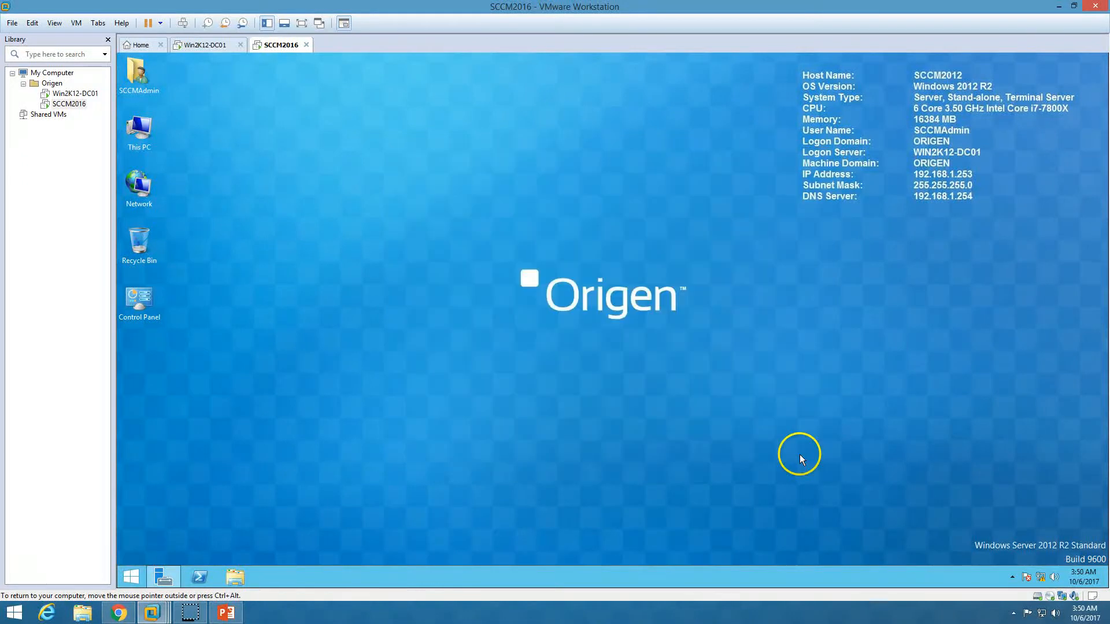
Restart the SCCM2016 server, giving Other (Unplanned) as the reason
{"action": "right_click", "coordinate": [444, 289]}
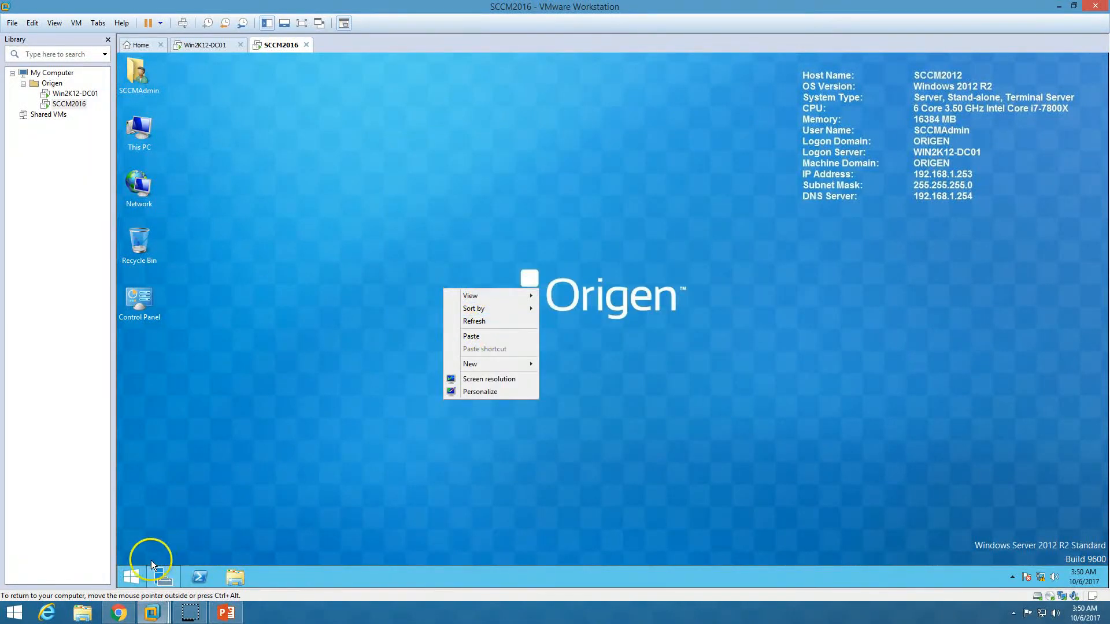
{"action": "left_click", "coordinate": [131, 576]}
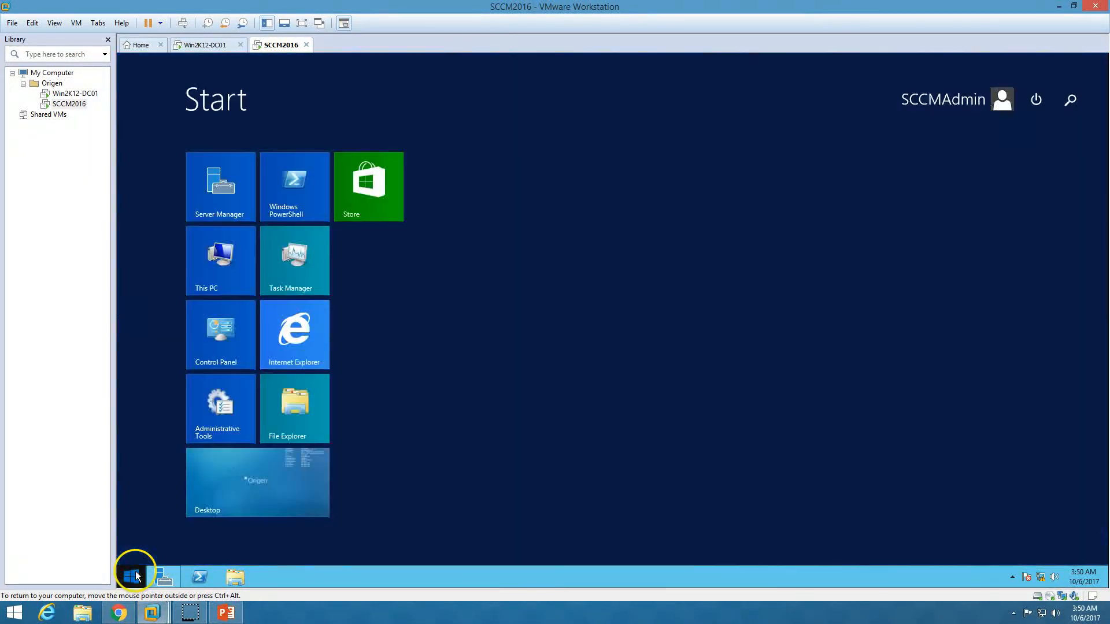
{"action": "left_click", "coordinate": [1036, 99]}
{"action": "left_click", "coordinate": [1025, 155]}
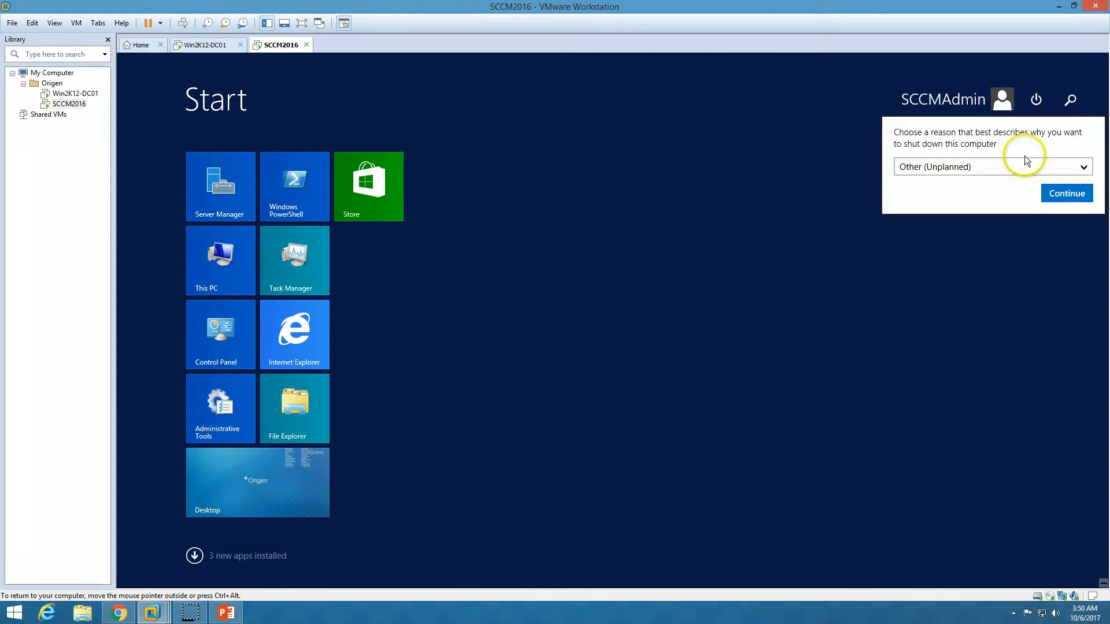
{"action": "left_click", "coordinate": [1060, 190]}
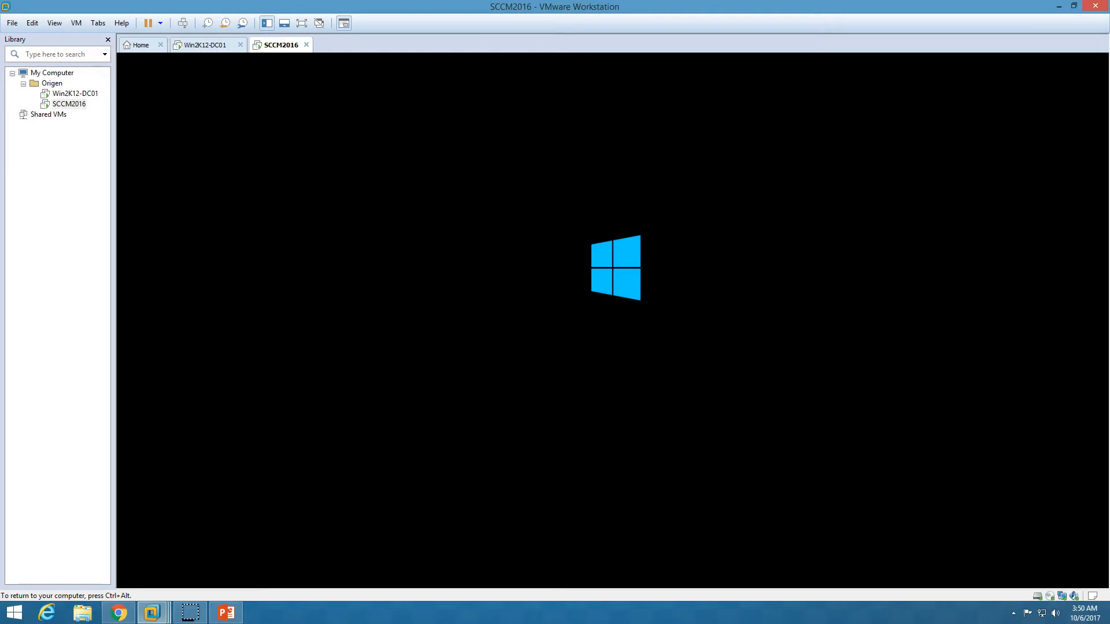
Sign back in to SCCM2016 after the restart by entering the SCCMAdmin account password
{"action": "key", "text": "ctrl+alt"}
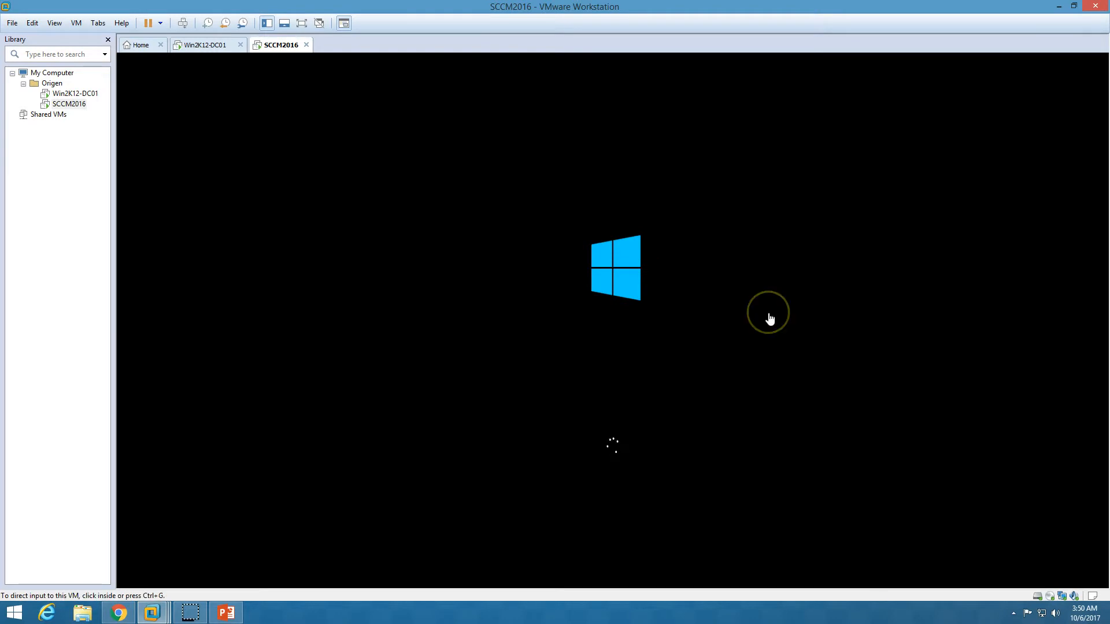
{"action": "left_click", "coordinate": [362, 478]}
{"action": "left_click", "coordinate": [355, 480]}
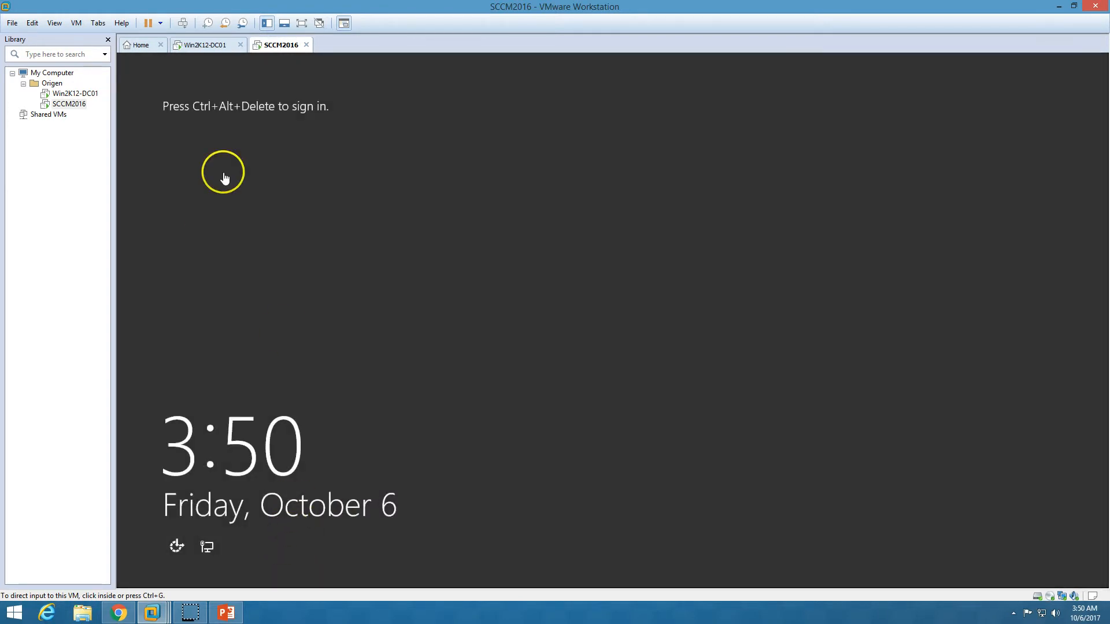
{"action": "left_click", "coordinate": [183, 23]}
{"action": "left_click", "coordinate": [609, 243]}
{"action": "type", "text": "••••••••"}
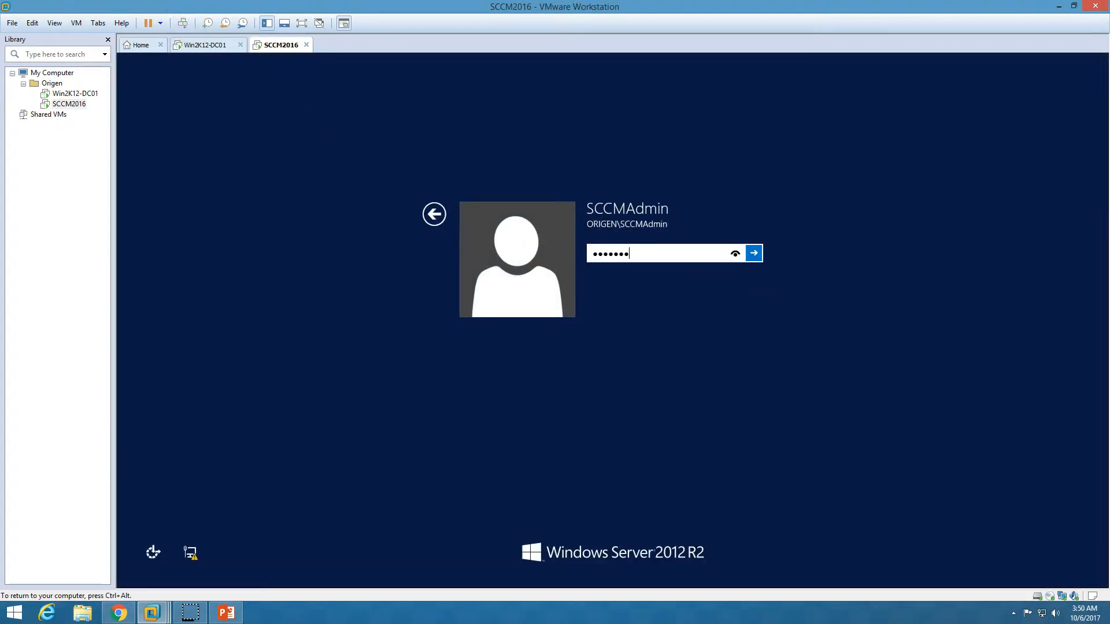
{"action": "key", "text": "Return"}
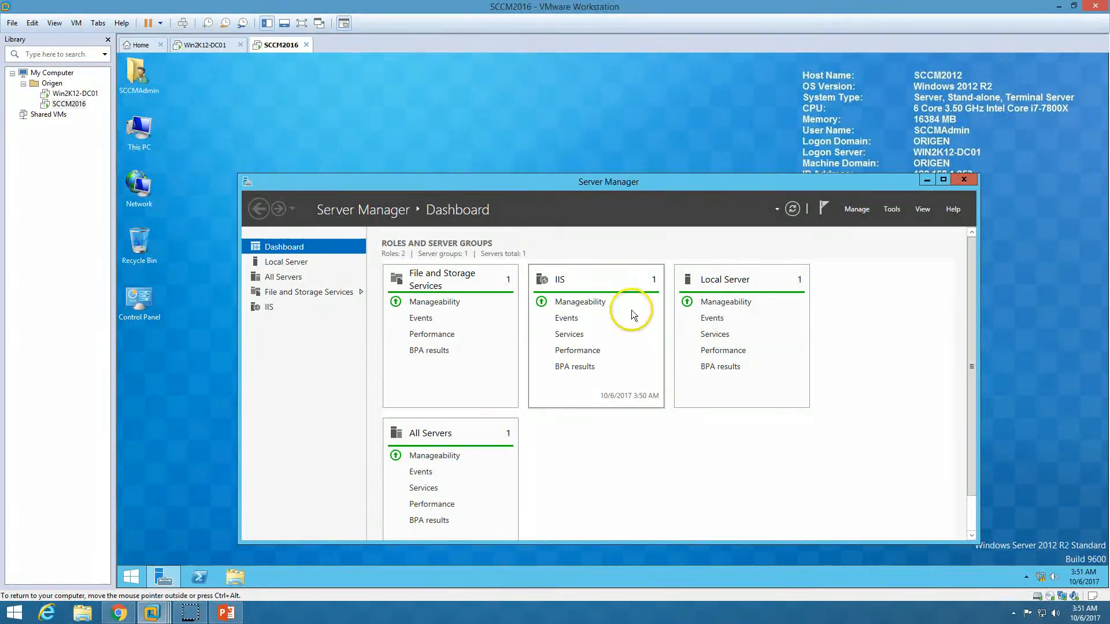
Minimize Server Manager, launch setup from the SQL2014_x64_ENU DVD drive, and close the This PC window
{"action": "double_click", "coordinate": [705, 182]}
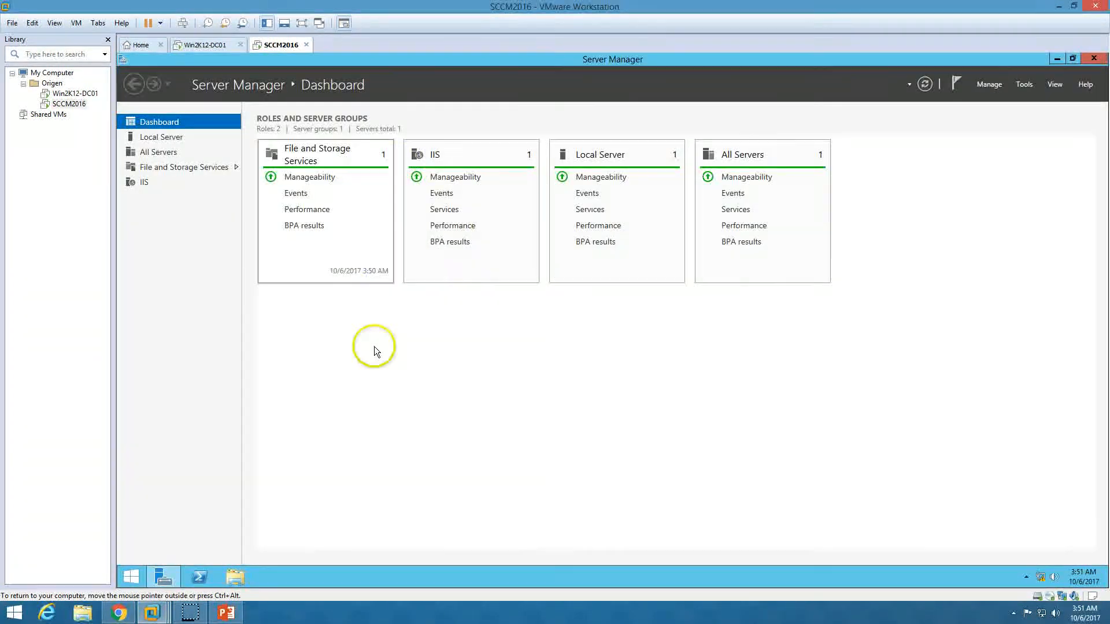
{"action": "left_click", "coordinate": [166, 575]}
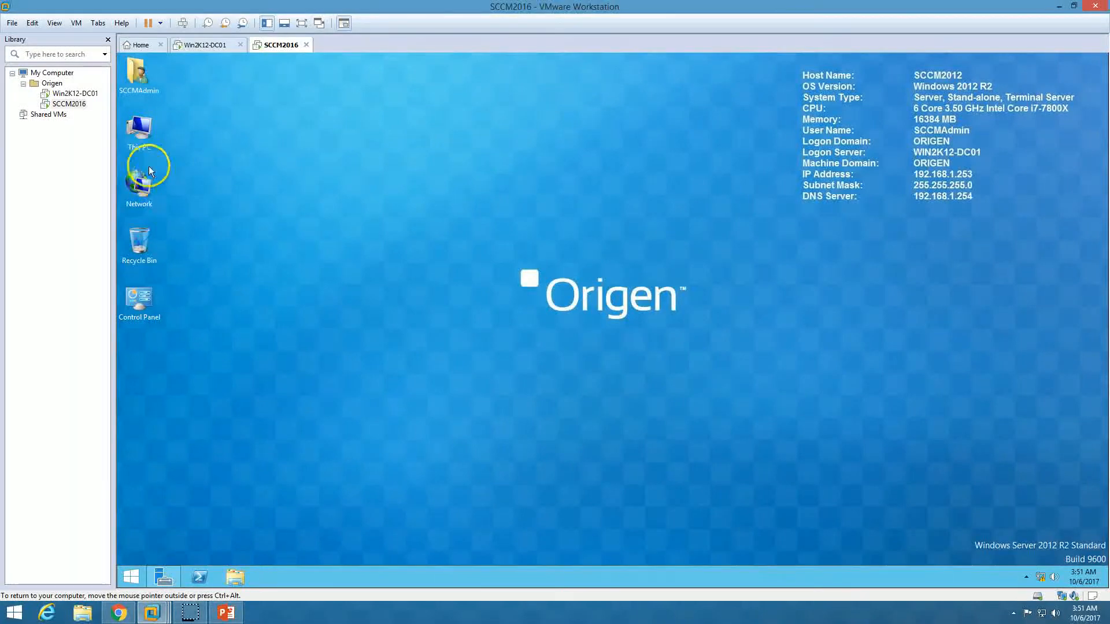
{"action": "double_click", "coordinate": [140, 128]}
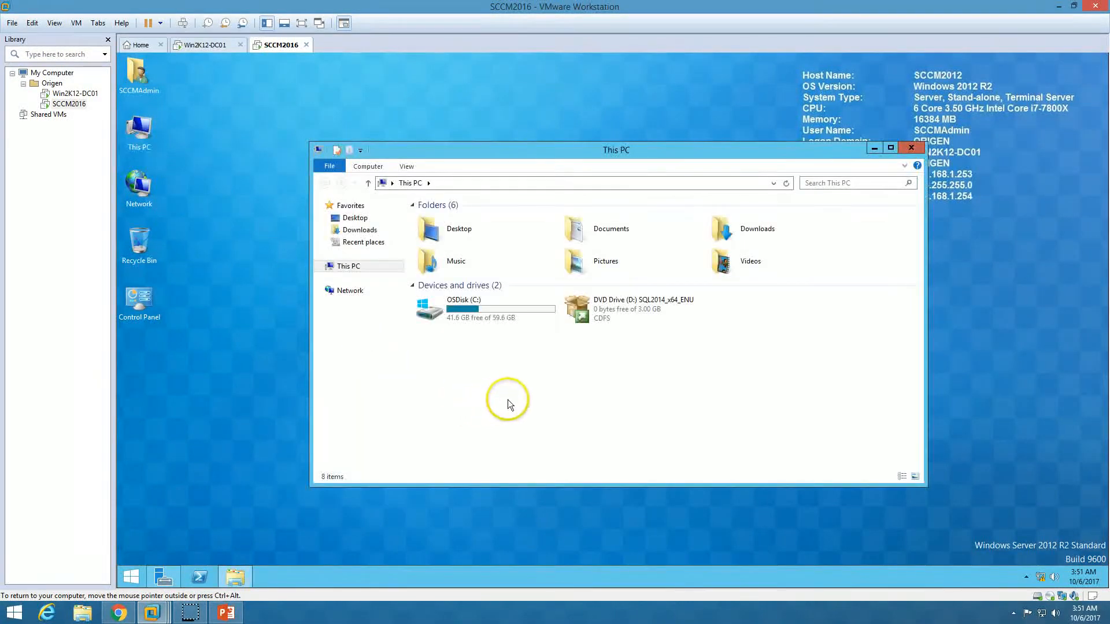
{"action": "left_click", "coordinate": [226, 613]}
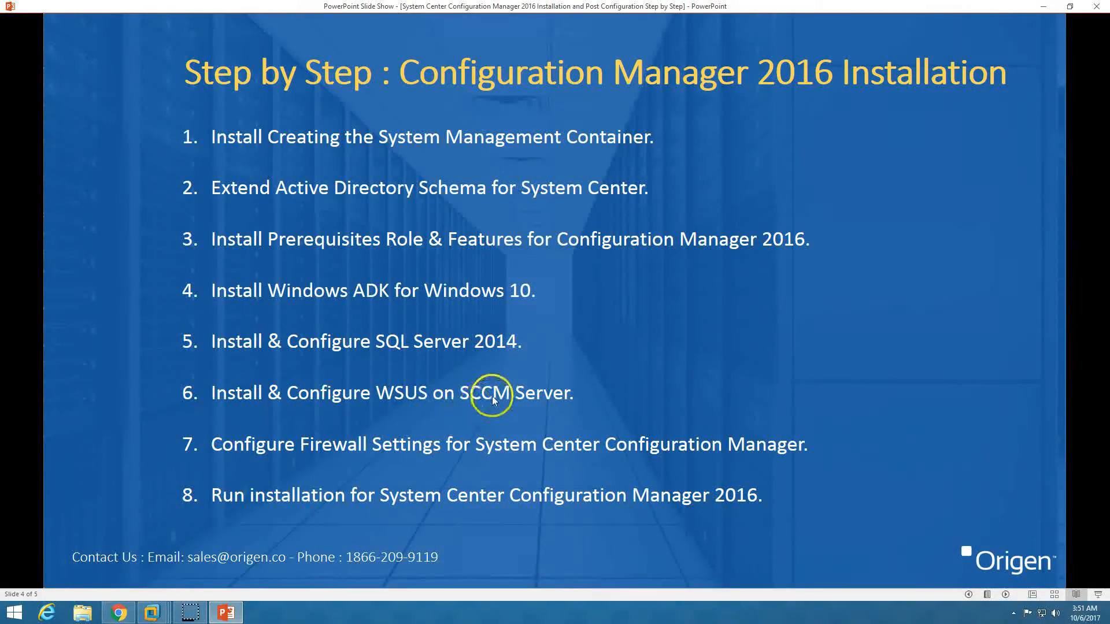
{"action": "left_click", "coordinate": [225, 612]}
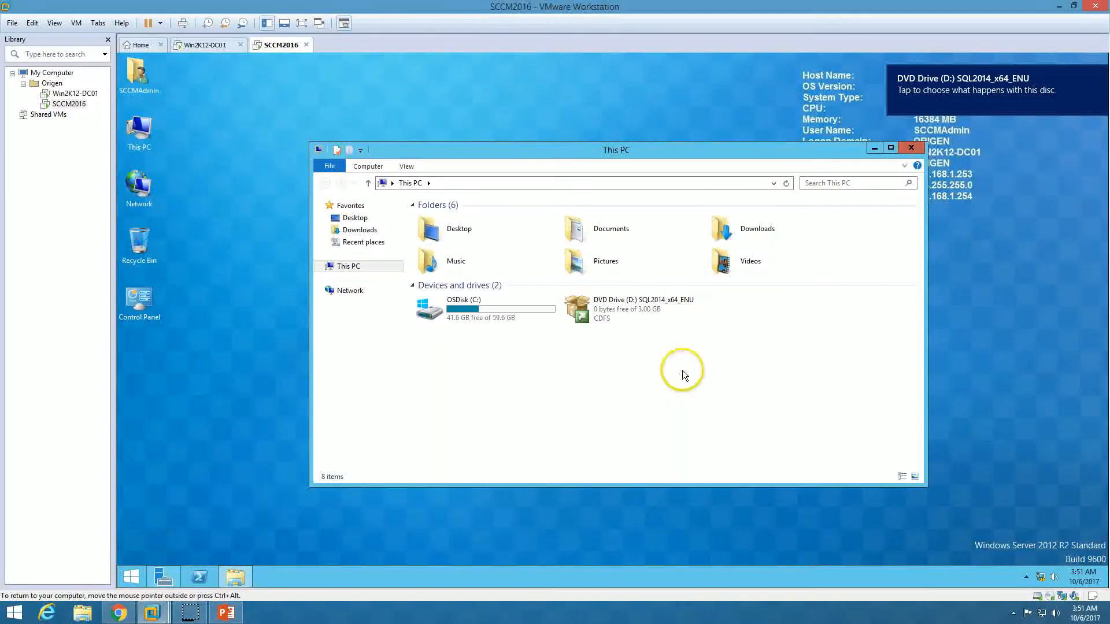
{"action": "double_click", "coordinate": [672, 305]}
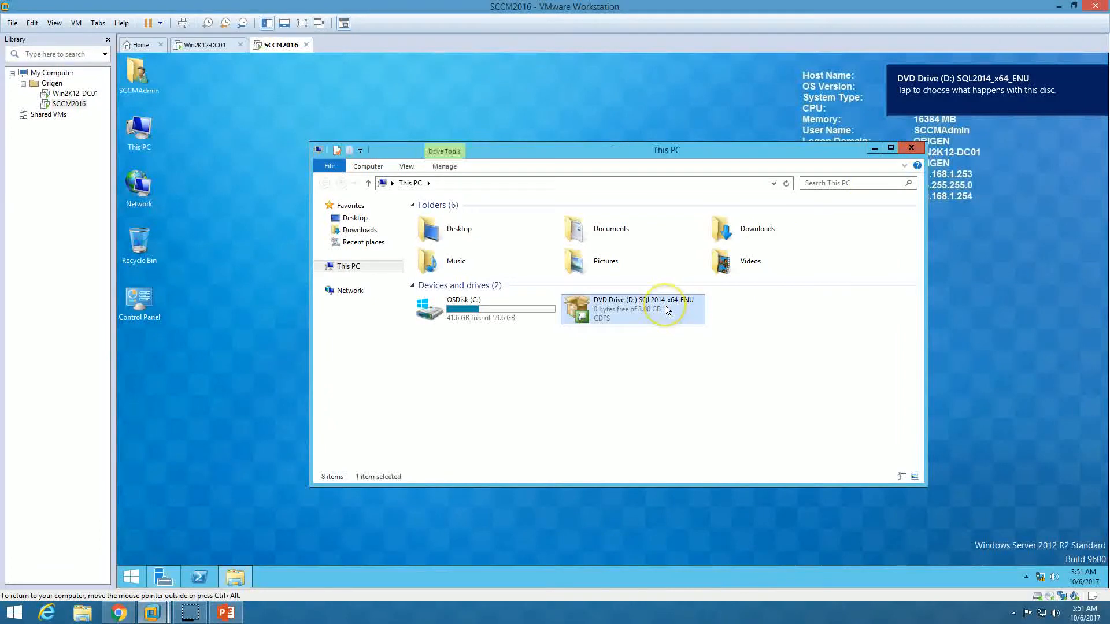
{"action": "left_click", "coordinate": [663, 337]}
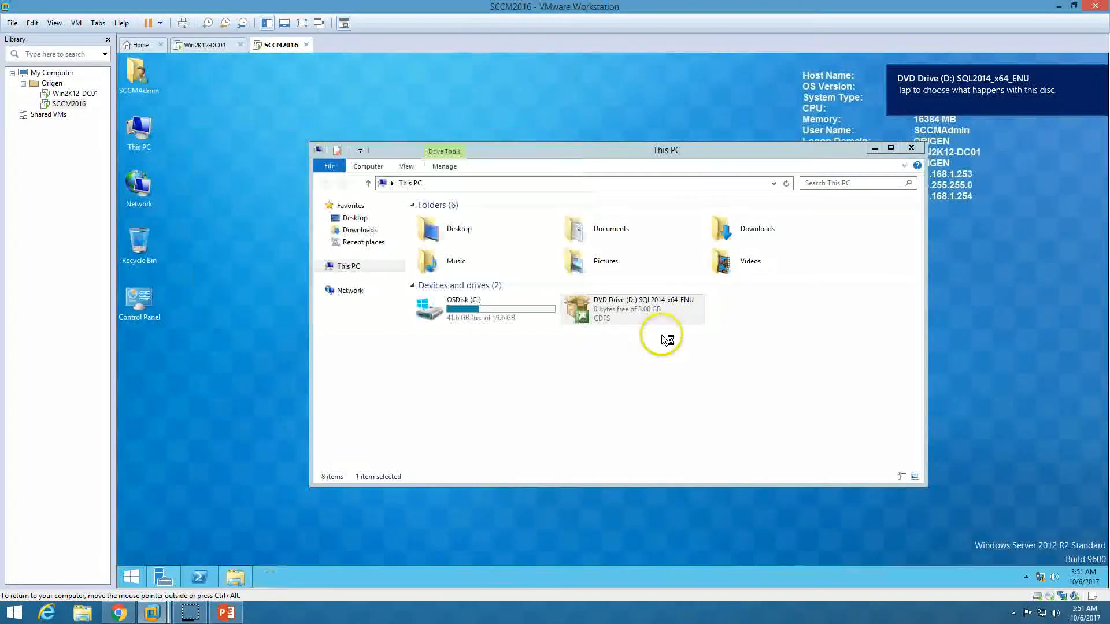
{"action": "left_click", "coordinate": [912, 148]}
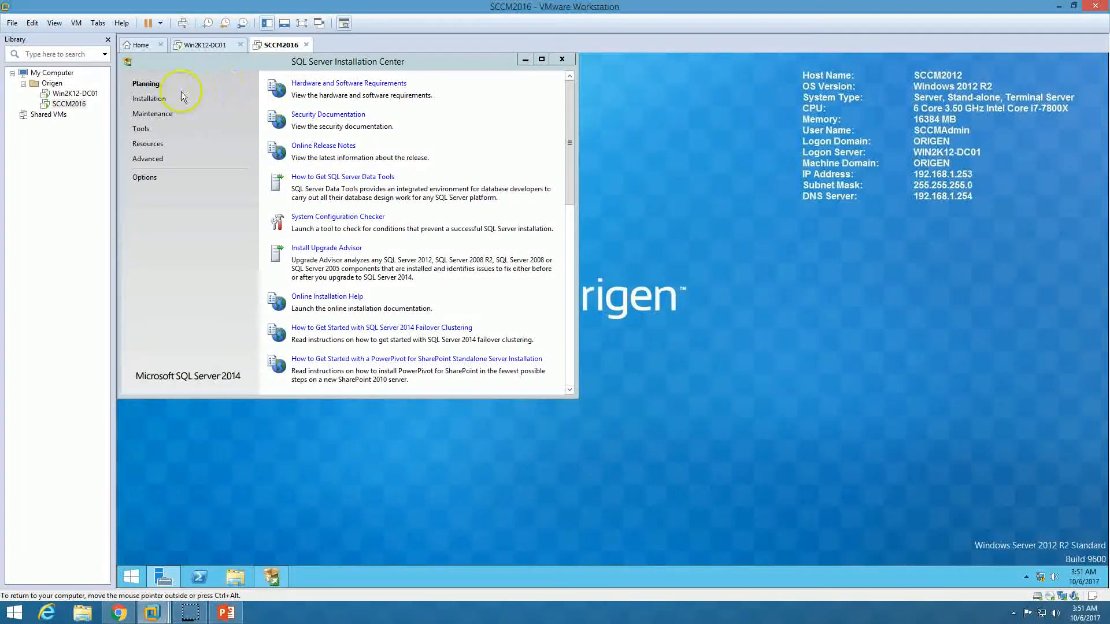
Start a new SQL Server stand-alone installation and minimize the SQL Server Installation Center
{"action": "left_click", "coordinate": [149, 100]}
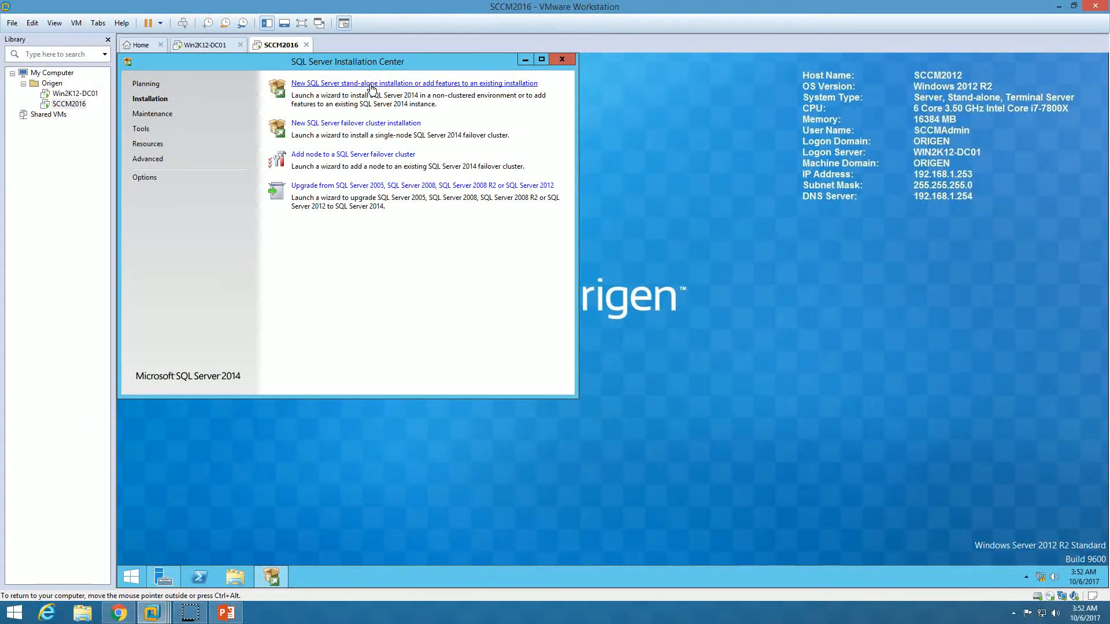
{"action": "left_click", "coordinate": [371, 86]}
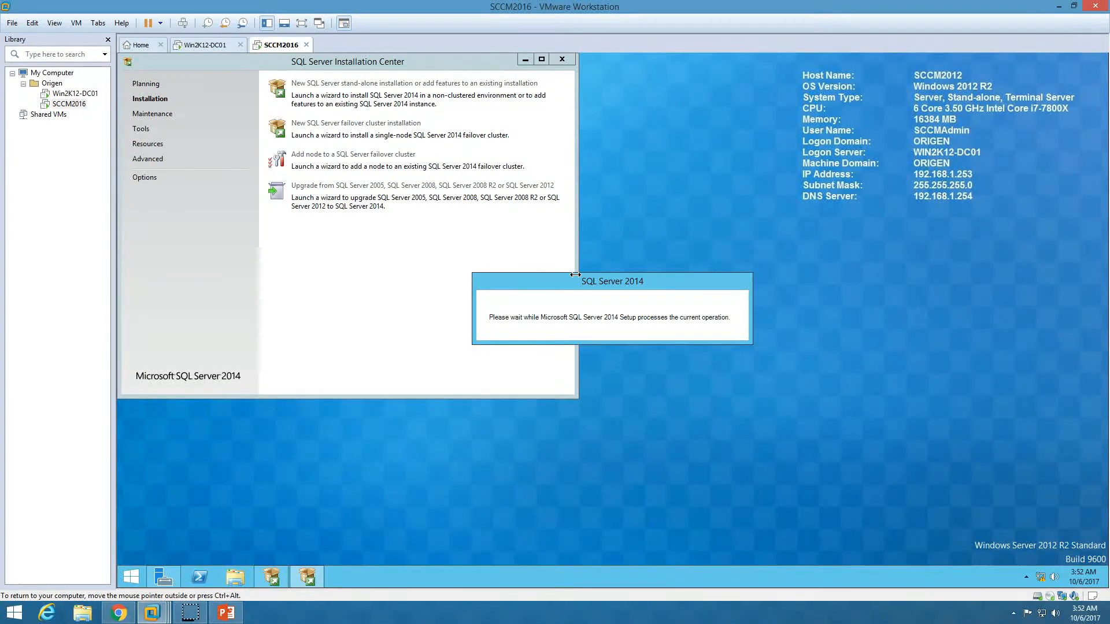
{"action": "left_click", "coordinate": [565, 243]}
{"action": "left_click", "coordinate": [525, 59]}
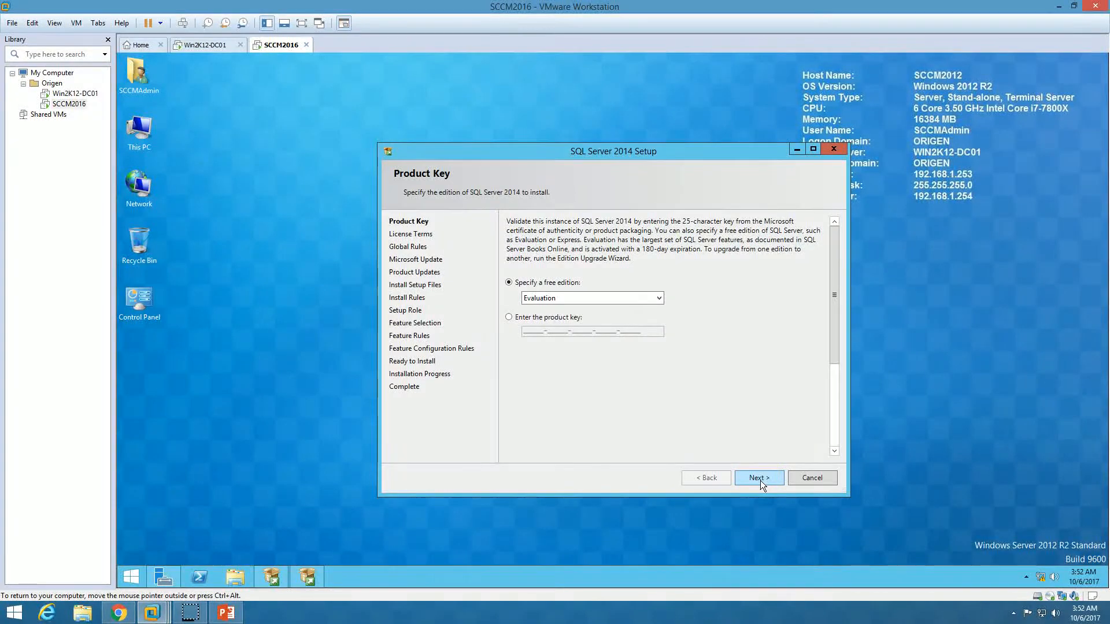
Keep the free Evaluation edition of SQL Server 2014 and accept the license terms
{"action": "left_click", "coordinate": [759, 478]}
{"action": "left_click", "coordinate": [508, 366]}
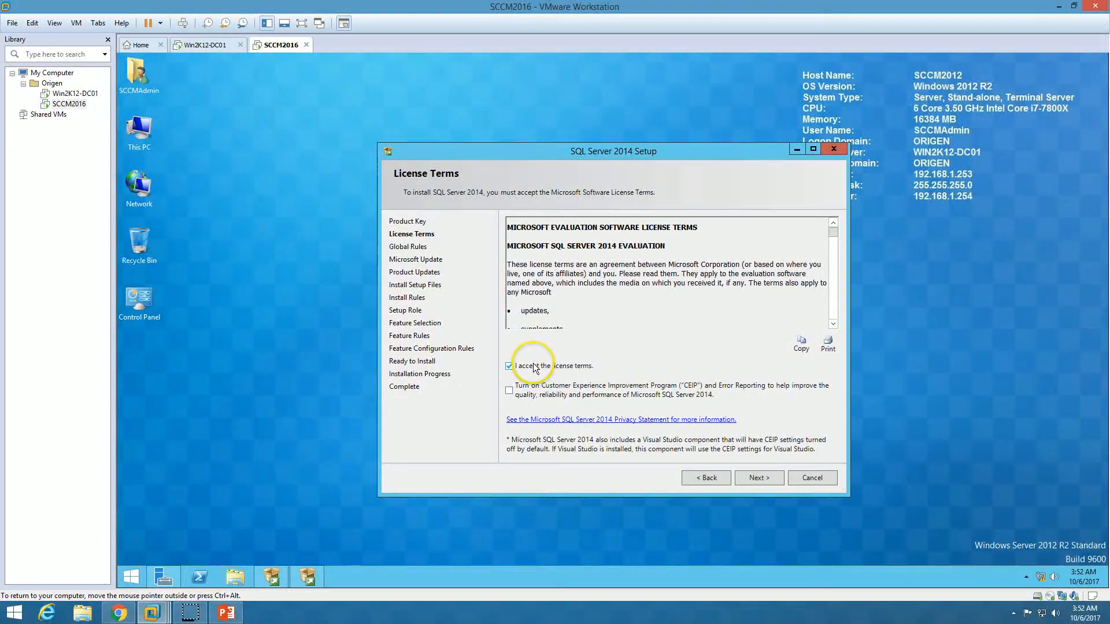
{"action": "left_click", "coordinate": [762, 480]}
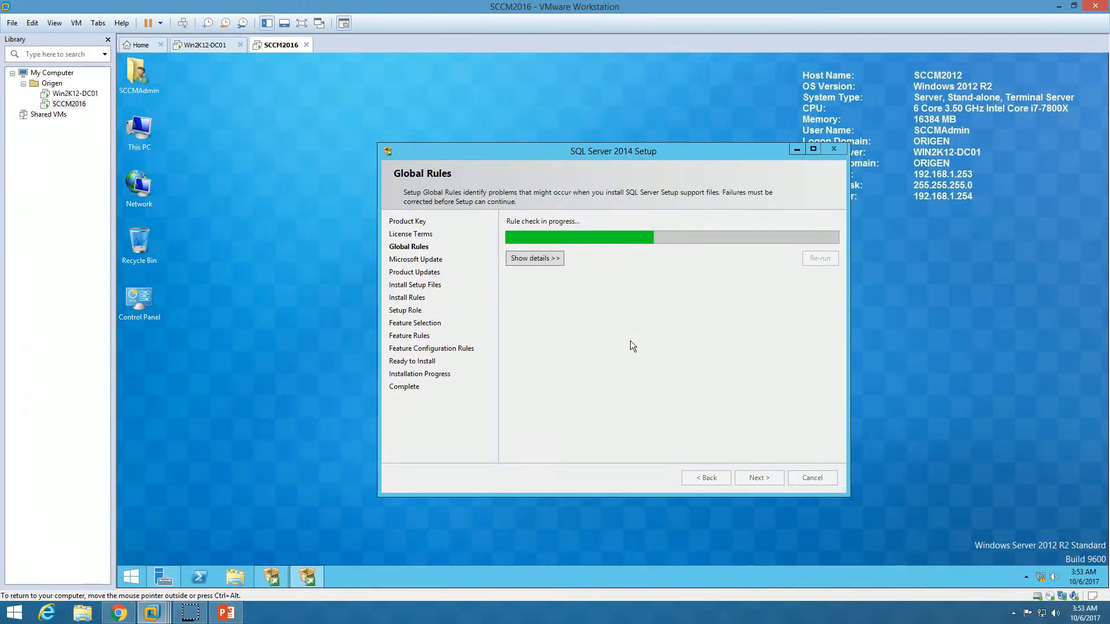
Proceed through the Global Rules and Install Rules checks with their details shown, leaving Microsoft Update off and skipping product updates
{"action": "left_click", "coordinate": [532, 259]}
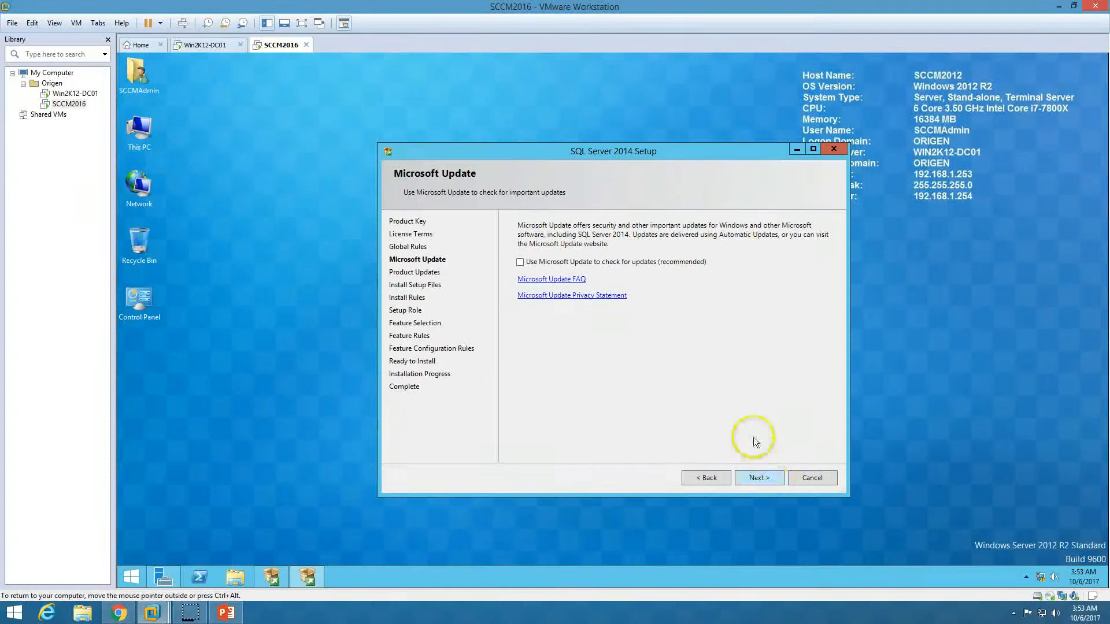
{"action": "left_click", "coordinate": [760, 478]}
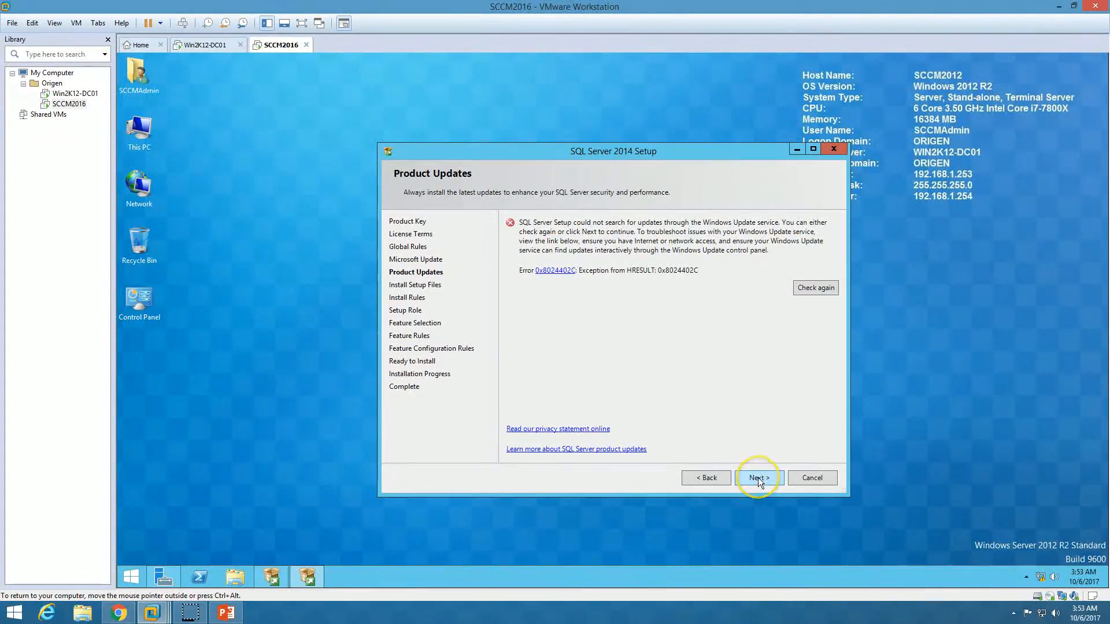
{"action": "left_click", "coordinate": [758, 477]}
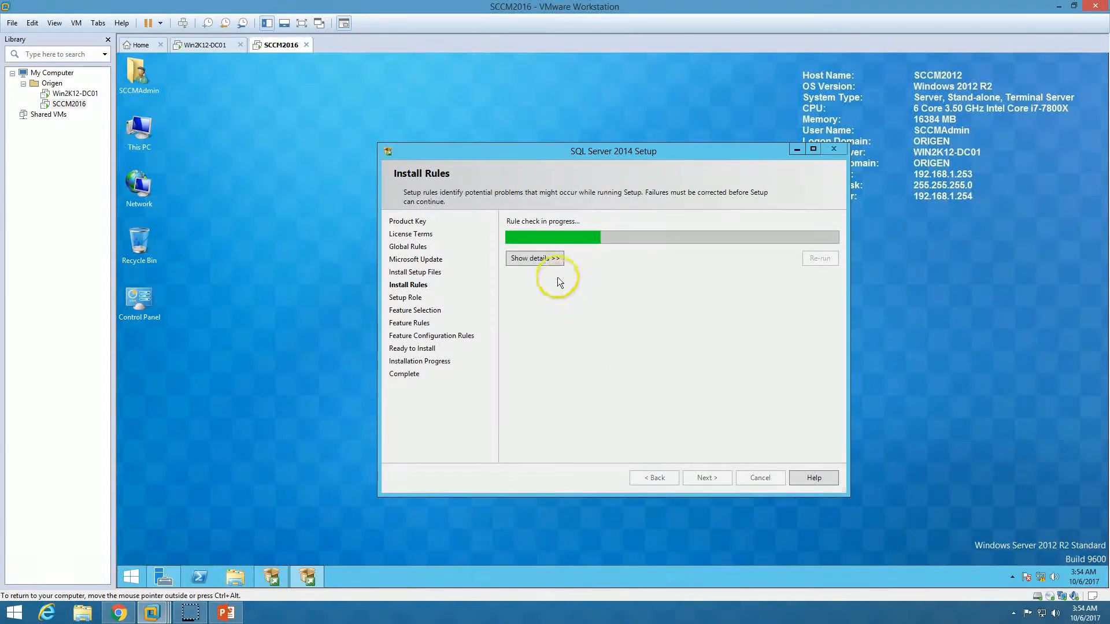
{"action": "left_click", "coordinate": [534, 259]}
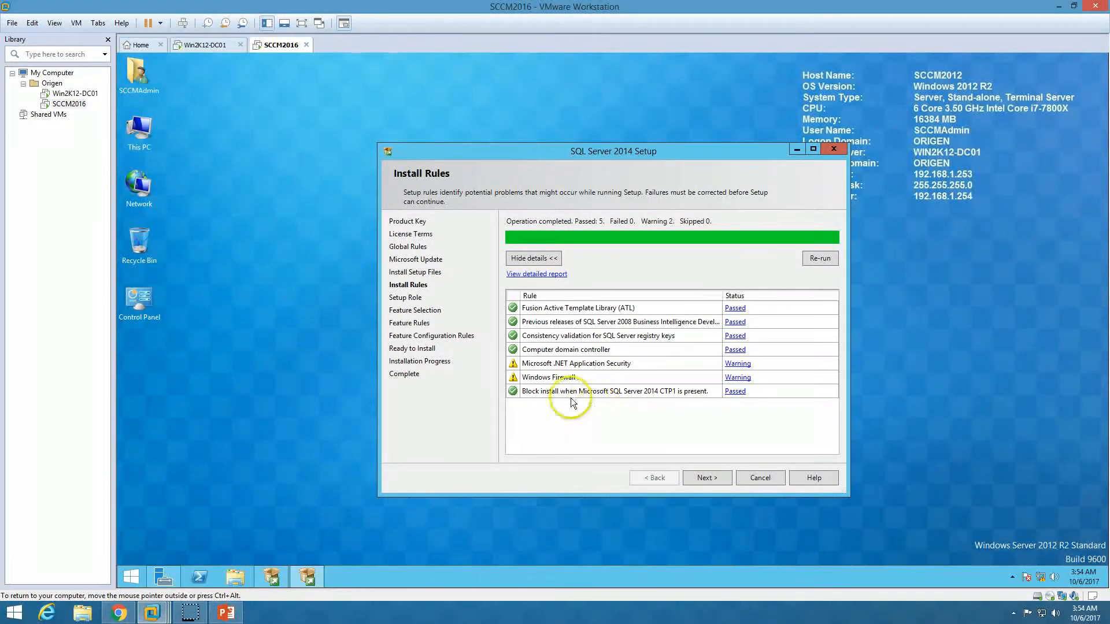
{"action": "left_click", "coordinate": [719, 481]}
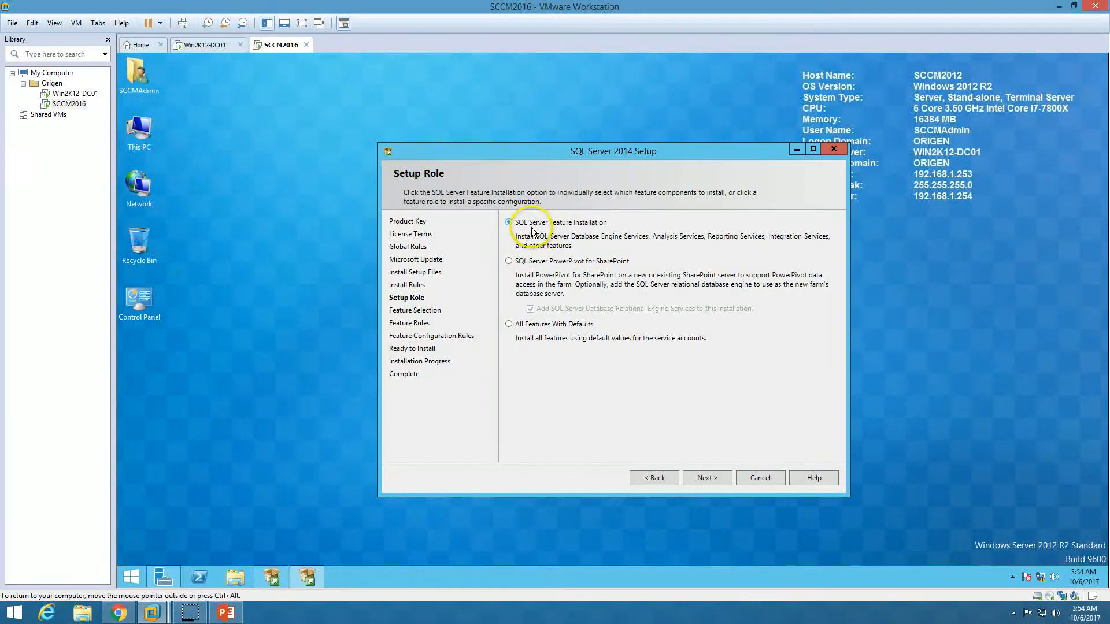
Keep the SQL Server Feature Installation role and select Database Engine Services, Reporting Services - Native, and Management Tools - Basic and Complete
{"action": "left_click", "coordinate": [712, 476]}
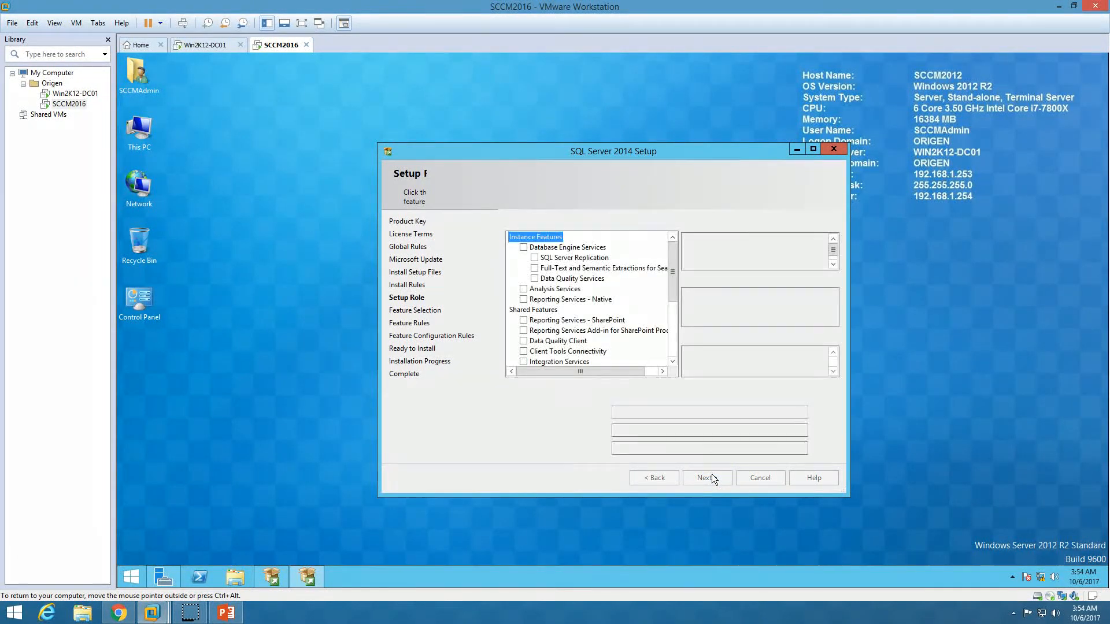
{"action": "double_click", "coordinate": [706, 151]}
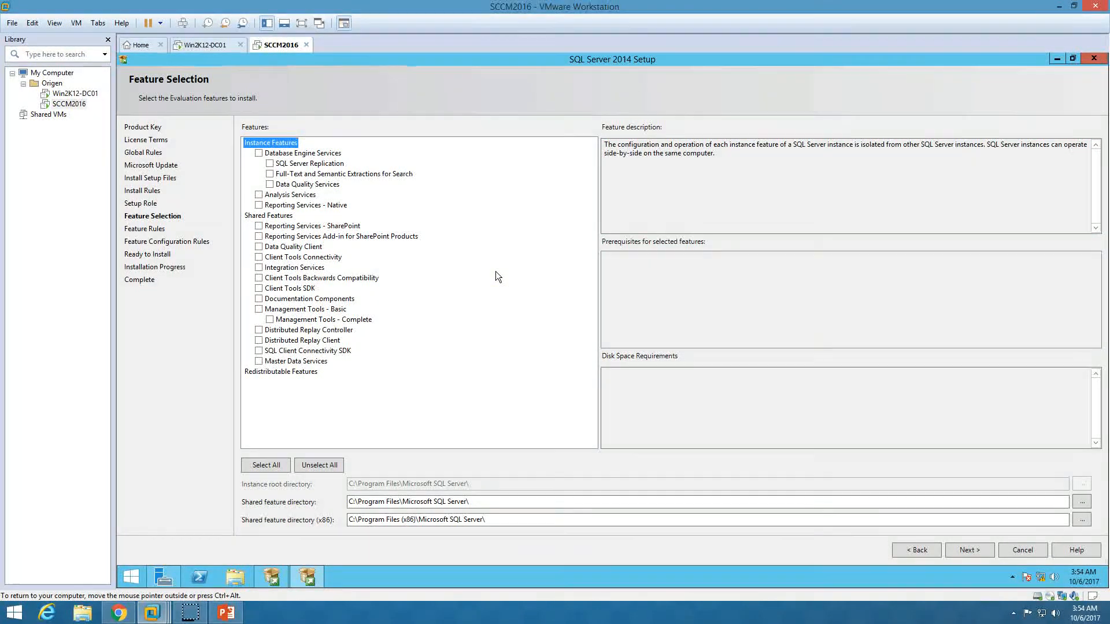
{"action": "left_click", "coordinate": [259, 153]}
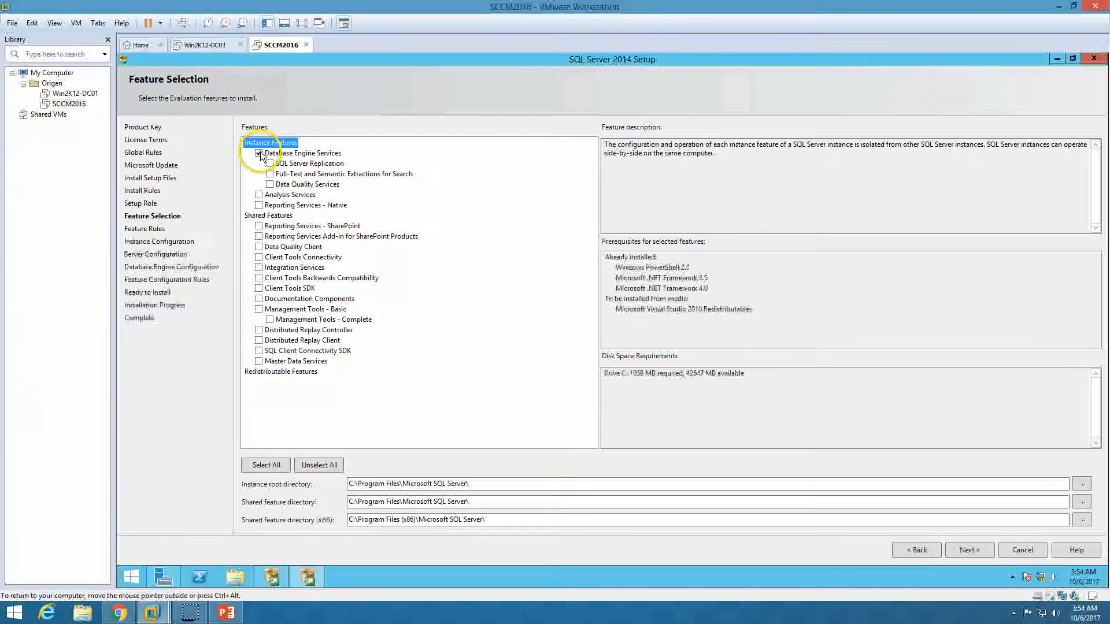
{"action": "left_click", "coordinate": [260, 206]}
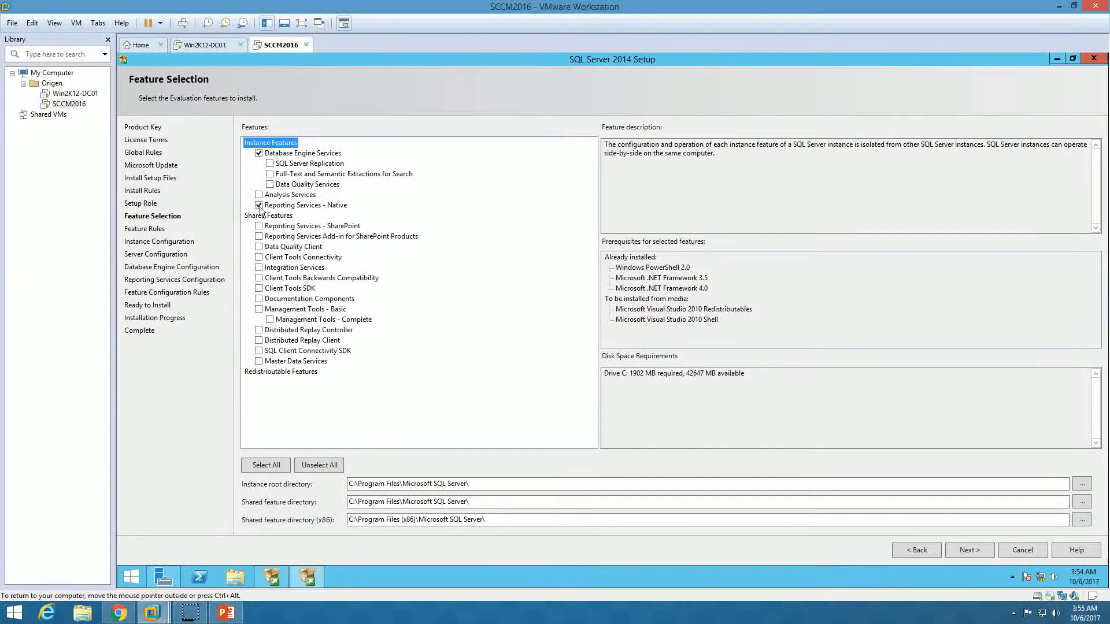
{"action": "left_click", "coordinate": [259, 309]}
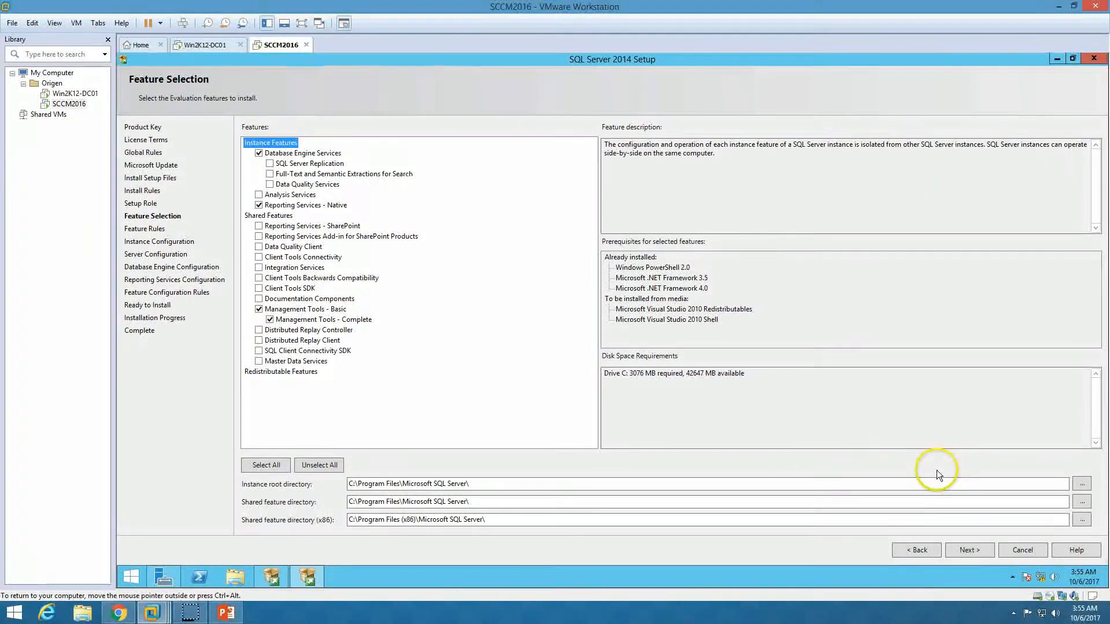
{"action": "left_click", "coordinate": [966, 545]}
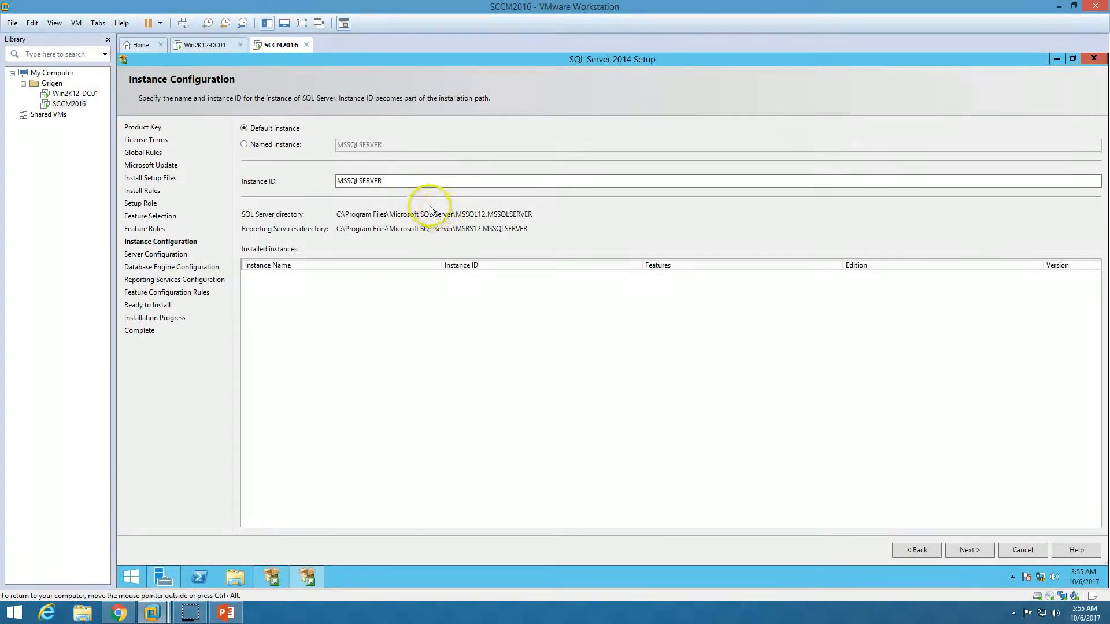
Try the Named instance option, return to Default instance with instance ID MSSQLSERVER, and continue to Server Configuration
{"action": "left_click", "coordinate": [277, 144]}
{"action": "left_click", "coordinate": [368, 148]}
{"action": "double_click", "coordinate": [371, 181]}
{"action": "left_click", "coordinate": [267, 130]}
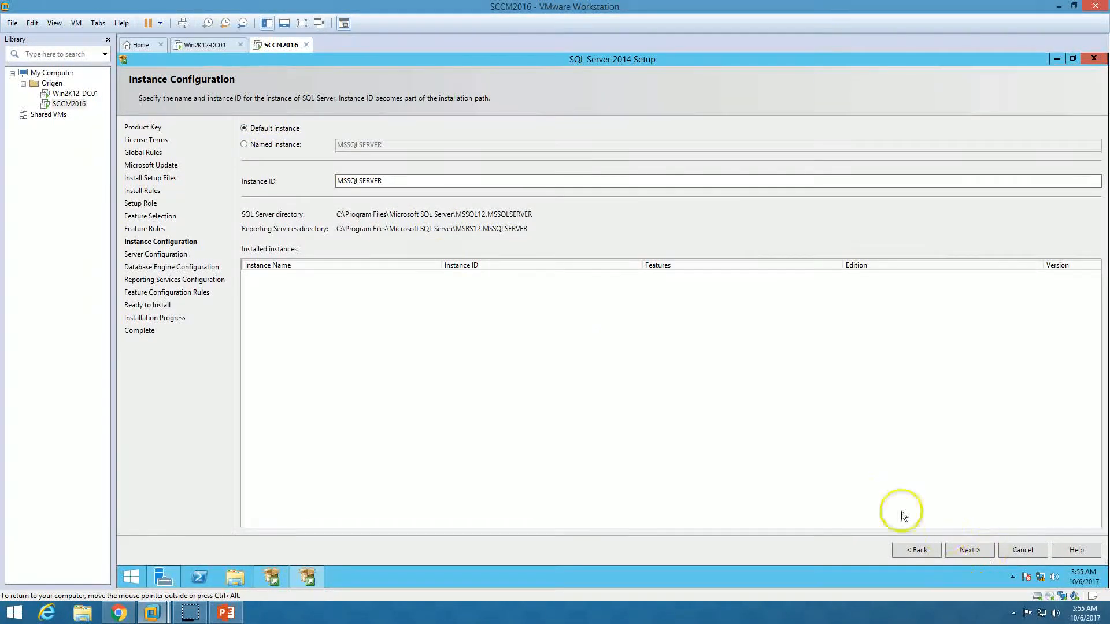
{"action": "left_click", "coordinate": [975, 551]}
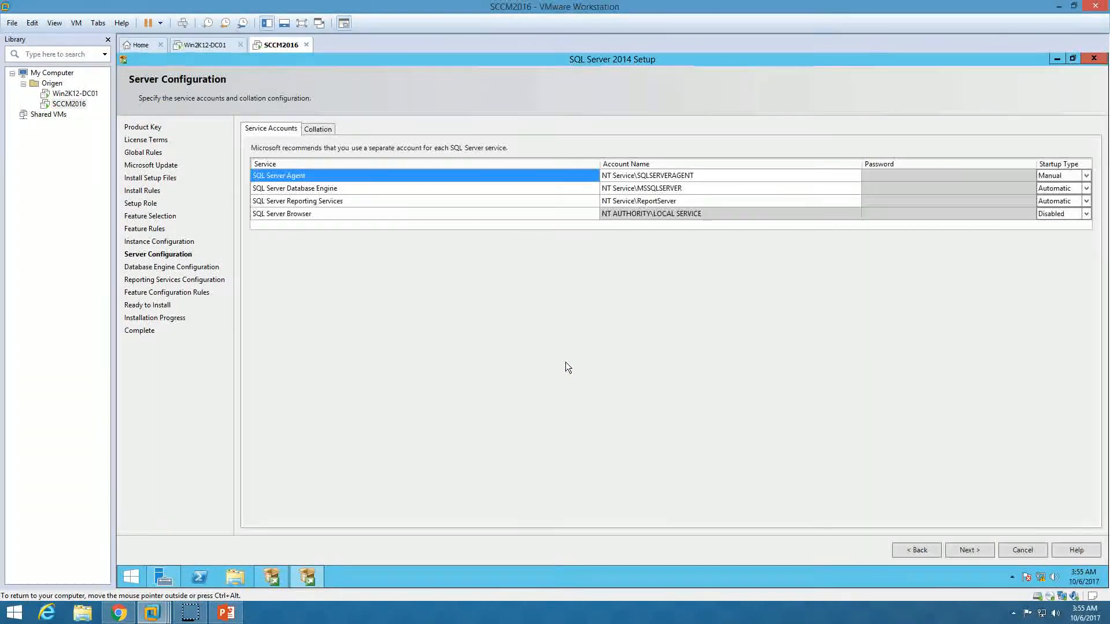
Assign the SQL Server Agent service to ORIGEN\SCCMAdmin, enter the account password, and set its startup type to Automatic
{"action": "left_click", "coordinate": [736, 175]}
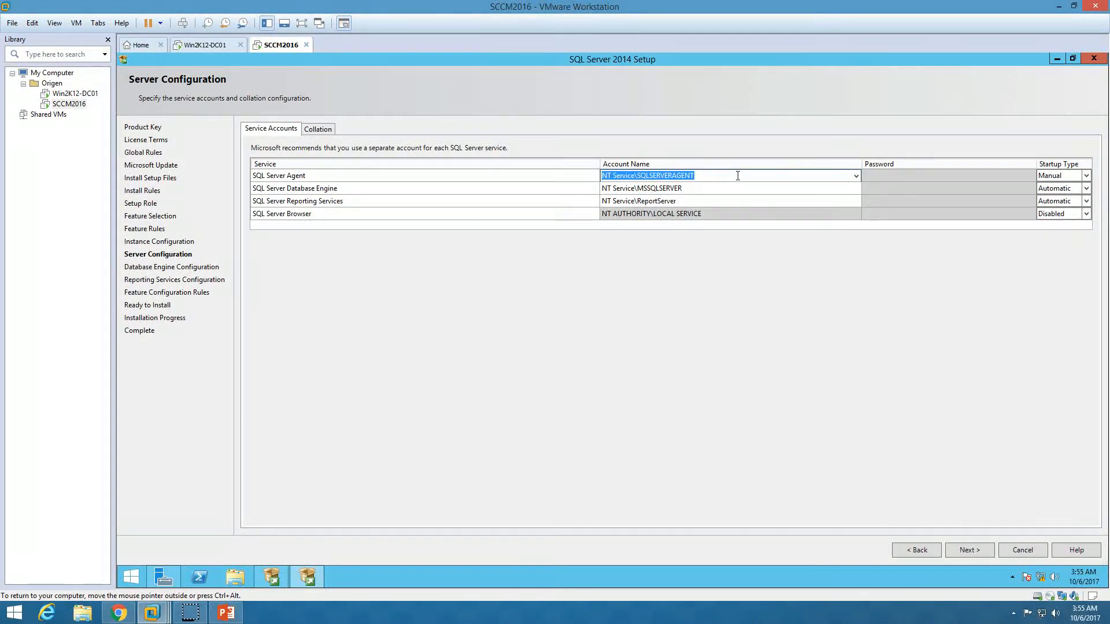
{"action": "type", "text": "ORIGEN\\SCCMAdmin"}
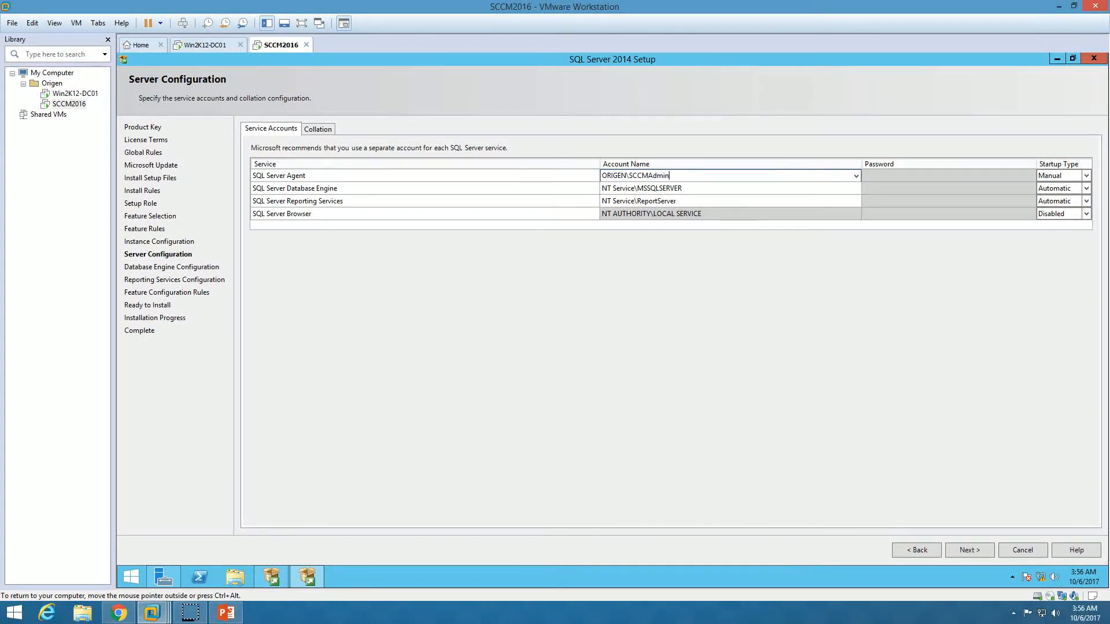
{"action": "key", "text": "Tab"}
{"action": "key", "text": "ctrl+c"}
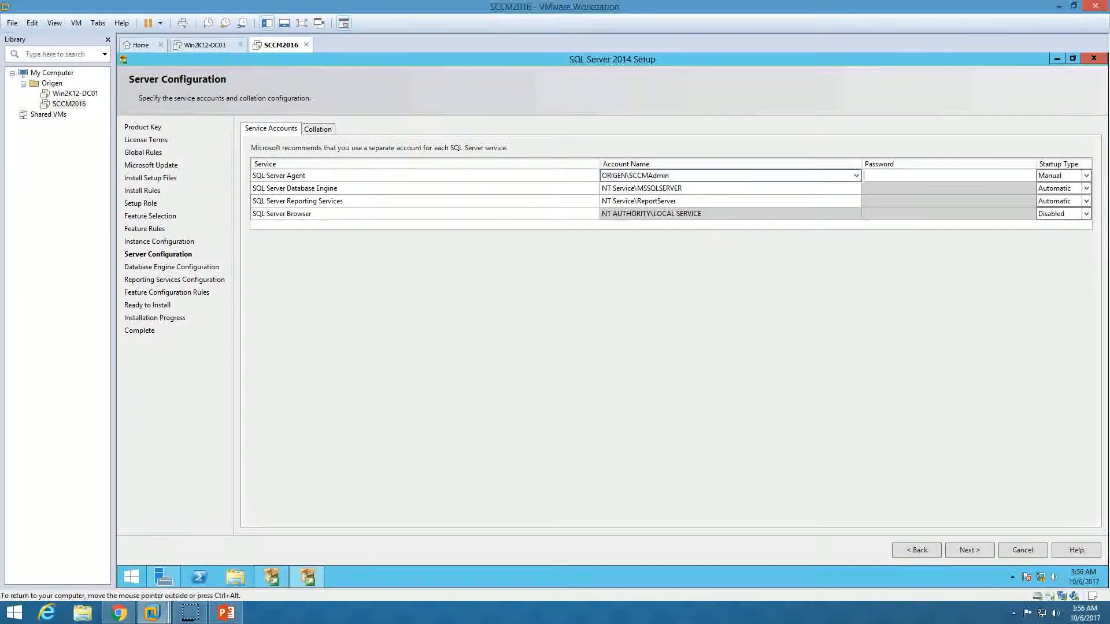
{"action": "type", "text": "••••••••"}
{"action": "key", "text": "Tab"}
{"action": "key", "text": "Tab"}
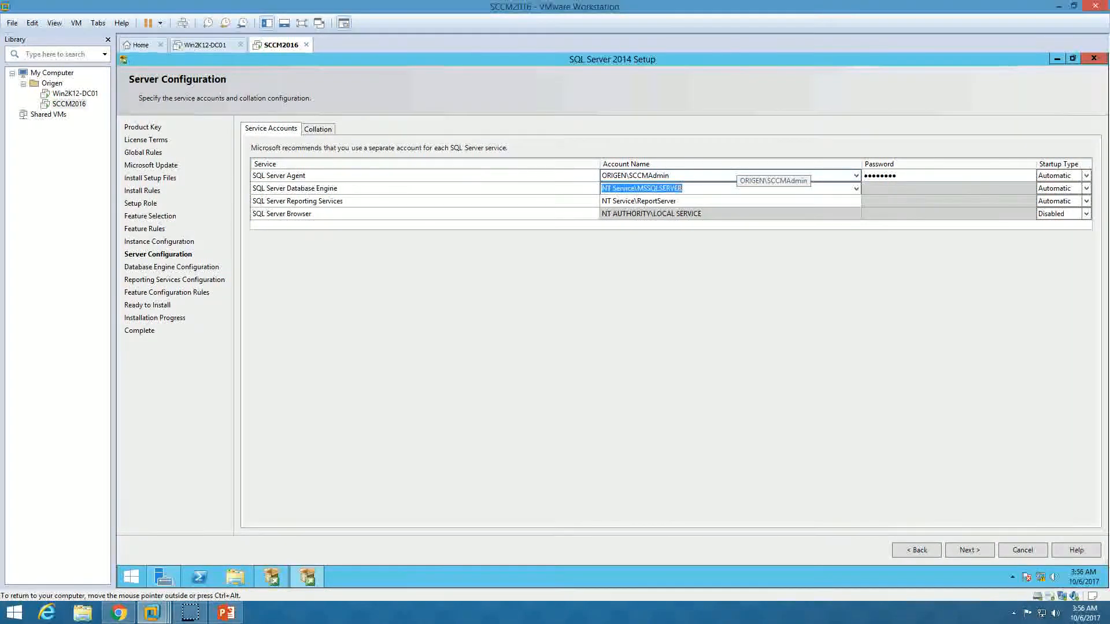
{"action": "key", "text": "Tab"}
Assign the SQL Server Database Engine service to ORIGEN\SCCMAdmin and enter the account password with Caps Lock off
{"action": "left_click", "coordinate": [733, 187]}
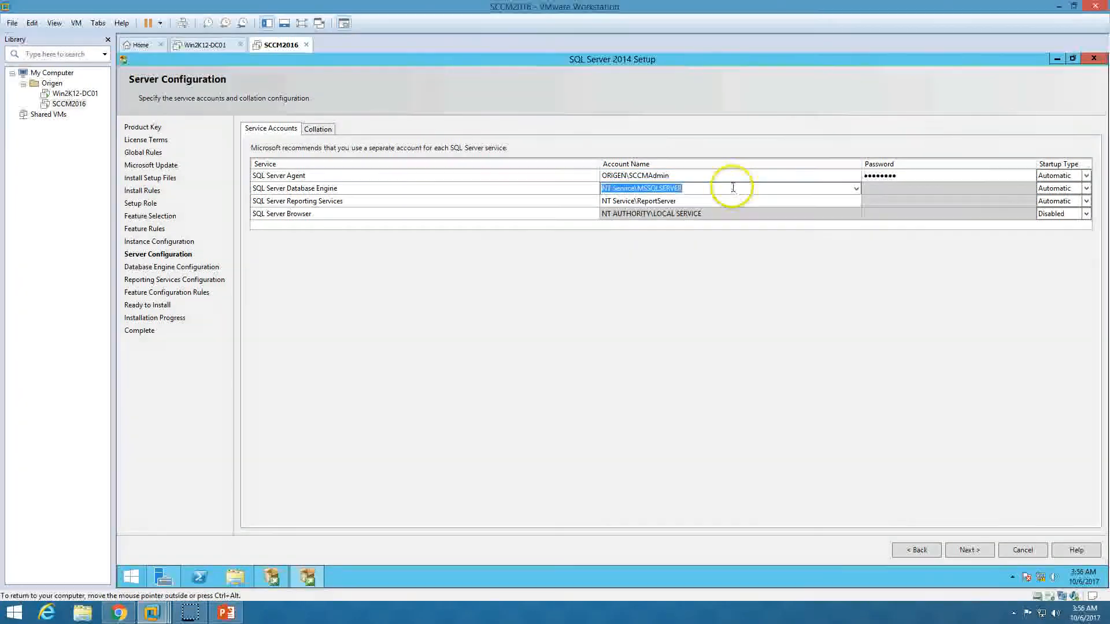
{"action": "key", "text": "ctrl+v"}
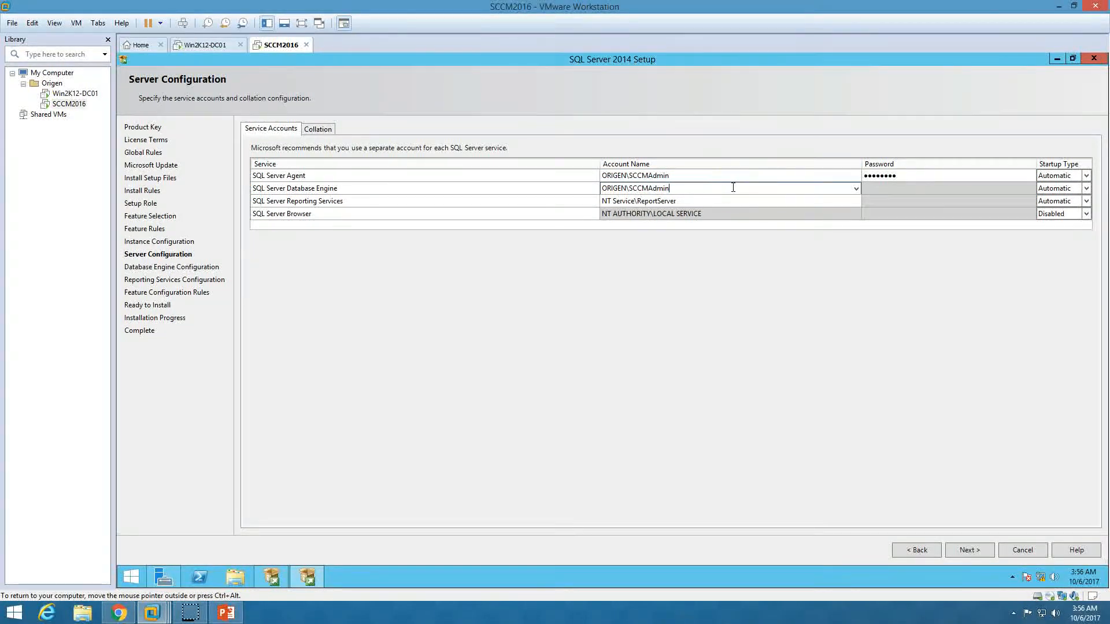
{"action": "left_click", "coordinate": [895, 189]}
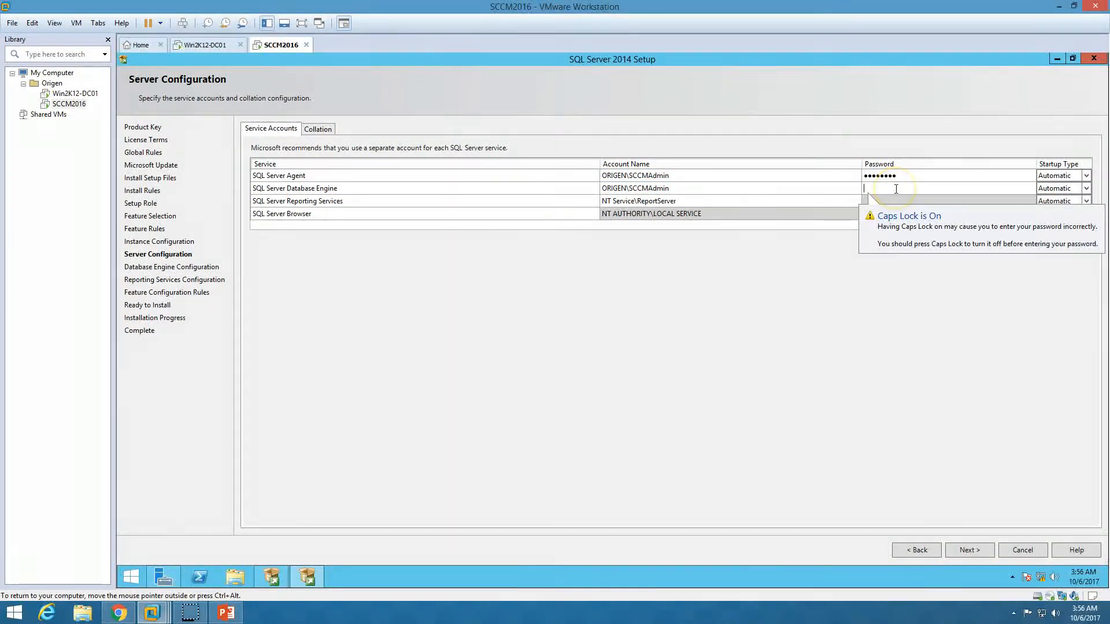
{"action": "key", "text": "Caps_Lock"}
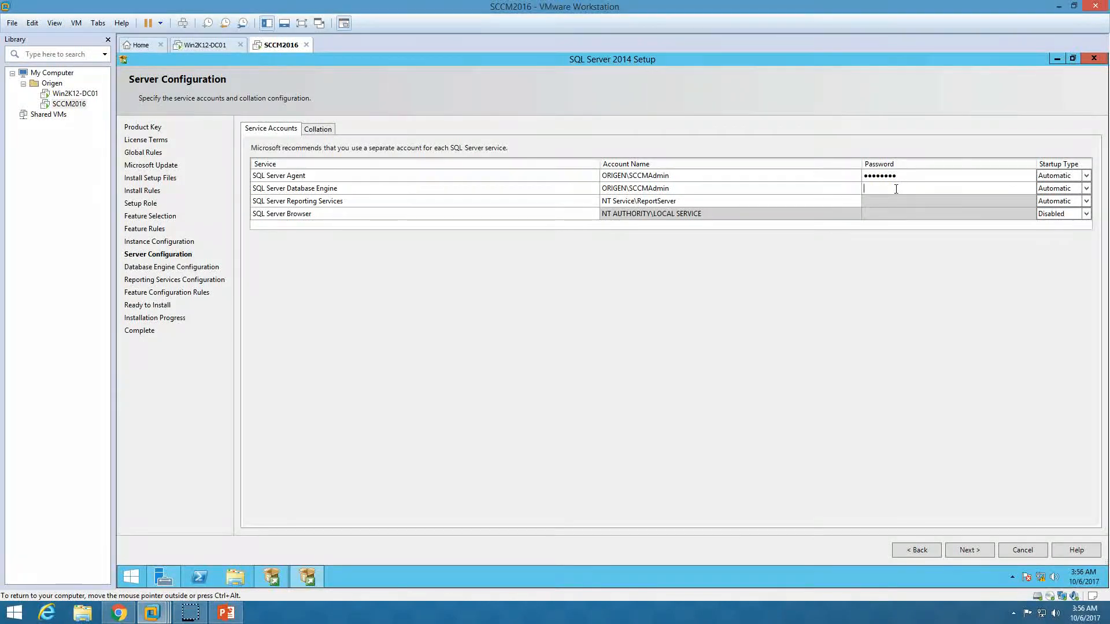
{"action": "type", "text": "●●●●●●●●"}
{"action": "key", "text": "Tab"}
{"action": "key", "text": "Tab"}
{"action": "key", "text": "Tab"}
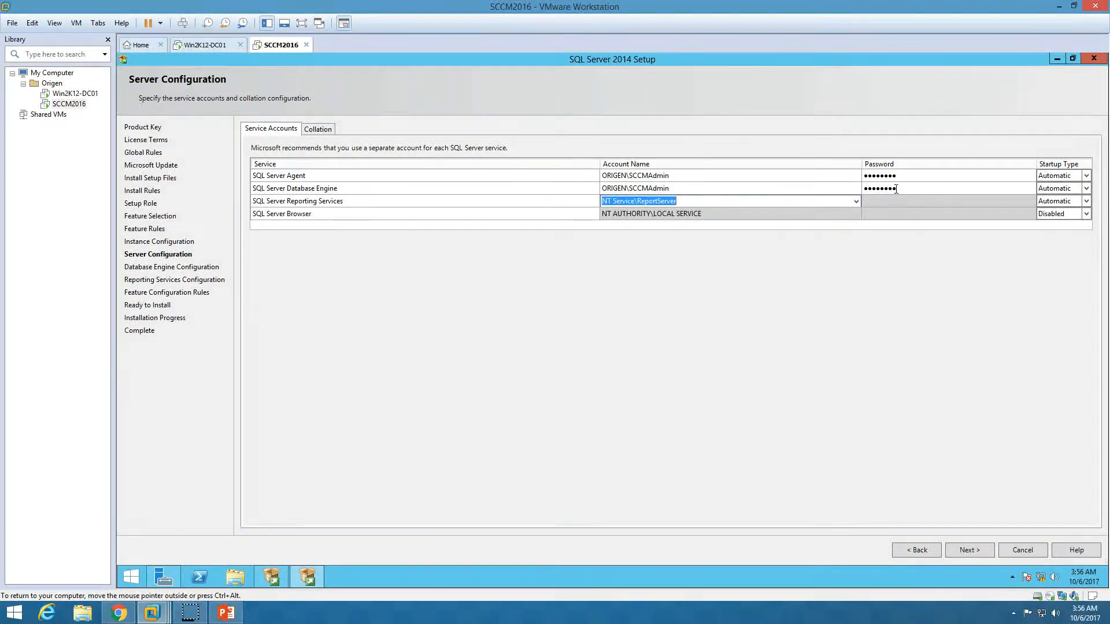
Assign the SQL Server Reporting Services service to ORIGEN\SCCMAdmin, enter the account password, and continue to Database Engine Configuration
{"action": "key", "text": "ctrl+v"}
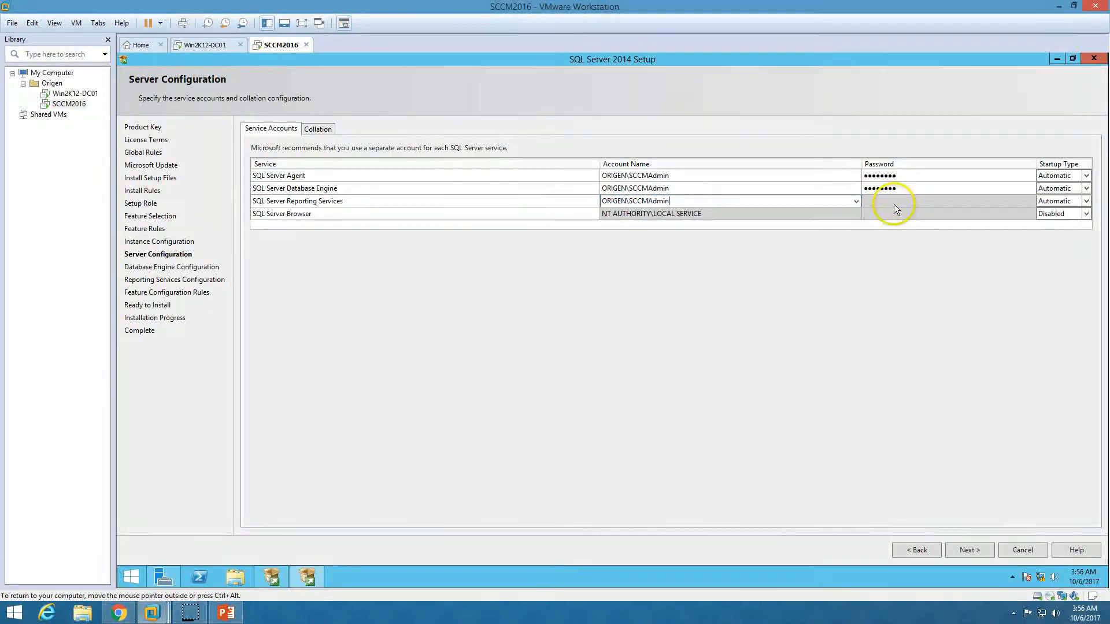
{"action": "left_click", "coordinate": [895, 202]}
{"action": "type", "text": "●●●●●"}
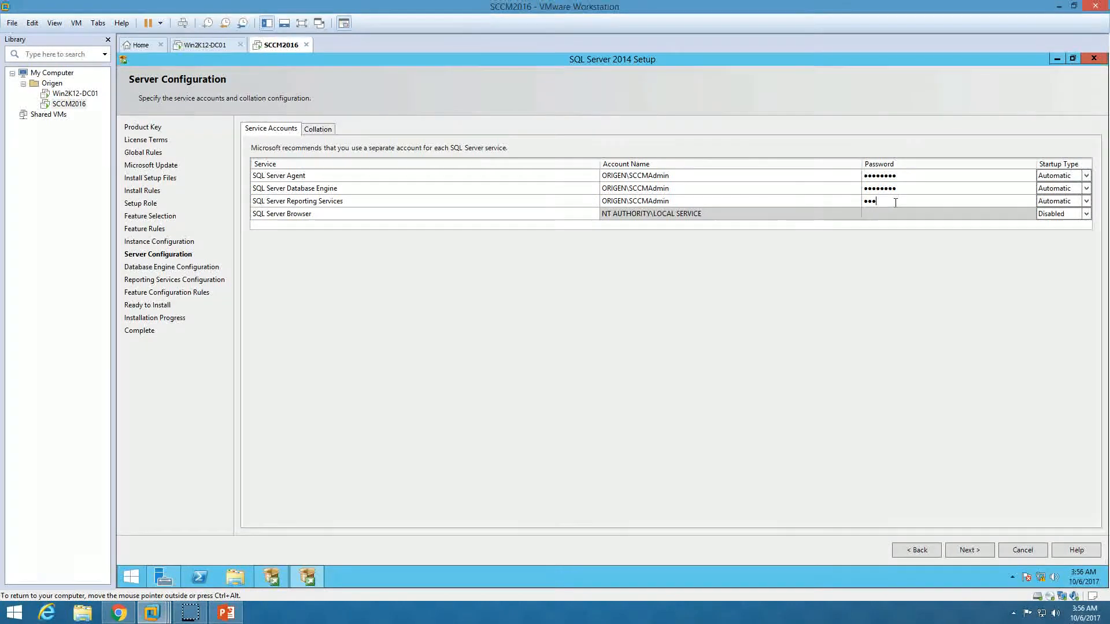
{"action": "type", "text": "●●●"}
{"action": "left_click", "coordinate": [974, 550]}
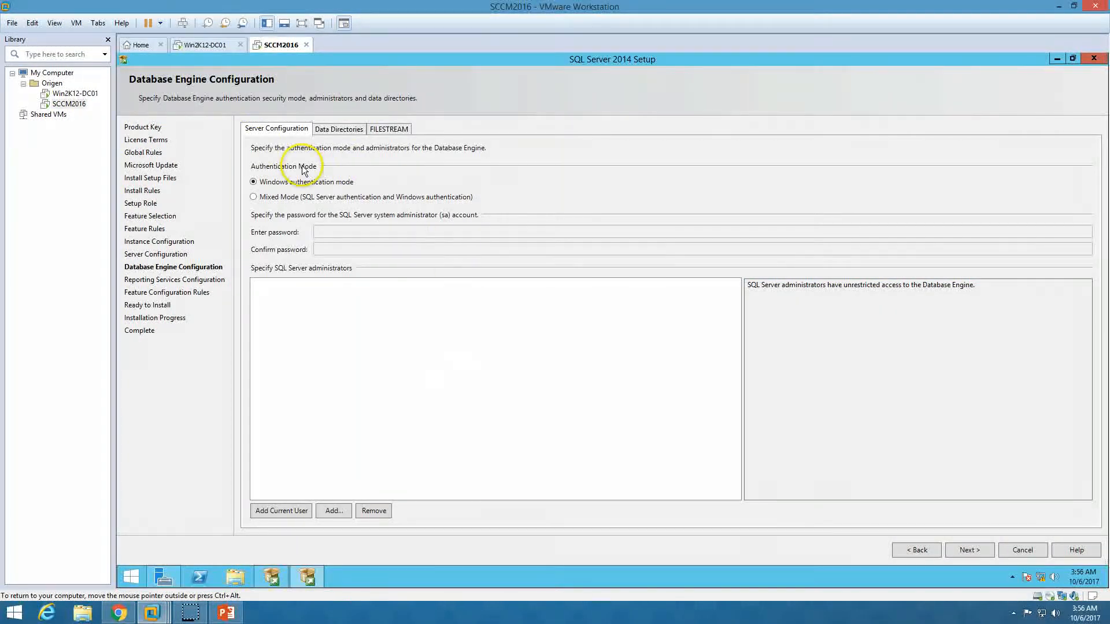
Keep Windows authentication mode, add the current user as SQL Server administrator, and accept Install and configure for Reporting Services
{"action": "left_click", "coordinate": [298, 510]}
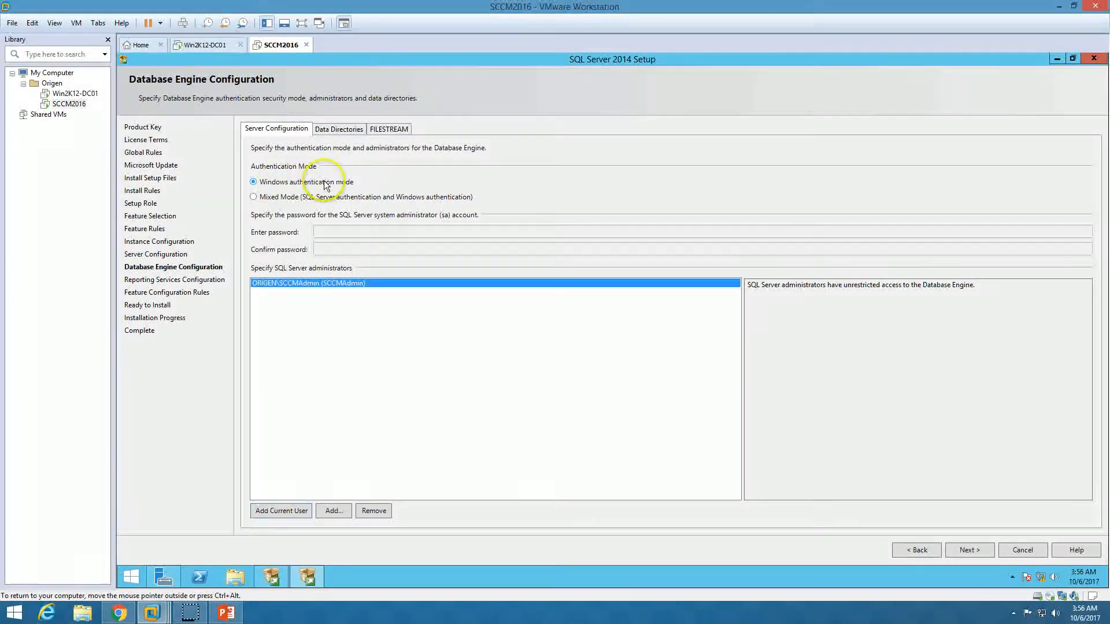
{"action": "left_click", "coordinate": [975, 549]}
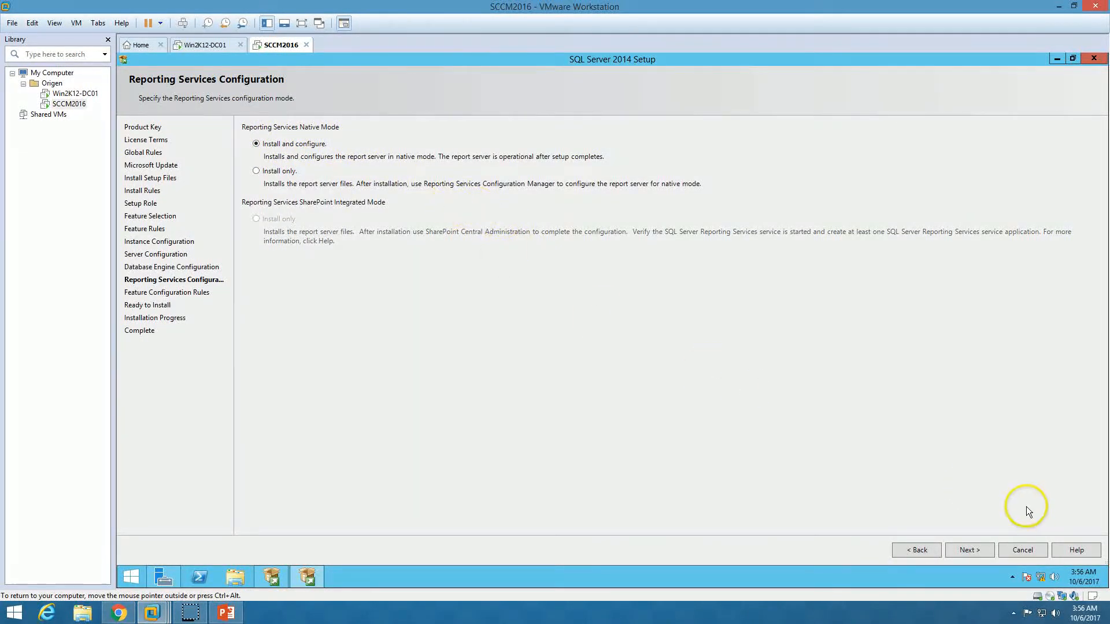
{"action": "left_click", "coordinate": [979, 554]}
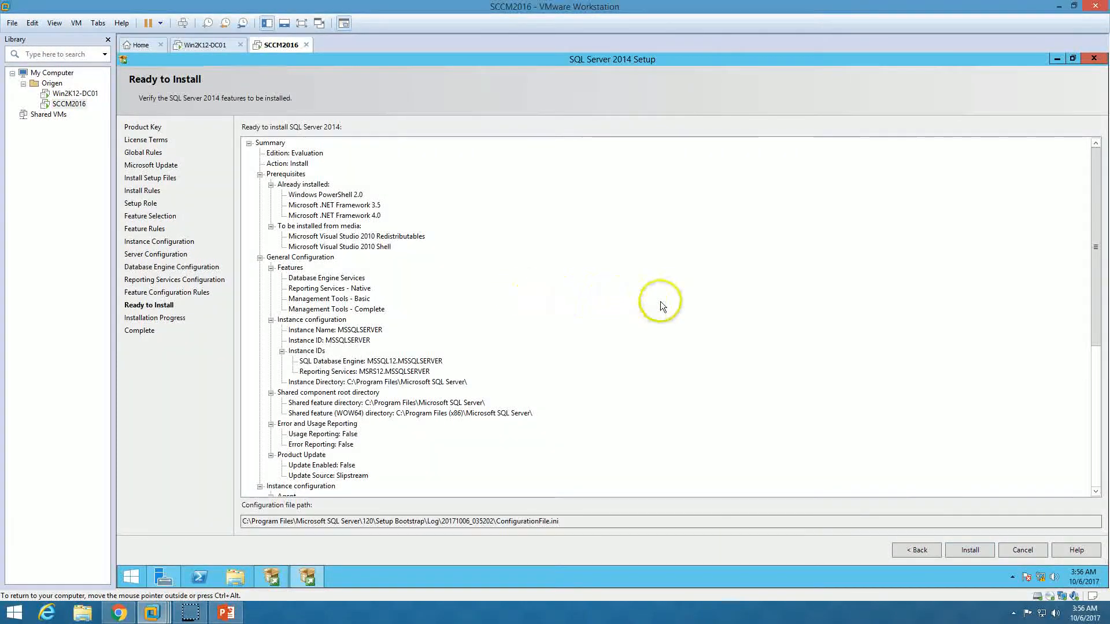
Review the whole Ready to Install summary and start the SQL Server 2014 installation
{"action": "left_click", "coordinate": [605, 354]}
{"action": "scroll", "coordinate": [606, 354], "scroll_direction": "down", "scroll_amount": 8}
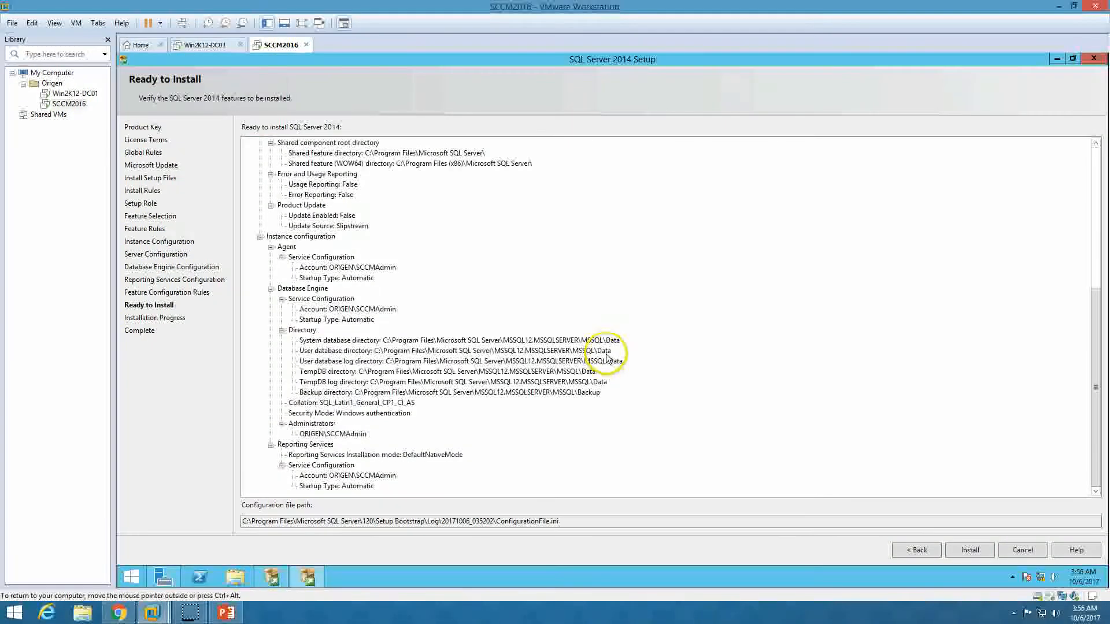
{"action": "scroll", "coordinate": [608, 369], "scroll_direction": "up", "scroll_amount": 8}
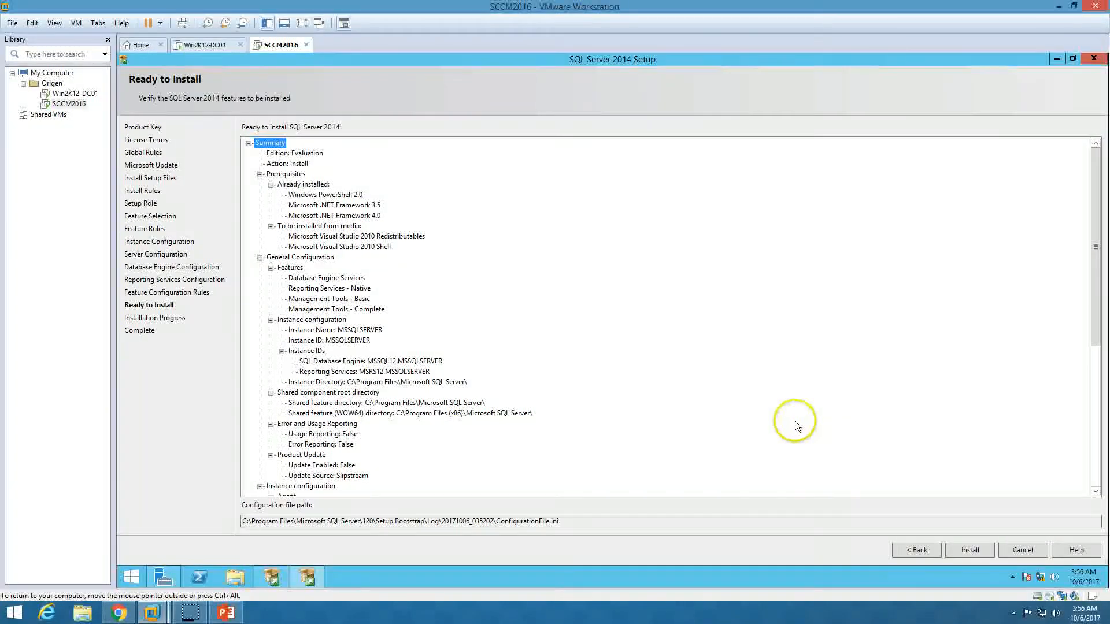
{"action": "left_click", "coordinate": [973, 551]}
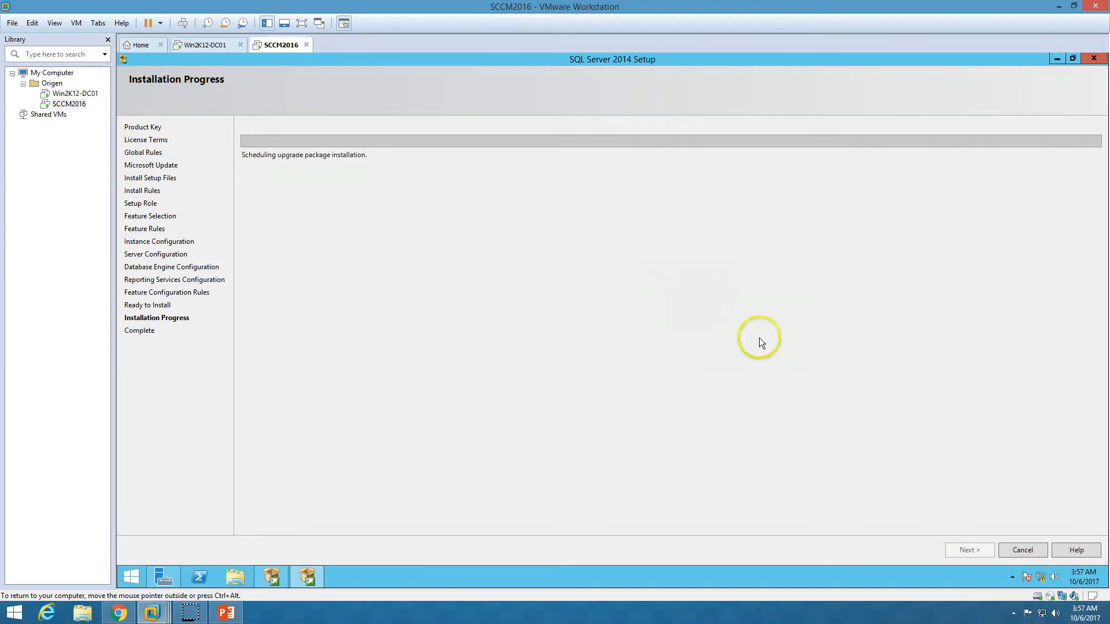
Turn off messages about Windows SmartScreen in Action Center and close it
{"action": "left_click", "coordinate": [1014, 574]}
{"action": "left_click", "coordinate": [1023, 575]}
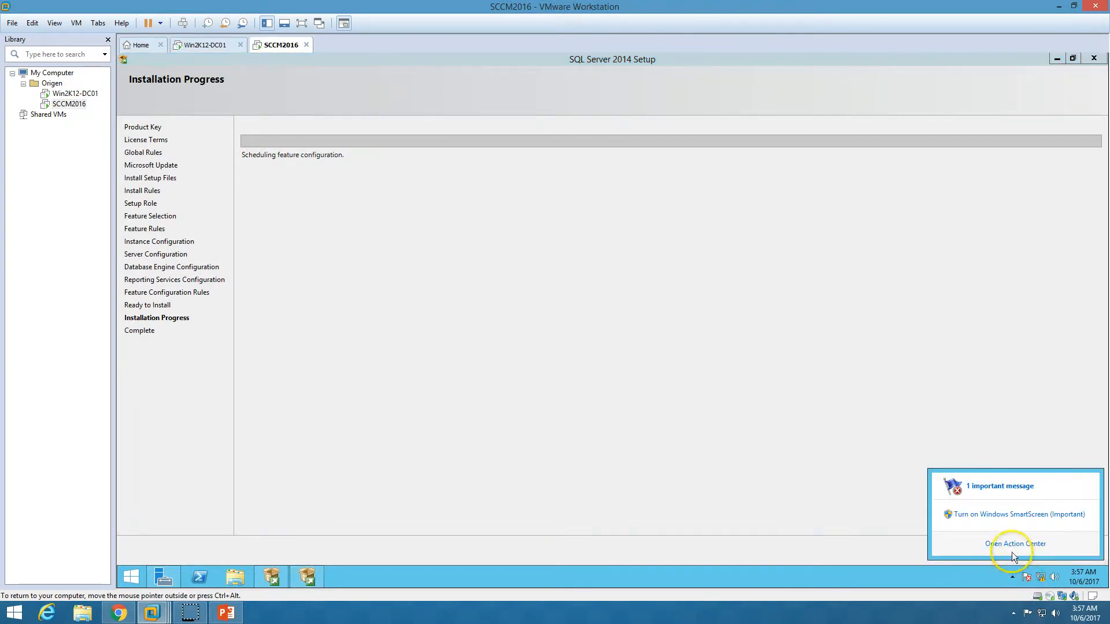
{"action": "left_click", "coordinate": [1009, 542]}
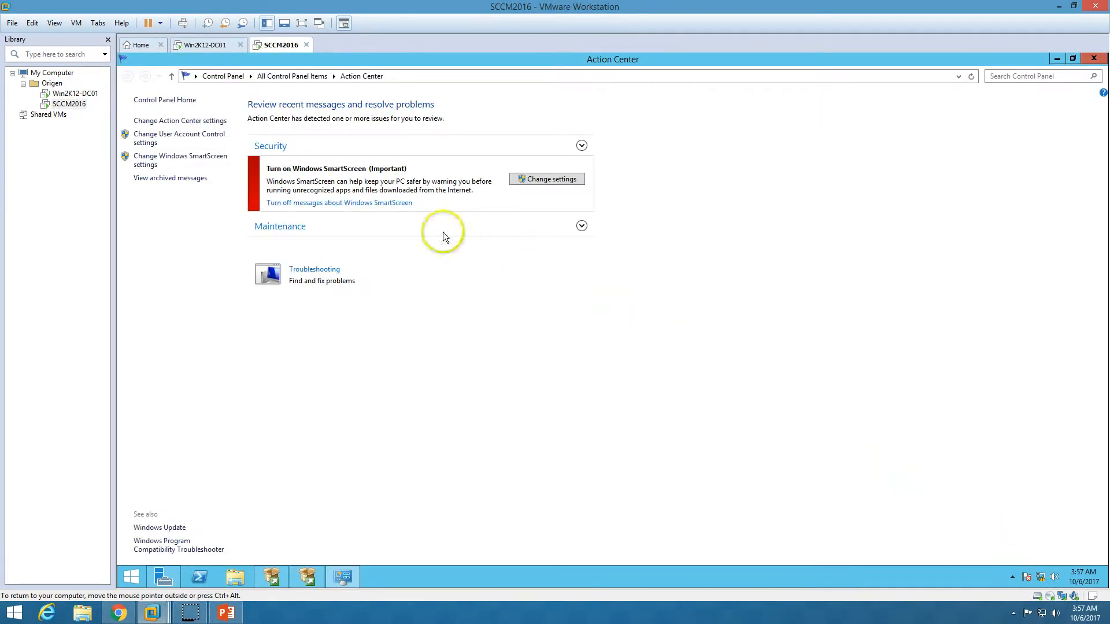
{"action": "left_click", "coordinate": [389, 203]}
{"action": "left_click", "coordinate": [1093, 58]}
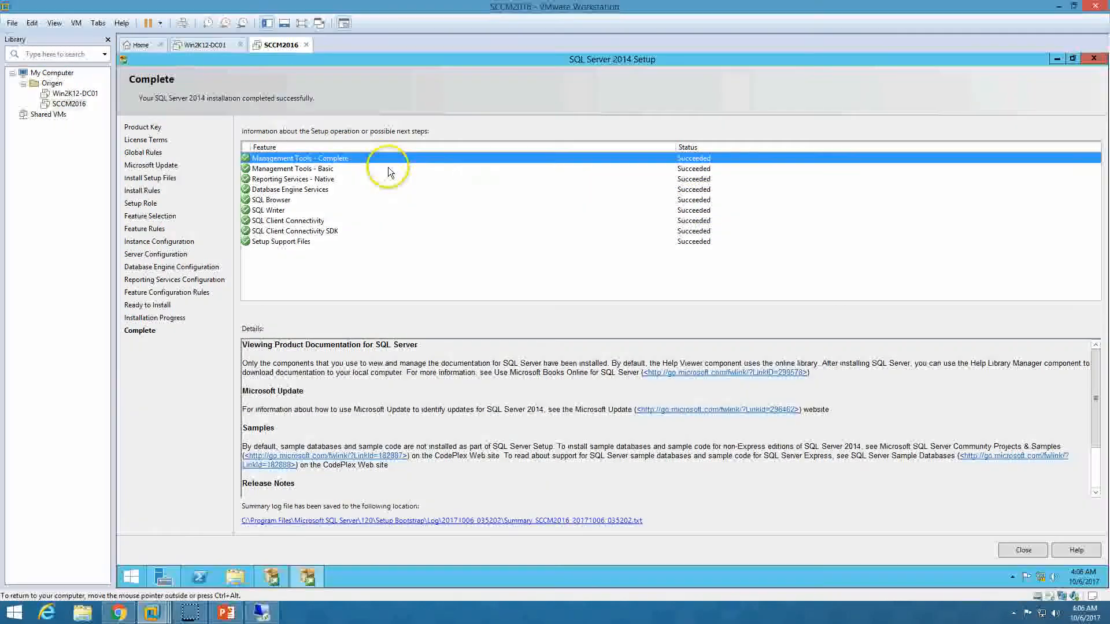
Check the installation status of the listed features, then close SQL Server 2014 Setup and SQL Server Installation Center
{"action": "left_click", "coordinate": [370, 168]}
{"action": "left_click", "coordinate": [340, 181]}
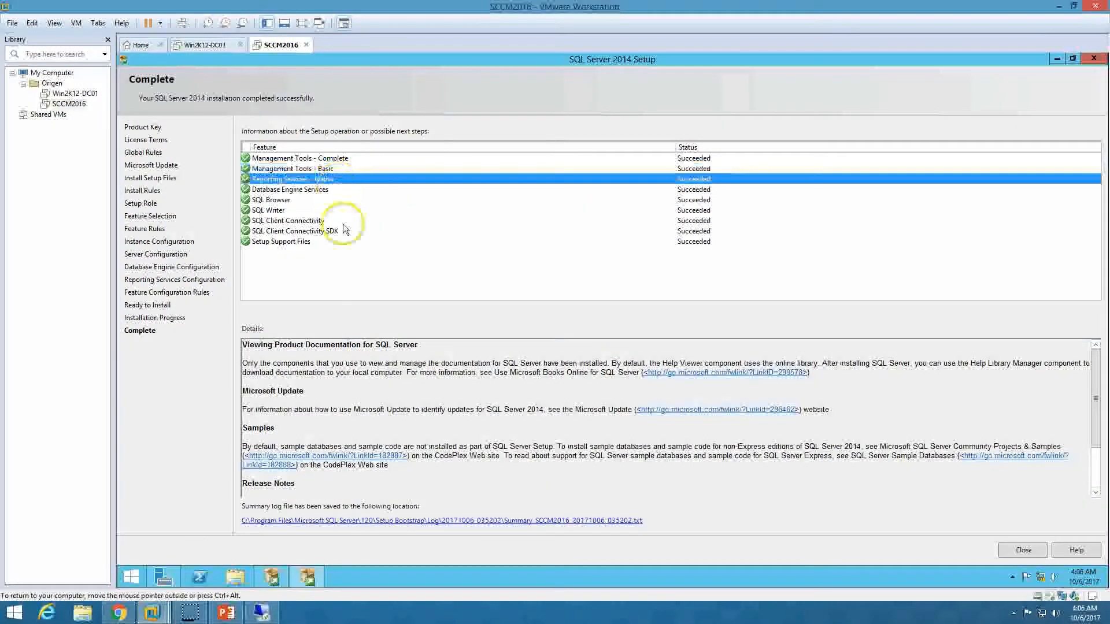
{"action": "left_click", "coordinate": [692, 242]}
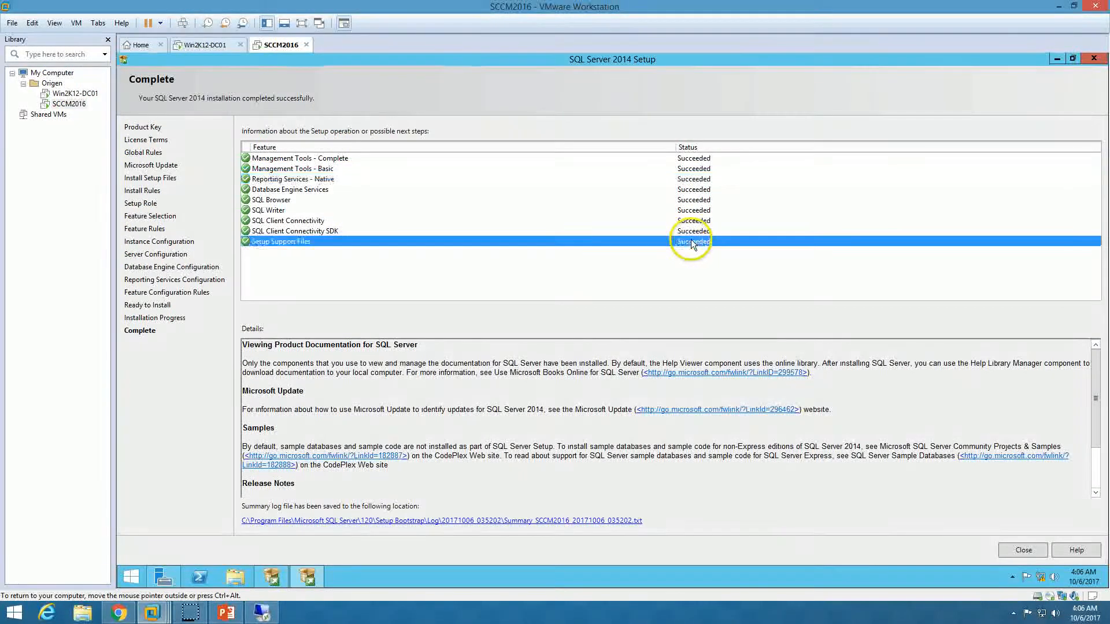
{"action": "left_click", "coordinate": [1023, 551]}
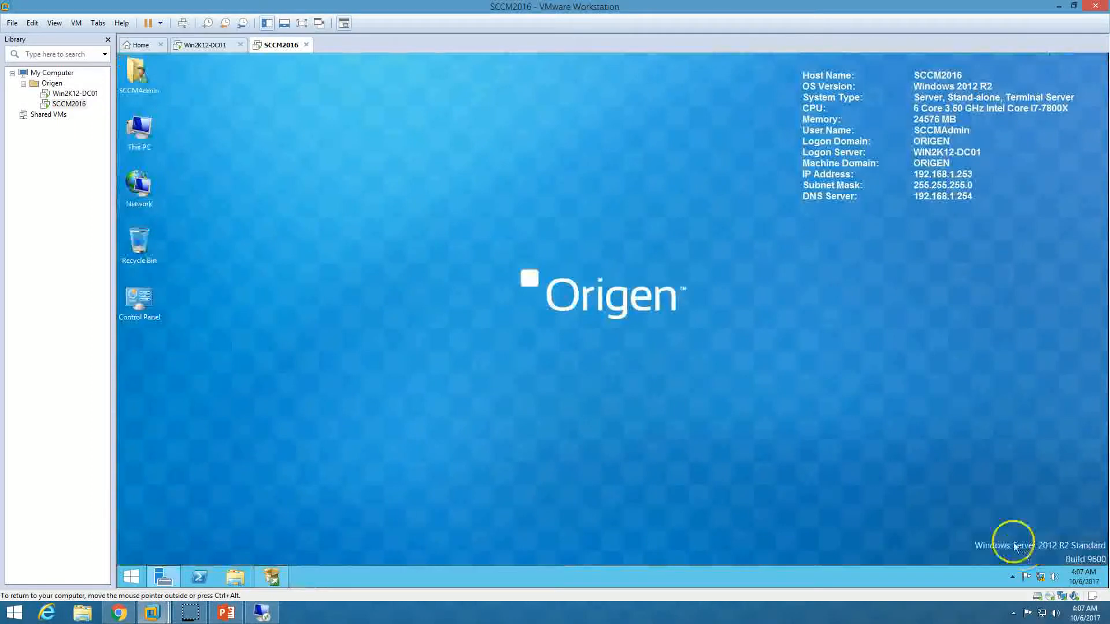
{"action": "left_click", "coordinate": [276, 582]}
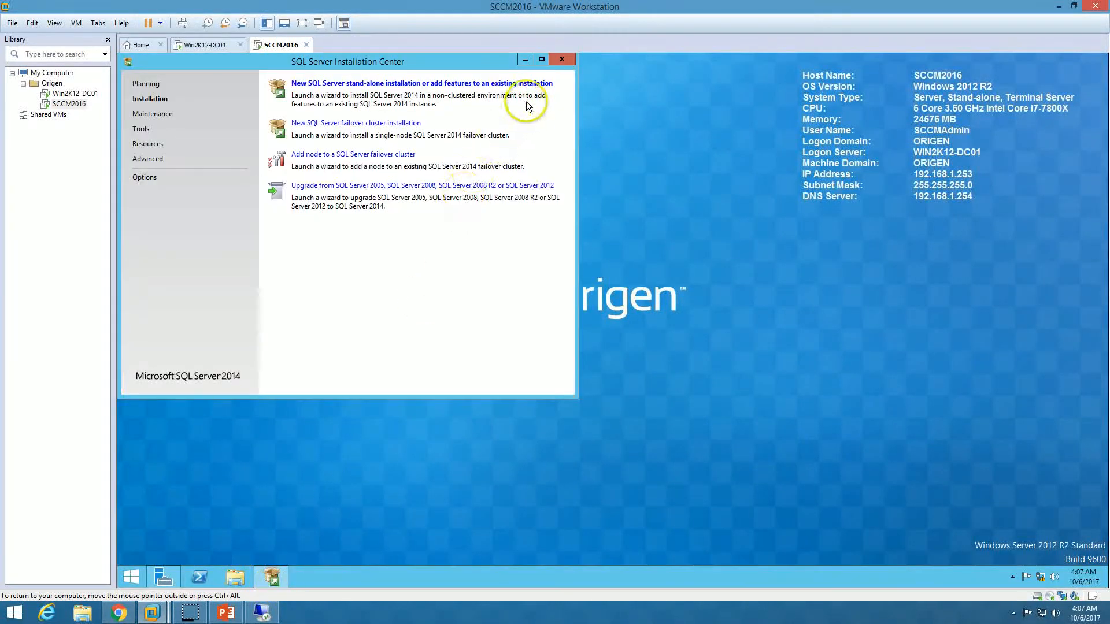
{"action": "left_click", "coordinate": [560, 60]}
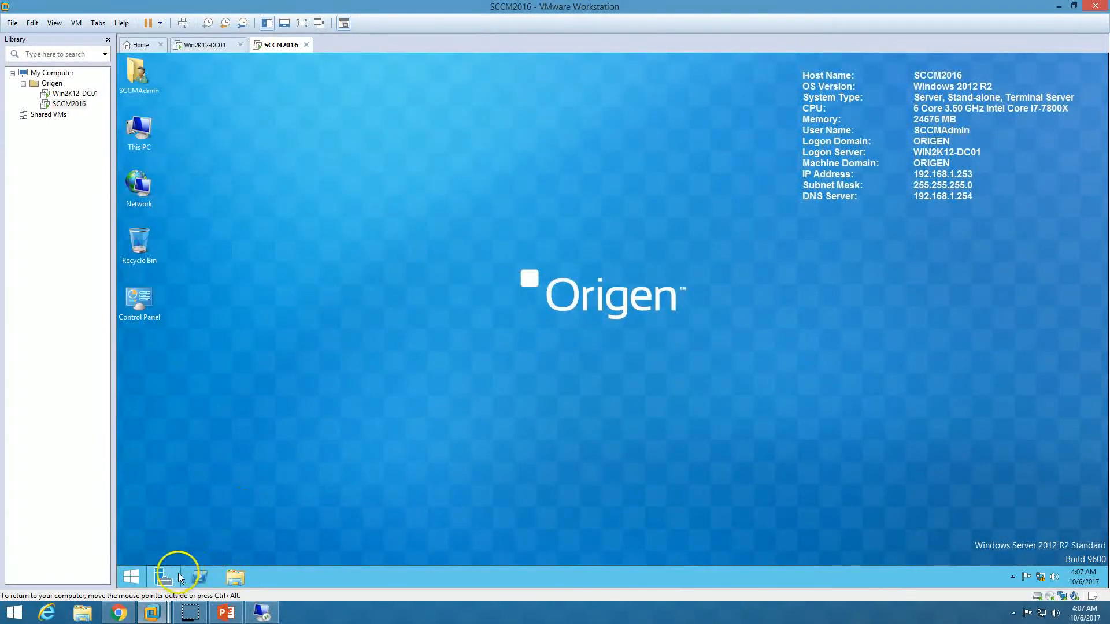
Search for "sql server mana", open SQL Server 2014 Management Studio, and connect to the SCCM2016 Database Engine with Windows Authentication
{"action": "mouse_move", "coordinate": [168, 583]}
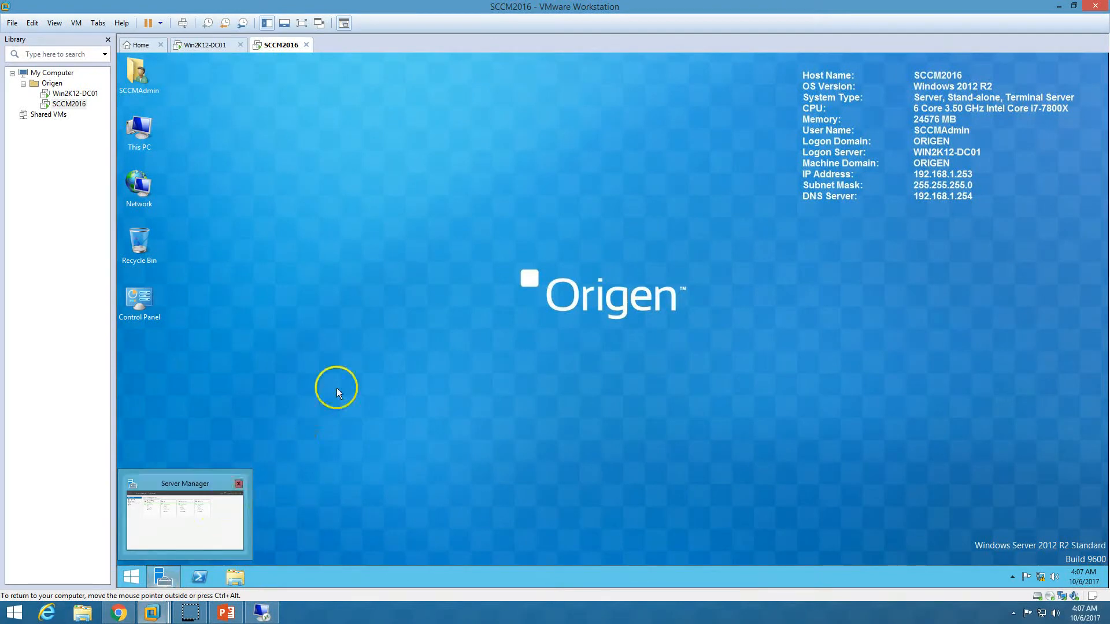
{"action": "left_click", "coordinate": [132, 581]}
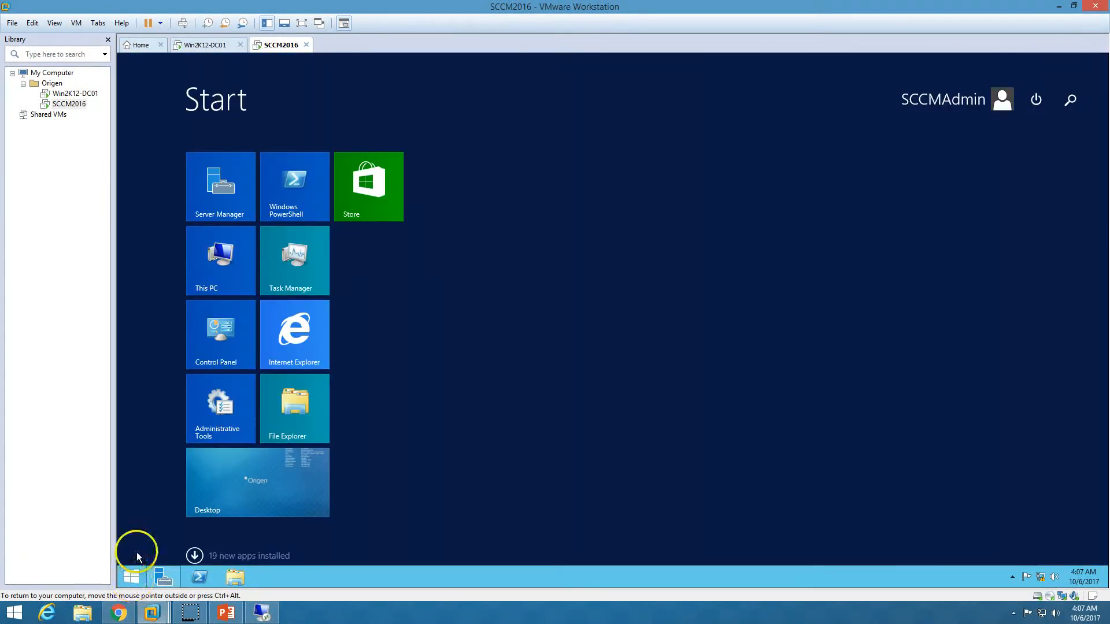
{"action": "type", "text": "sql"}
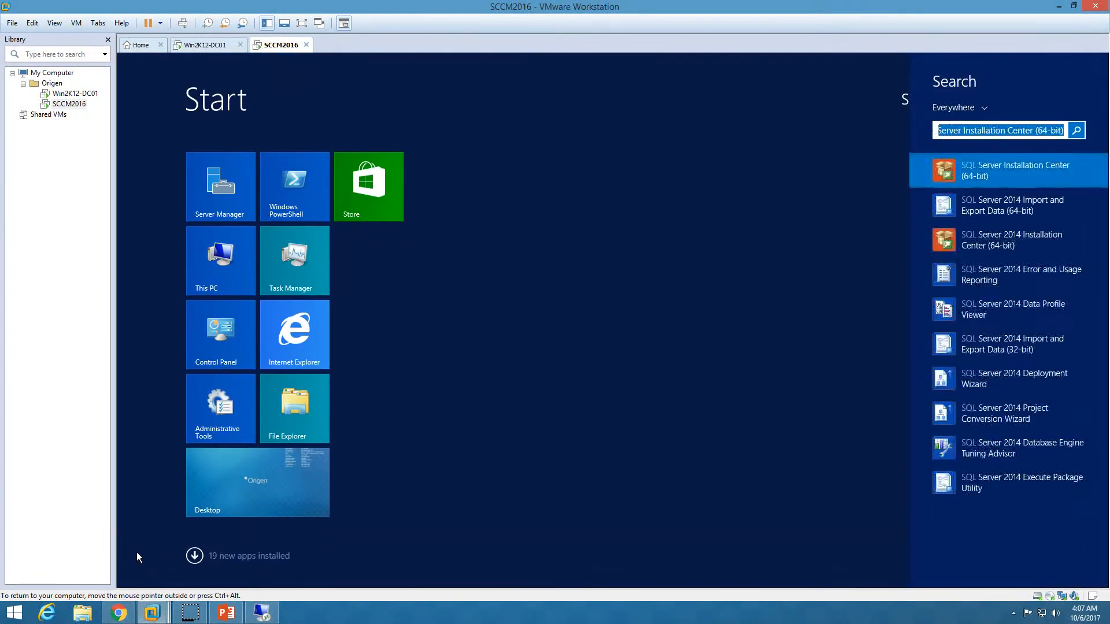
{"action": "type", "text": " server"}
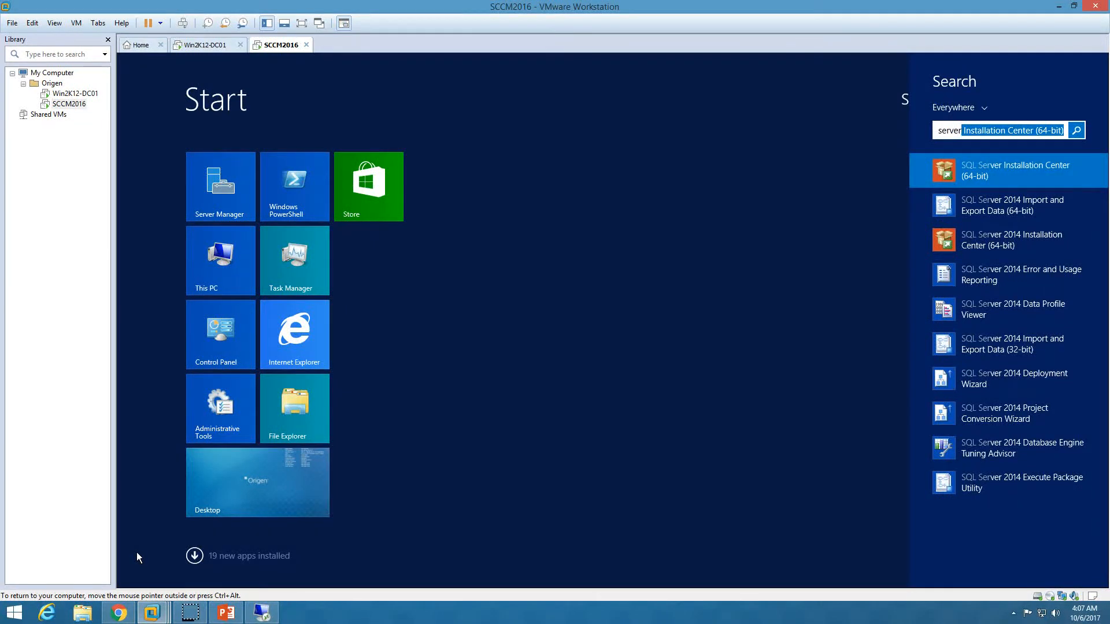
{"action": "type", "text": "mana"}
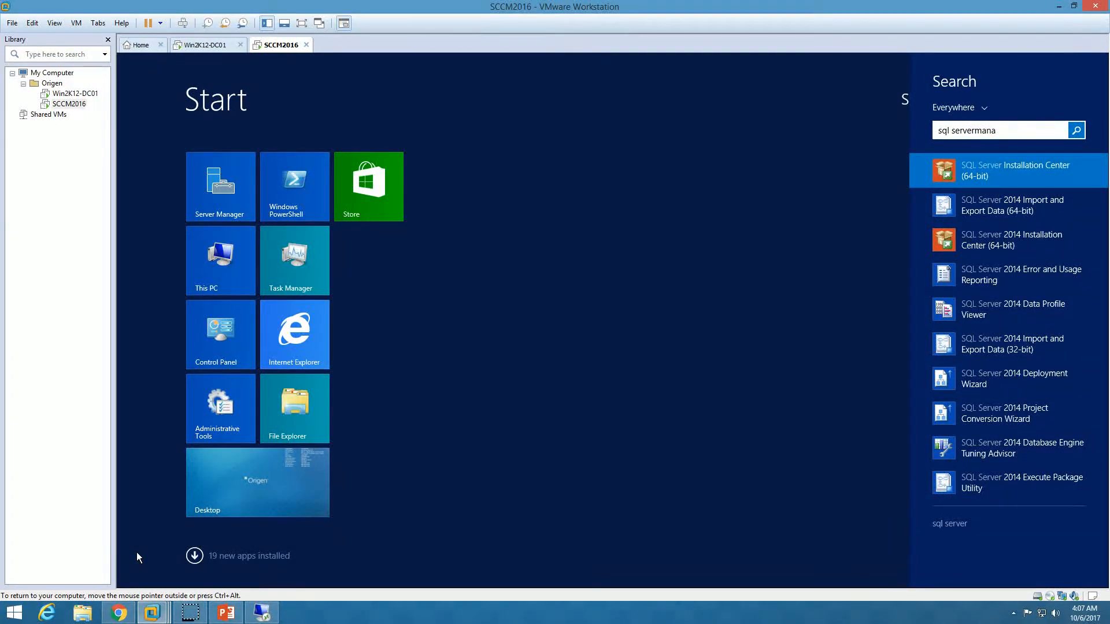
{"action": "key", "text": "Left"}
{"action": "key", "text": "Left"}
{"action": "key", "text": "Left"}
{"action": "key", "text": "Left"}
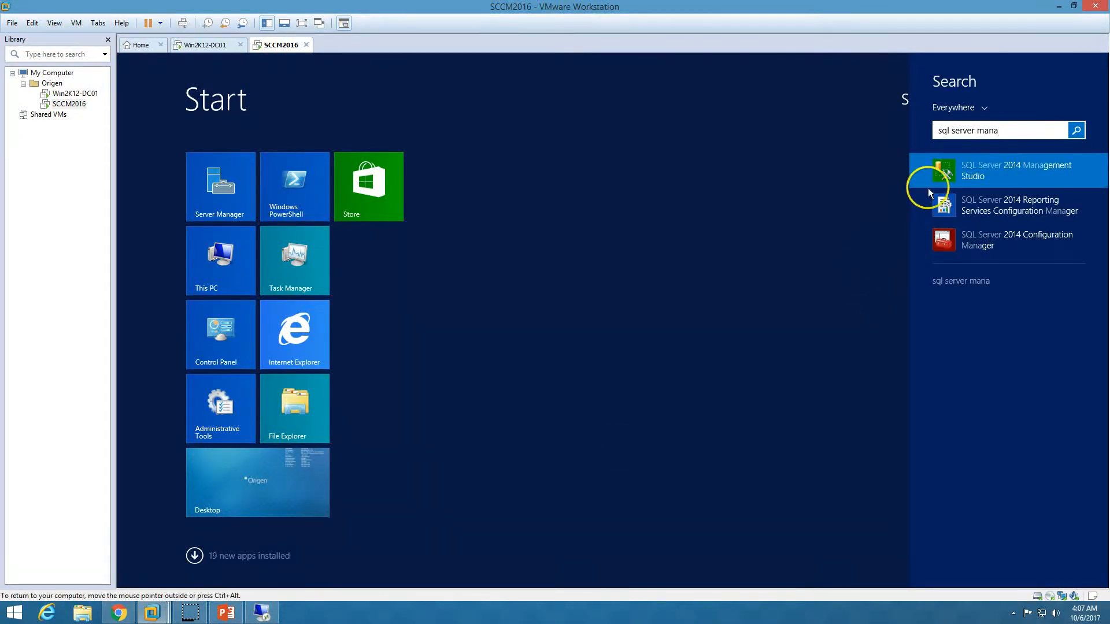
{"action": "left_click", "coordinate": [948, 177]}
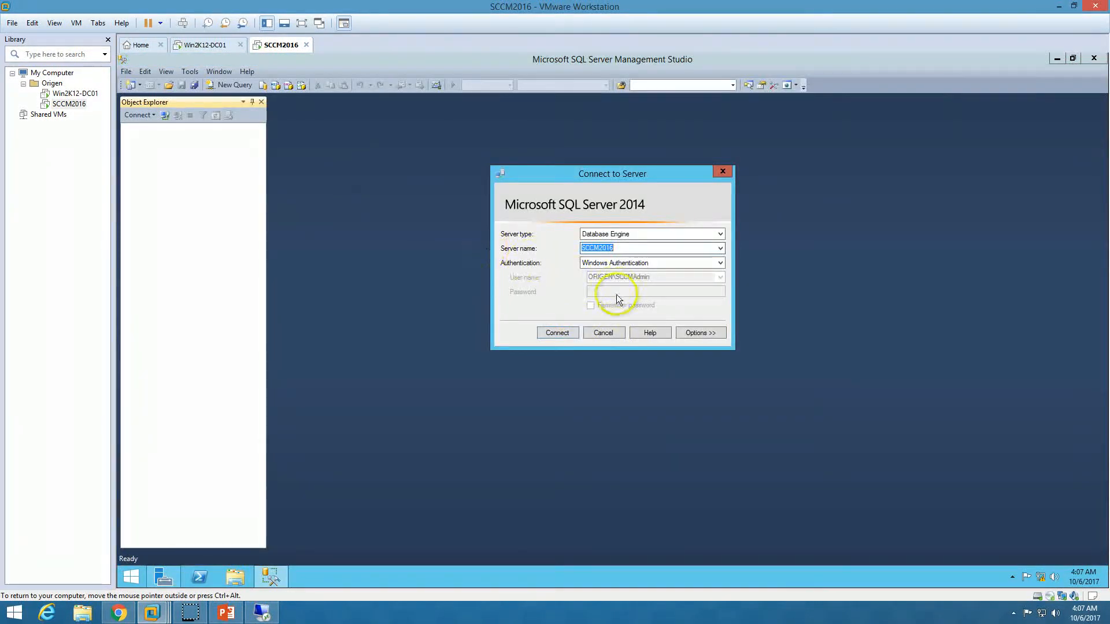
{"action": "left_click", "coordinate": [558, 333]}
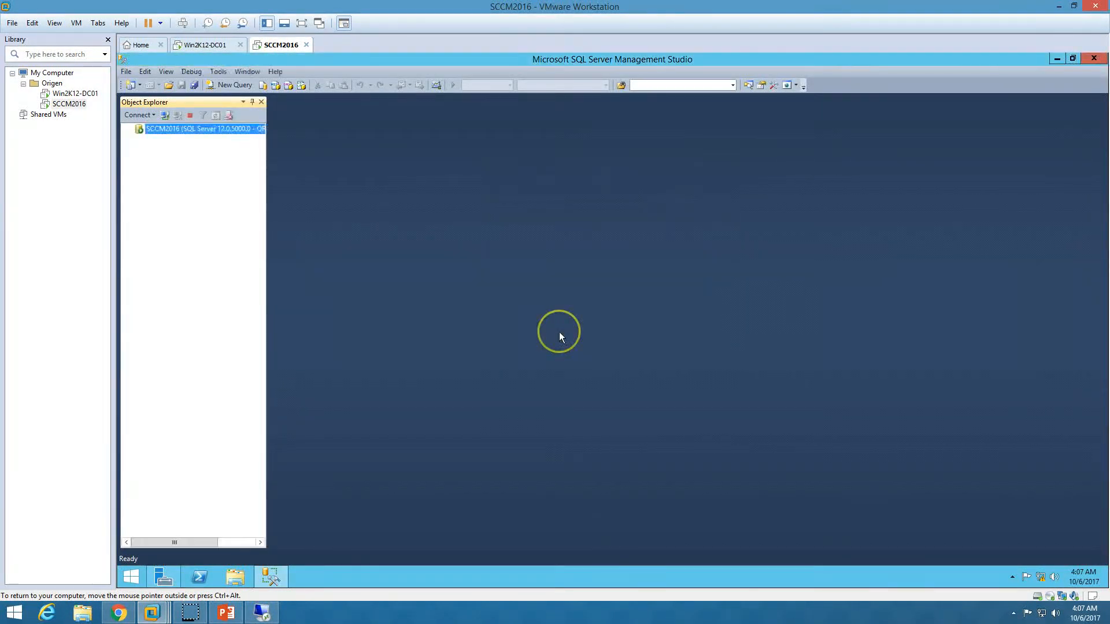
Set the SCCM2016 SQL Server instance's minimum server memory to 10240 MB and maximum server memory to 150000 MB
{"action": "right_click", "coordinate": [222, 128]}
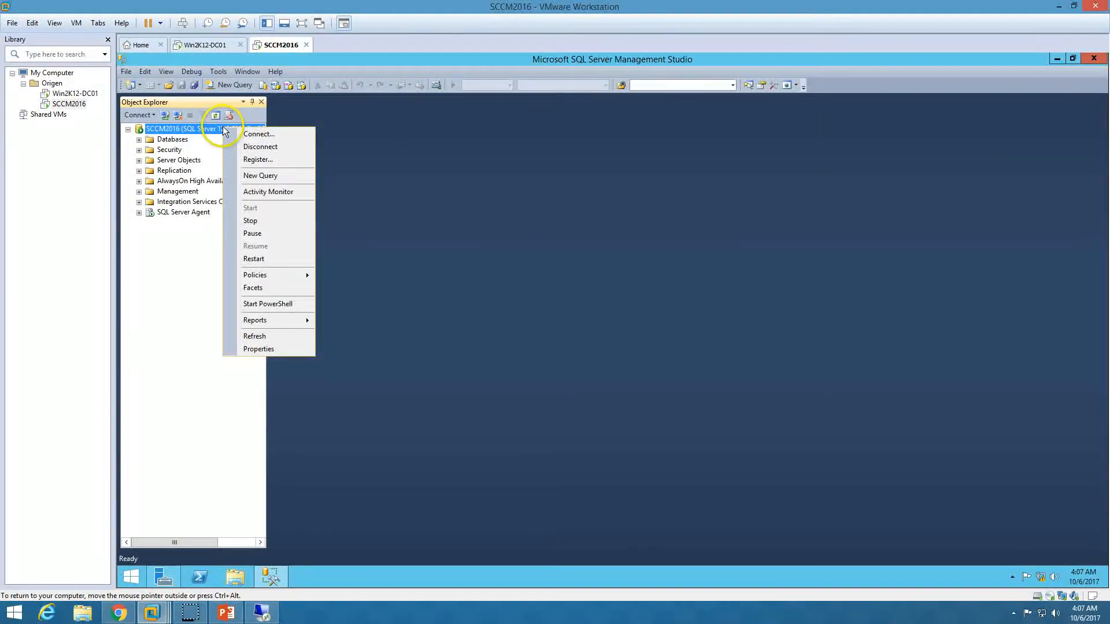
{"action": "right_click", "coordinate": [168, 128]}
{"action": "left_click", "coordinate": [214, 349]}
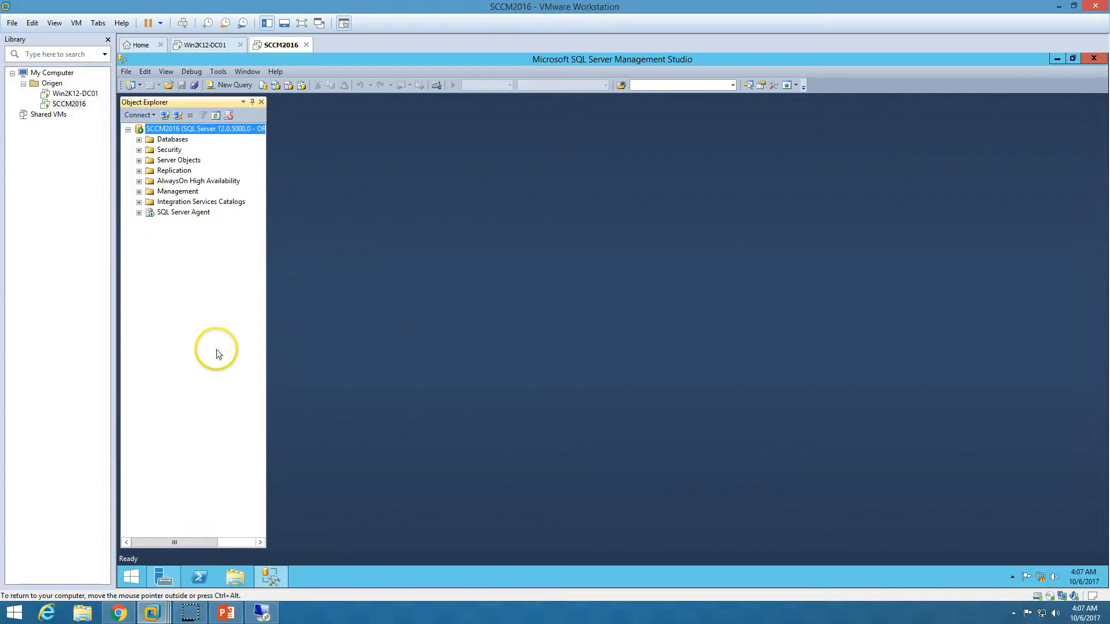
{"action": "left_click", "coordinate": [439, 169]}
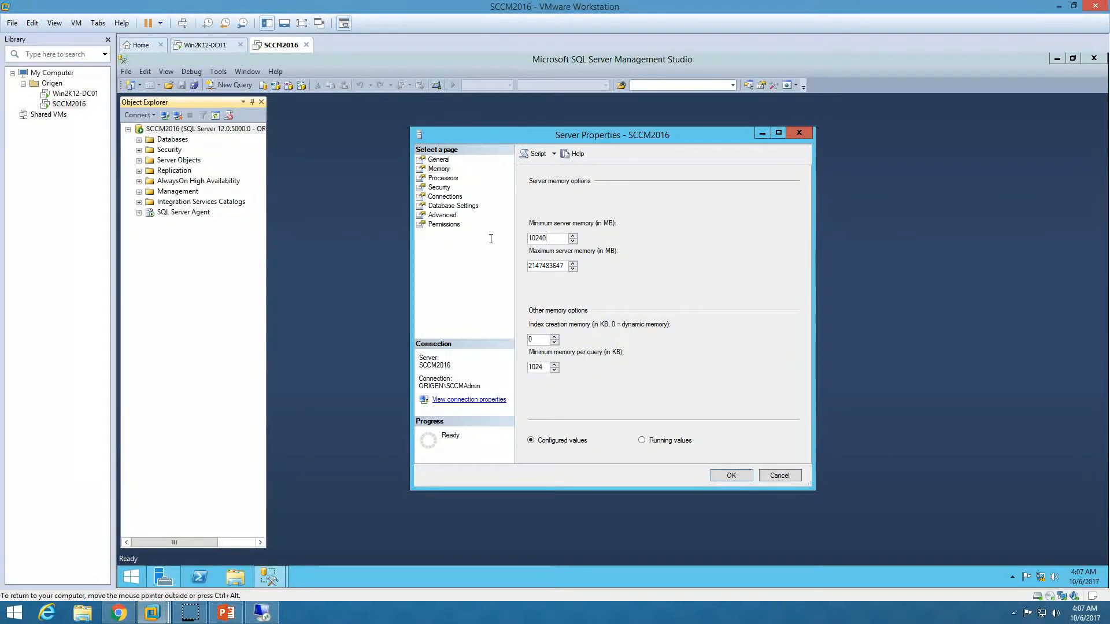
{"action": "key", "text": "Delete"}
{"action": "type", "text": "150000"}
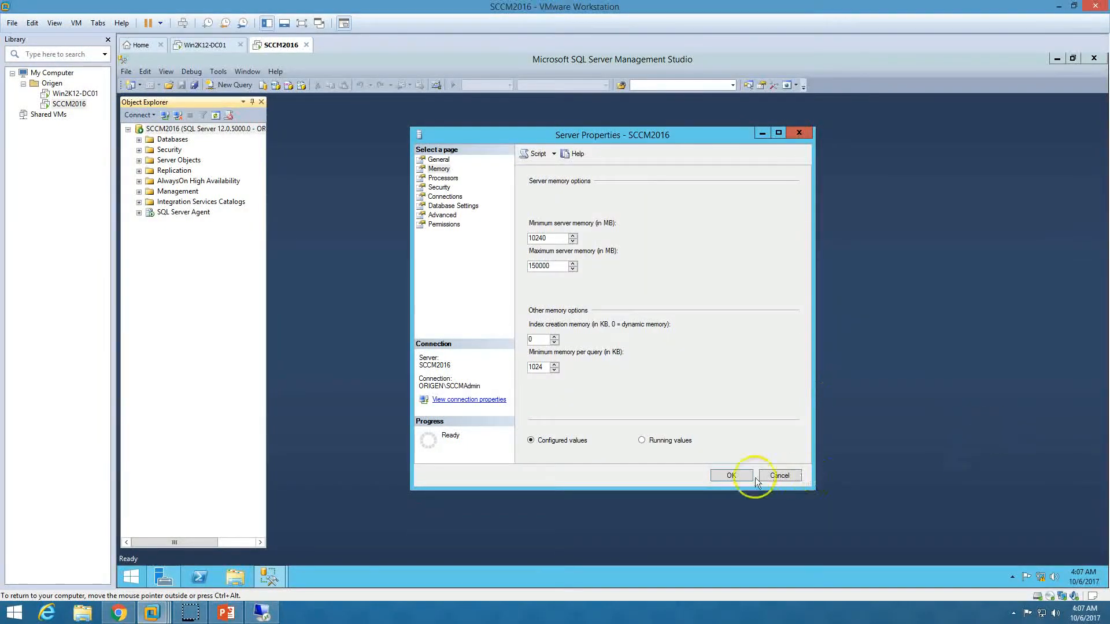
{"action": "left_click", "coordinate": [730, 477]}
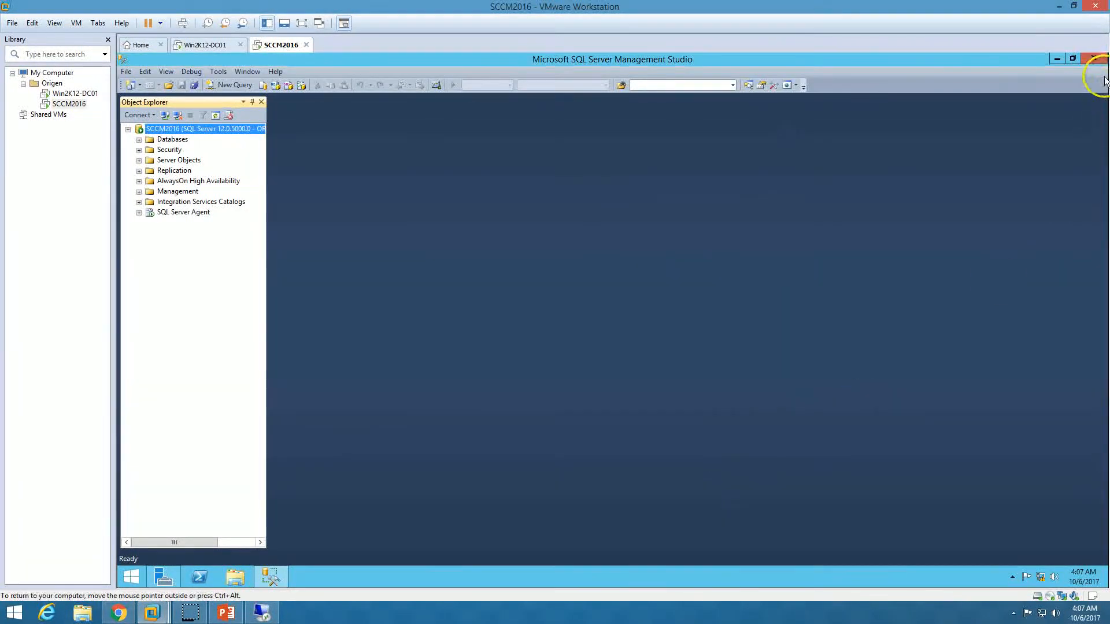
Close SQL Server Management Studio and check the Configuration Manager 2016 installation steps slide in PowerPoint
{"action": "left_click", "coordinate": [1094, 59]}
{"action": "right_click", "coordinate": [481, 226]}
{"action": "left_click", "coordinate": [293, 496]}
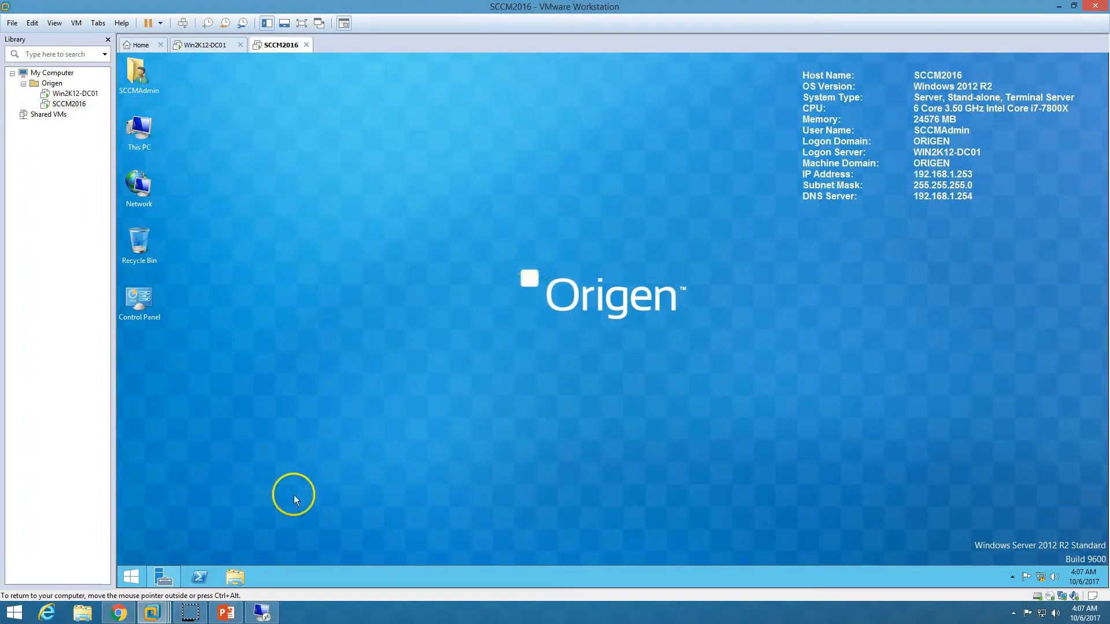
{"action": "left_click", "coordinate": [231, 615]}
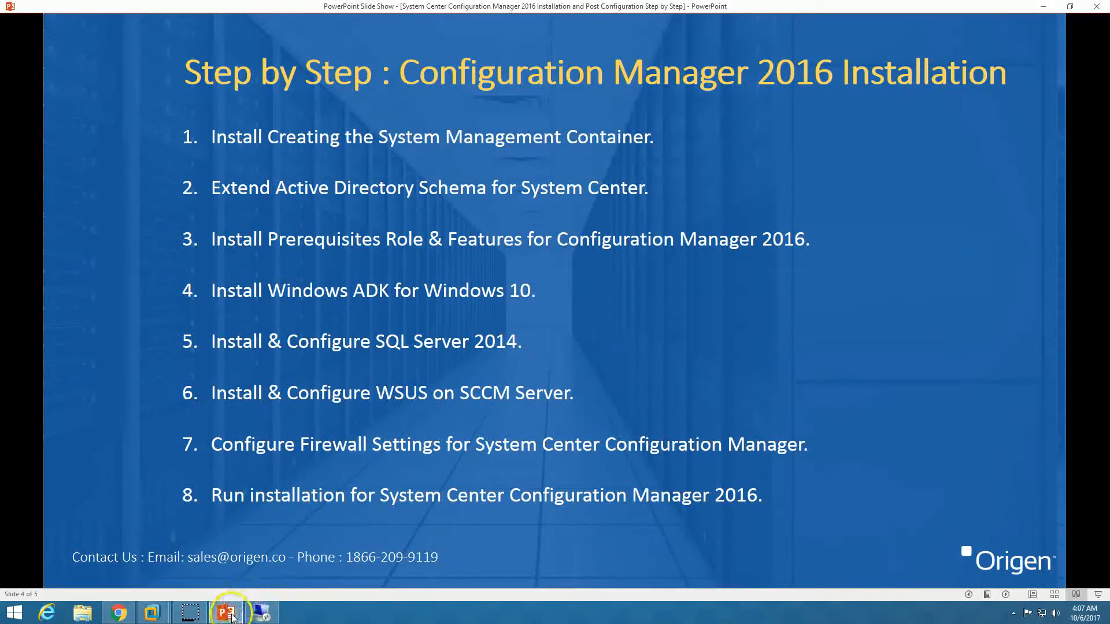
{"action": "left_click", "coordinate": [151, 613]}
In Server Manager, start adding roles and features with a role-based or feature-based installation on SCCM2016.ORIGEN.CO
{"action": "left_click", "coordinate": [164, 577]}
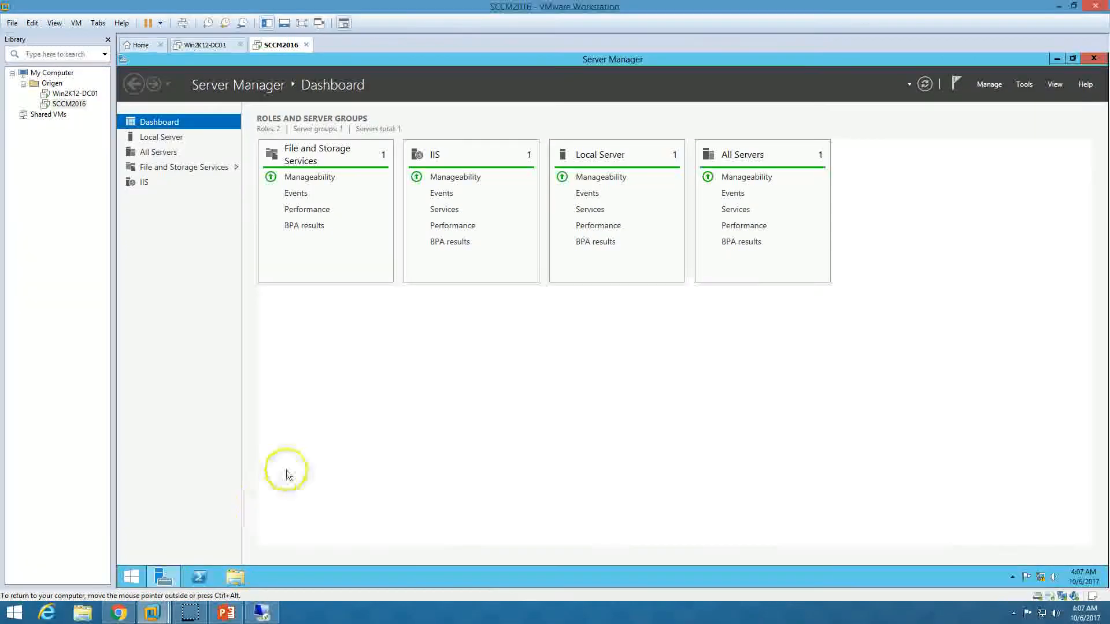
{"action": "left_click", "coordinate": [989, 84]}
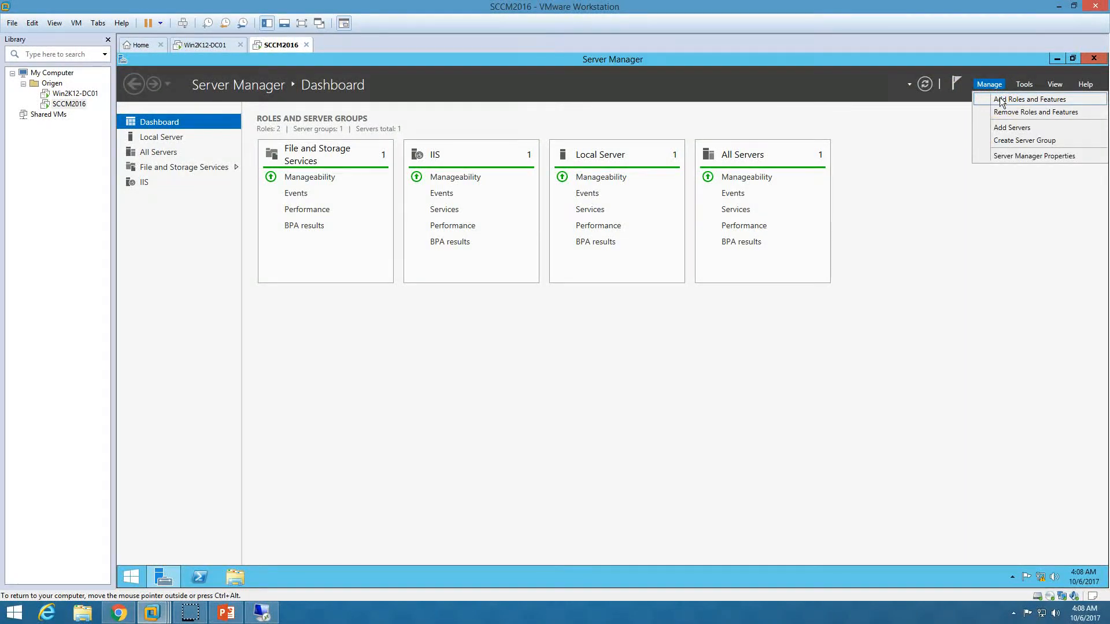
{"action": "left_click", "coordinate": [1000, 98]}
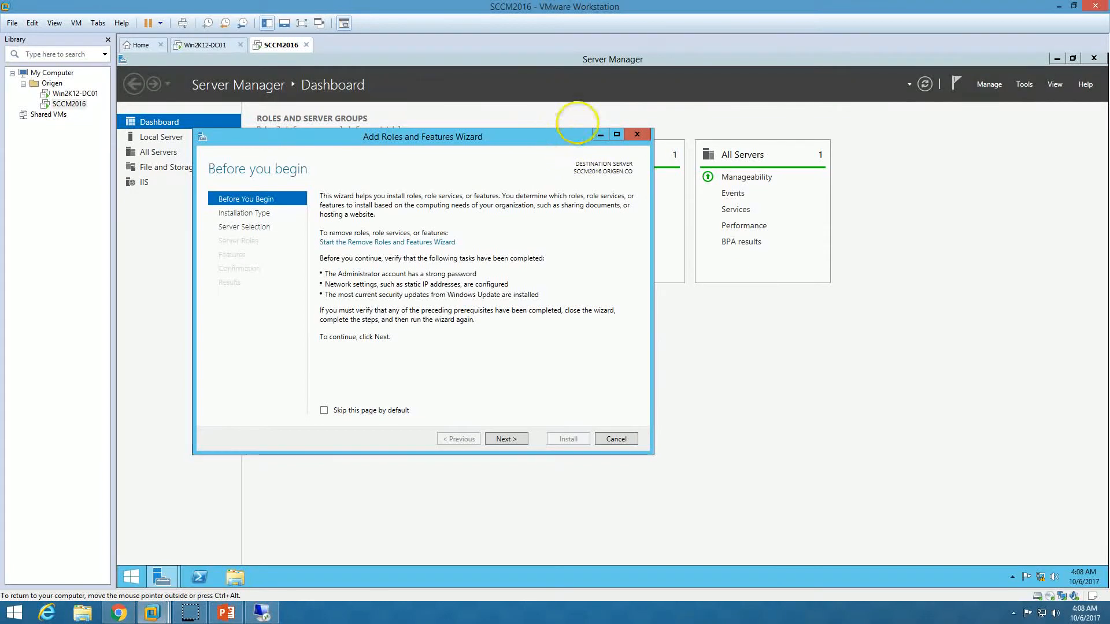
{"action": "left_click", "coordinate": [581, 395]}
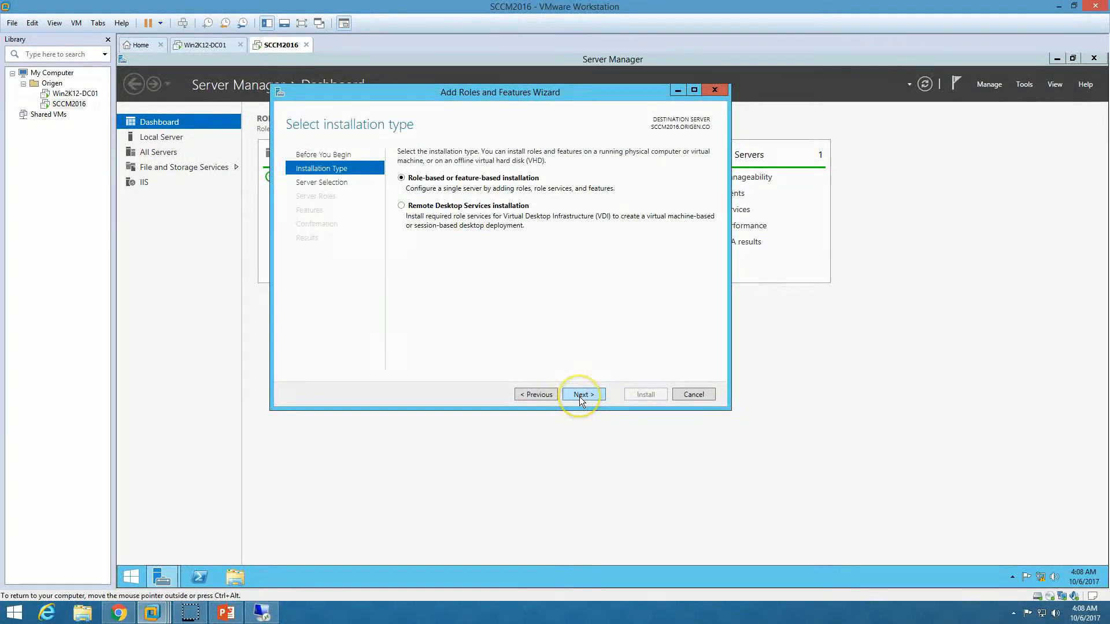
{"action": "left_click", "coordinate": [587, 394]}
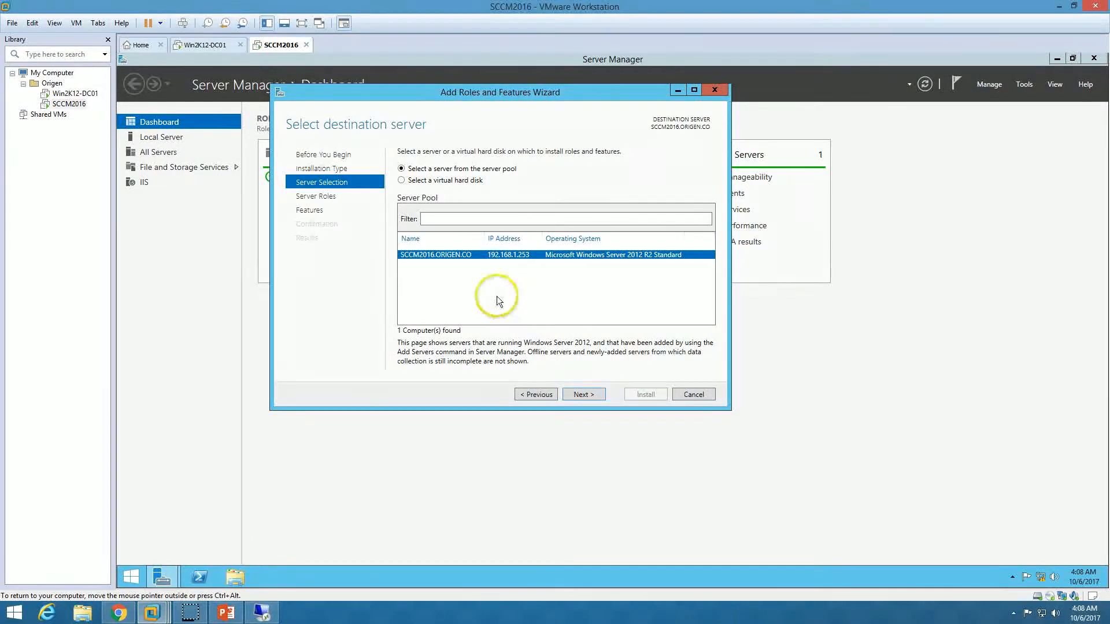
{"action": "left_click", "coordinate": [584, 394]}
Select the Windows Server Update Services role and add its required features, including the management tools
{"action": "left_click_drag", "start_coordinate": [581, 305], "coordinate": [578, 346]}
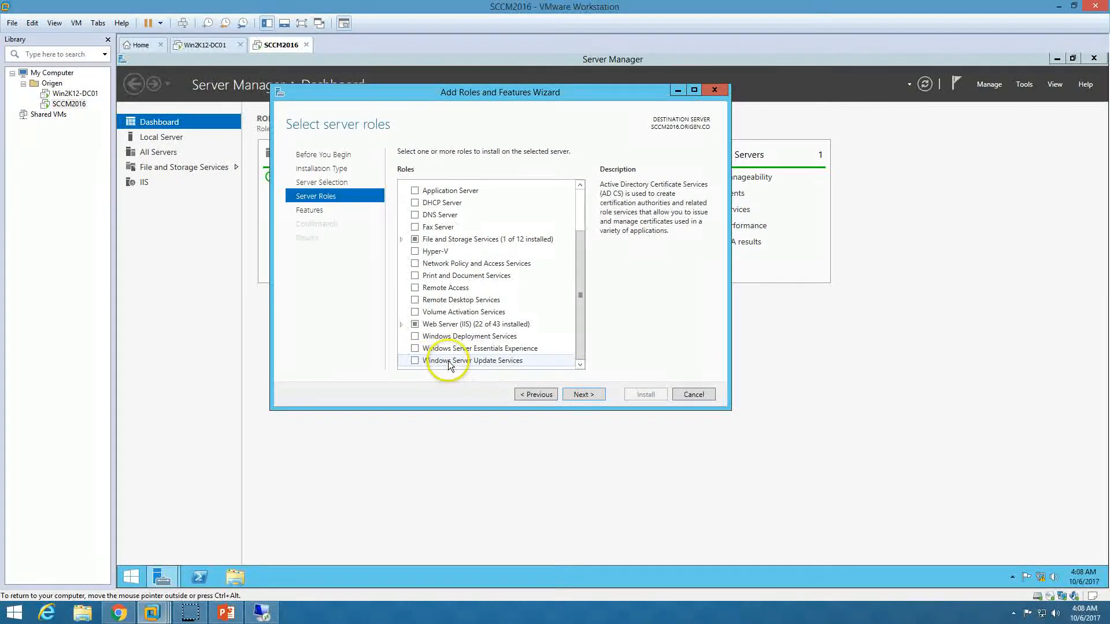
{"action": "left_click", "coordinate": [415, 360]}
{"action": "left_click_drag", "start_coordinate": [607, 238], "coordinate": [605, 272]}
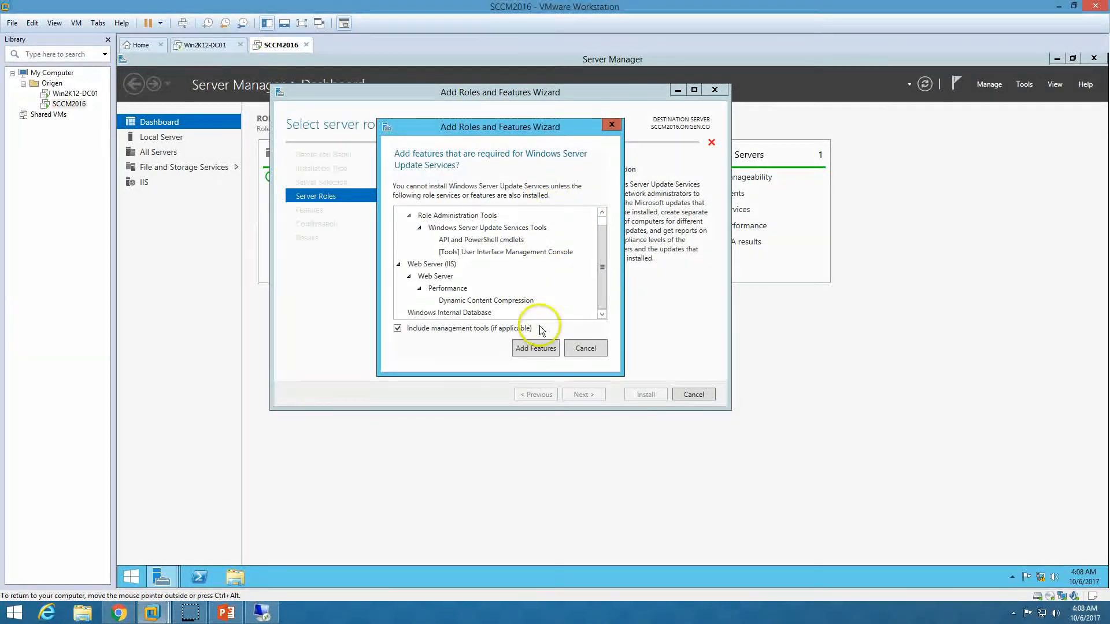
{"action": "left_click", "coordinate": [537, 349]}
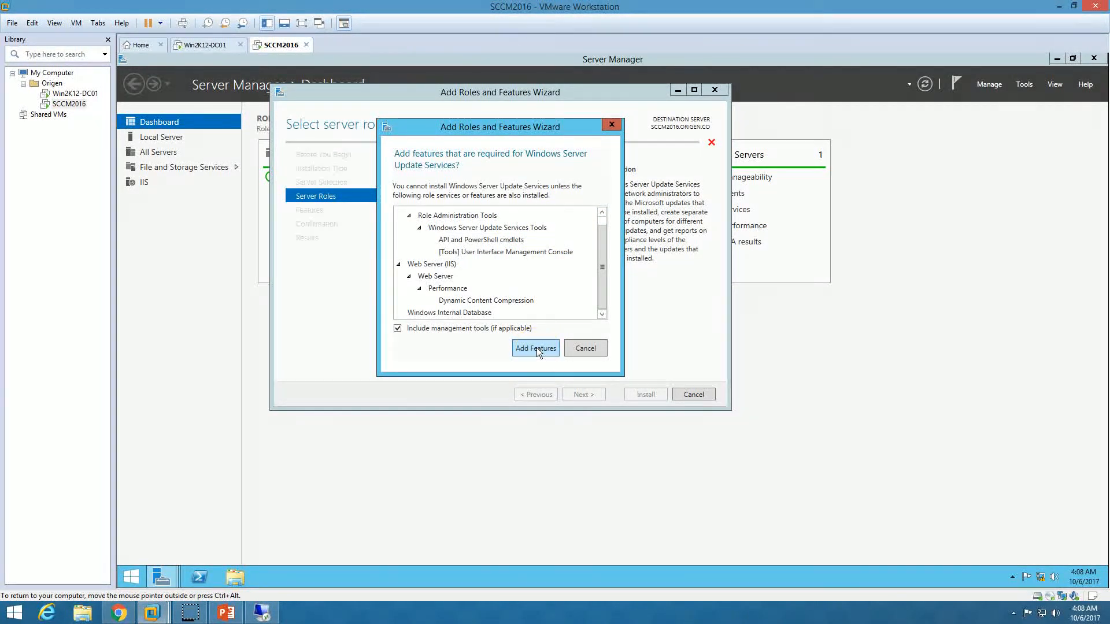
{"action": "left_click", "coordinate": [580, 396]}
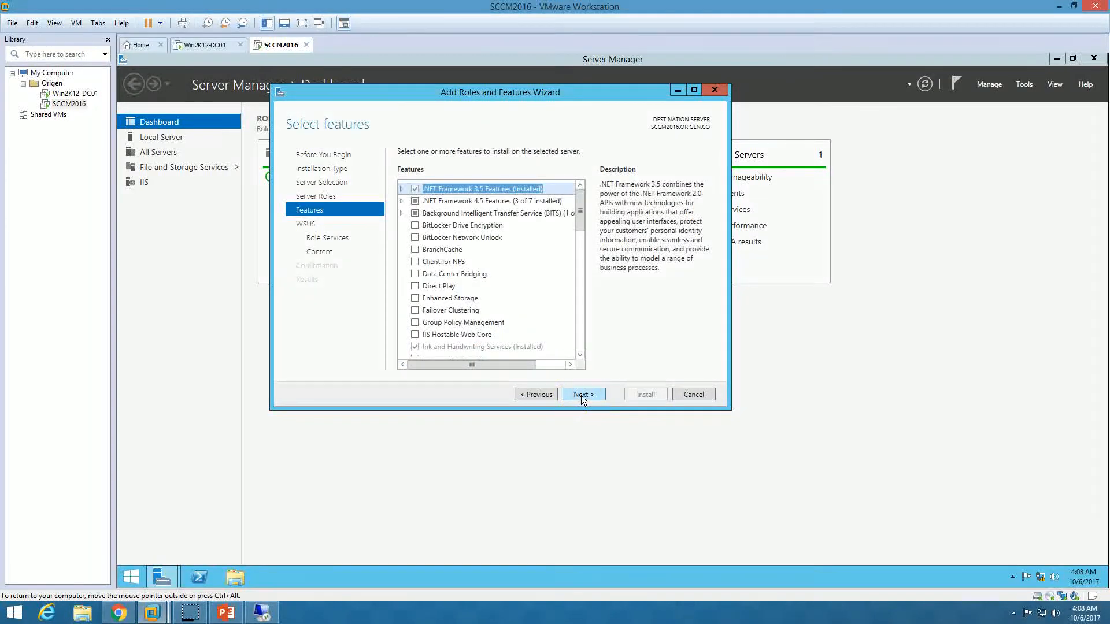
Accept the default features and keep WID Database and WSUS Services as the WSUS role services
{"action": "left_click_drag", "start_coordinate": [580, 211], "coordinate": [579, 323]}
{"action": "left_click", "coordinate": [588, 396]}
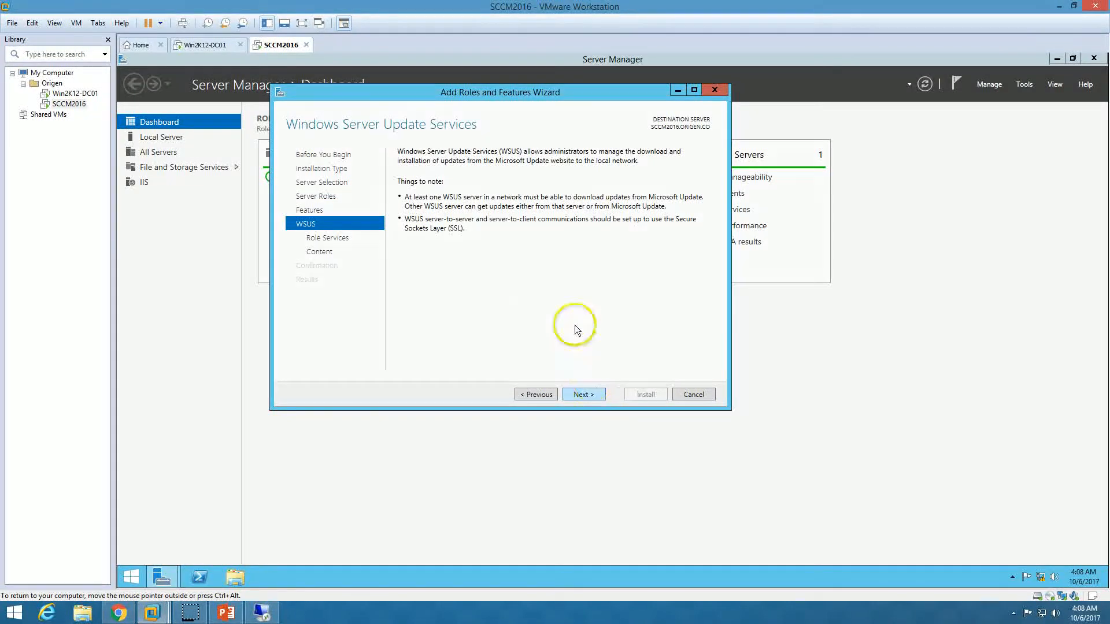
{"action": "left_click", "coordinate": [587, 399]}
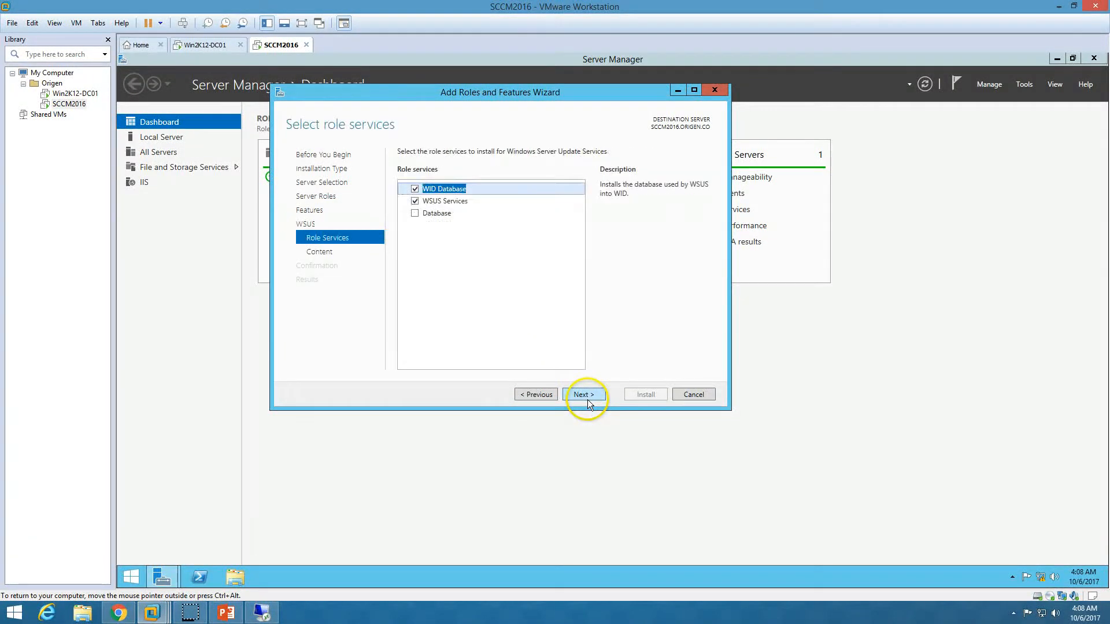
{"action": "left_click", "coordinate": [461, 189]}
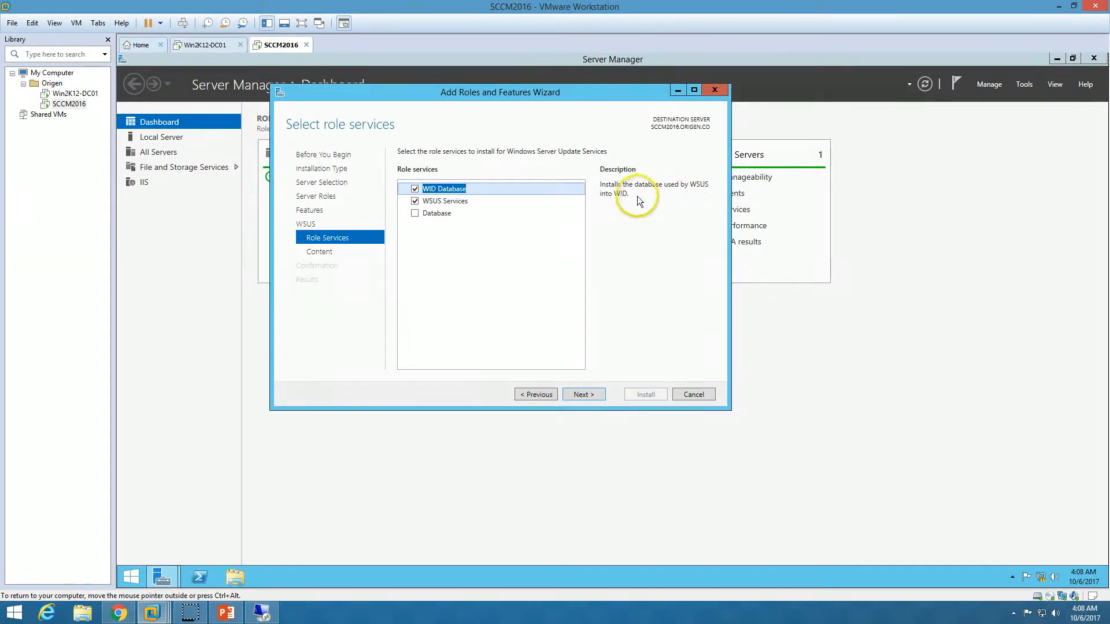
{"action": "left_click", "coordinate": [587, 396]}
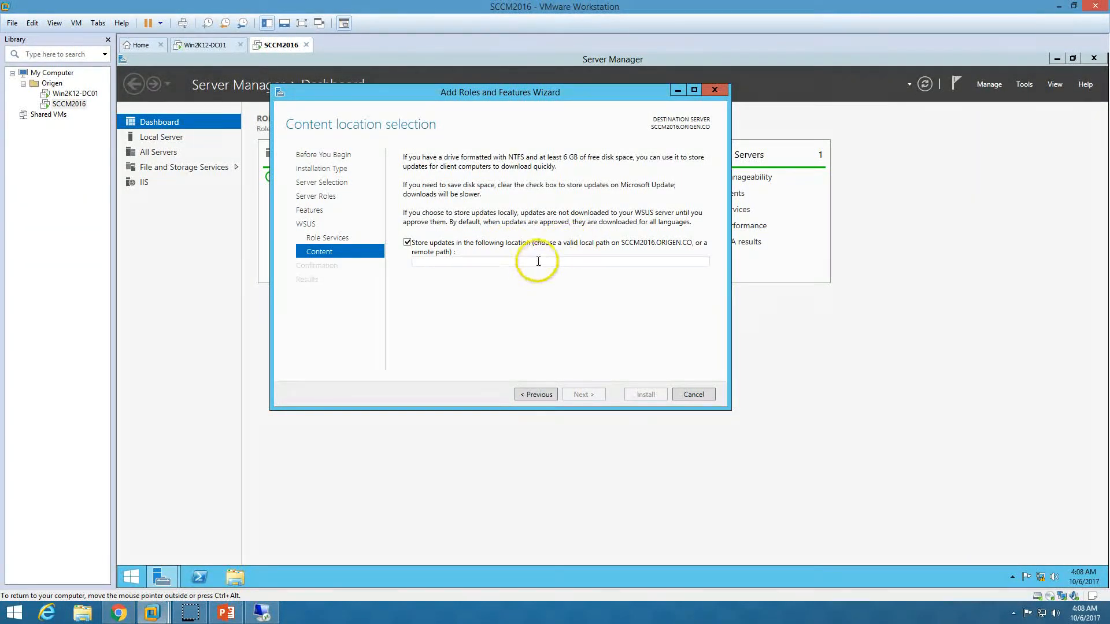
Create a folder named WSUS on the OSDisk (C:) drive in File Explorer and open it
{"action": "left_click", "coordinate": [235, 576]}
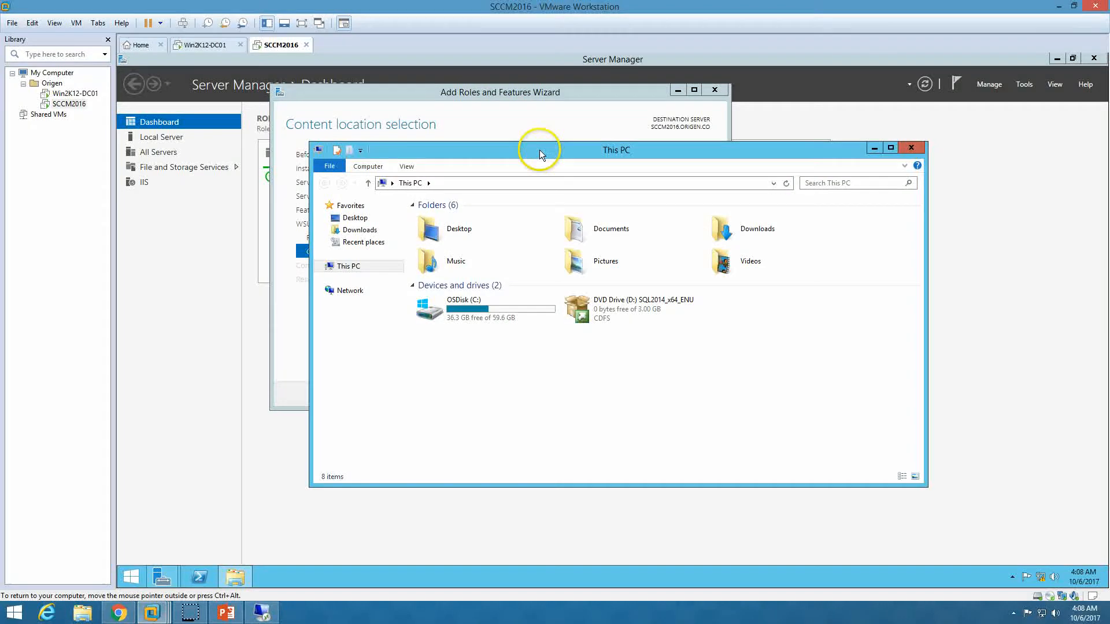
{"action": "left_click_drag", "start_coordinate": [539, 151], "coordinate": [698, 151]}
{"action": "double_click", "coordinate": [630, 305]}
{"action": "right_click", "coordinate": [655, 331]}
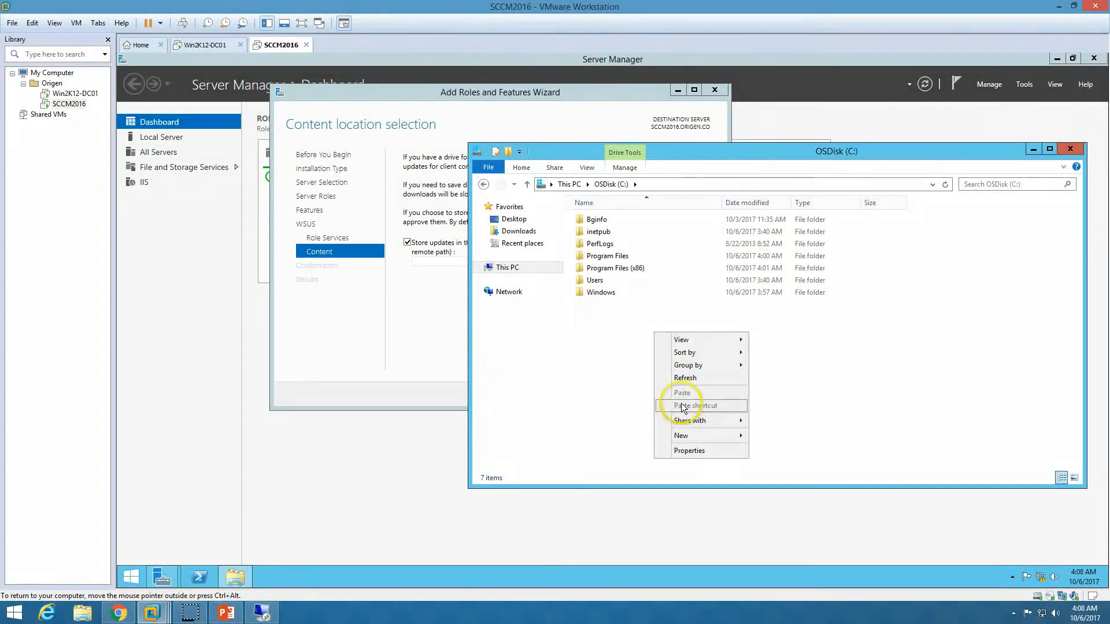
{"action": "left_click", "coordinate": [768, 436]}
{"action": "type", "text": "WSUS"}
{"action": "key", "text": "Return"}
{"action": "key", "text": "Return"}
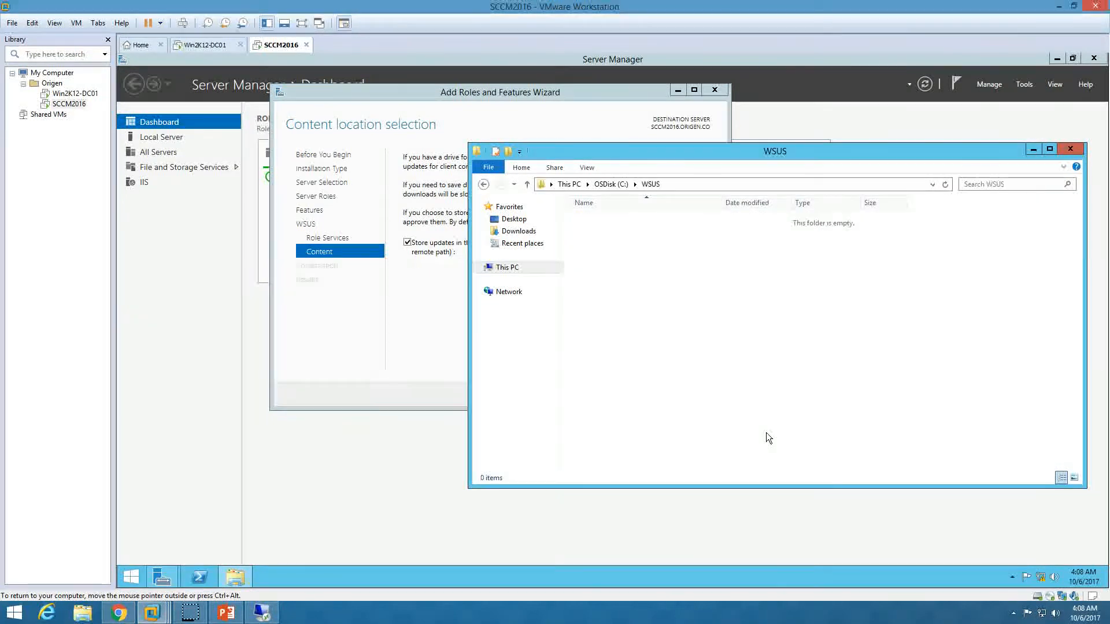
Copy the new folder's path and set C:\WSUS as the location for storing updates in the wizard
{"action": "left_click", "coordinate": [700, 185]}
{"action": "key", "text": "ctrl+c"}
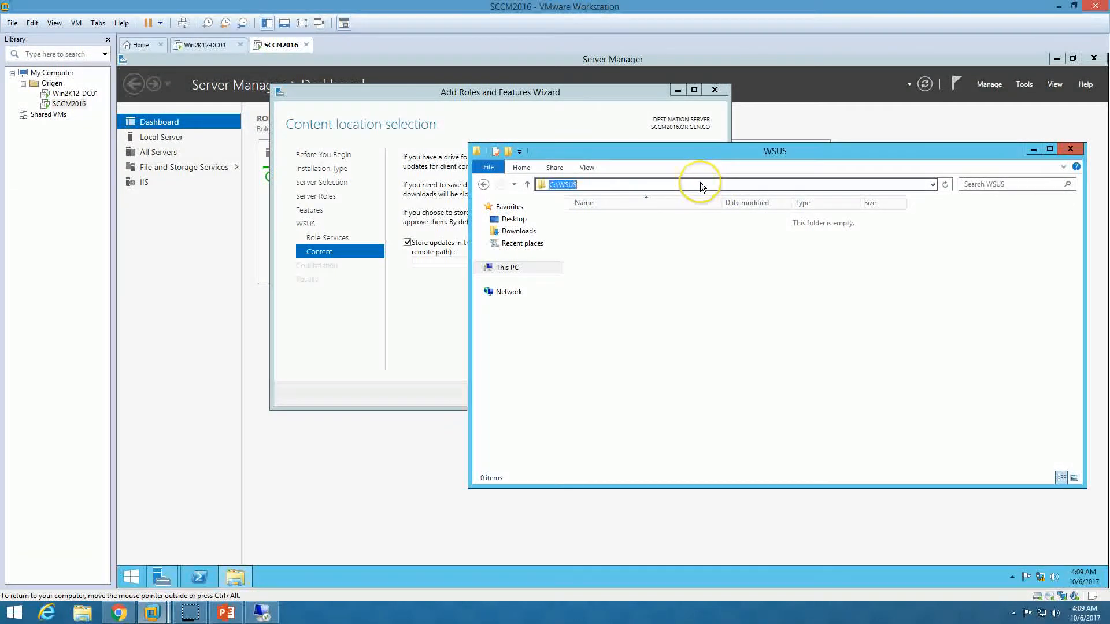
{"action": "left_click", "coordinate": [1034, 149]}
{"action": "left_click", "coordinate": [459, 261]}
{"action": "key", "text": "ctrl+v"}
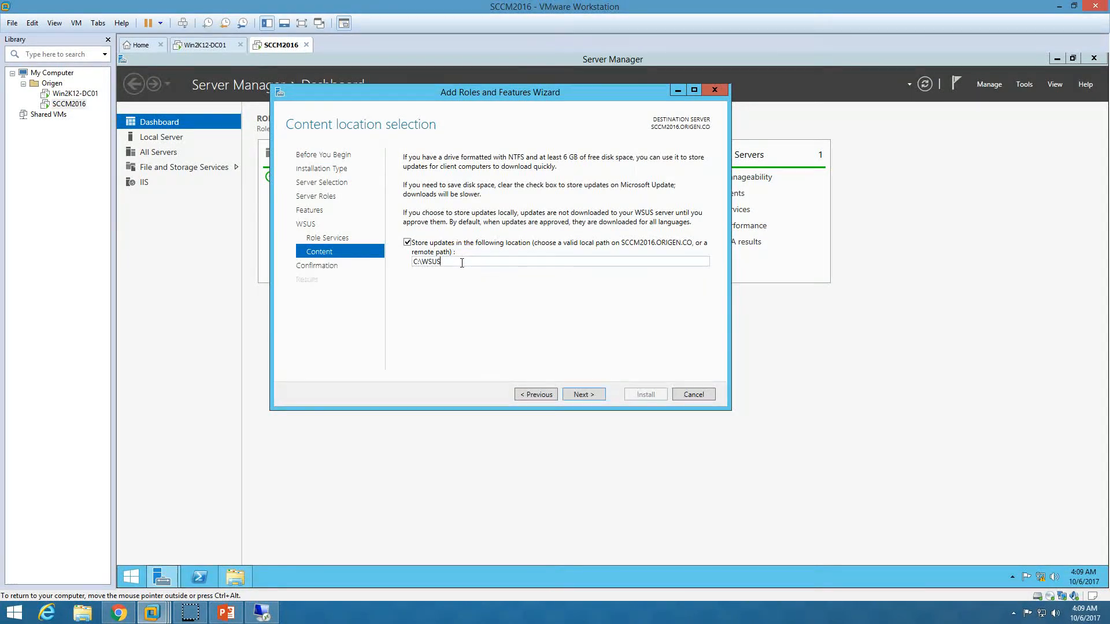
Review the listed WSUS installation selections and start the installation
{"action": "left_click", "coordinate": [580, 392]}
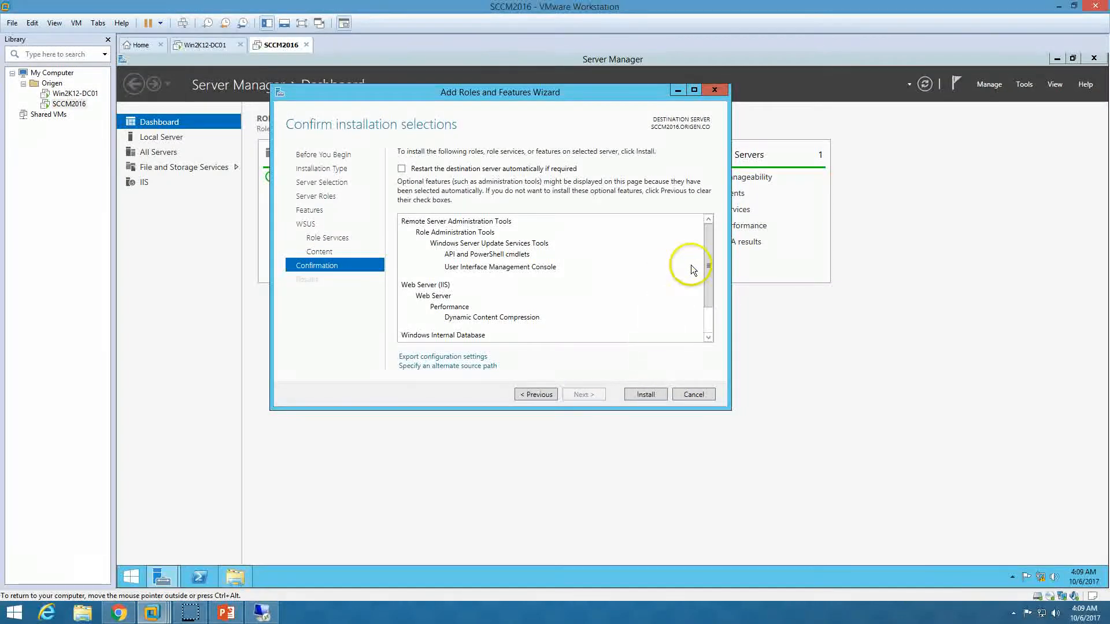
{"action": "left_click_drag", "start_coordinate": [709, 265], "coordinate": [710, 302]}
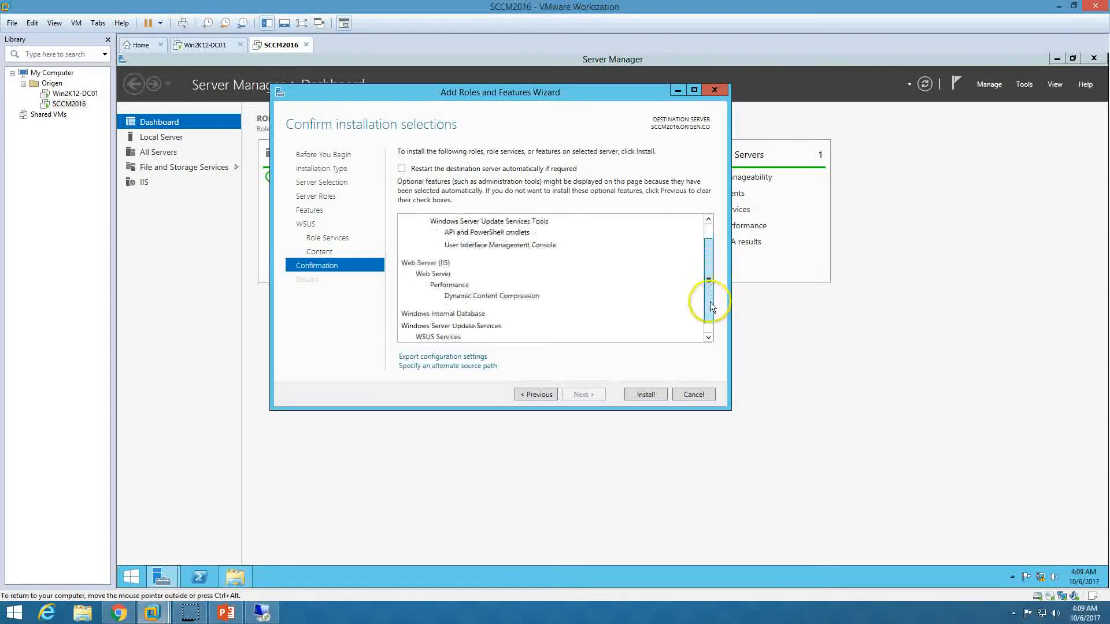
{"action": "left_click", "coordinate": [645, 394]}
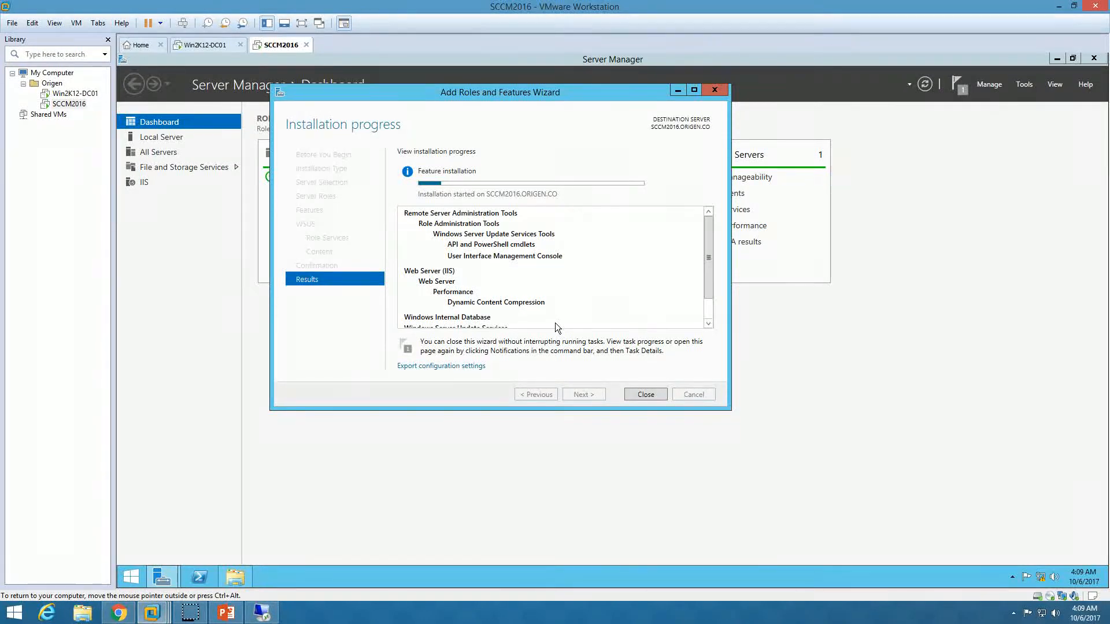
Look through the installation progress list and close the Add Roles and Features Wizard once the WSUS installation finishes
{"action": "left_click_drag", "start_coordinate": [713, 274], "coordinate": [713, 287]}
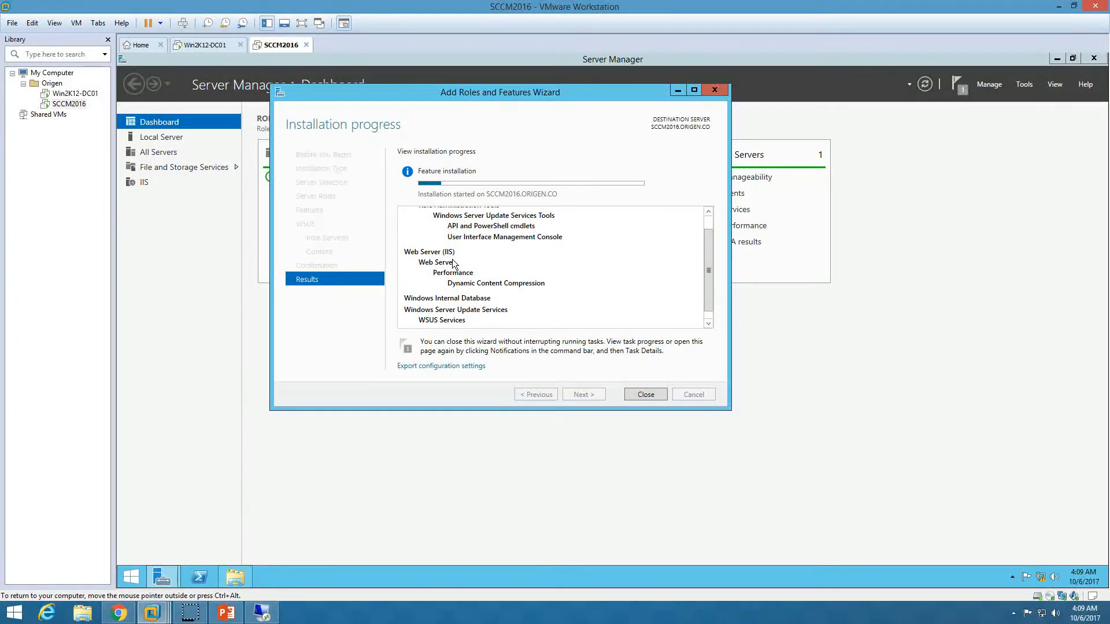
{"action": "scroll", "coordinate": [598, 278], "scroll_direction": "up", "scroll_amount": 1}
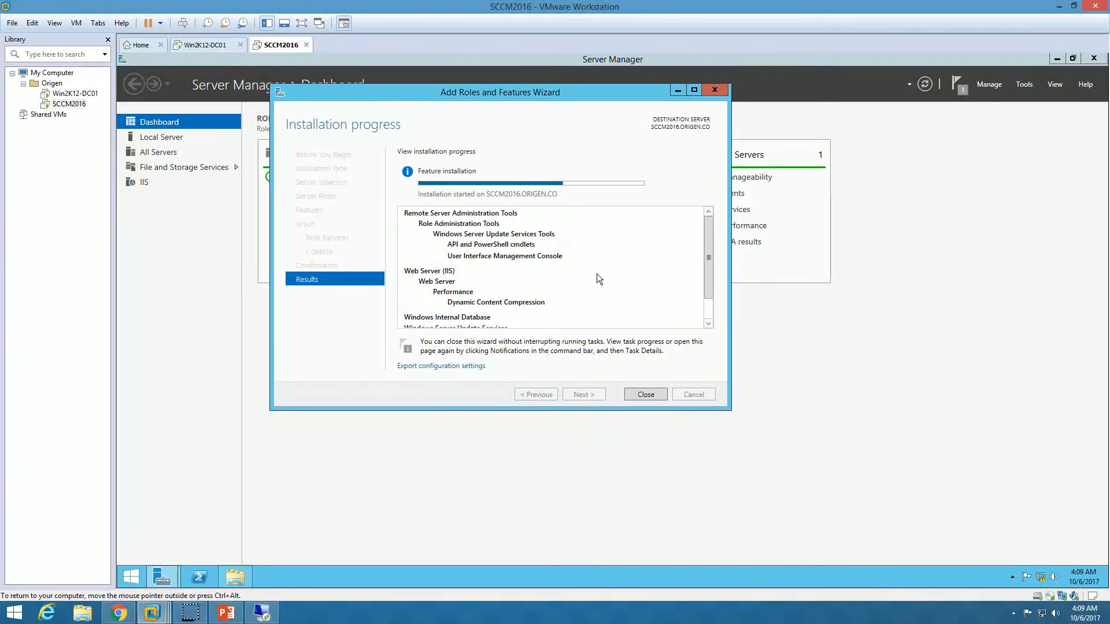
{"action": "scroll", "coordinate": [597, 274], "scroll_direction": "down", "scroll_amount": 1}
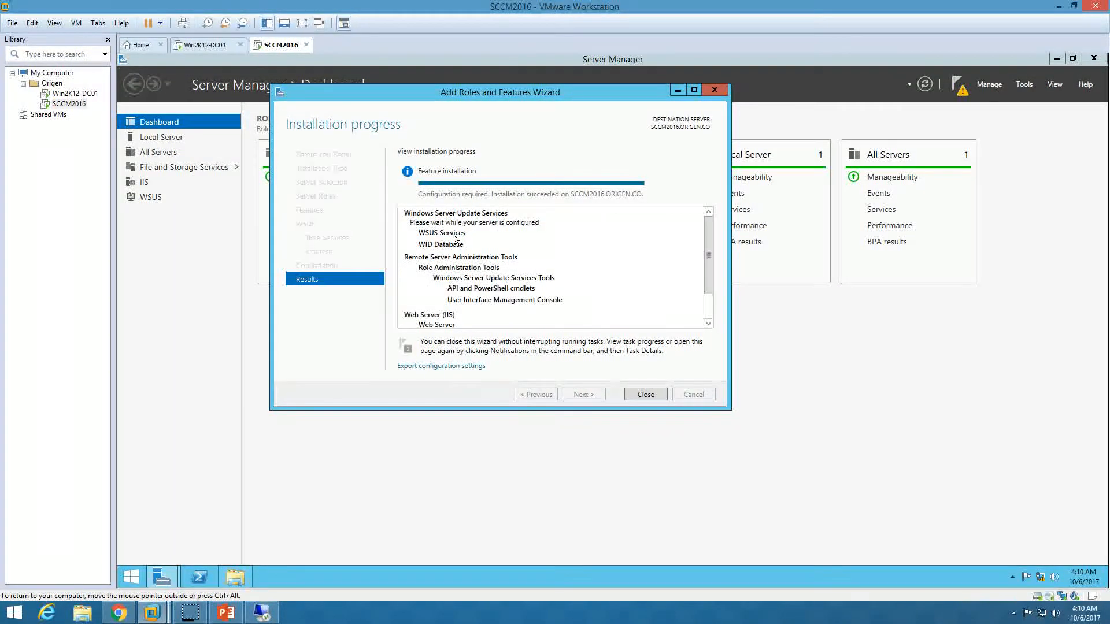
{"action": "left_click", "coordinate": [641, 397]}
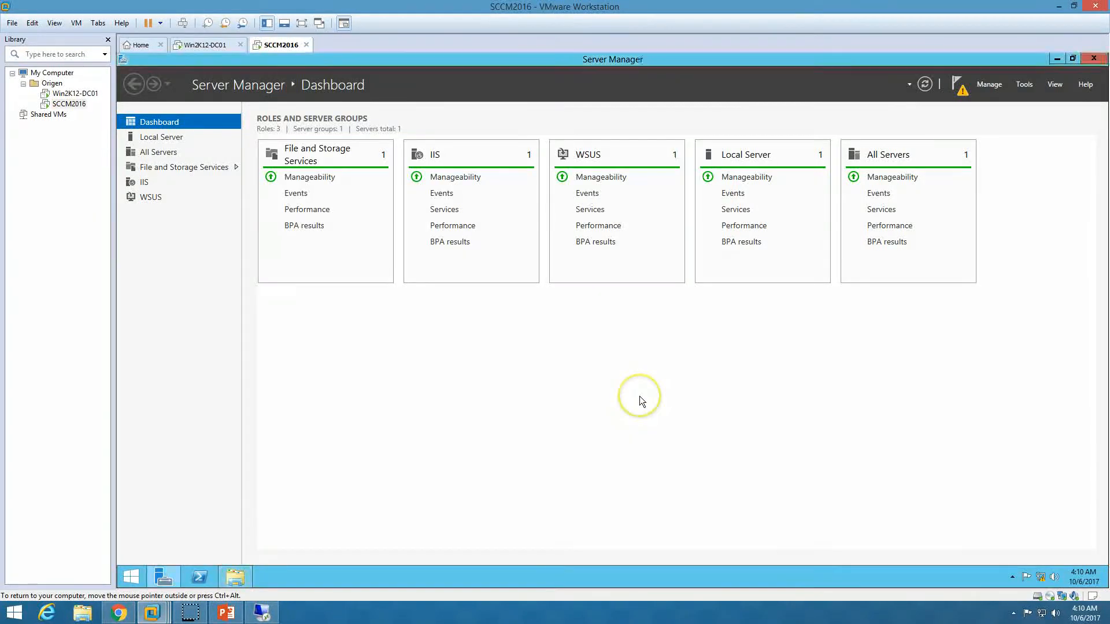
Open the task details from the Server Manager notifications in a maximized window and sort the tasks by stage
{"action": "left_click", "coordinate": [957, 86]}
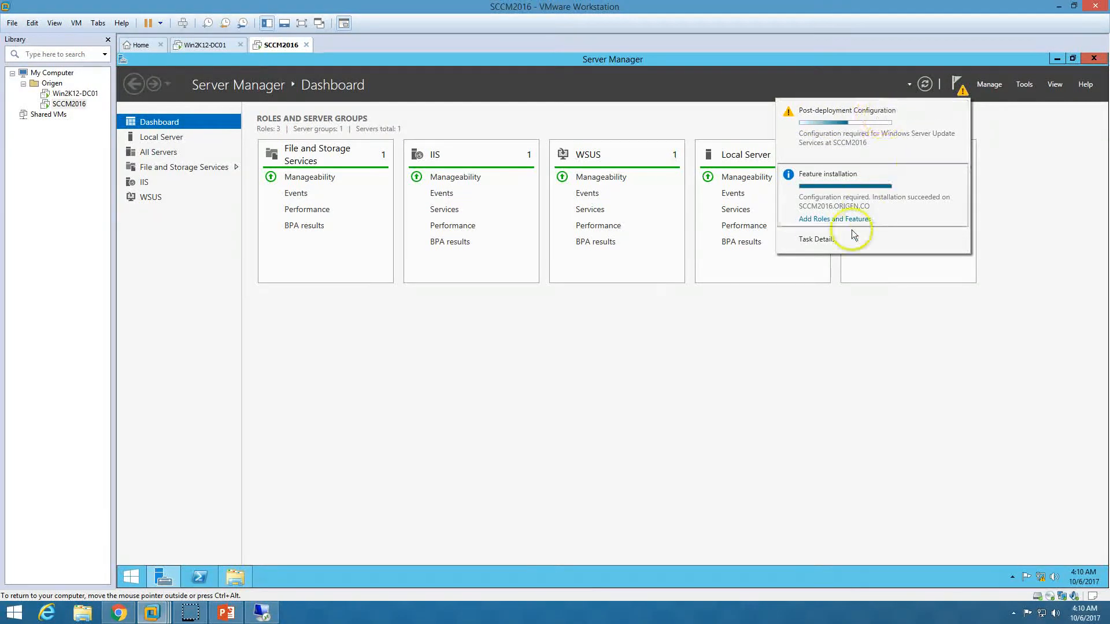
{"action": "left_click", "coordinate": [838, 242]}
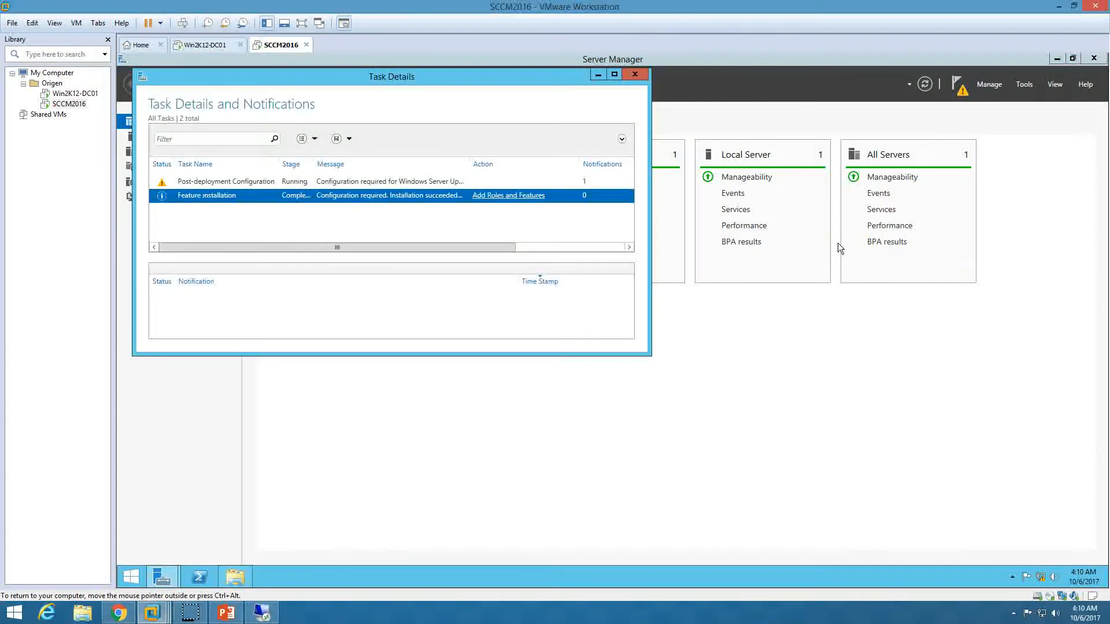
{"action": "double_click", "coordinate": [463, 76]}
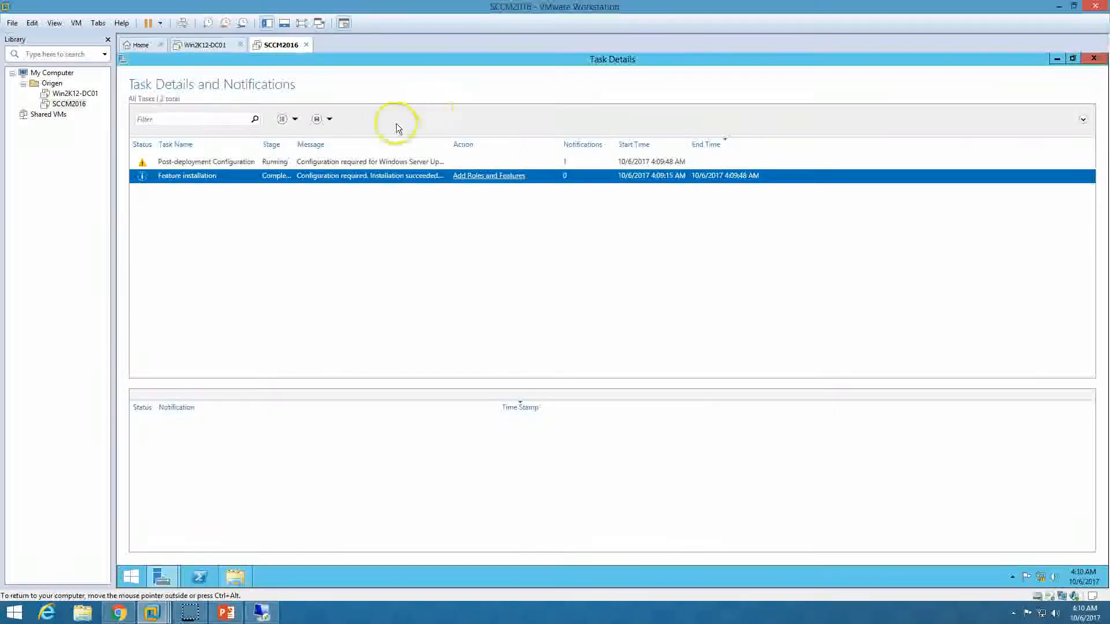
{"action": "left_click", "coordinate": [291, 145]}
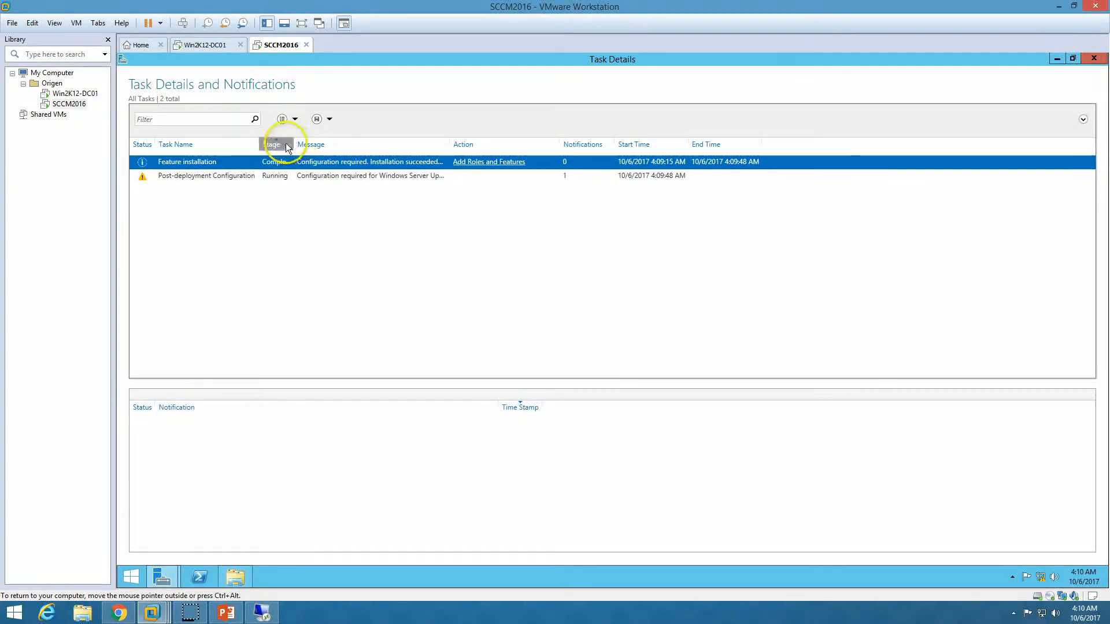
{"action": "left_click", "coordinate": [286, 144]}
{"action": "left_click_drag", "start_coordinate": [296, 143], "coordinate": [297, 143]}
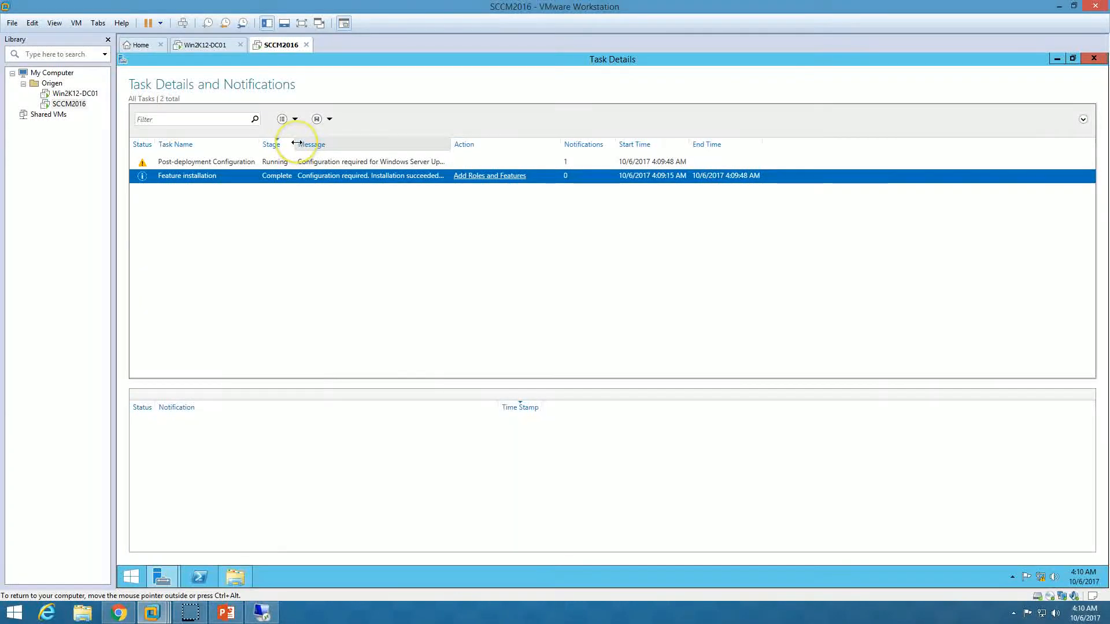
{"action": "left_click", "coordinate": [257, 144]}
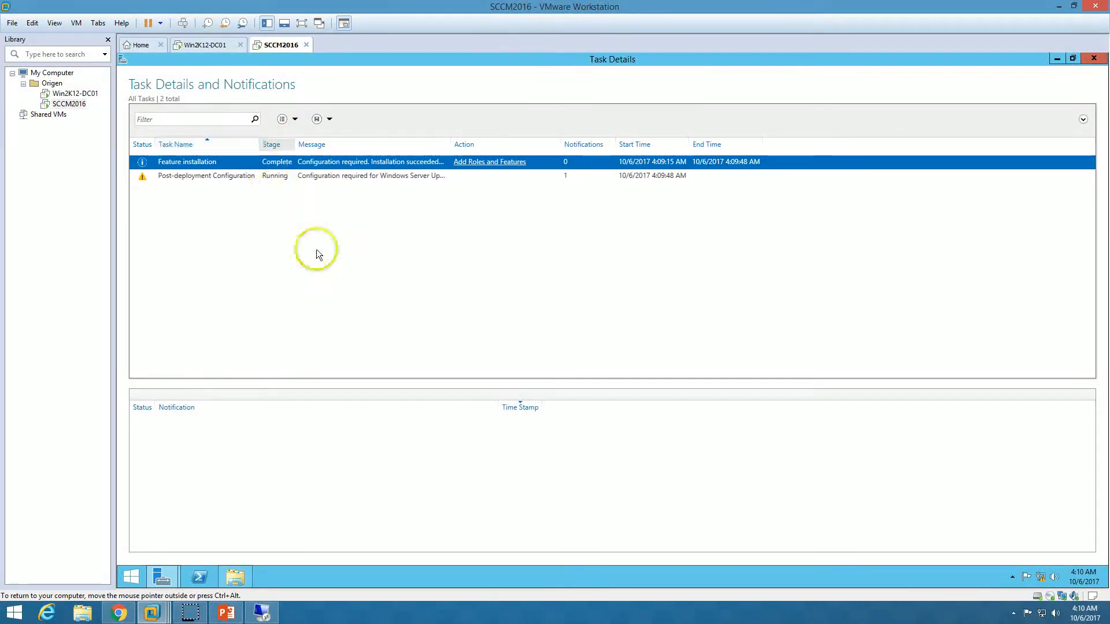
{"action": "left_click", "coordinate": [225, 612]}
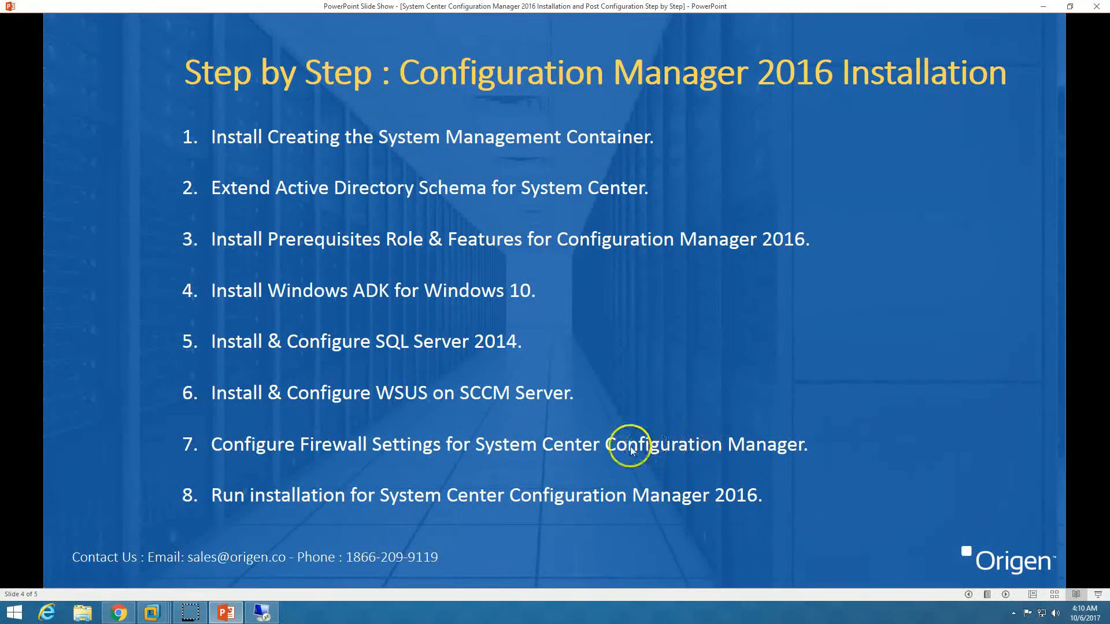
{"action": "left_click", "coordinate": [226, 612]}
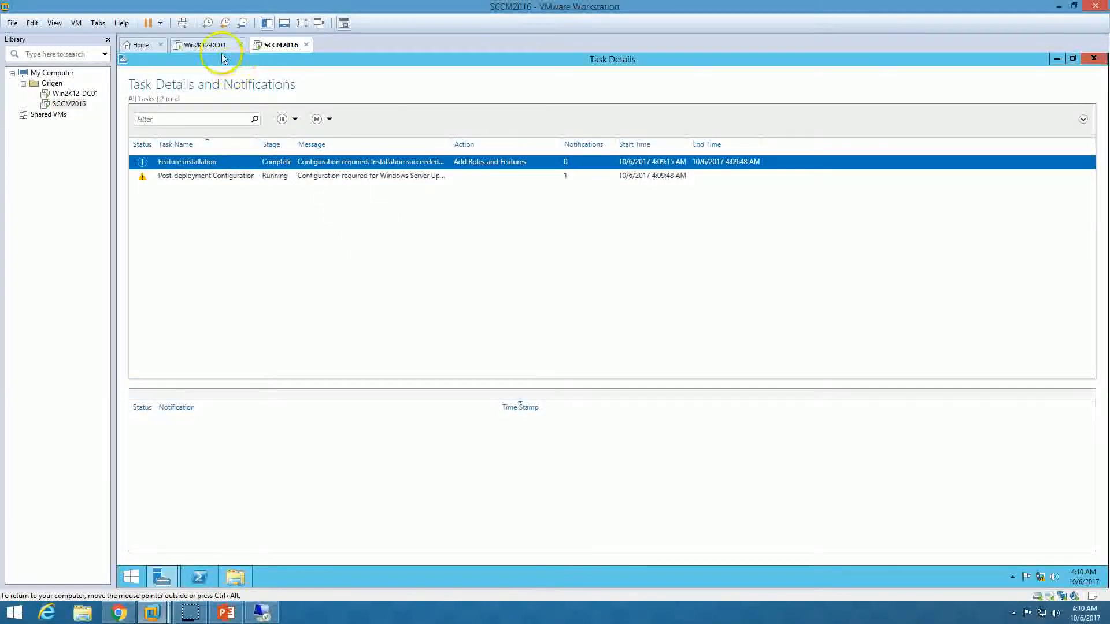
Switch to the Win2K12-DC01 machine, open Group Policy Management maximized, and expand the forest down to the contents of the ORIGEN.CO domain
{"action": "left_click", "coordinate": [205, 45]}
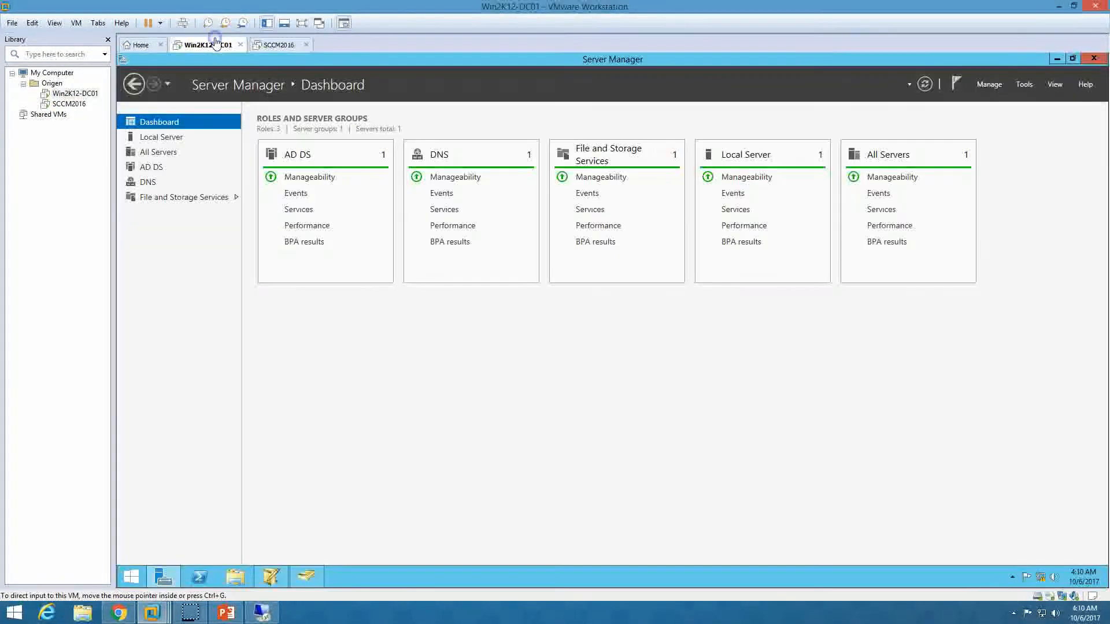
{"action": "left_click", "coordinate": [1027, 84]}
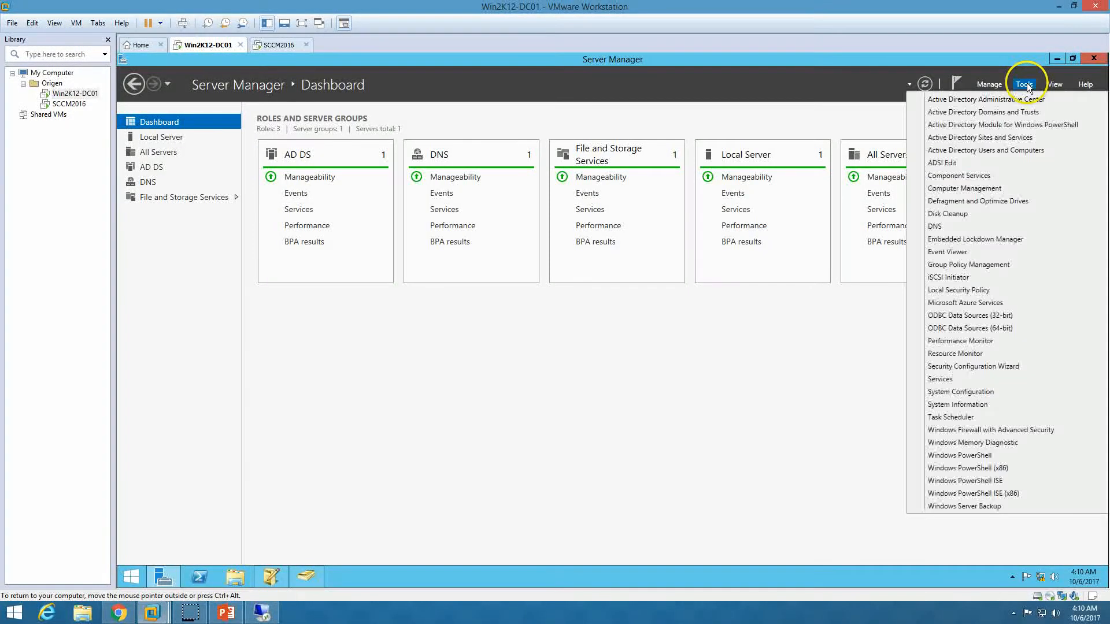
{"action": "left_click", "coordinate": [1003, 265]}
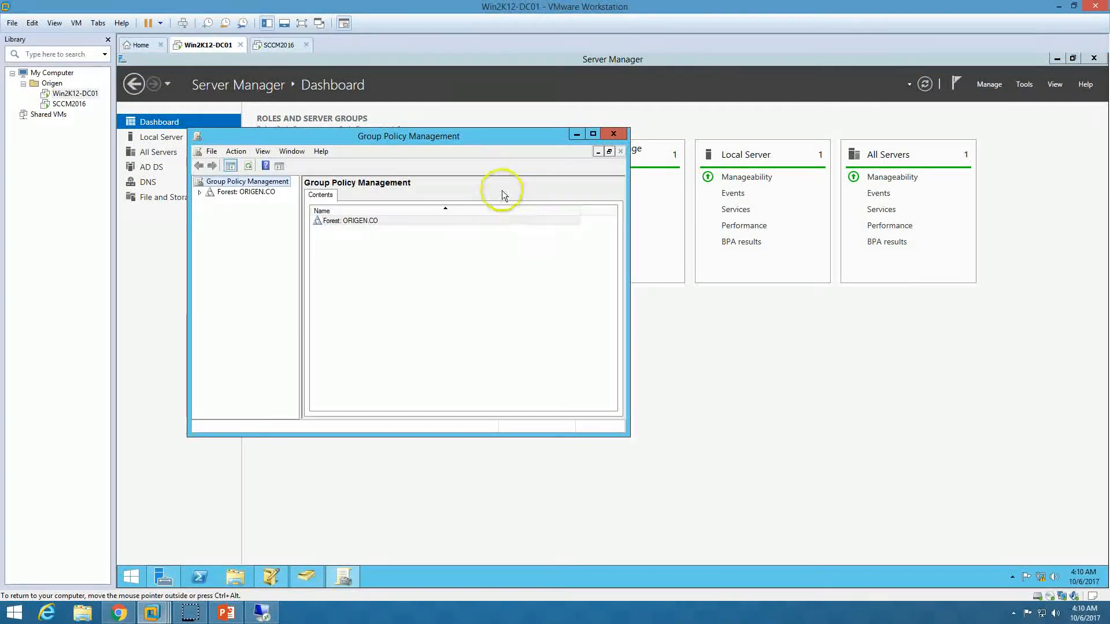
{"action": "double_click", "coordinate": [492, 137]}
{"action": "left_click", "coordinate": [125, 112]}
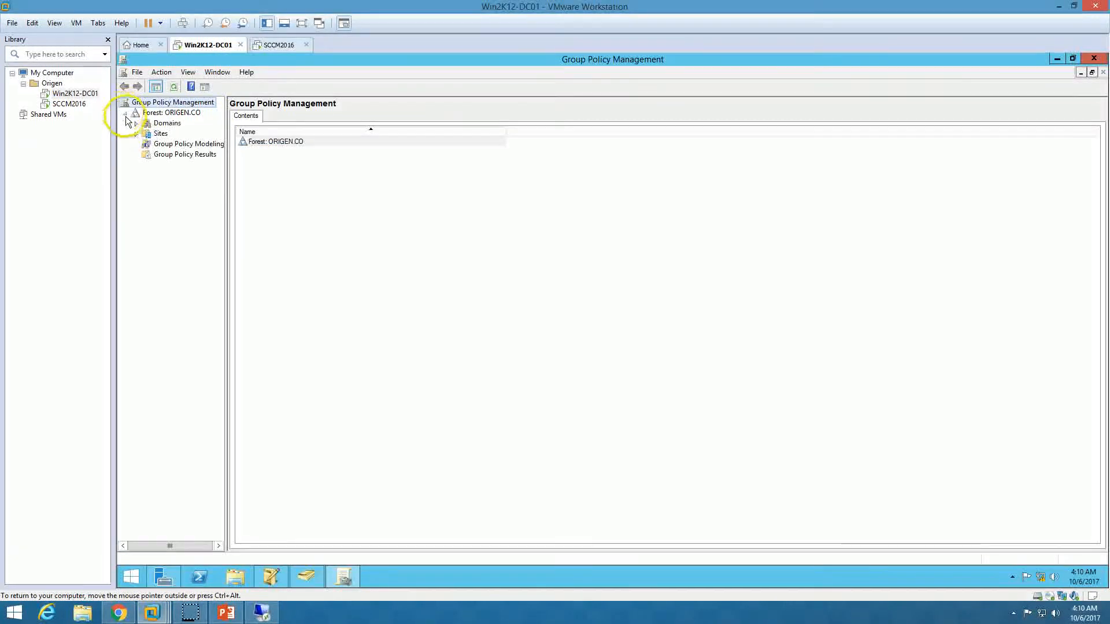
{"action": "left_click", "coordinate": [136, 124]}
{"action": "left_click", "coordinate": [147, 134]}
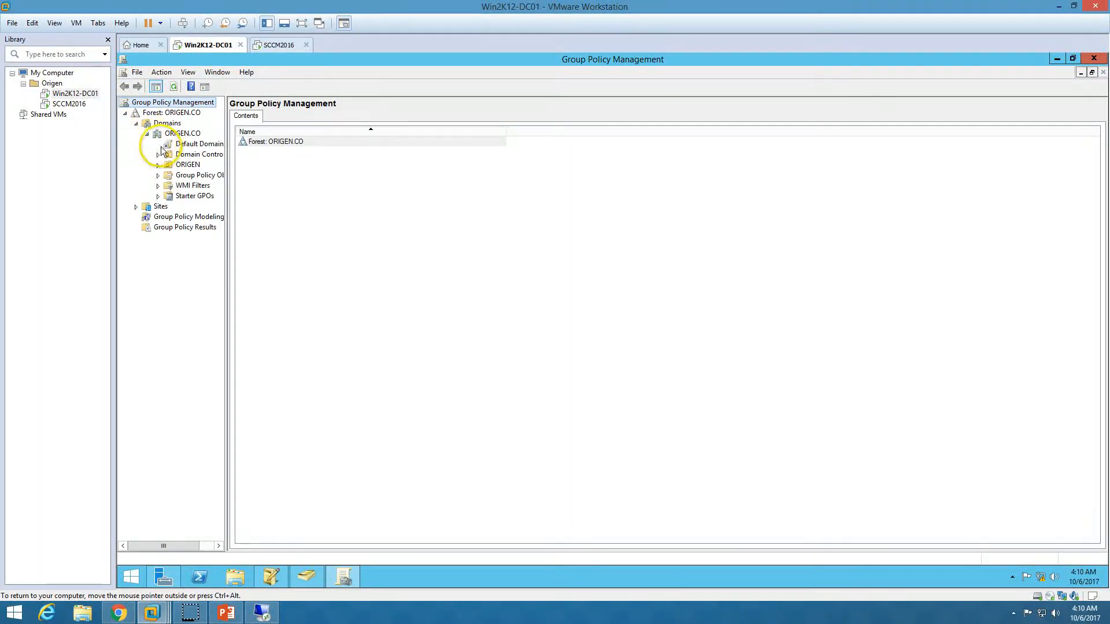
{"action": "left_click_drag", "start_coordinate": [224, 165], "coordinate": [301, 158]}
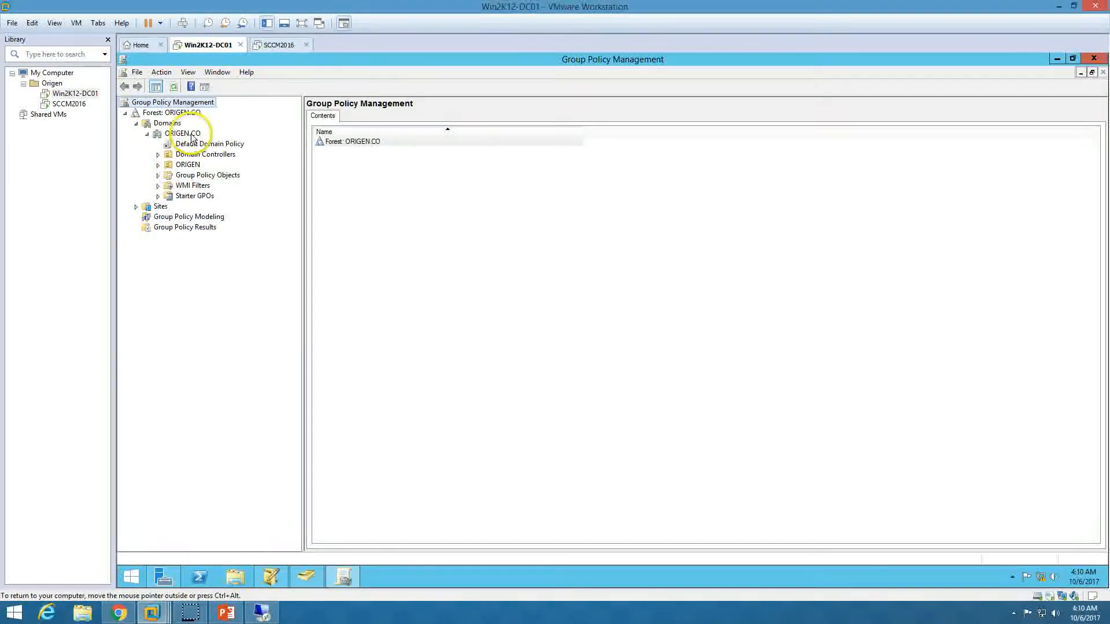
Create a new GPO named SCCM-Firewall linked to the ORIGEN.CO domain
{"action": "right_click", "coordinate": [192, 136]}
{"action": "left_click", "coordinate": [257, 141]}
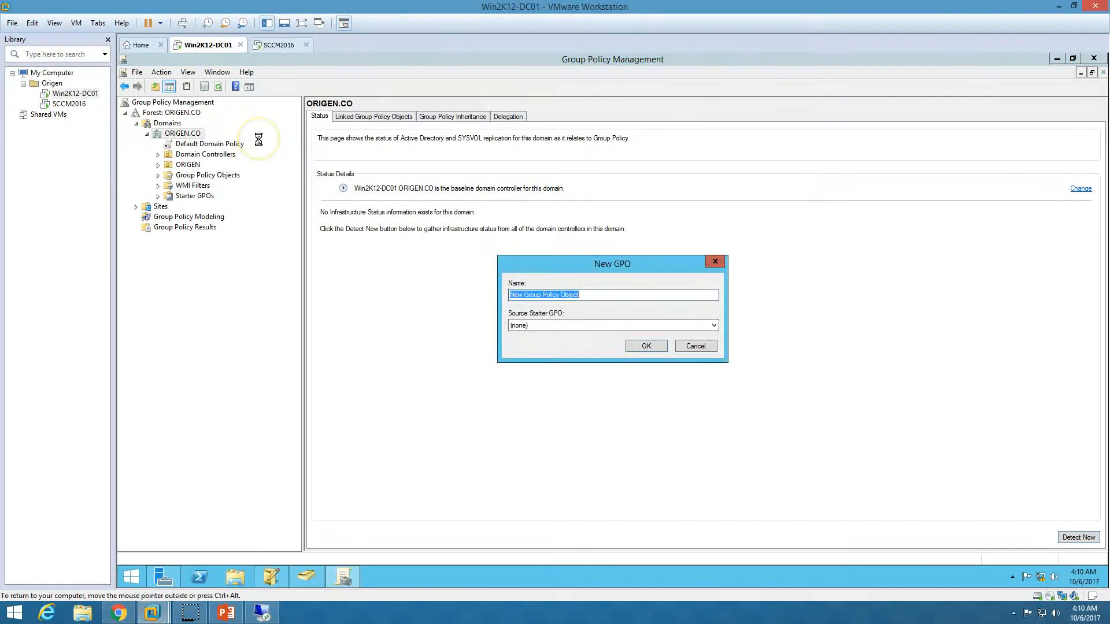
{"action": "type", "text": "SCCM"}
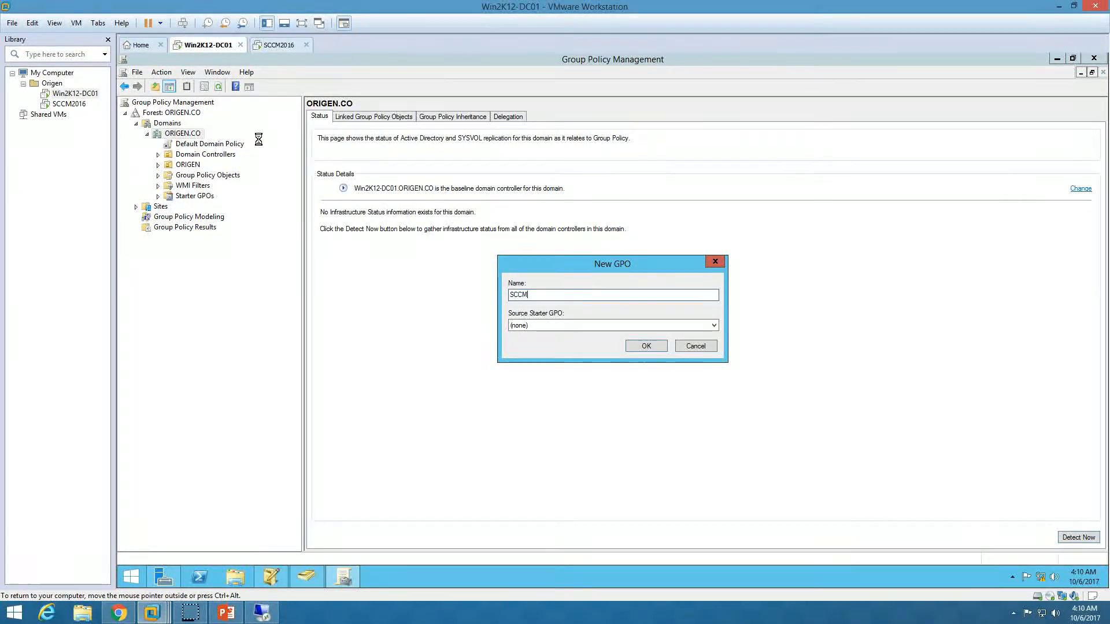
{"action": "type", "text": "-Firewall"}
{"action": "key", "text": "Return"}
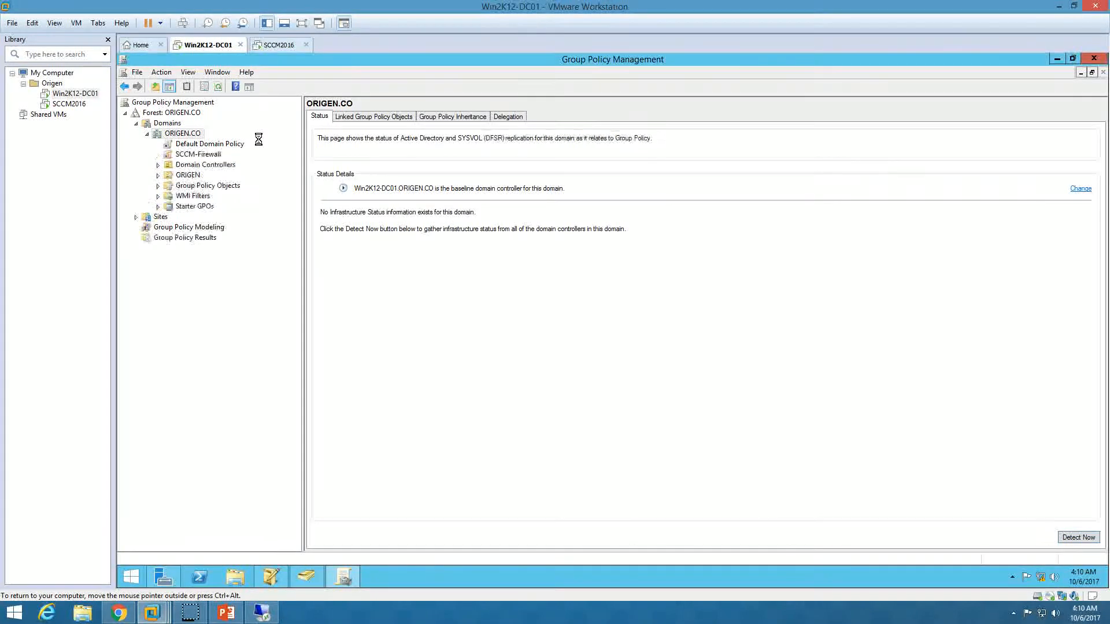
Open the SCCM-Firewall GPO for editing in a maximized Group Policy Management Editor
{"action": "left_click", "coordinate": [190, 156]}
{"action": "left_click", "coordinate": [552, 337]}
{"action": "left_click", "coordinate": [684, 340]}
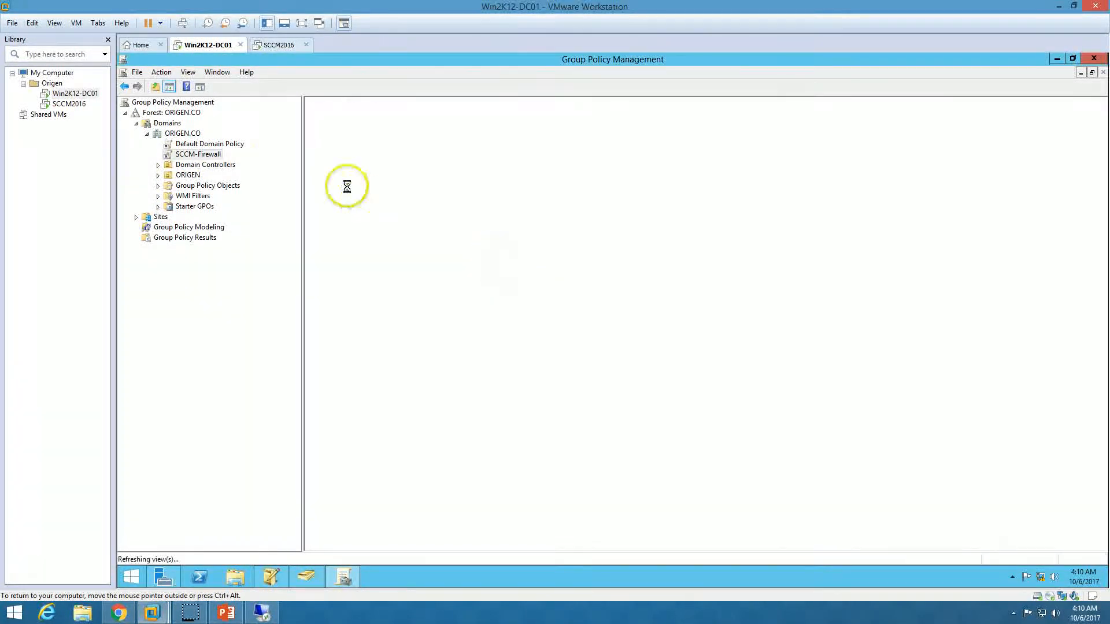
{"action": "right_click", "coordinate": [198, 154]}
{"action": "left_click", "coordinate": [225, 164]}
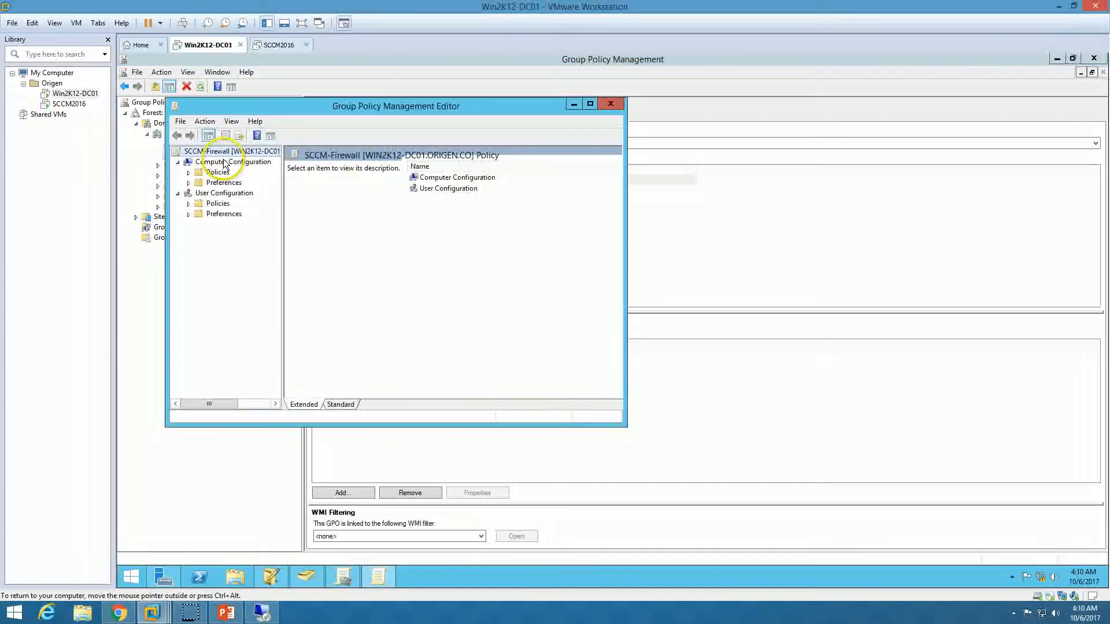
{"action": "double_click", "coordinate": [453, 106]}
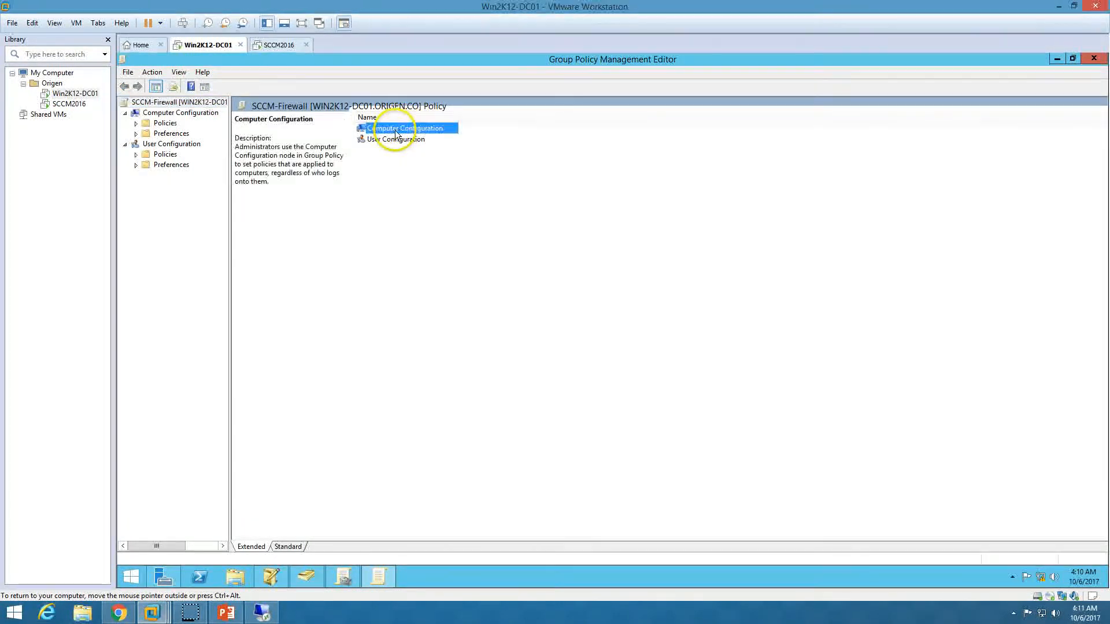
Navigate through Computer Configuration, Policies, Windows Settings and Security Settings, and expand Windows Firewall with Advanced Security to its rule categories
{"action": "double_click", "coordinate": [406, 128]}
{"action": "double_click", "coordinate": [382, 128]}
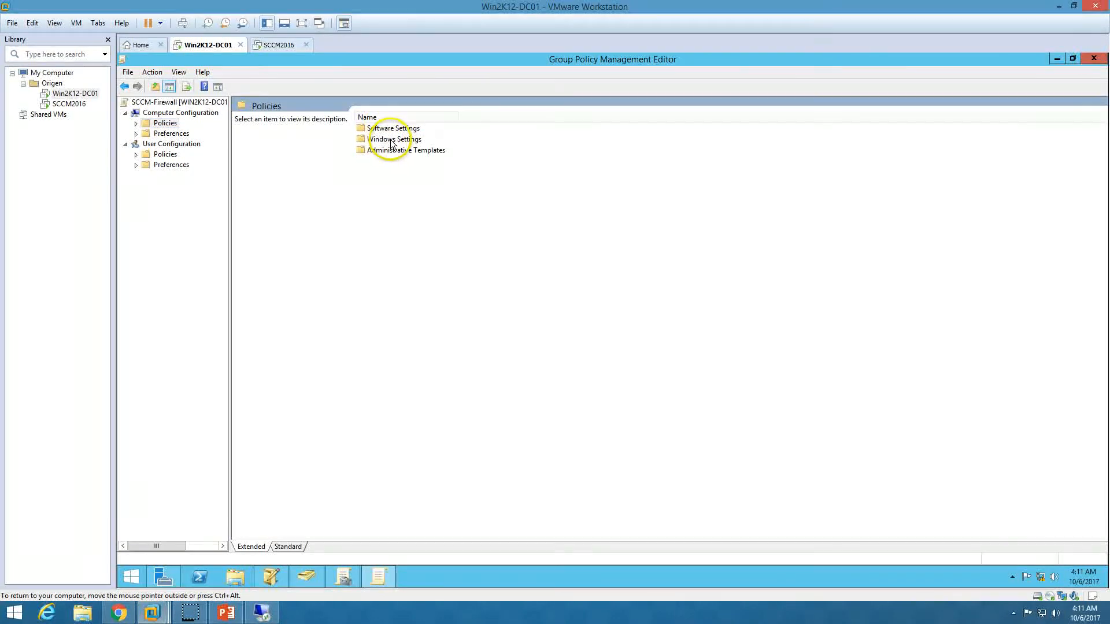
{"action": "double_click", "coordinate": [382, 139]}
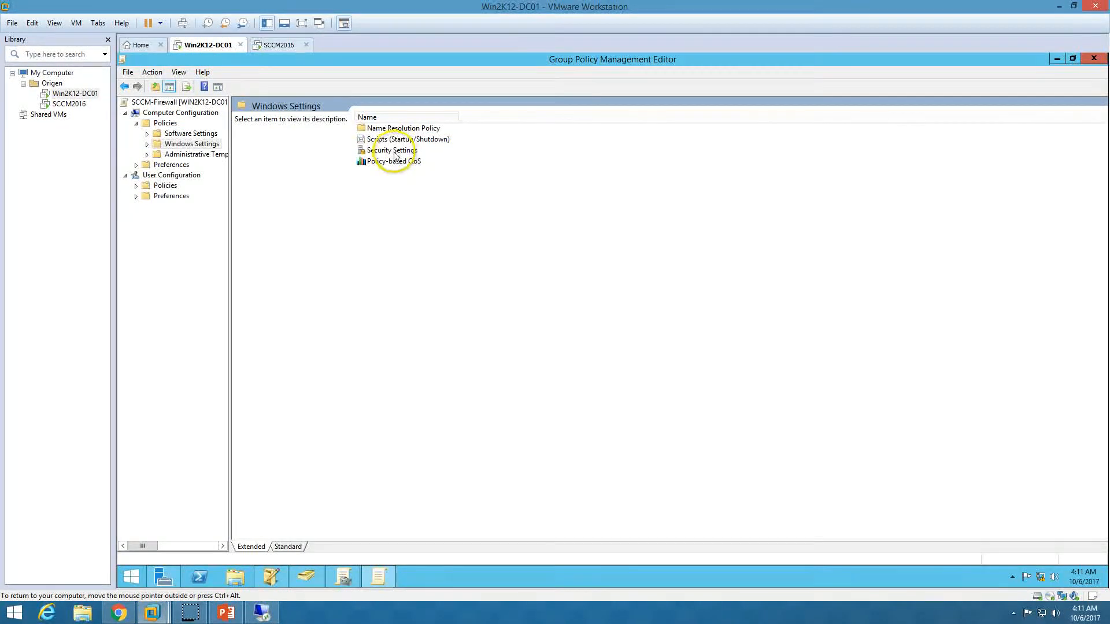
{"action": "double_click", "coordinate": [394, 150]}
{"action": "left_click", "coordinate": [323, 201]}
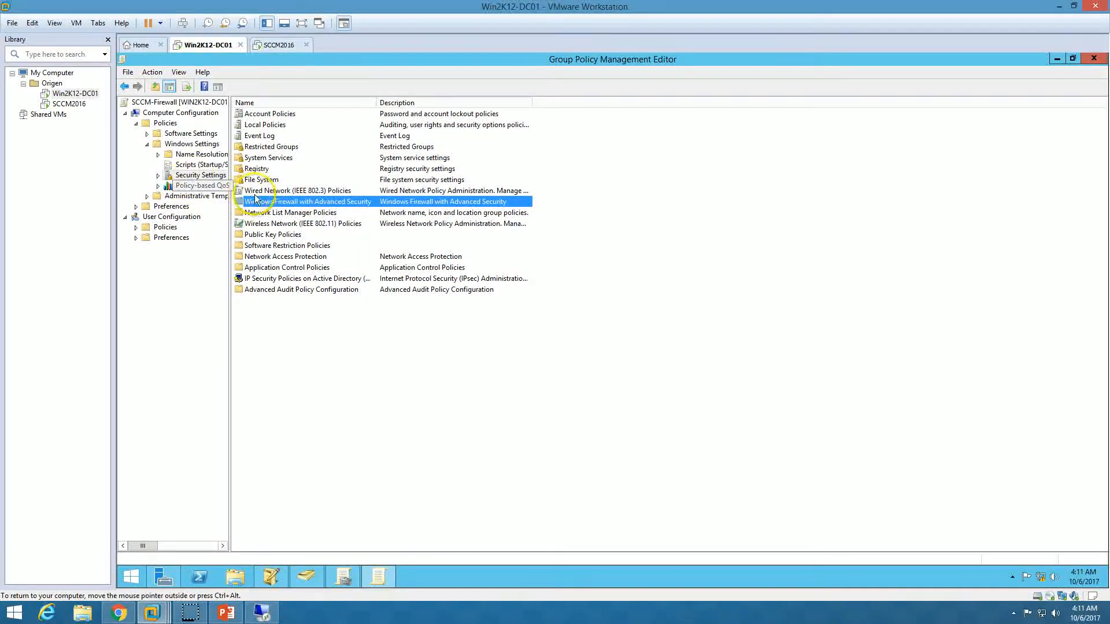
{"action": "double_click", "coordinate": [254, 203]}
{"action": "left_click", "coordinate": [168, 269]}
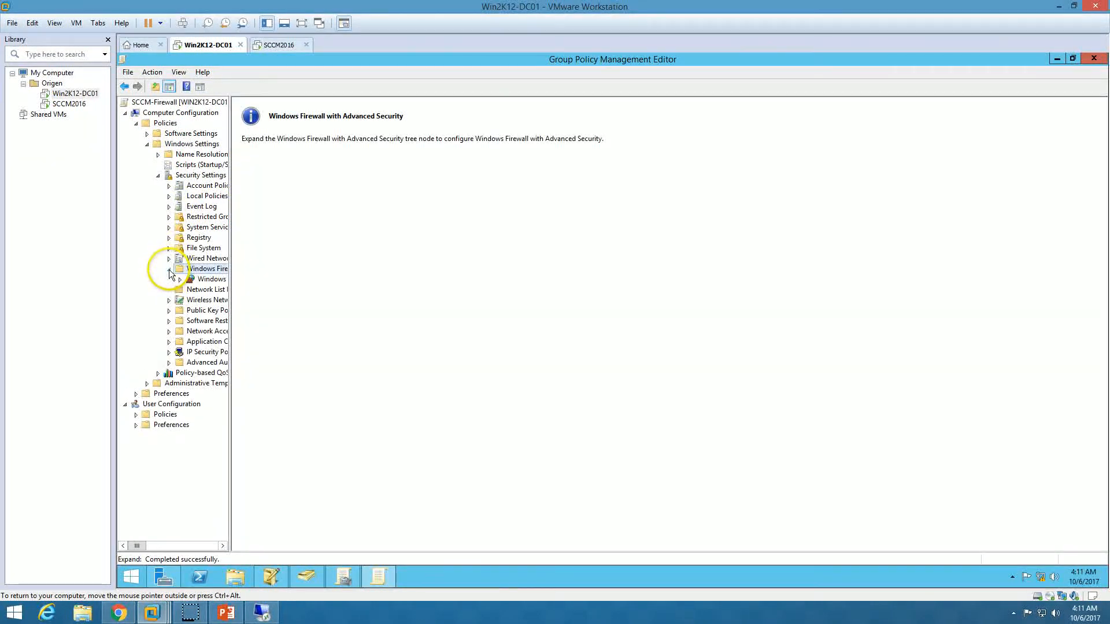
{"action": "left_click", "coordinate": [211, 278]}
{"action": "left_click", "coordinate": [180, 280]}
Create inbound firewall rules from the predefined File and Printer Sharing group, keeping all its rules and allowing the connection
{"action": "left_click", "coordinate": [216, 289]}
{"action": "right_click", "coordinate": [216, 293]}
{"action": "left_click", "coordinate": [242, 295]}
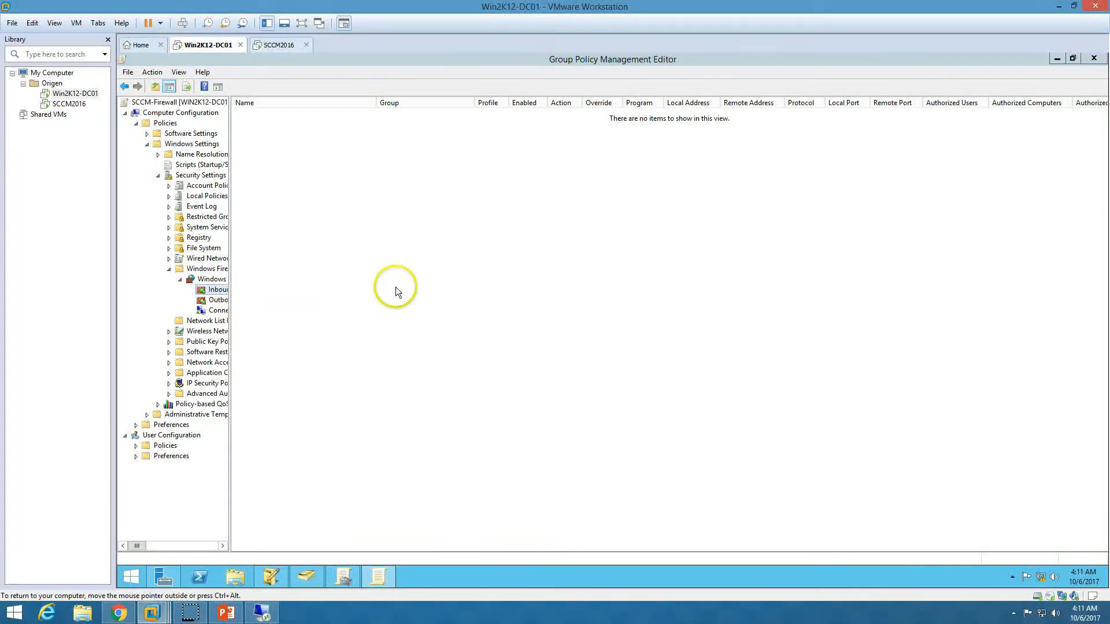
{"action": "left_click", "coordinate": [349, 284]}
{"action": "left_click", "coordinate": [350, 296]}
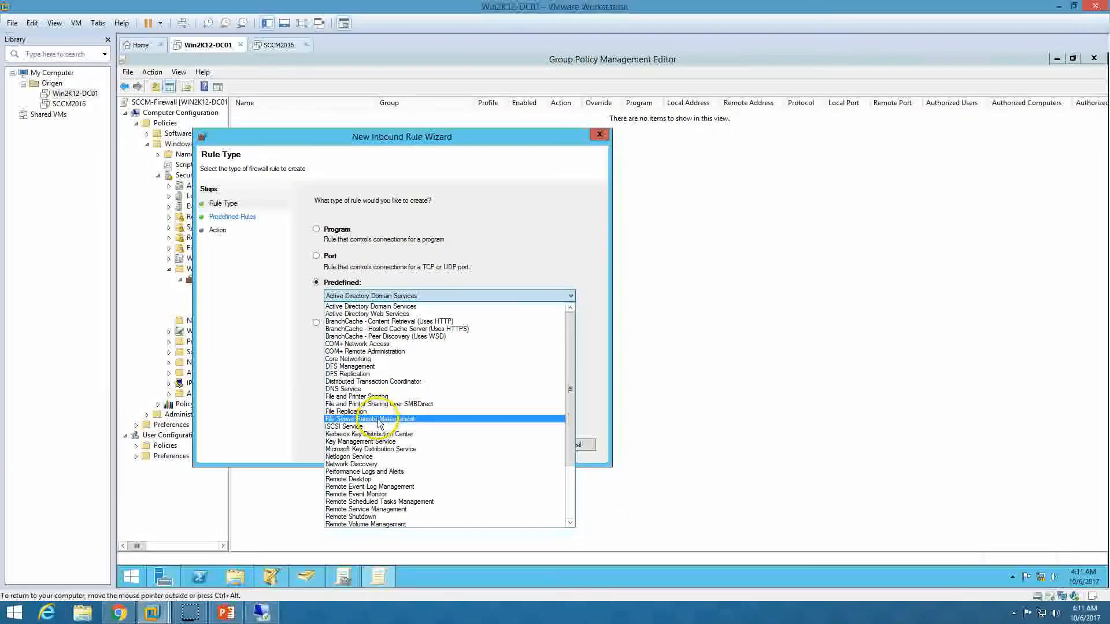
{"action": "left_click", "coordinate": [371, 397]}
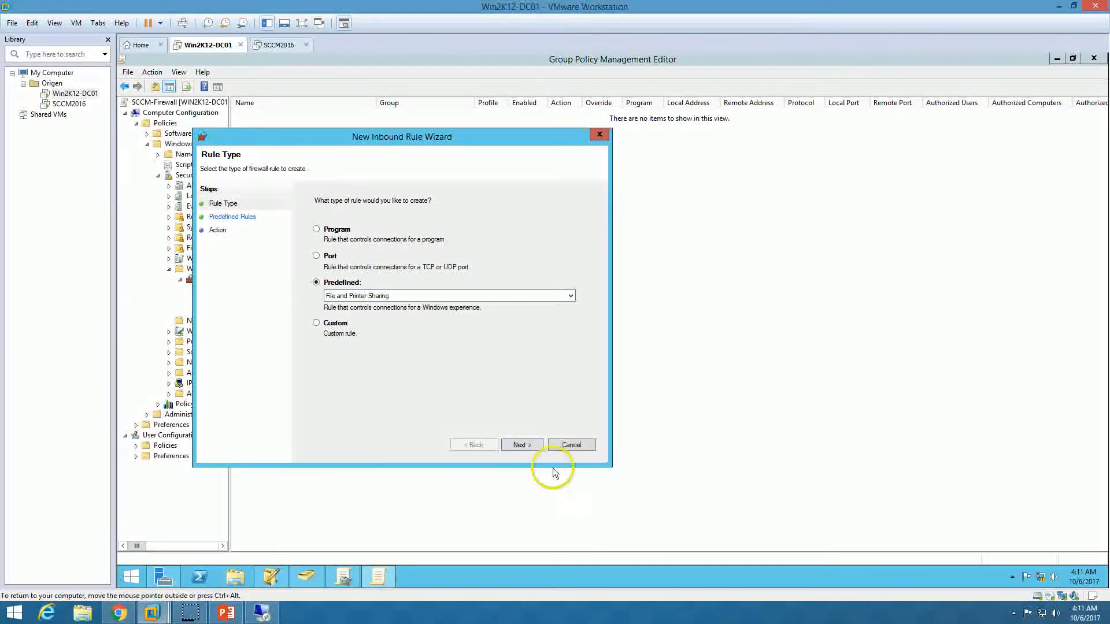
{"action": "left_click", "coordinate": [518, 444]}
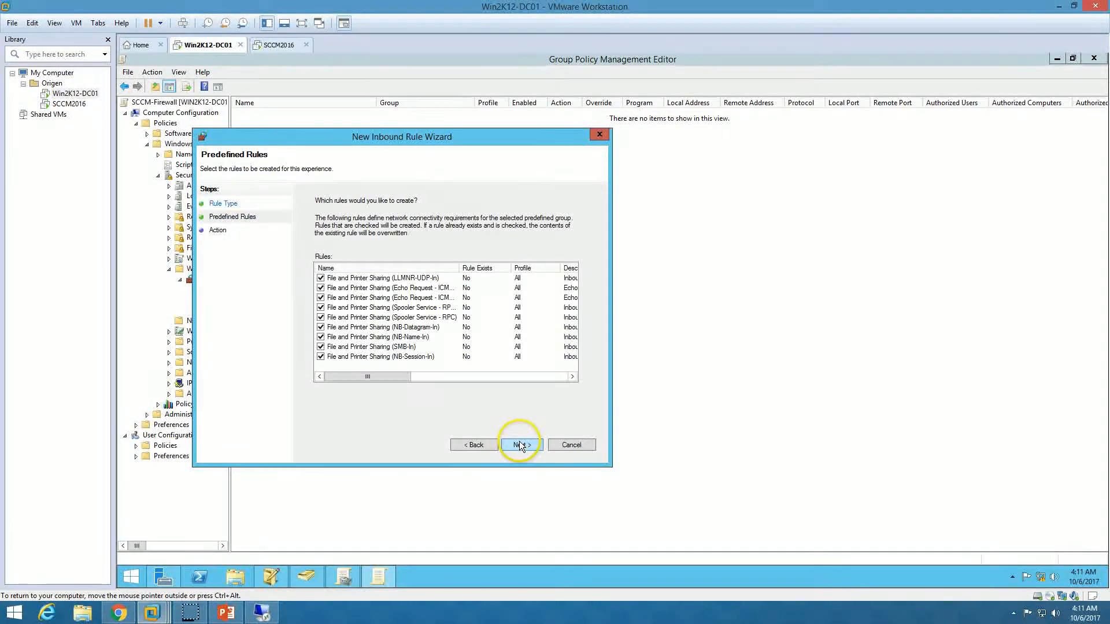
{"action": "left_click", "coordinate": [519, 444]}
{"action": "left_click", "coordinate": [522, 445]}
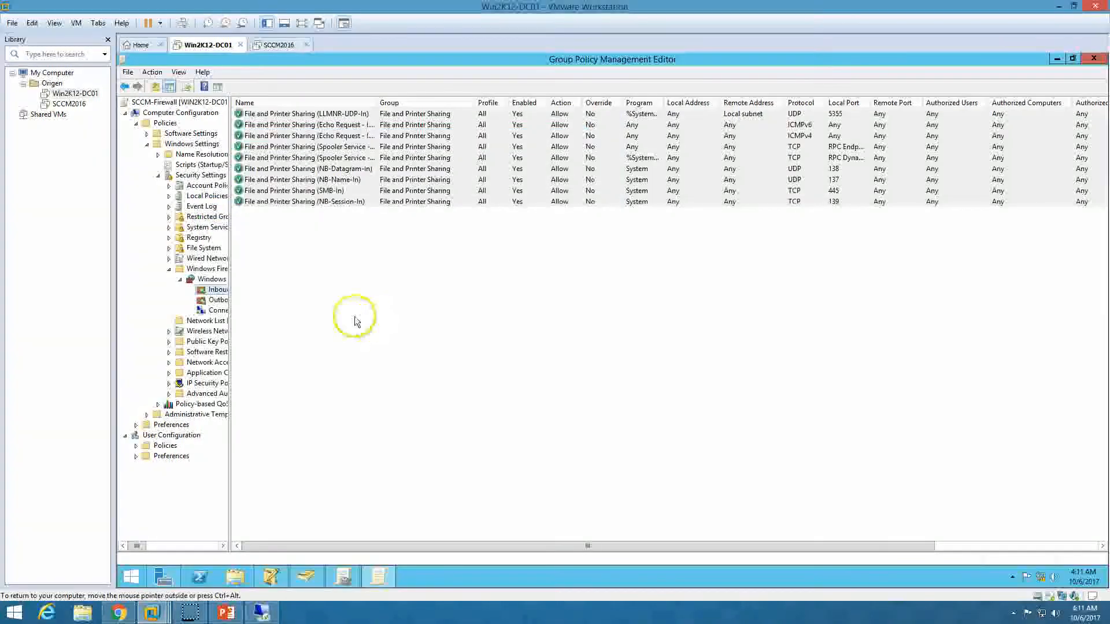
Create inbound firewall rules from the predefined Windows Management Instrumentation (WMI) group, keeping all its rules and allowing the connection
{"action": "right_click", "coordinate": [226, 291]}
{"action": "left_click", "coordinate": [255, 299]}
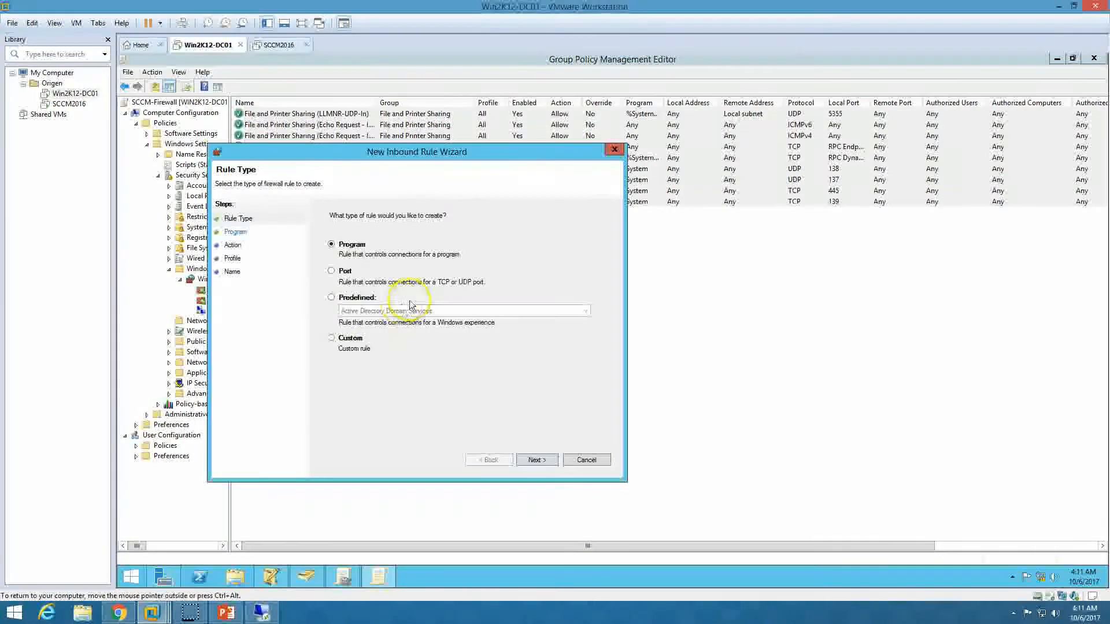
{"action": "left_click", "coordinate": [332, 297]}
{"action": "left_click", "coordinate": [382, 311]}
{"action": "scroll", "coordinate": [445, 527], "scroll_direction": "down", "scroll_amount": 5}
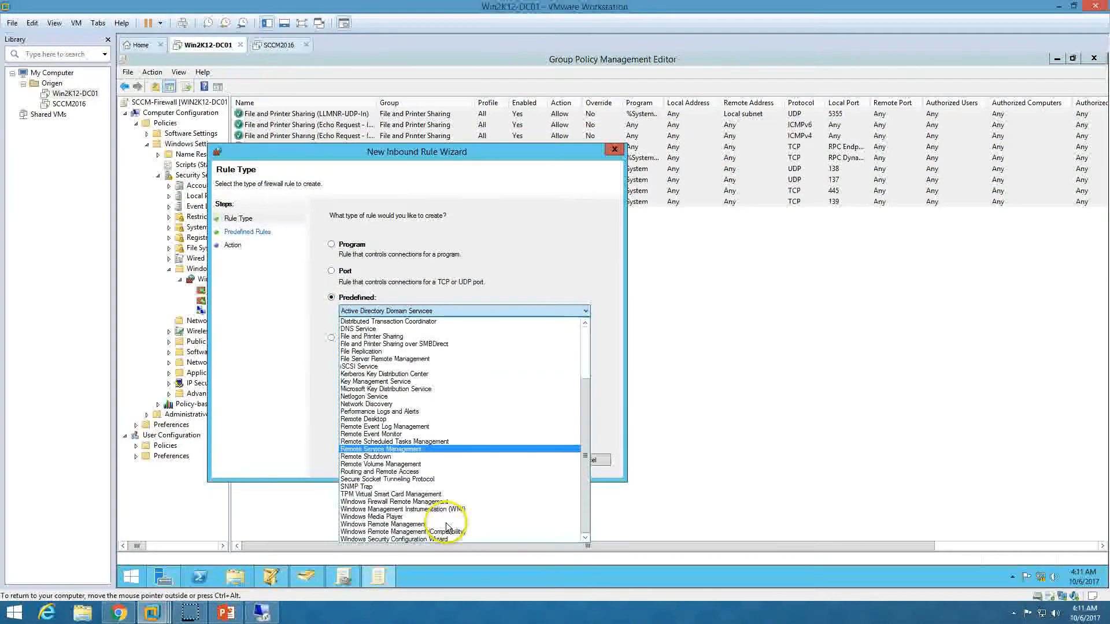
{"action": "left_click", "coordinate": [452, 525]}
{"action": "left_click", "coordinate": [537, 461]}
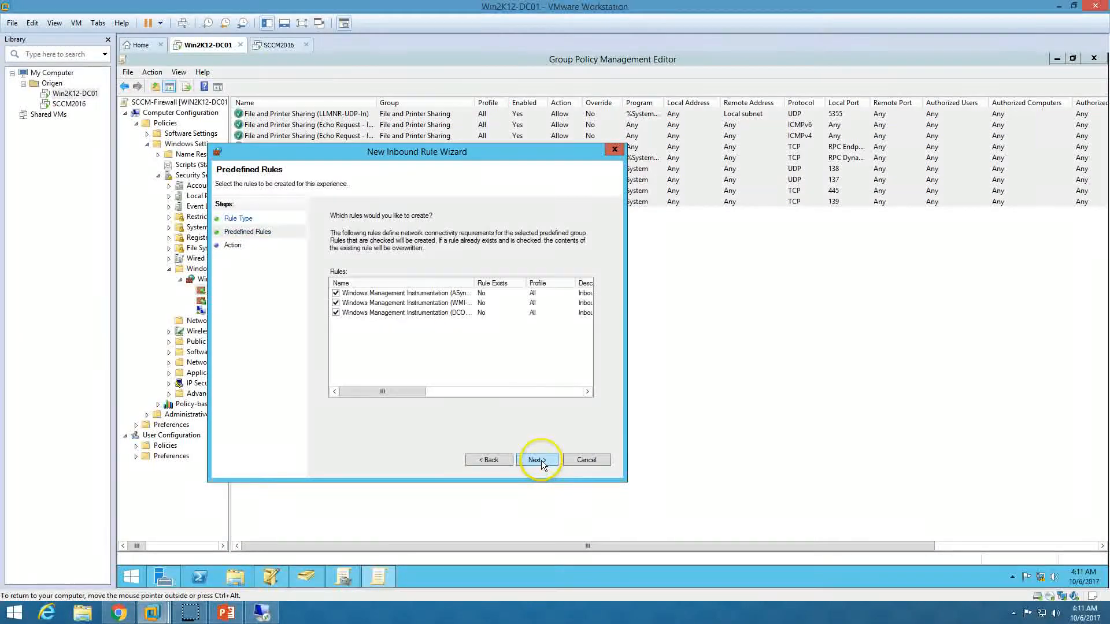
{"action": "left_click", "coordinate": [540, 462]}
{"action": "left_click", "coordinate": [538, 461]}
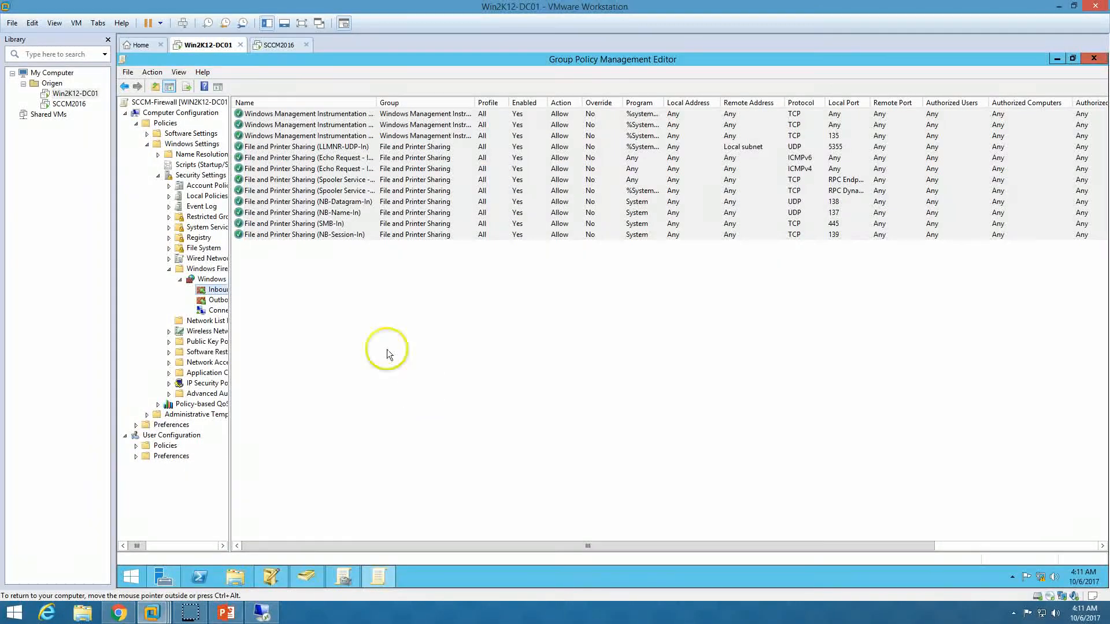
Create outbound firewall rules from the predefined File and Printer Sharing group, keeping all its rules and allowing the connection
{"action": "left_click", "coordinate": [220, 301]}
{"action": "right_click", "coordinate": [219, 301]}
{"action": "left_click", "coordinate": [242, 308]}
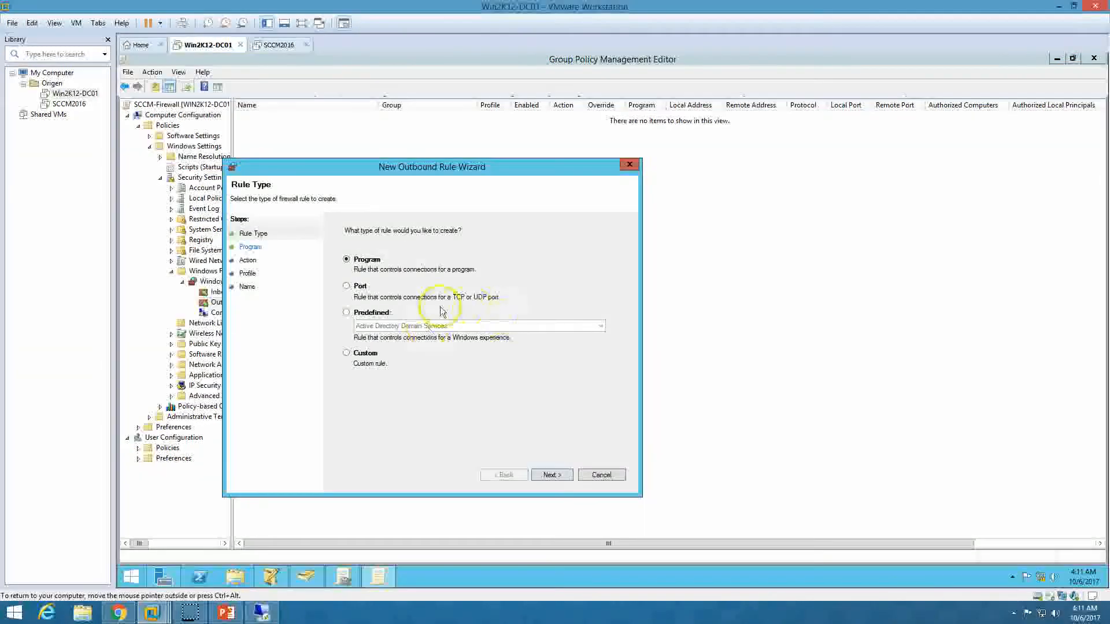
{"action": "left_click", "coordinate": [372, 312]}
{"action": "left_click", "coordinate": [417, 326]}
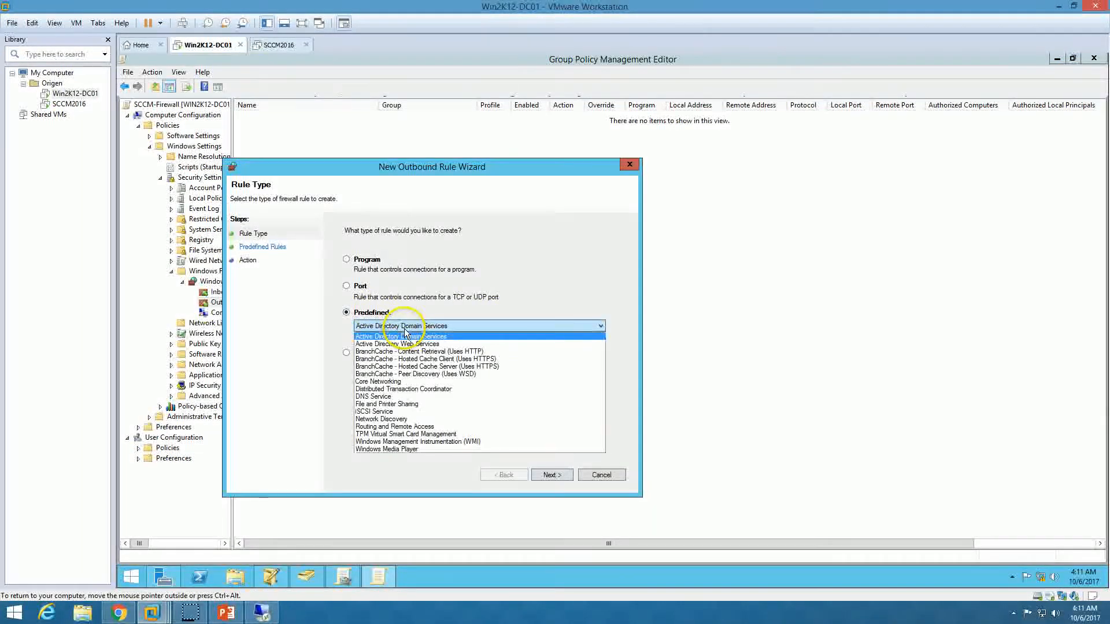
{"action": "left_click", "coordinate": [406, 403]}
{"action": "left_click", "coordinate": [549, 475]}
{"action": "left_click", "coordinate": [549, 476]}
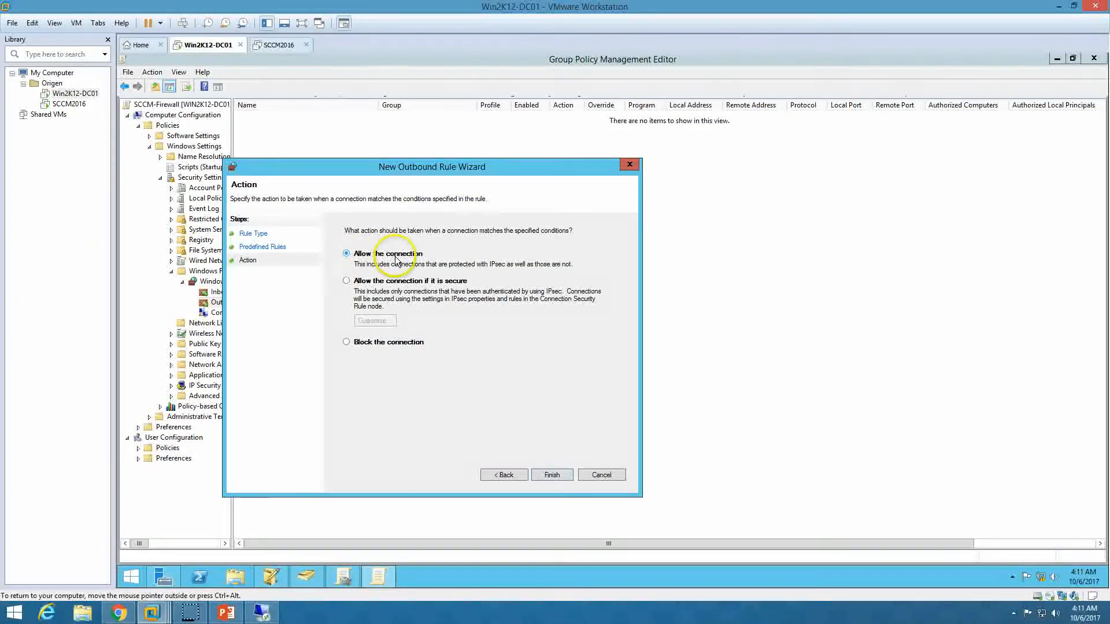
{"action": "left_click", "coordinate": [550, 476]}
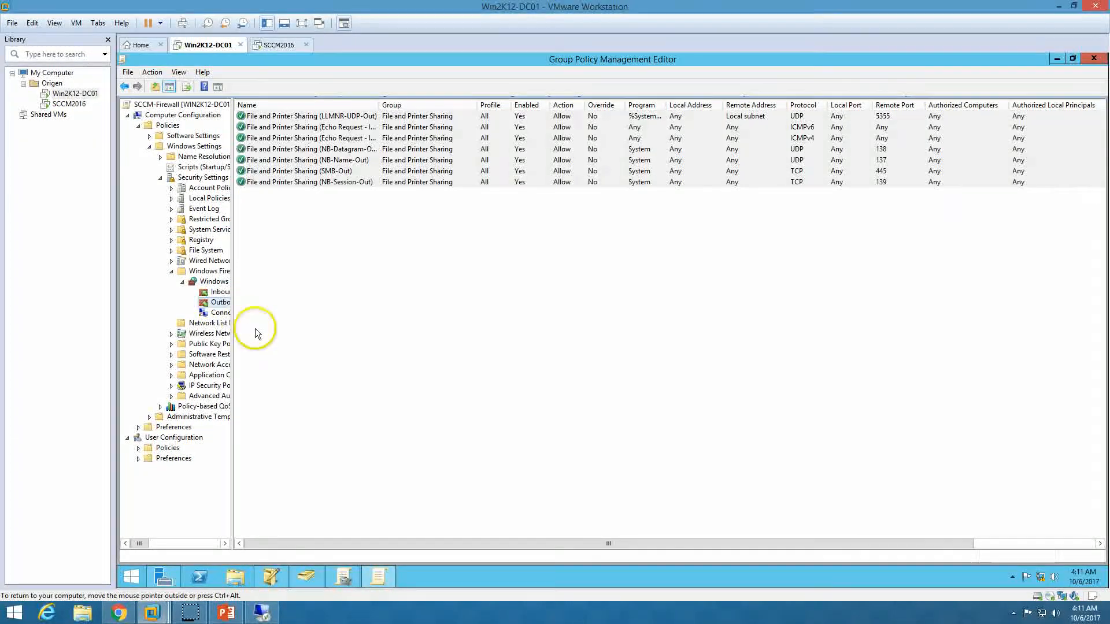
Create an outbound firewall rule from the predefined Windows Management Instrumentation (WMI) group, keeping its rule and allowing the connection
{"action": "right_click", "coordinate": [229, 302]}
{"action": "left_click", "coordinate": [240, 315]}
{"action": "left_click", "coordinate": [386, 328]}
{"action": "left_click", "coordinate": [399, 342]}
{"action": "left_click", "coordinate": [451, 456]}
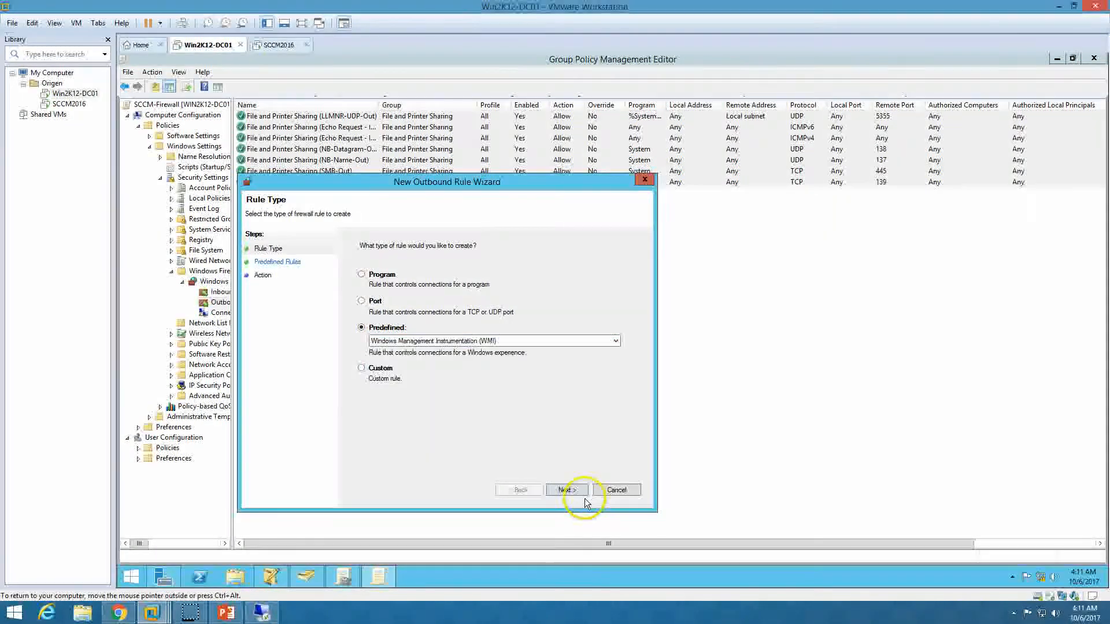
{"action": "left_click", "coordinate": [567, 489]}
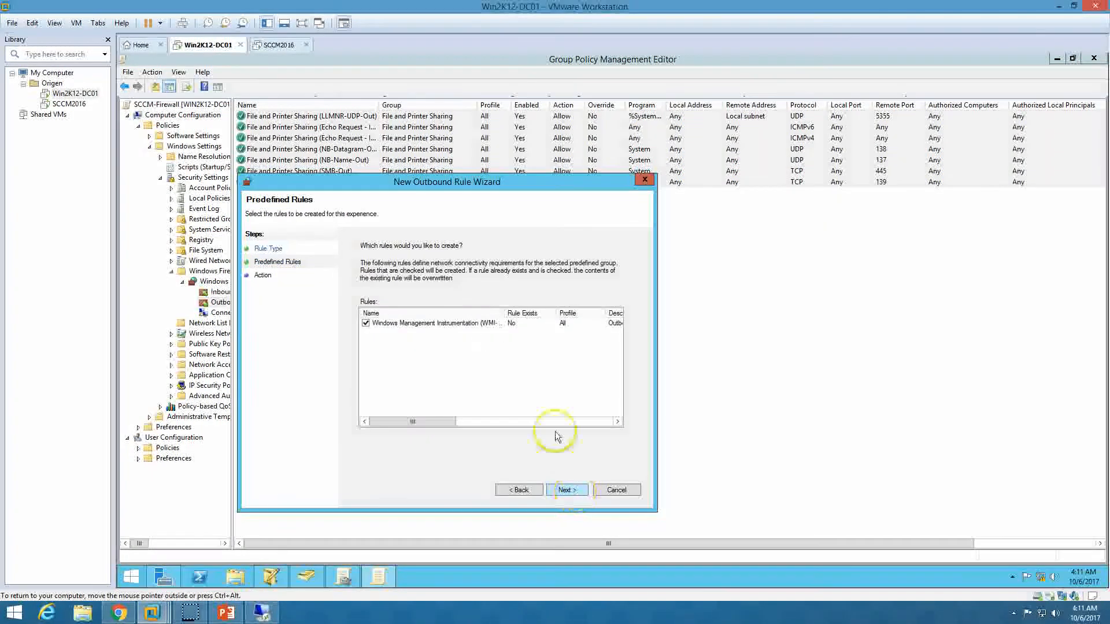
{"action": "left_click", "coordinate": [565, 492]}
{"action": "left_click", "coordinate": [585, 490]}
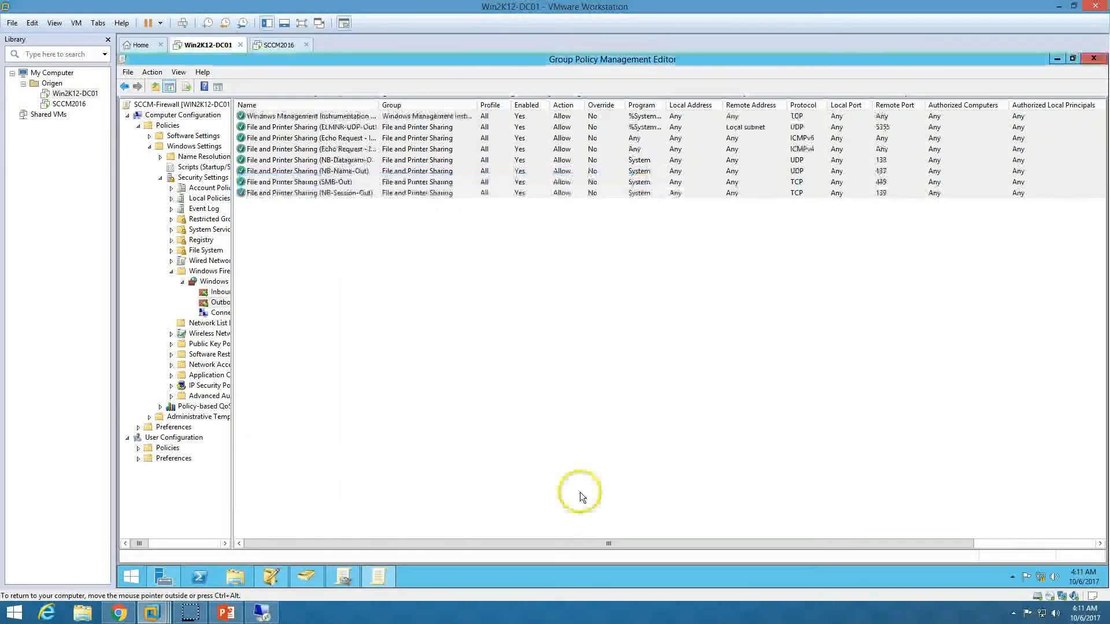
Review the inbound and outbound rule lists of the SCCM-Firewall policy and close the policy editor
{"action": "left_click", "coordinate": [220, 292]}
{"action": "left_click", "coordinate": [220, 303]}
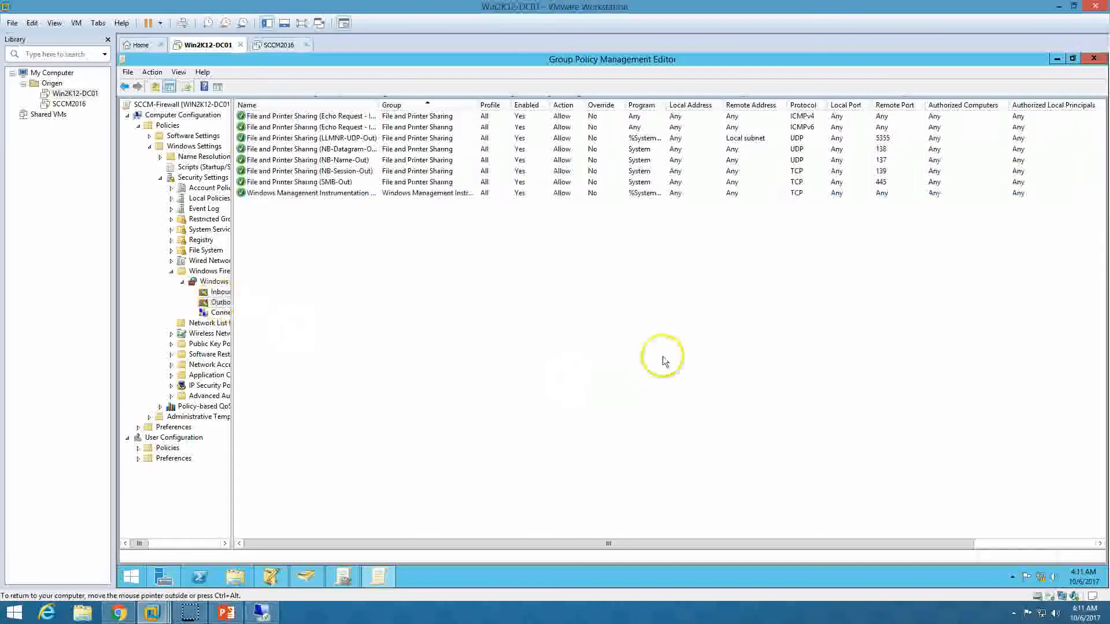
{"action": "left_click", "coordinate": [1094, 58]}
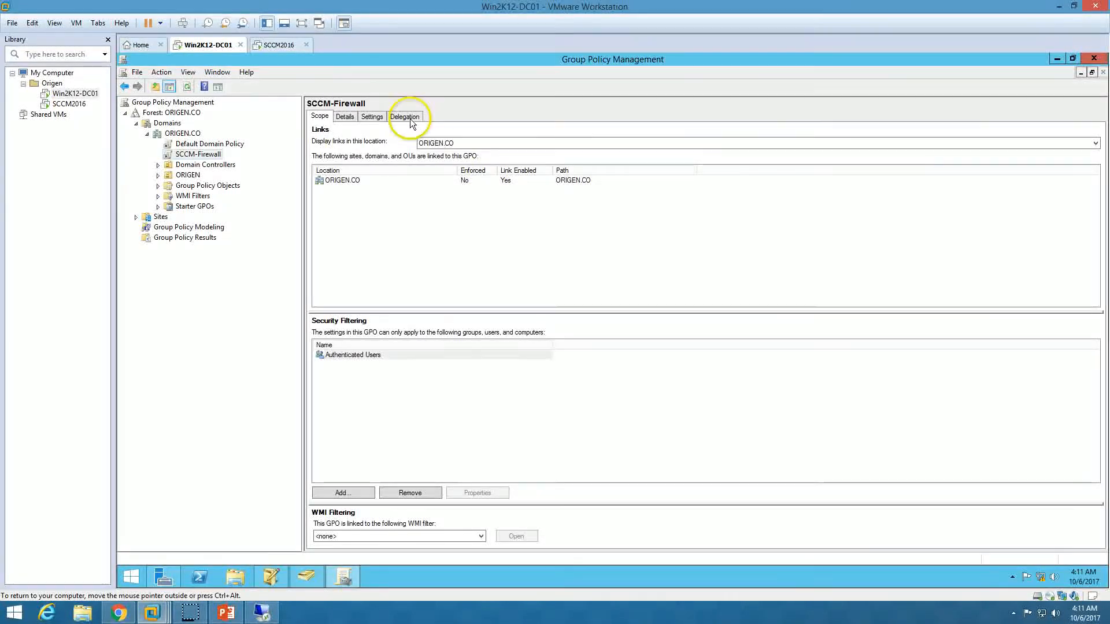
Switch to the SCCM2016 virtual machine, check the Post-deployment Configuration task and its notification, and close the task details
{"action": "left_click", "coordinate": [280, 45]}
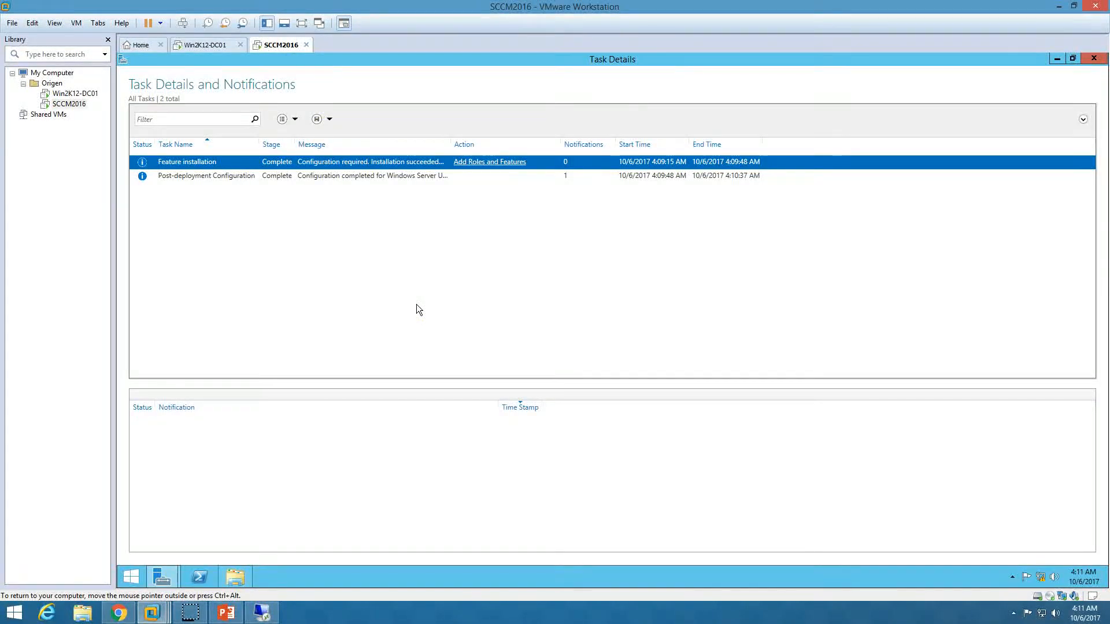
{"action": "left_click", "coordinate": [292, 176]}
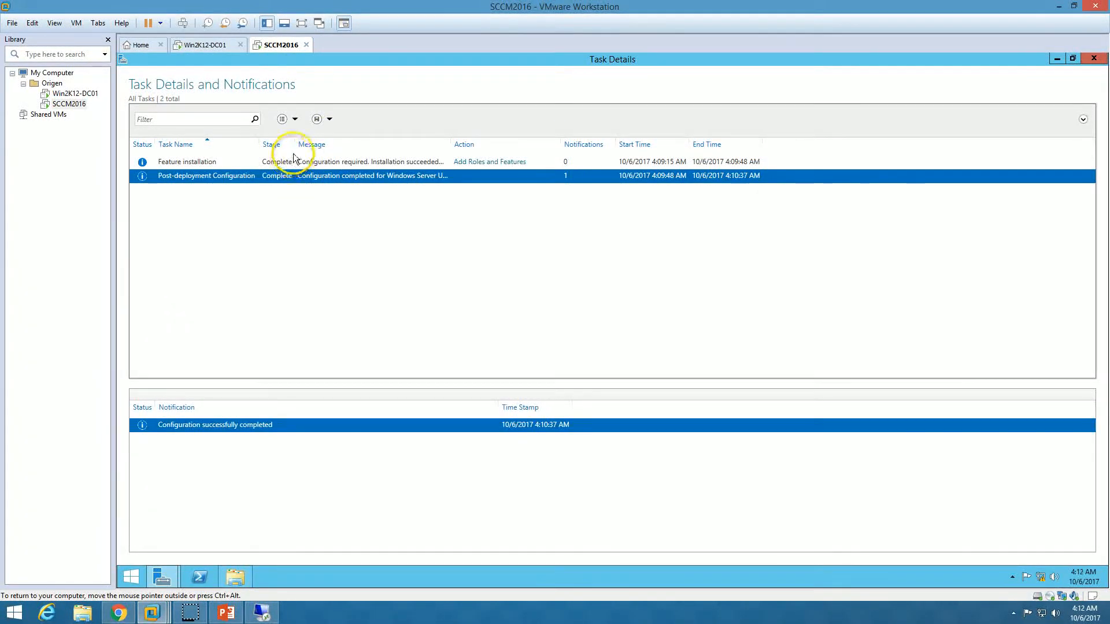
{"action": "left_click", "coordinate": [299, 145]}
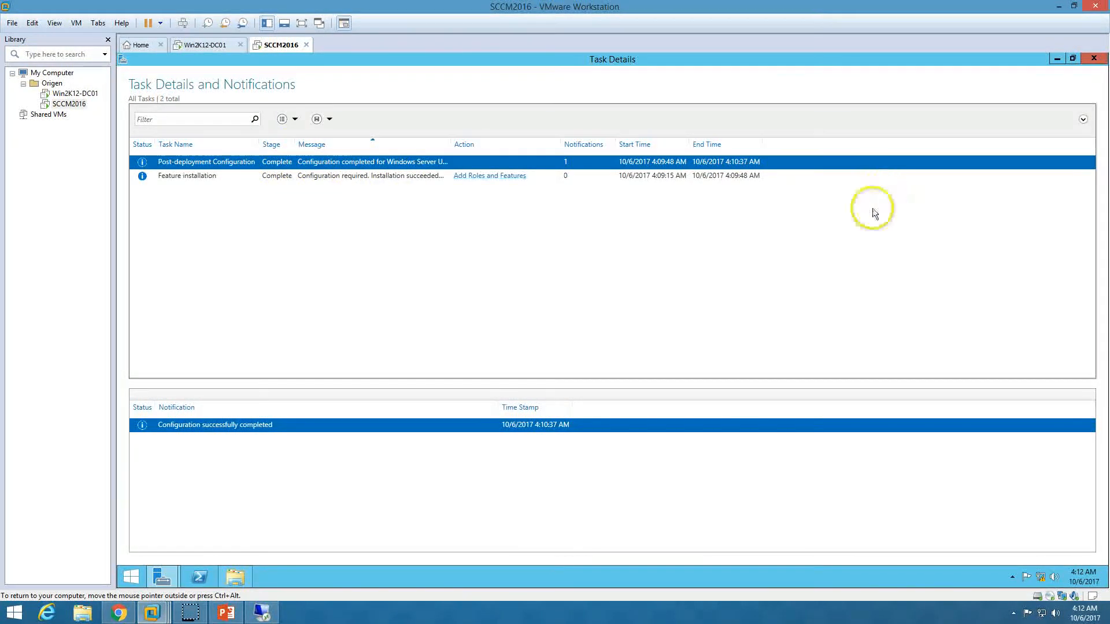
{"action": "left_click", "coordinate": [1093, 58]}
{"action": "left_click", "coordinate": [925, 85]}
Refresh Group Policy on SCCM2016 by running gpupdate in a Command Prompt
{"action": "right_click", "coordinate": [131, 576]}
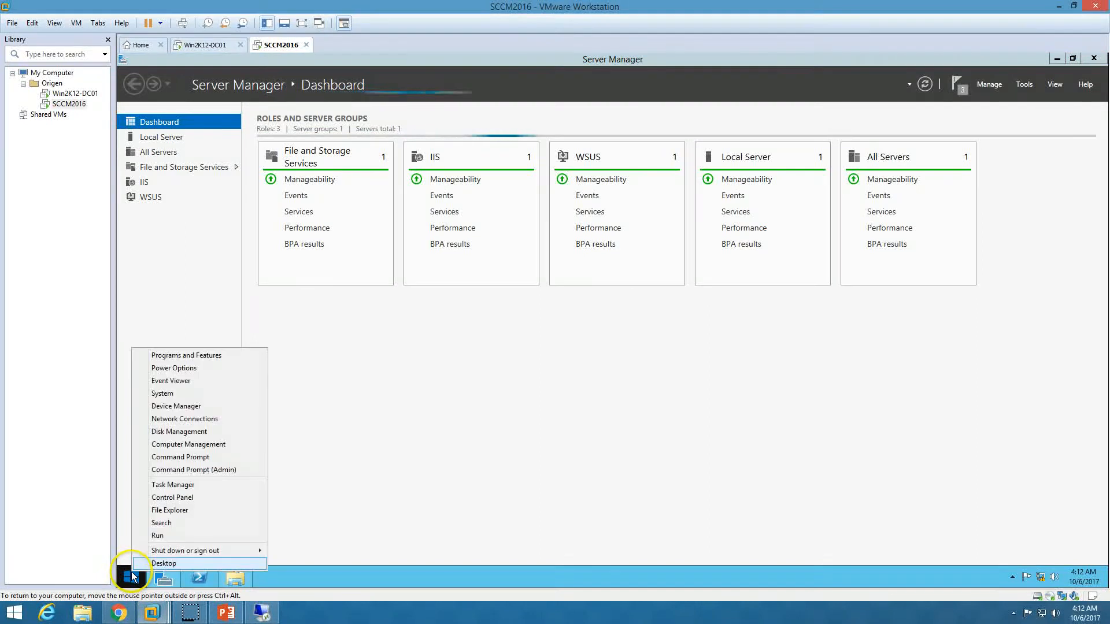
{"action": "left_click", "coordinate": [196, 457]}
{"action": "type", "text": "gpupdate"}
{"action": "key", "text": "Return"}
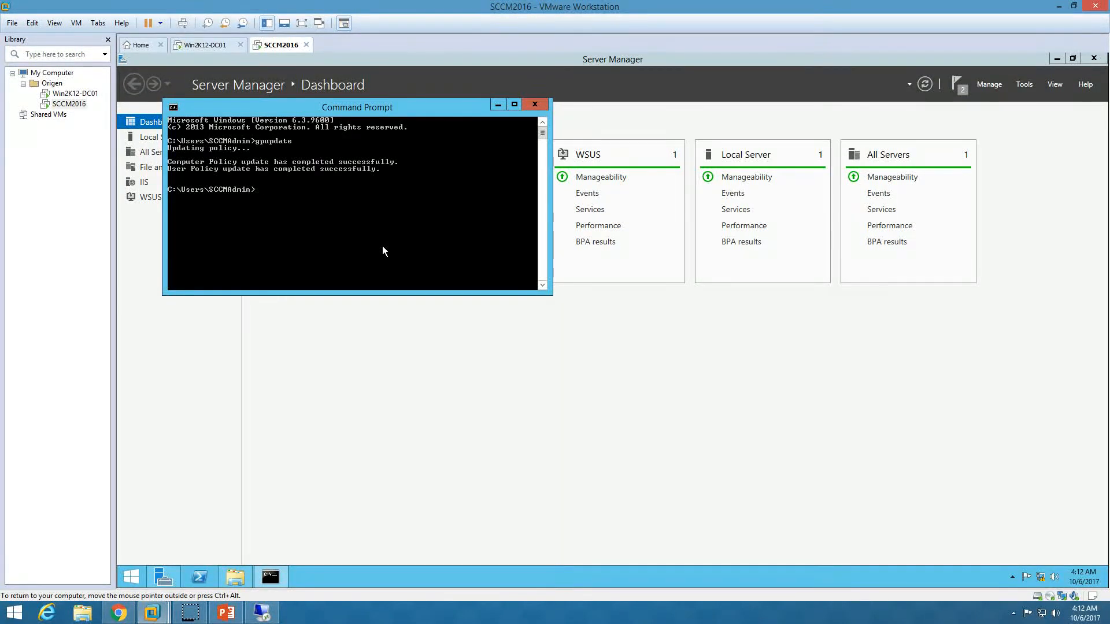
Launch the Resultant Set of Policy console with rsop.msc and move it clear of the Command Prompt window
{"action": "type", "text": "rsop.msc"}
{"action": "key", "text": "Return"}
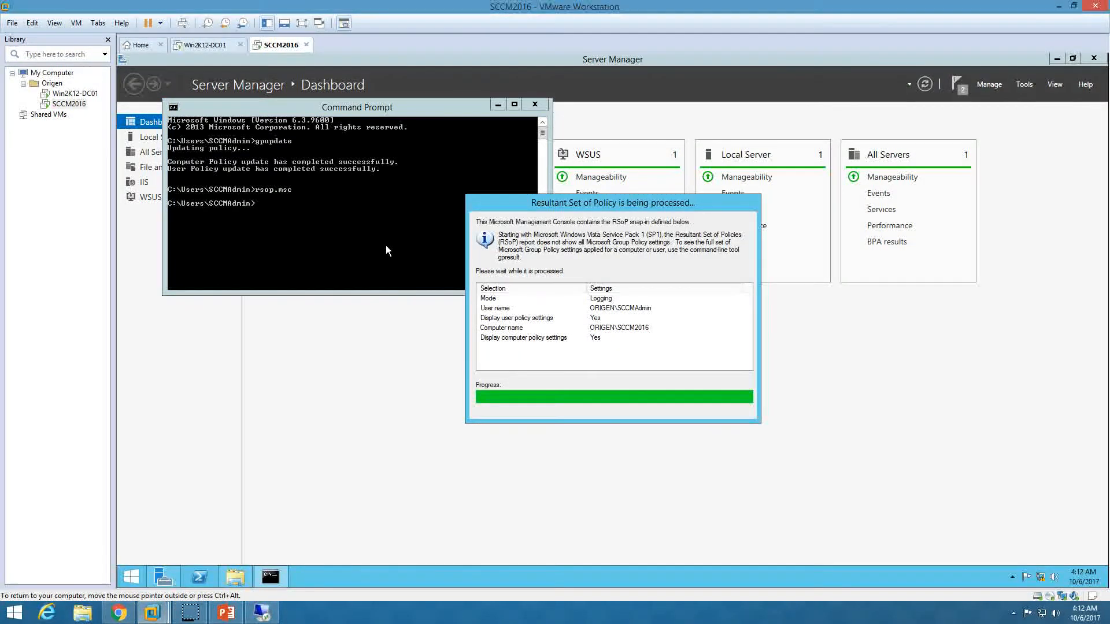
{"action": "left_click_drag", "start_coordinate": [385, 105], "coordinate": [379, 283]}
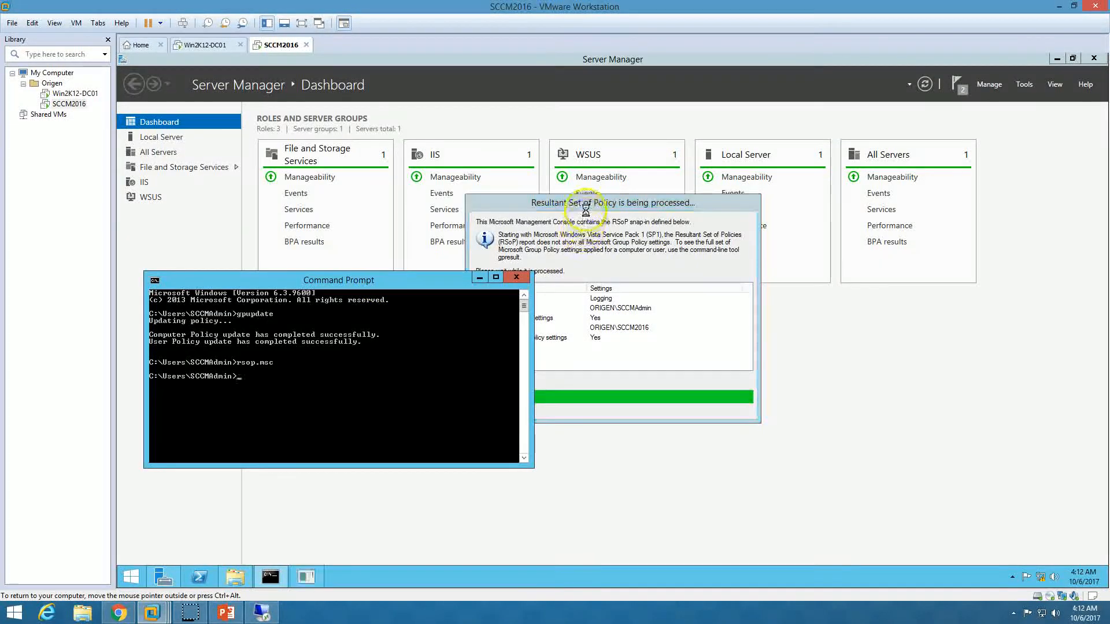
{"action": "left_click_drag", "start_coordinate": [591, 201], "coordinate": [663, 291]}
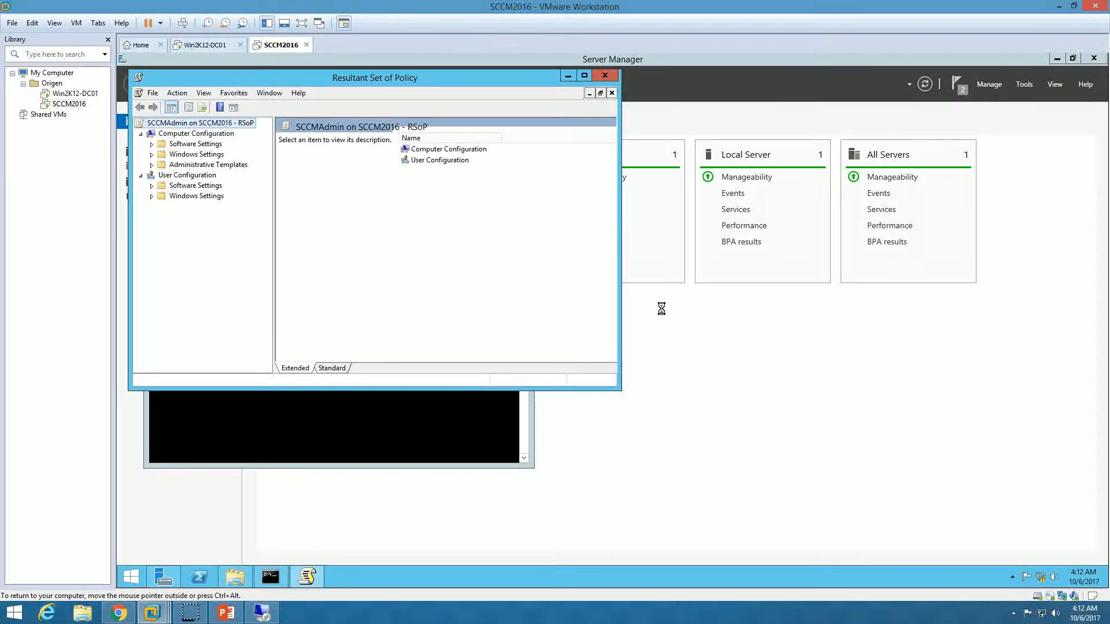
{"action": "left_click_drag", "start_coordinate": [446, 75], "coordinate": [784, 156]}
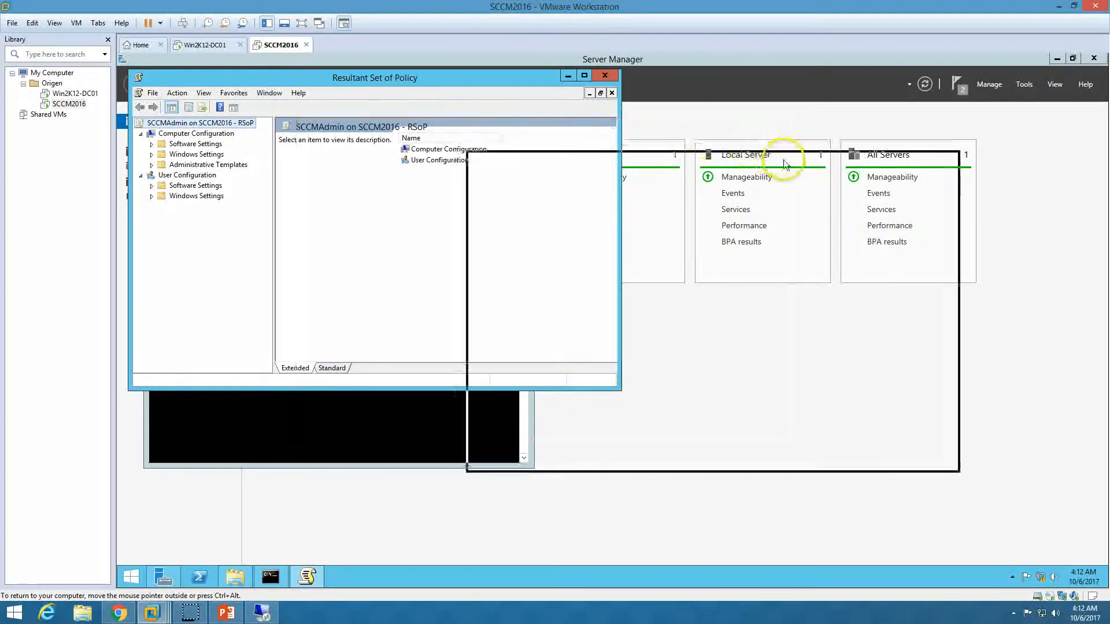
Check the GPOs applied to Computer Configuration in its properties, displaying all GPOs with filtering status and scope of management
{"action": "left_click", "coordinate": [543, 216]}
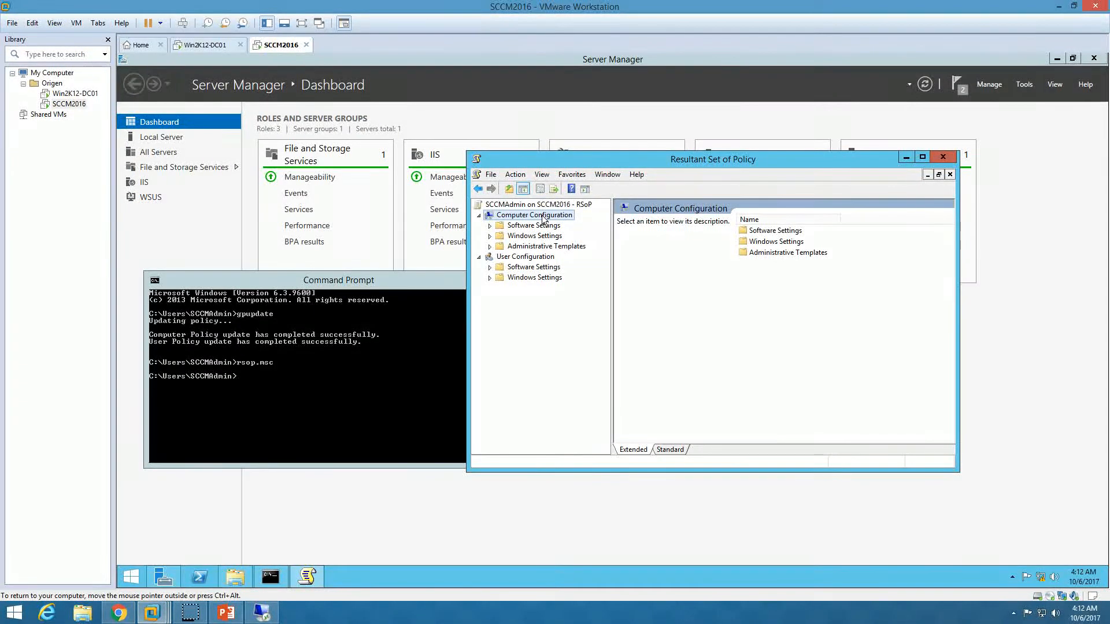
{"action": "right_click", "coordinate": [543, 216]}
{"action": "left_click", "coordinate": [578, 280]}
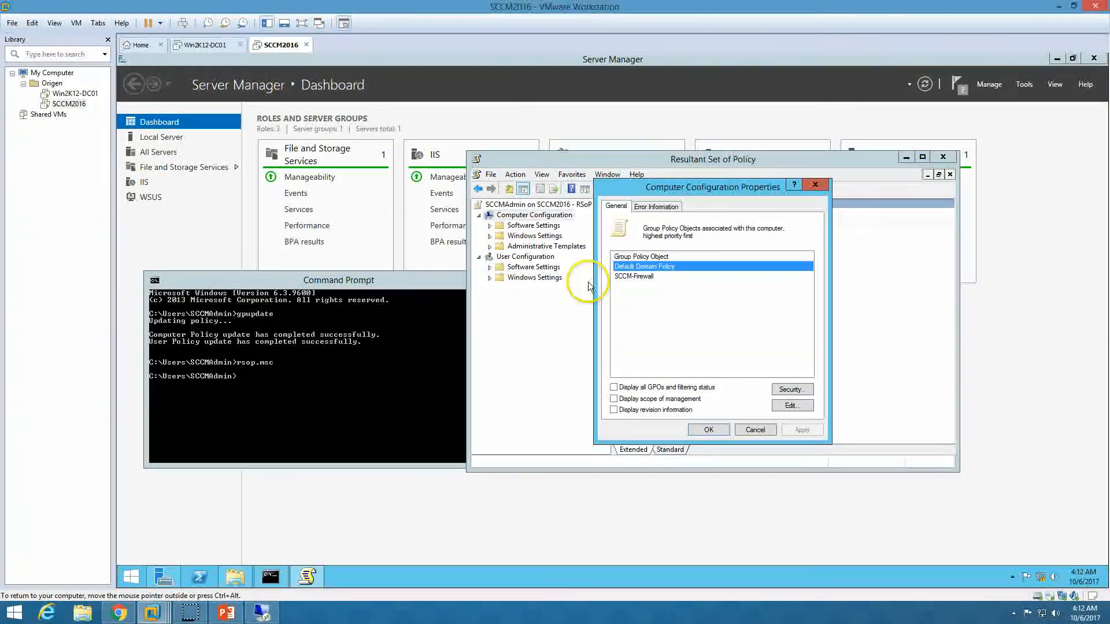
{"action": "left_click", "coordinate": [642, 277]}
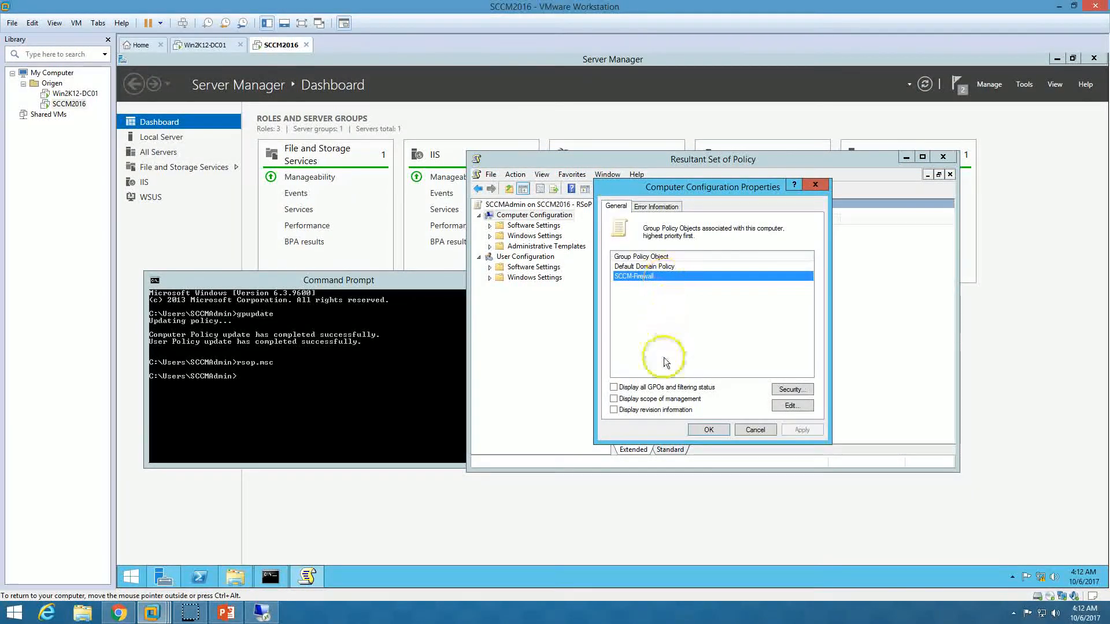
{"action": "left_click", "coordinate": [650, 387]}
{"action": "left_click", "coordinate": [661, 400]}
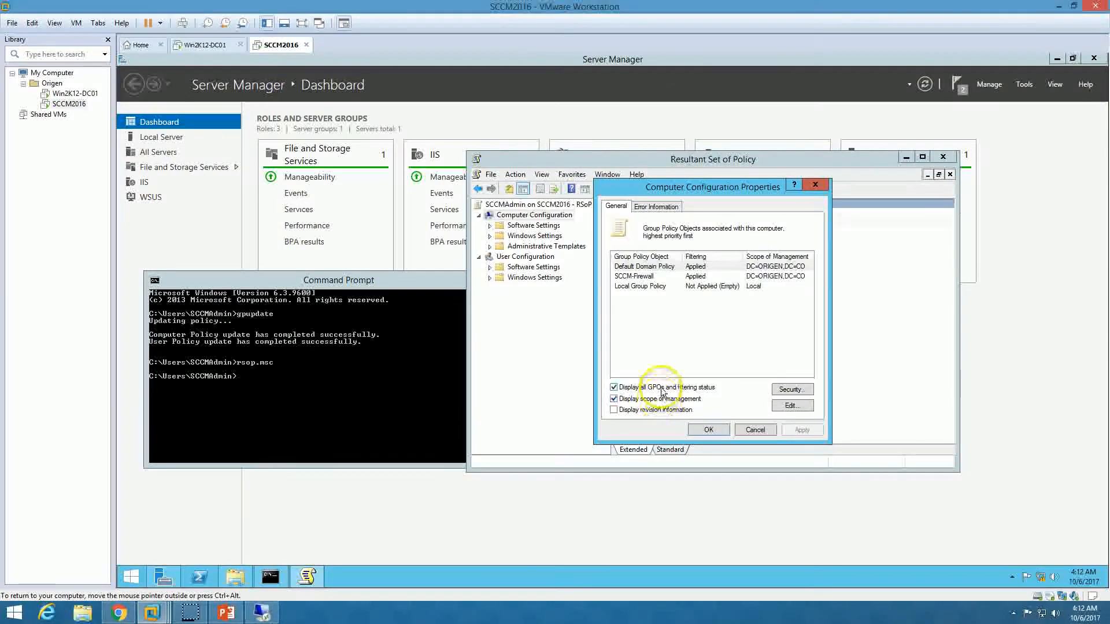
{"action": "left_click", "coordinate": [673, 280]}
{"action": "left_click", "coordinate": [712, 386]}
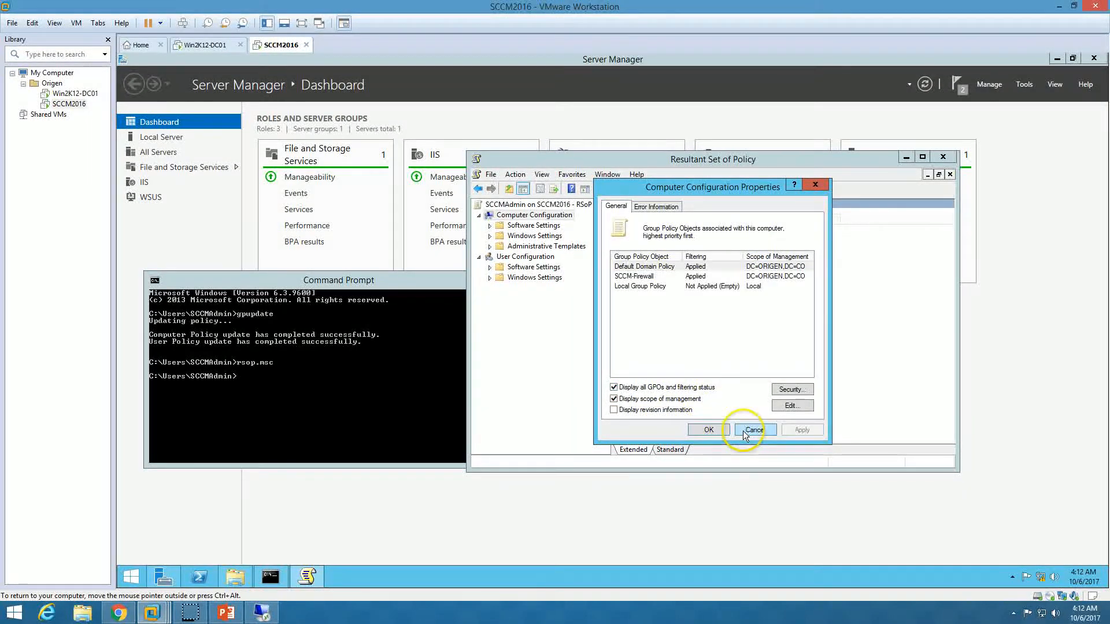
{"action": "left_click", "coordinate": [709, 431]}
Close the Resultant Set of Policy console without saving its settings and close the Command Prompt
{"action": "left_click", "coordinate": [943, 157]}
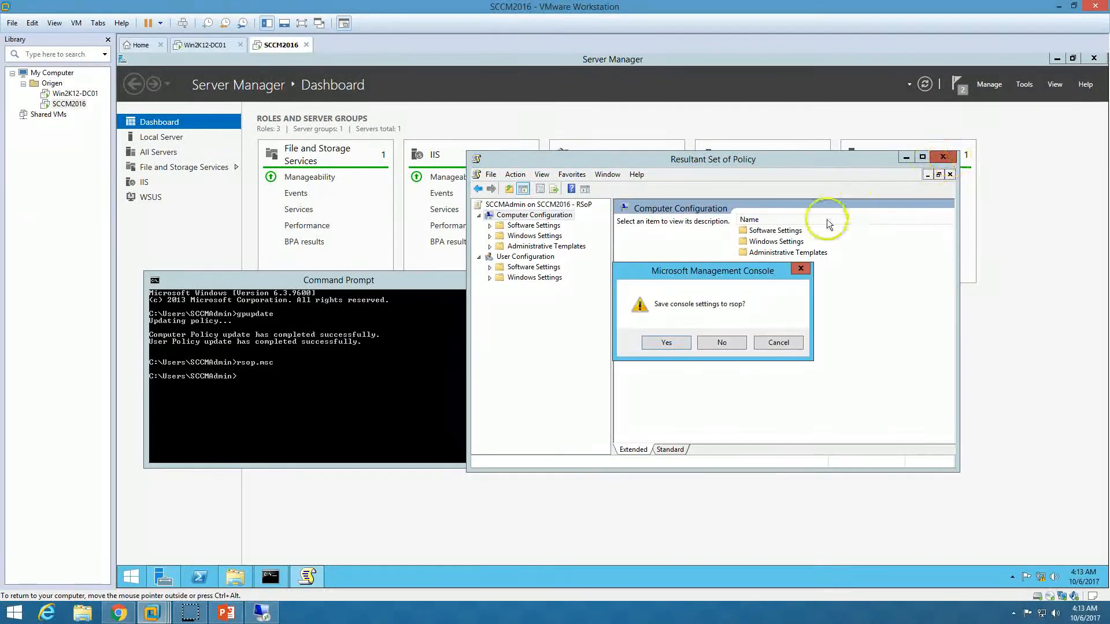
{"action": "left_click", "coordinate": [721, 342]}
{"action": "left_click", "coordinate": [516, 280]}
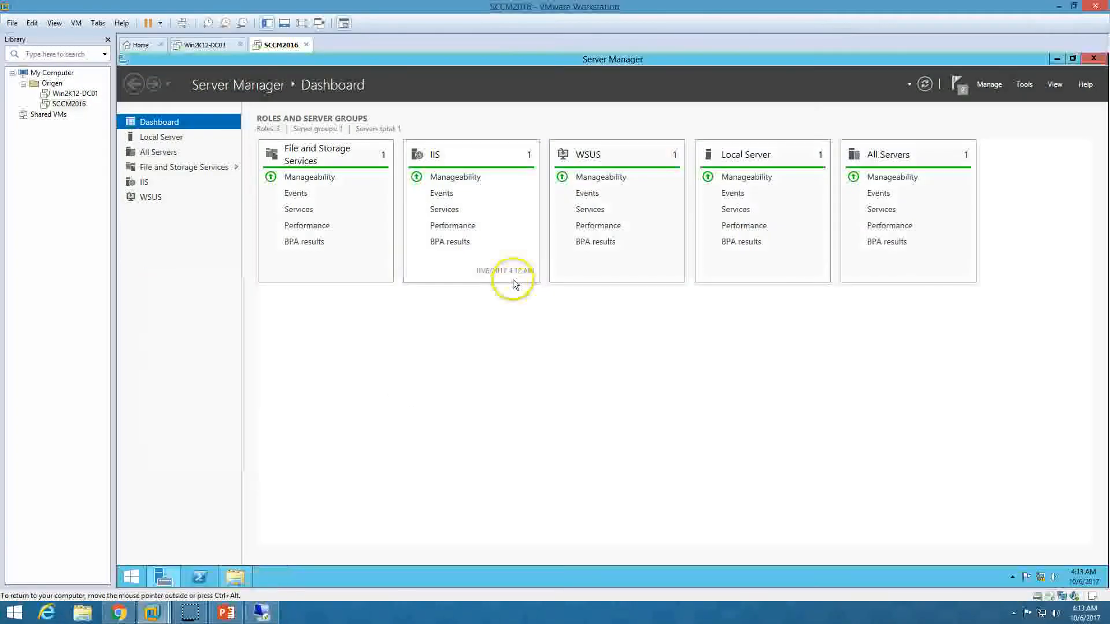
{"action": "left_click", "coordinate": [225, 612]}
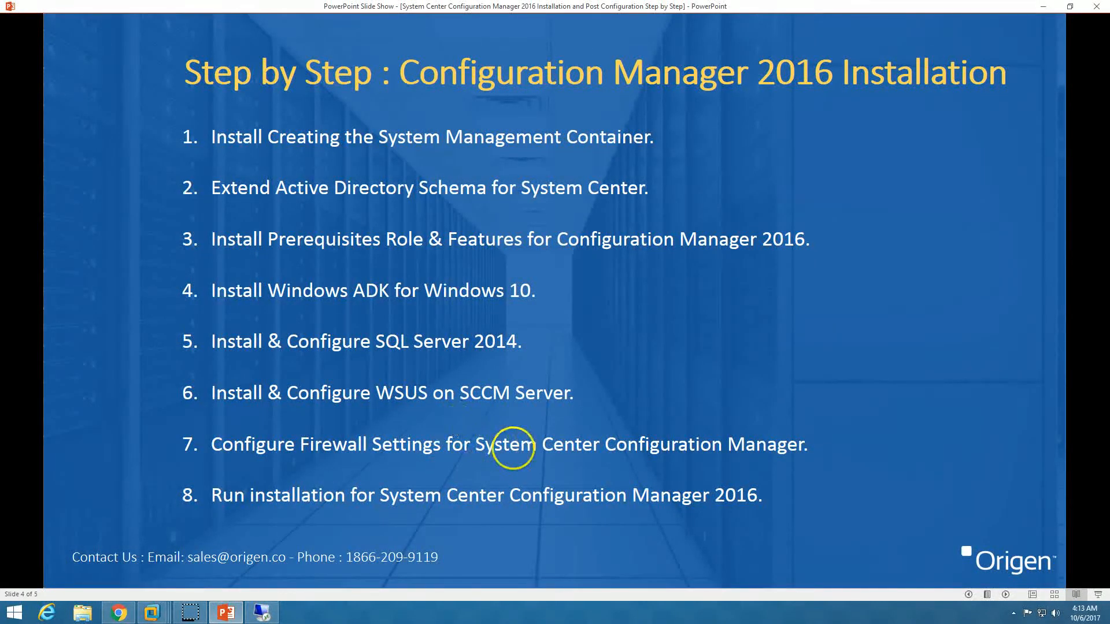
{"action": "left_click", "coordinate": [226, 613]}
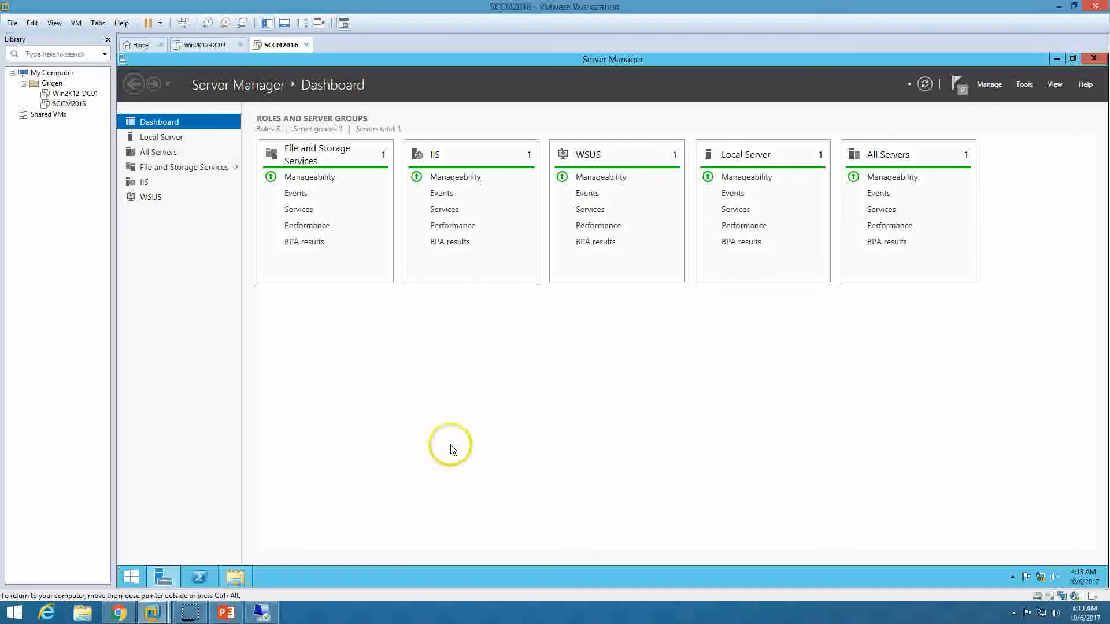
Restart the SCCM2016 server with Other (Unplanned) as the reason
{"action": "left_click", "coordinate": [138, 577]}
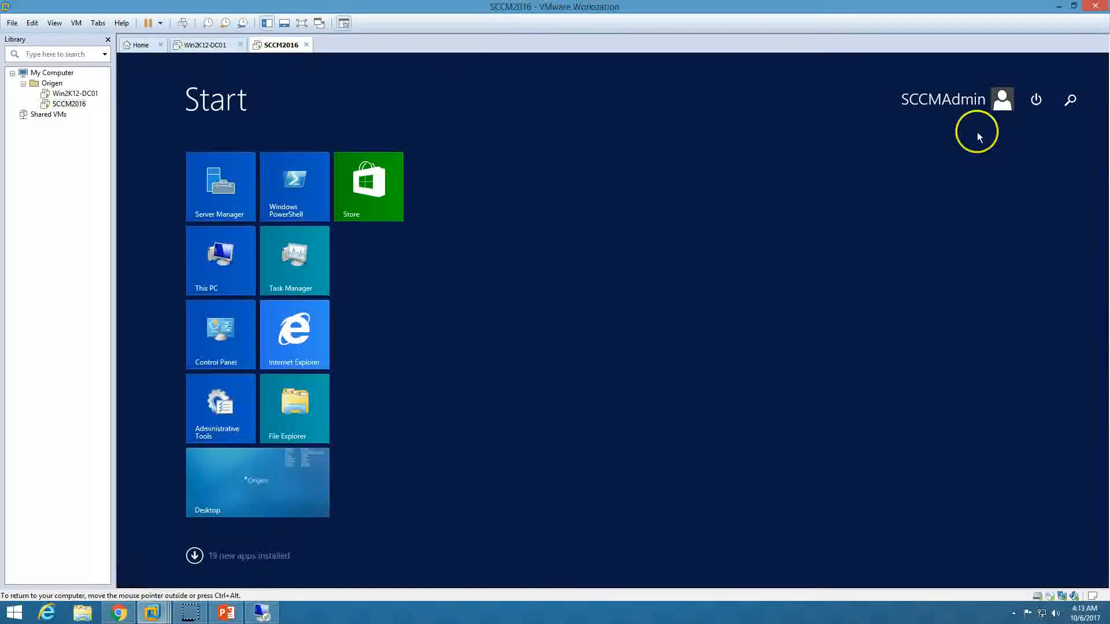
{"action": "left_click", "coordinate": [1036, 102]}
{"action": "left_click", "coordinate": [1046, 154]}
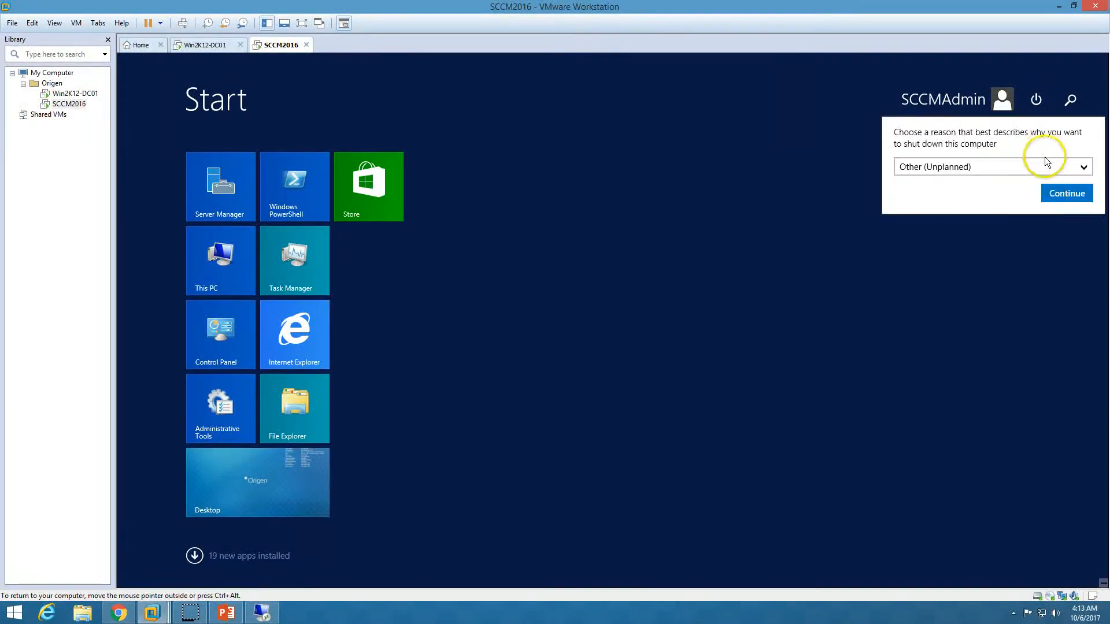
{"action": "left_click", "coordinate": [1061, 194]}
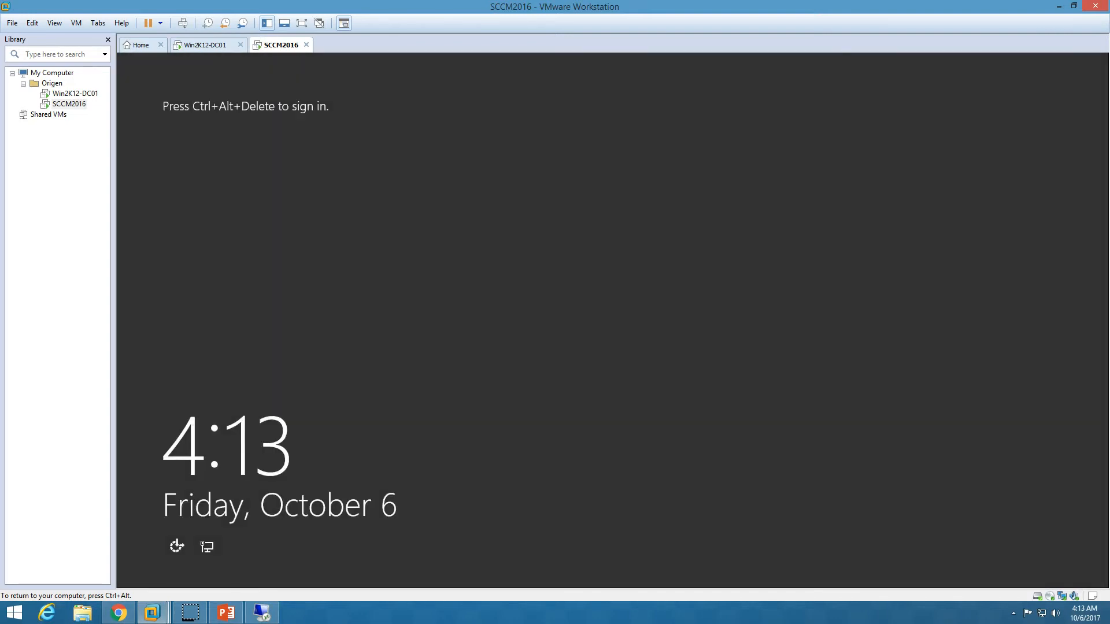
Unlock the restarted SCCM2016 server and sign in by entering the account password
{"action": "key", "text": "ctrl+alt"}
{"action": "left_click", "coordinate": [177, 25]}
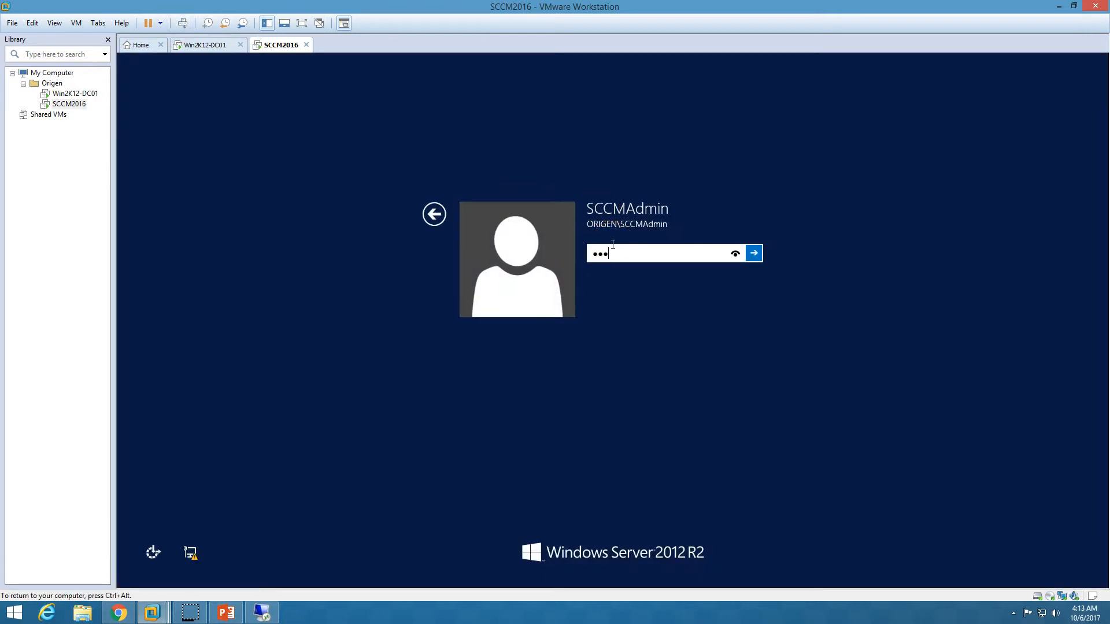
{"action": "key", "text": "Return"}
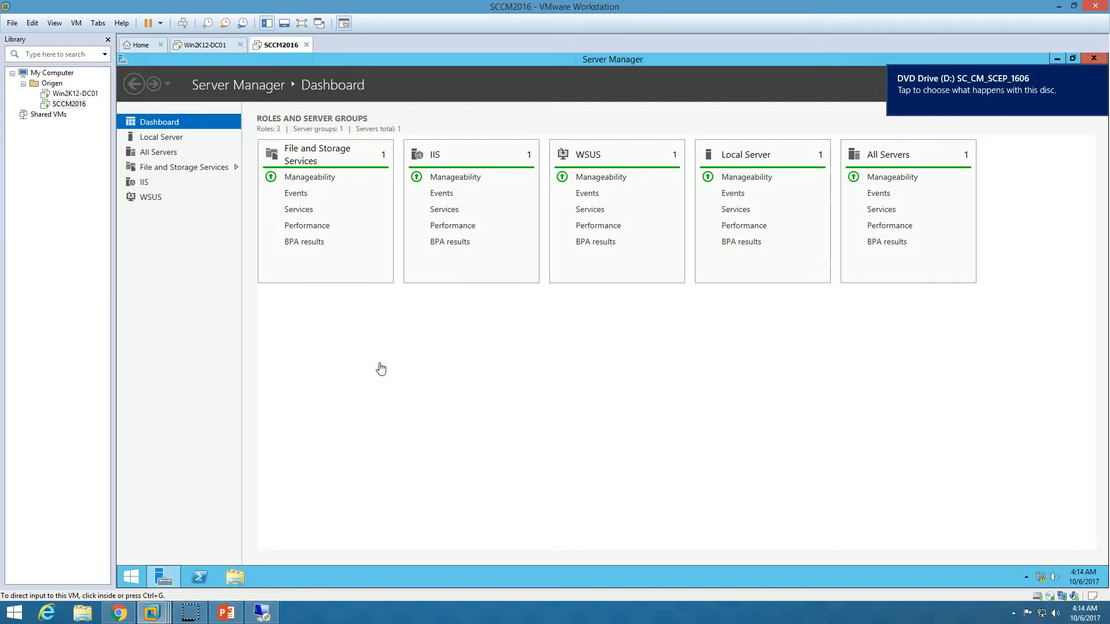
Open the SC_CM_SCEP_1606 DVD drive and run its splash file with Microsoft (R) HTML Application host
{"action": "left_click", "coordinate": [966, 75]}
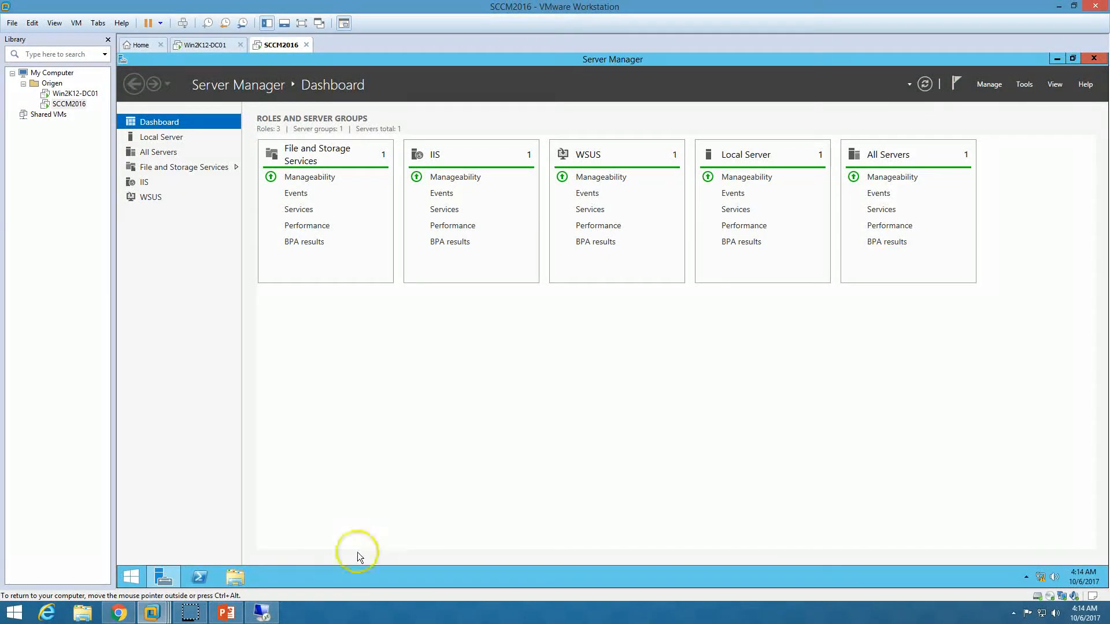
{"action": "left_click", "coordinate": [230, 577]}
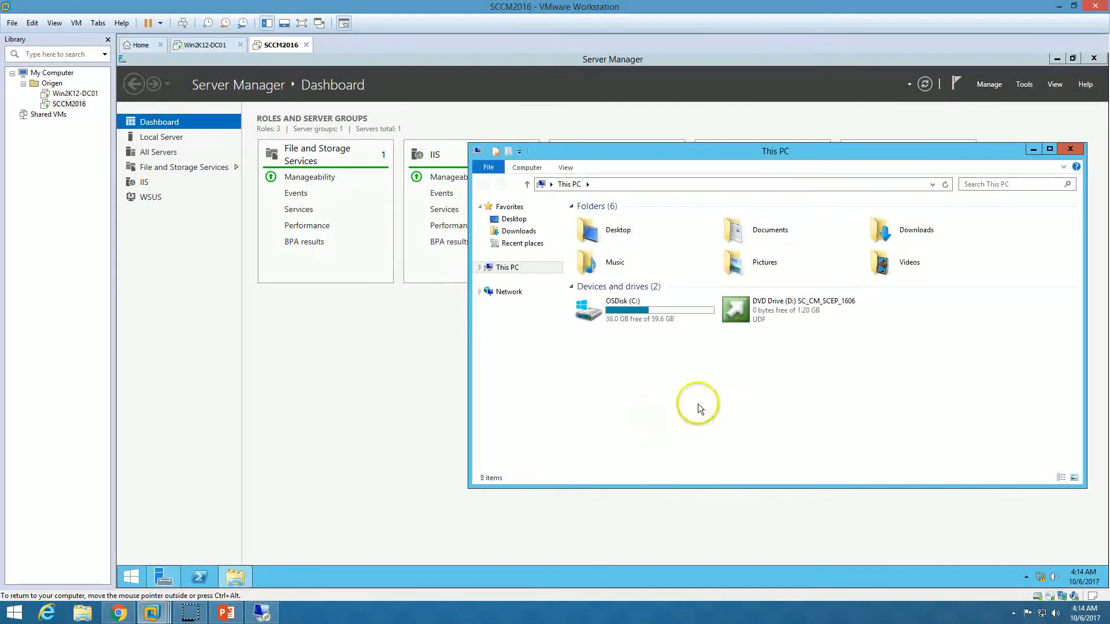
{"action": "double_click", "coordinate": [782, 315]}
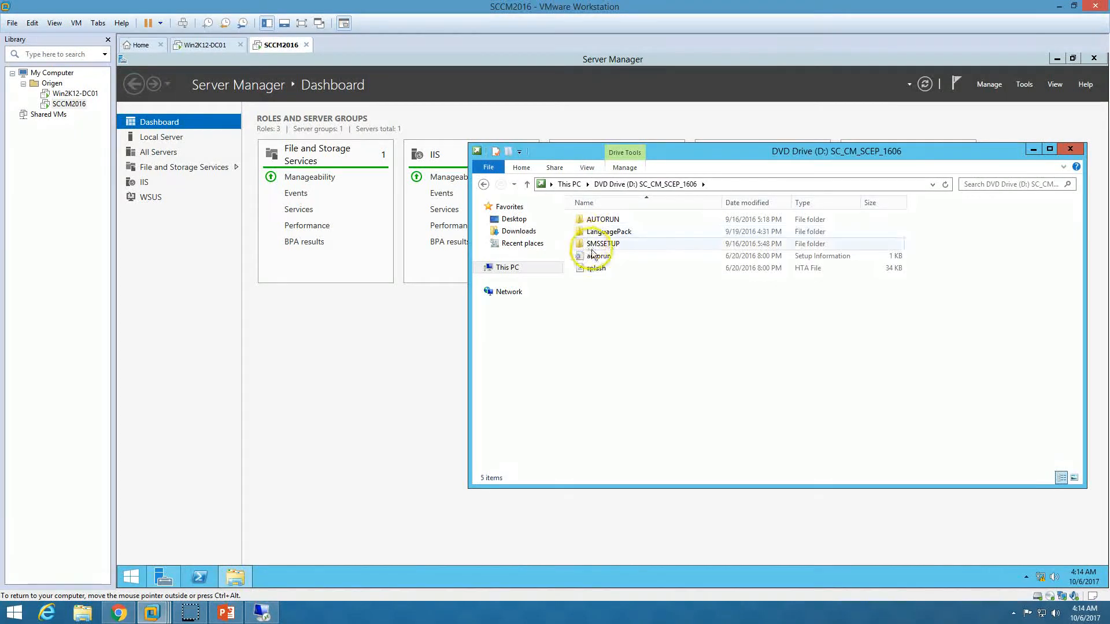
{"action": "double_click", "coordinate": [601, 267]}
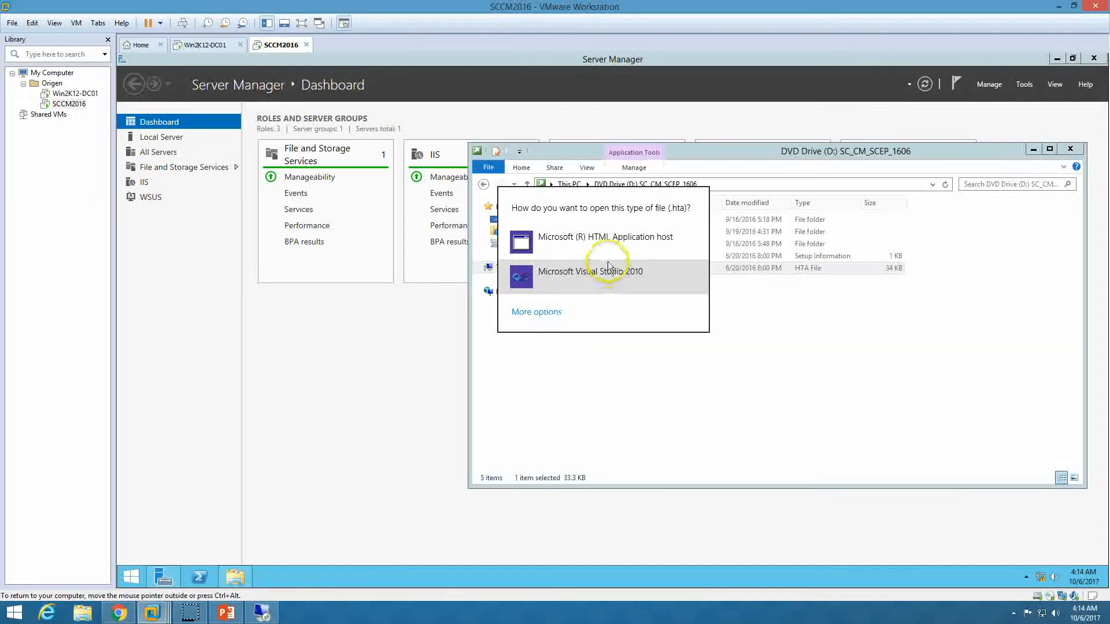
{"action": "left_click", "coordinate": [607, 237]}
Minimize the open windows, launch the Configuration Manager installation from the splash screen, and allow the program to make changes
{"action": "left_click", "coordinate": [1062, 152]}
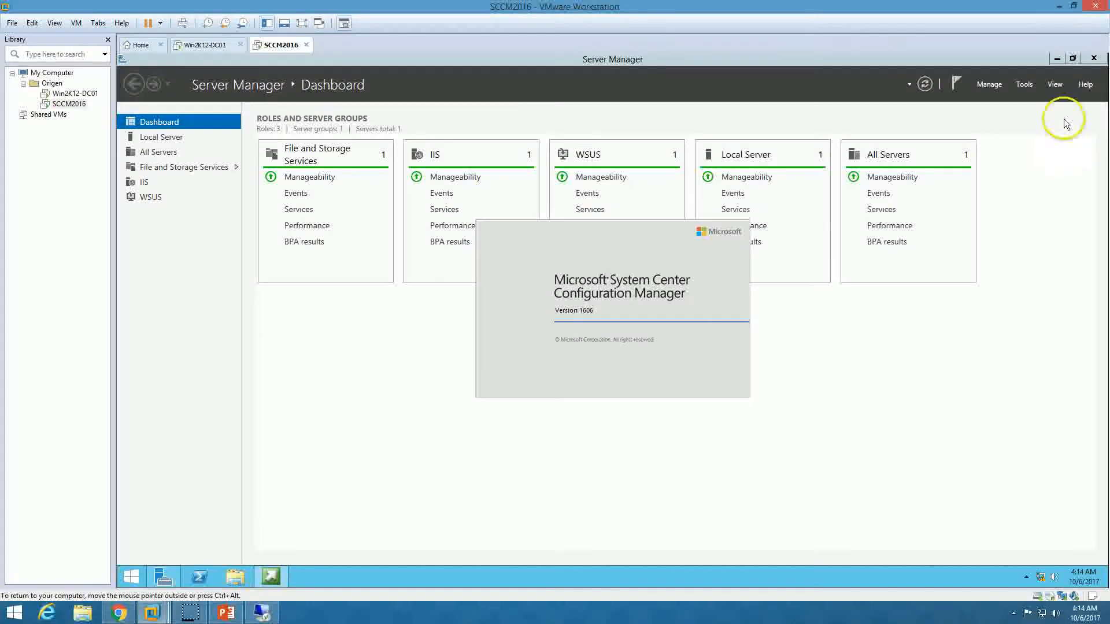
{"action": "left_click", "coordinate": [1057, 58]}
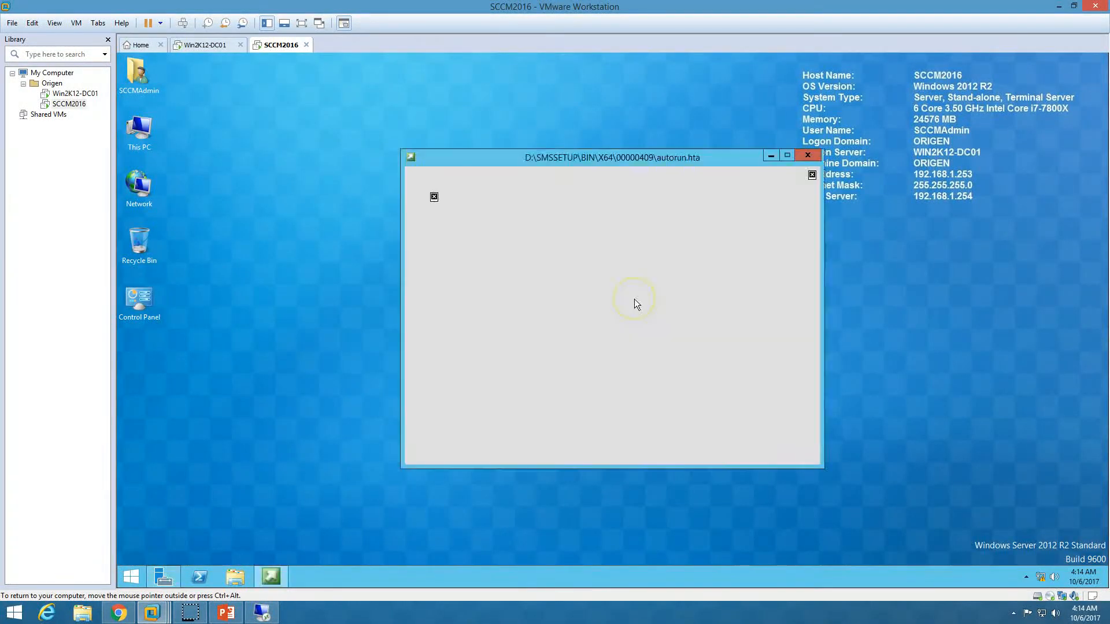
{"action": "left_click", "coordinate": [473, 280]}
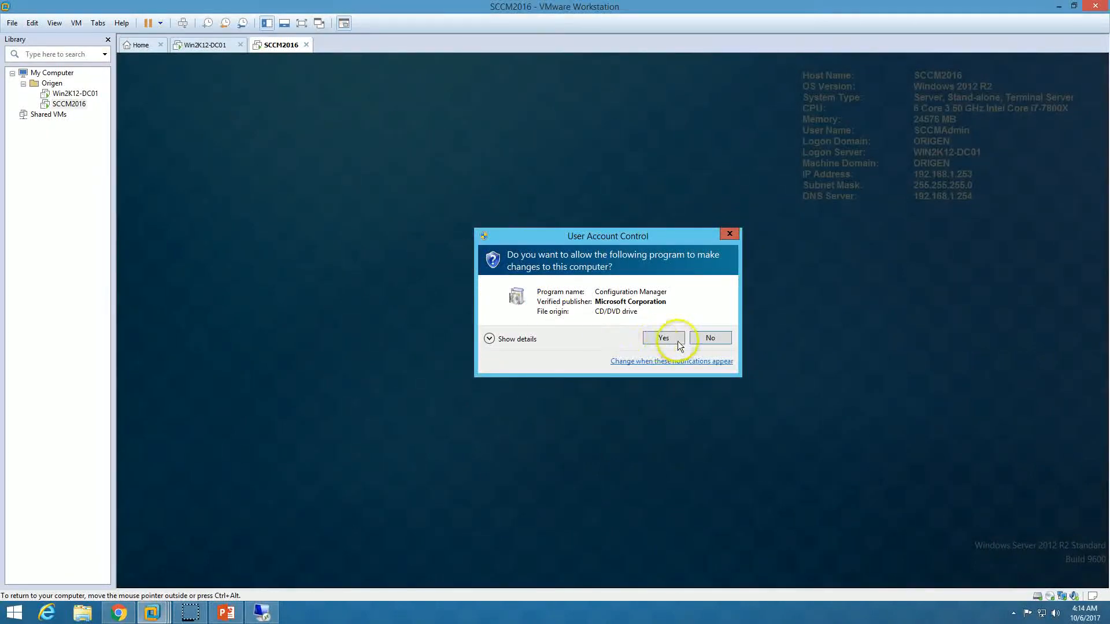
{"action": "left_click", "coordinate": [664, 338]}
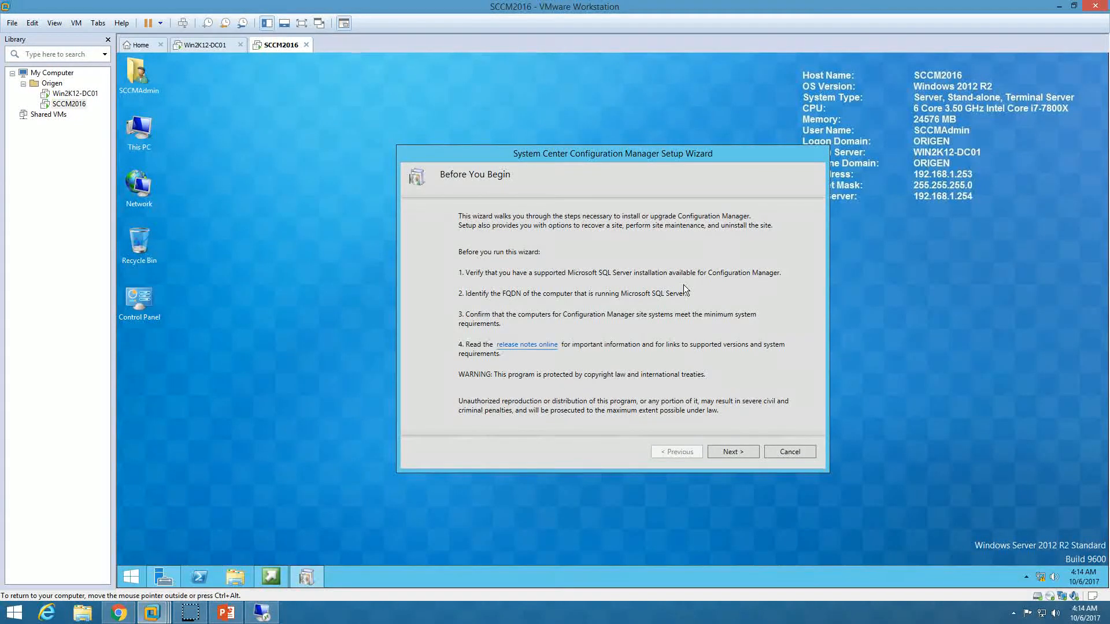
Choose to install a Configuration Manager primary site without typical options, using the evaluation edition of the product
{"action": "left_click", "coordinate": [748, 455]}
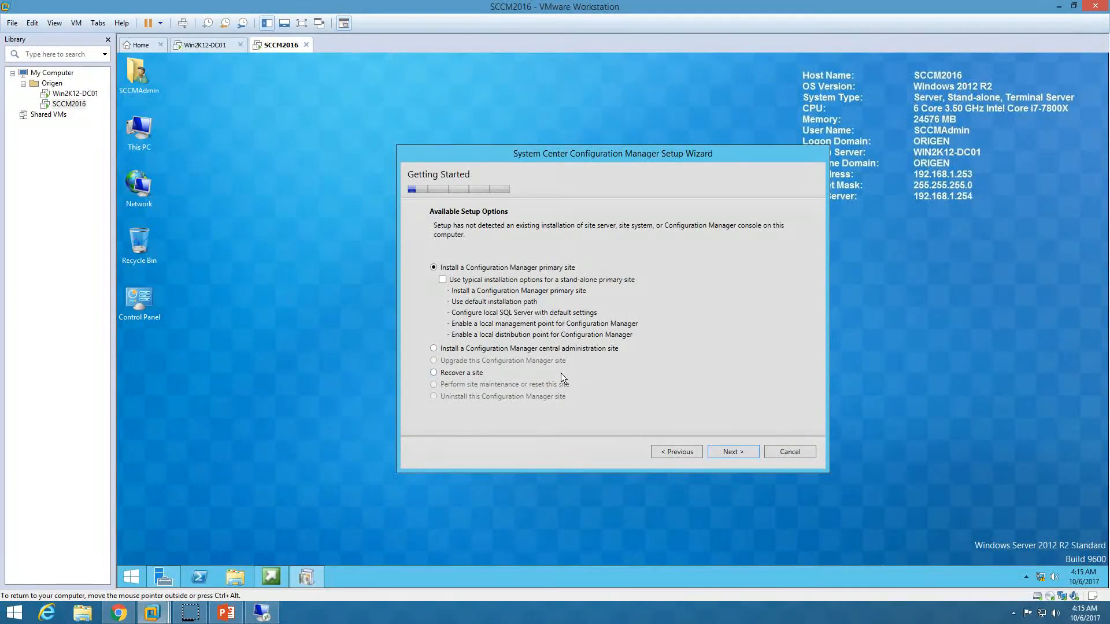
{"action": "left_click", "coordinate": [550, 362]}
{"action": "left_click", "coordinate": [733, 453]}
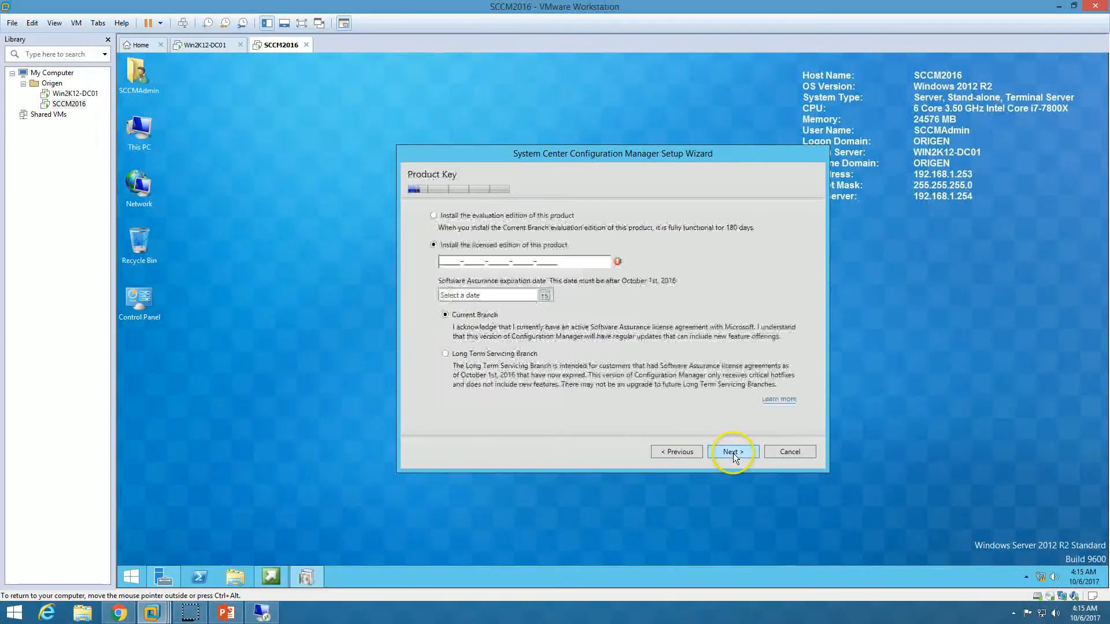
{"action": "left_click", "coordinate": [506, 215]}
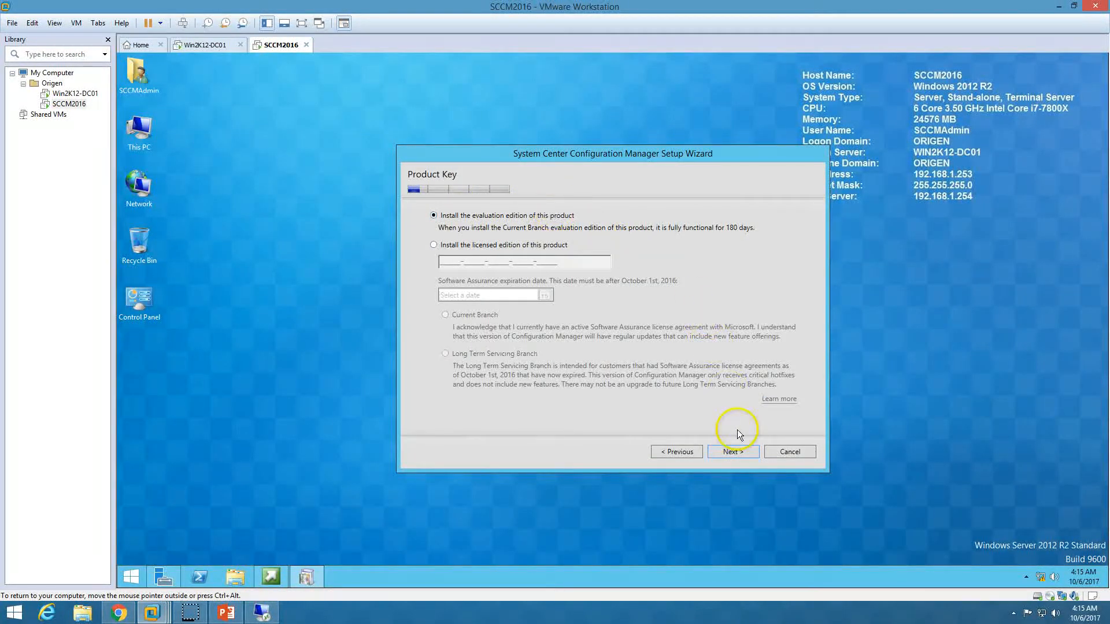
{"action": "left_click", "coordinate": [733, 452]}
Accept the Configuration Manager, SQL Server Express, SQL Server Native Client and Silverlight license terms and proceed to the prerequisite downloads
{"action": "left_click", "coordinate": [512, 262]}
{"action": "left_click", "coordinate": [513, 315]}
{"action": "left_click", "coordinate": [504, 346]}
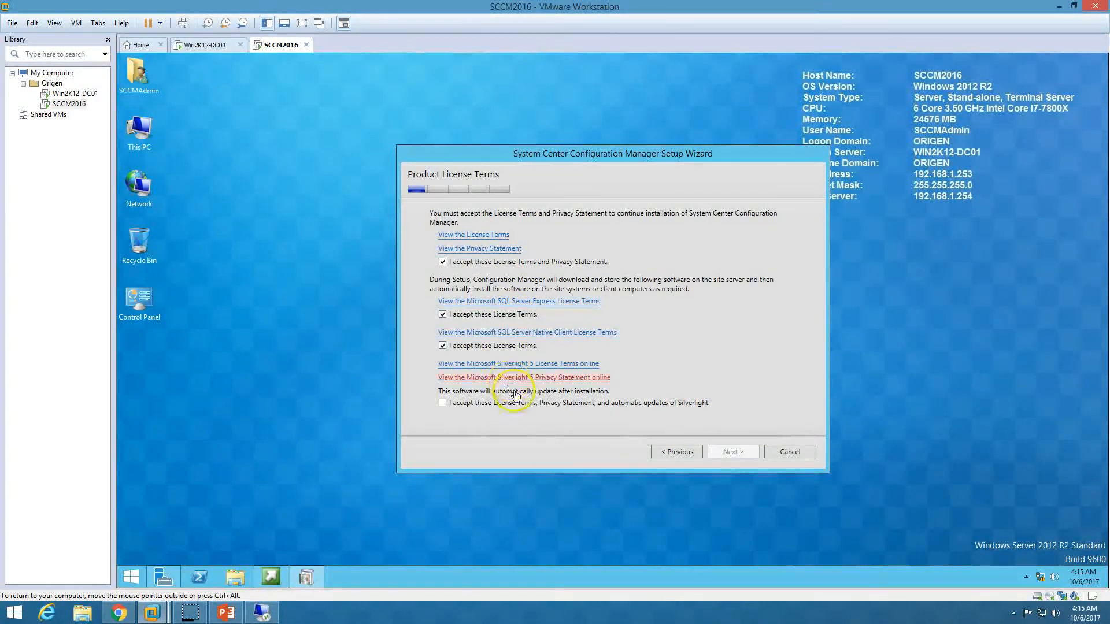
{"action": "left_click", "coordinate": [535, 405]}
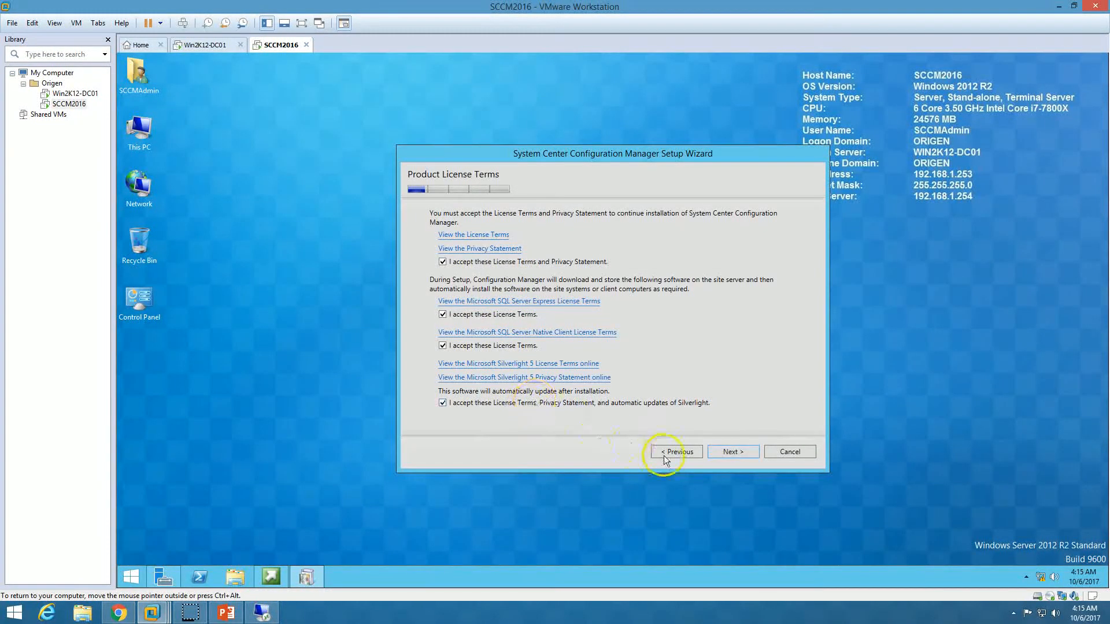
{"action": "left_click", "coordinate": [724, 457]}
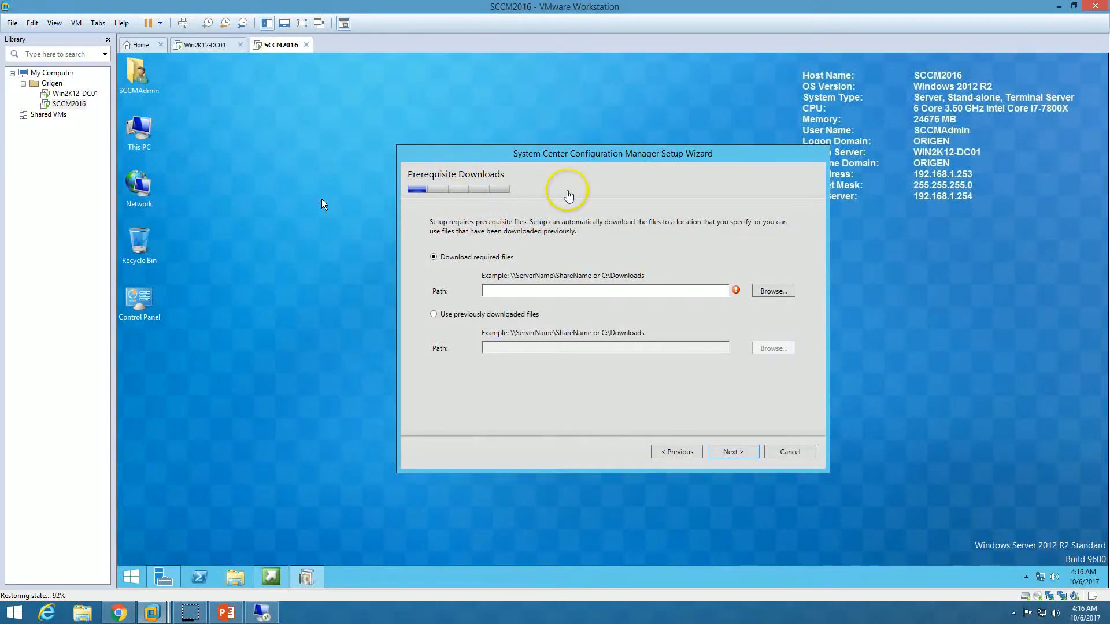
Create a folder named SCCM-PreReq on the C: drive as the prerequisite download path and start downloading the required files
{"action": "left_click", "coordinate": [783, 293]}
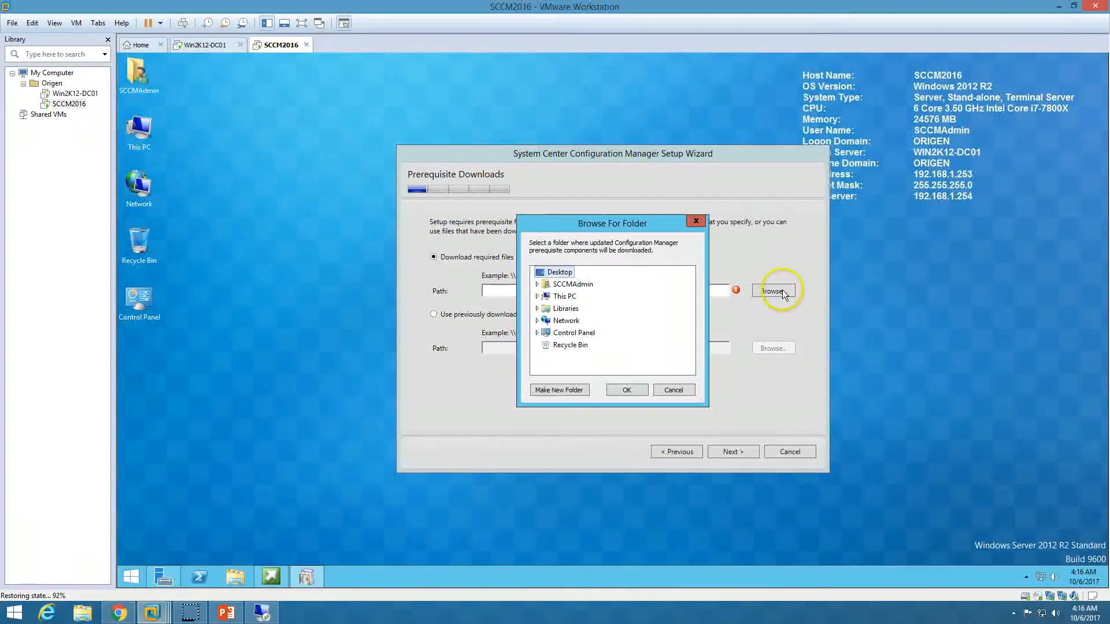
{"action": "double_click", "coordinate": [564, 297]}
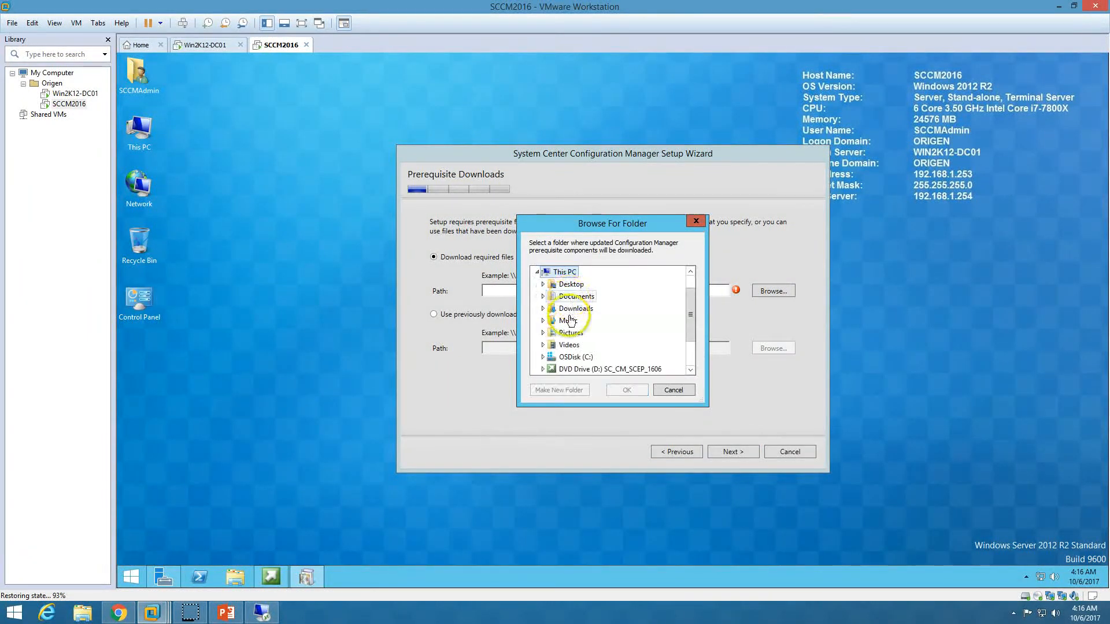
{"action": "double_click", "coordinate": [570, 357]}
{"action": "left_click", "coordinate": [562, 389]}
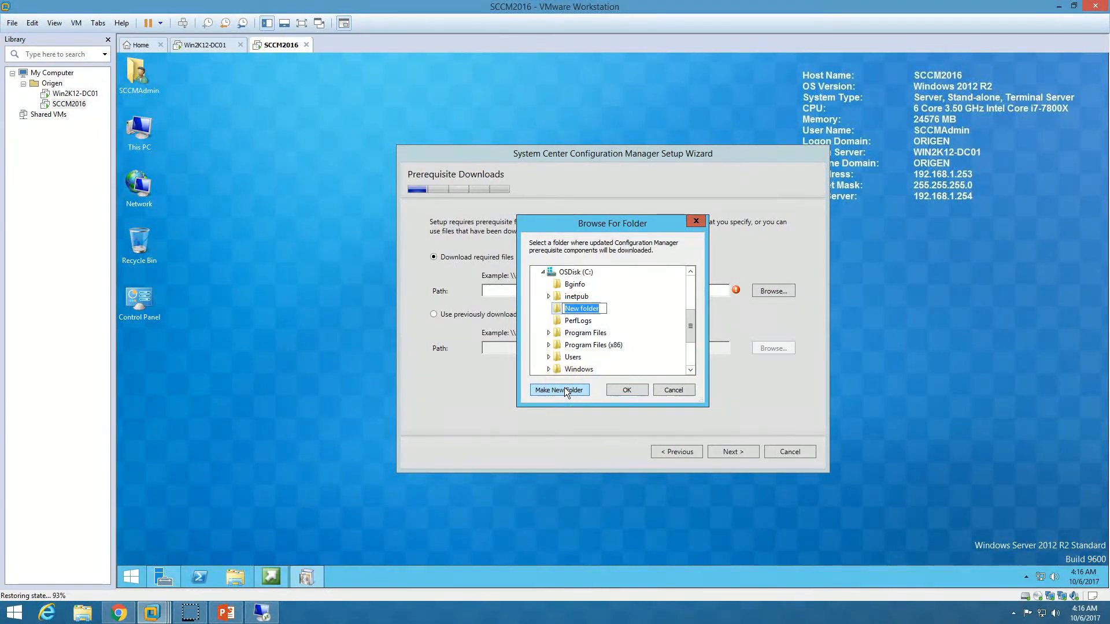
{"action": "type", "text": "SCCM-PreReq"}
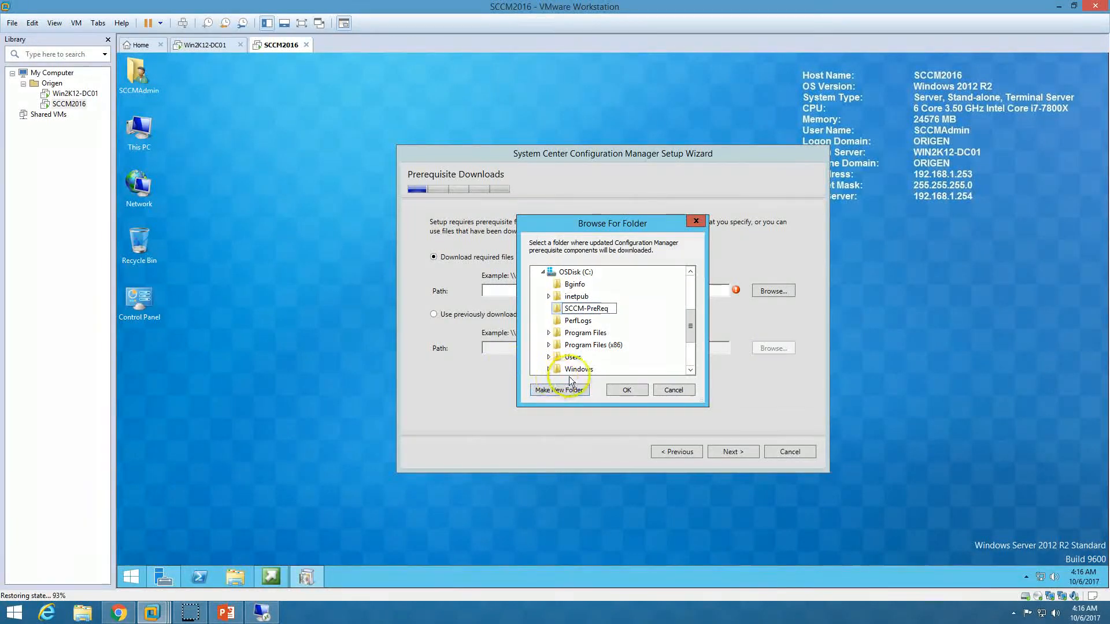
{"action": "left_click", "coordinate": [624, 389]}
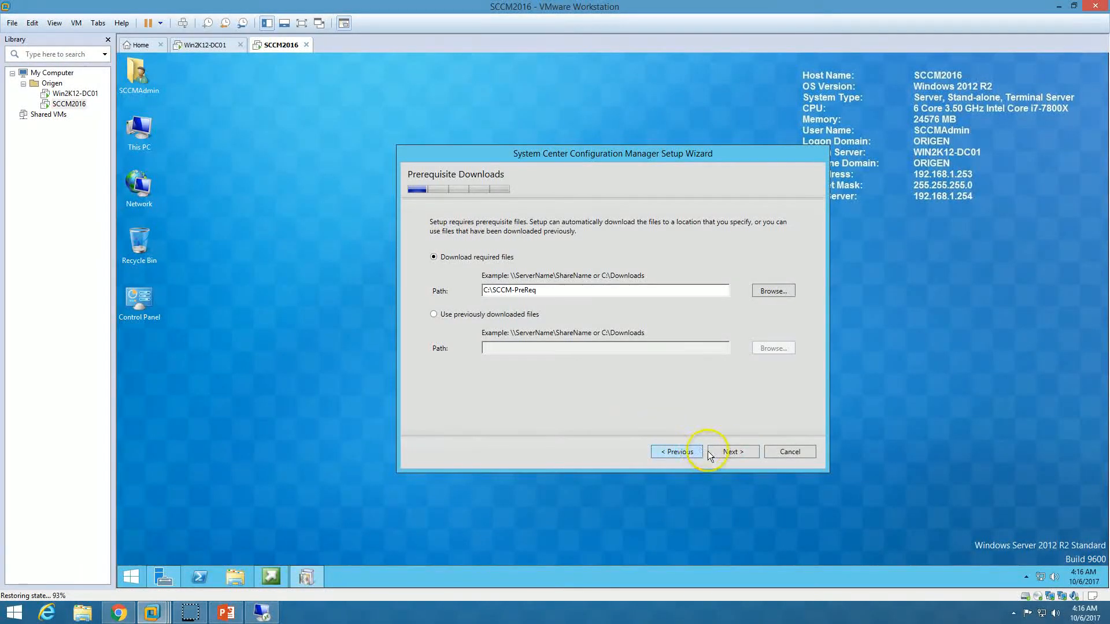
{"action": "left_click", "coordinate": [733, 451]}
Set the setup downloader aside and view the Ethernet throughput in Task Manager's detailed performance view during the download
{"action": "left_click_drag", "start_coordinate": [646, 254], "coordinate": [380, 294]}
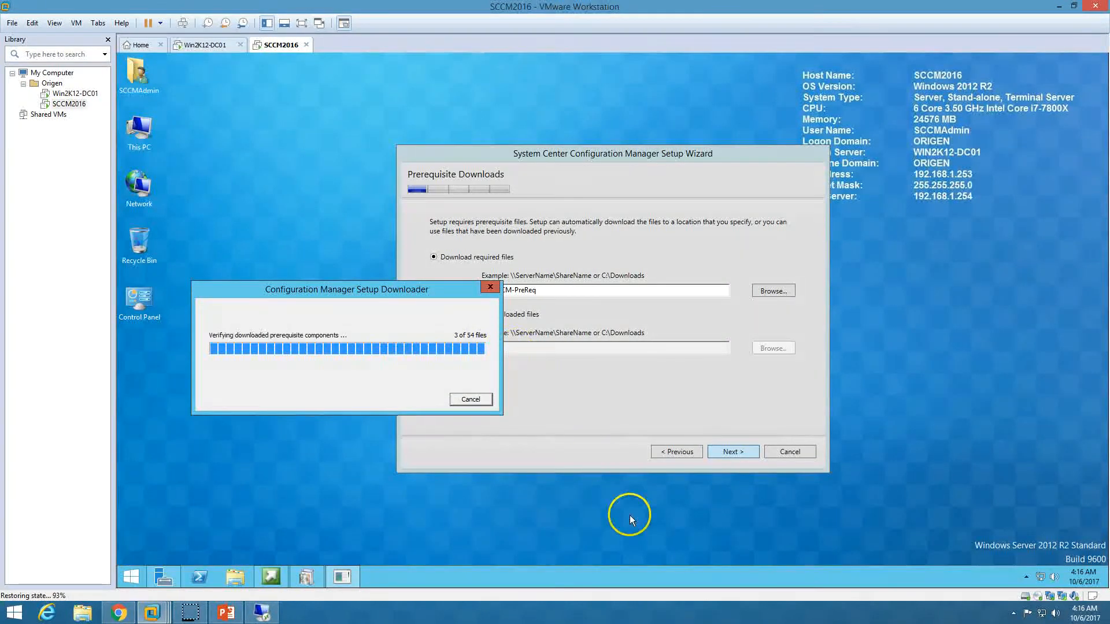
{"action": "right_click", "coordinate": [699, 581]}
{"action": "left_click", "coordinate": [737, 546]}
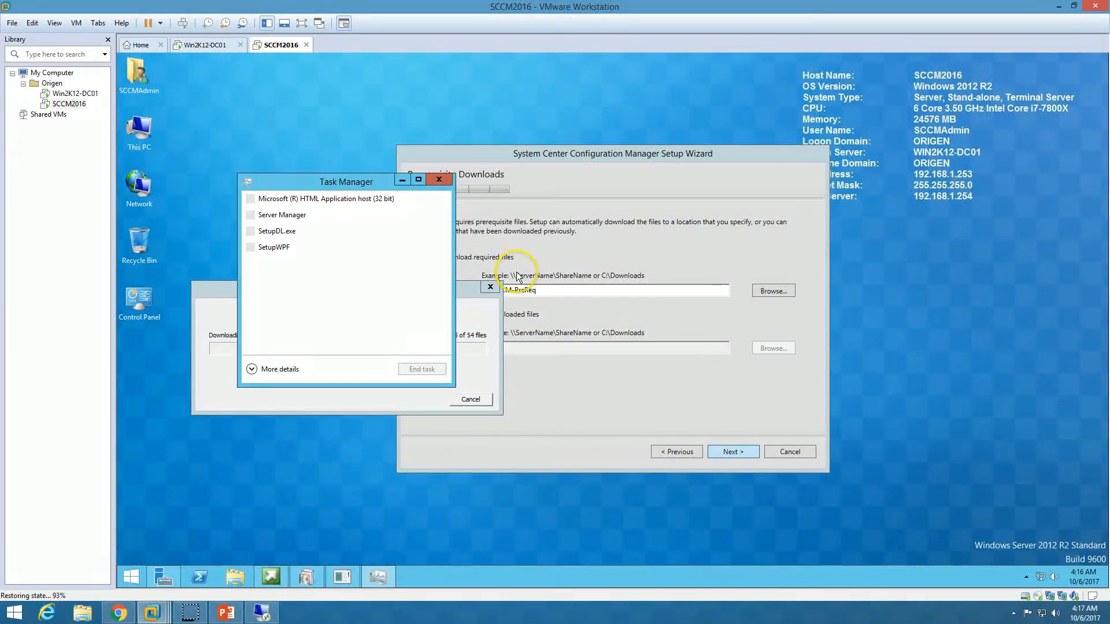
{"action": "left_click", "coordinate": [282, 370]}
{"action": "left_click_drag", "start_coordinate": [431, 181], "coordinate": [864, 187]}
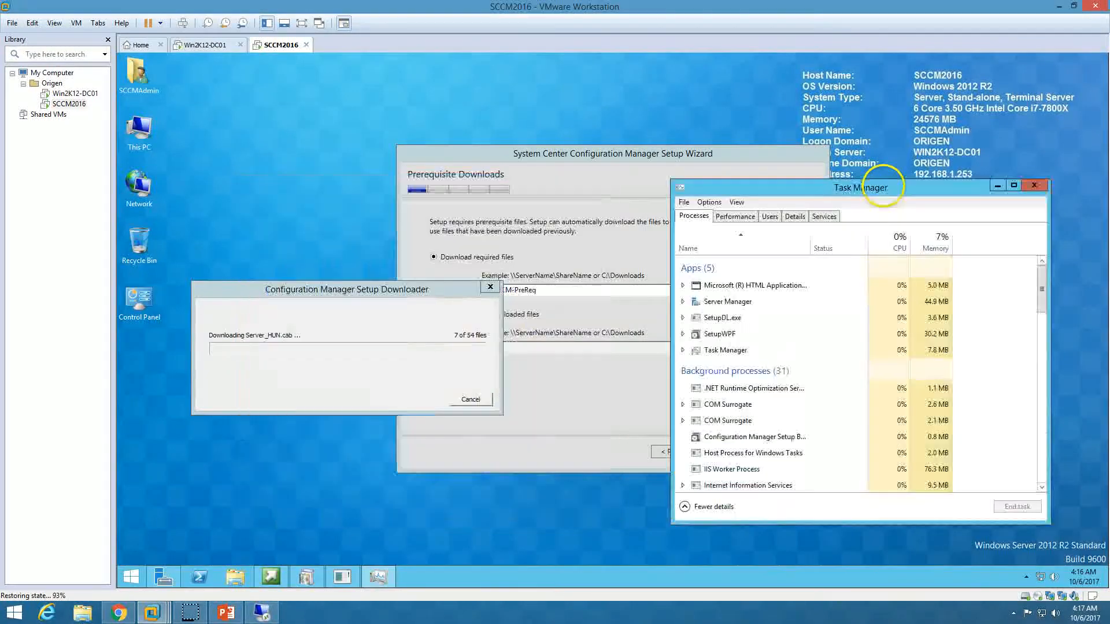
{"action": "left_click", "coordinate": [735, 216]}
{"action": "left_click", "coordinate": [722, 300]}
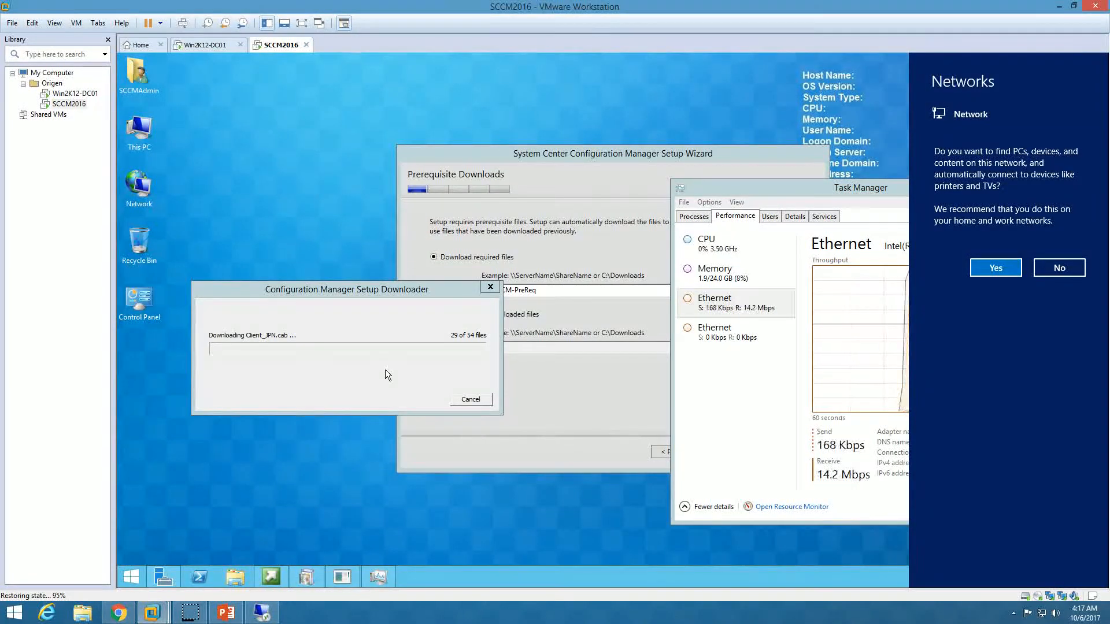
Allow the server to find PCs and devices on the network, and minimize Task Manager
{"action": "left_click", "coordinate": [993, 267]}
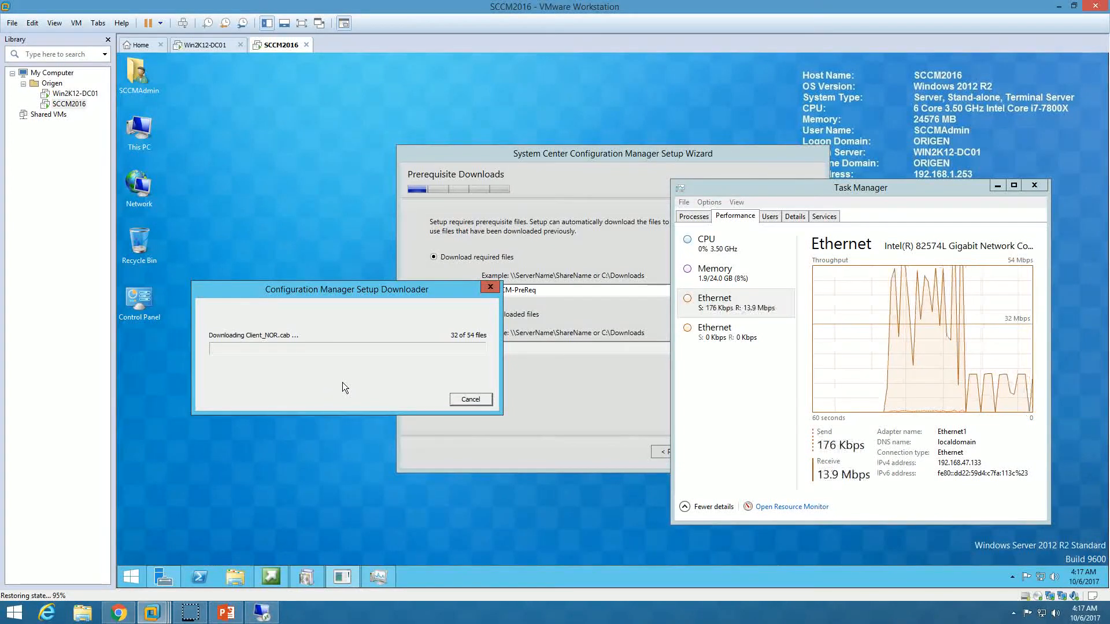
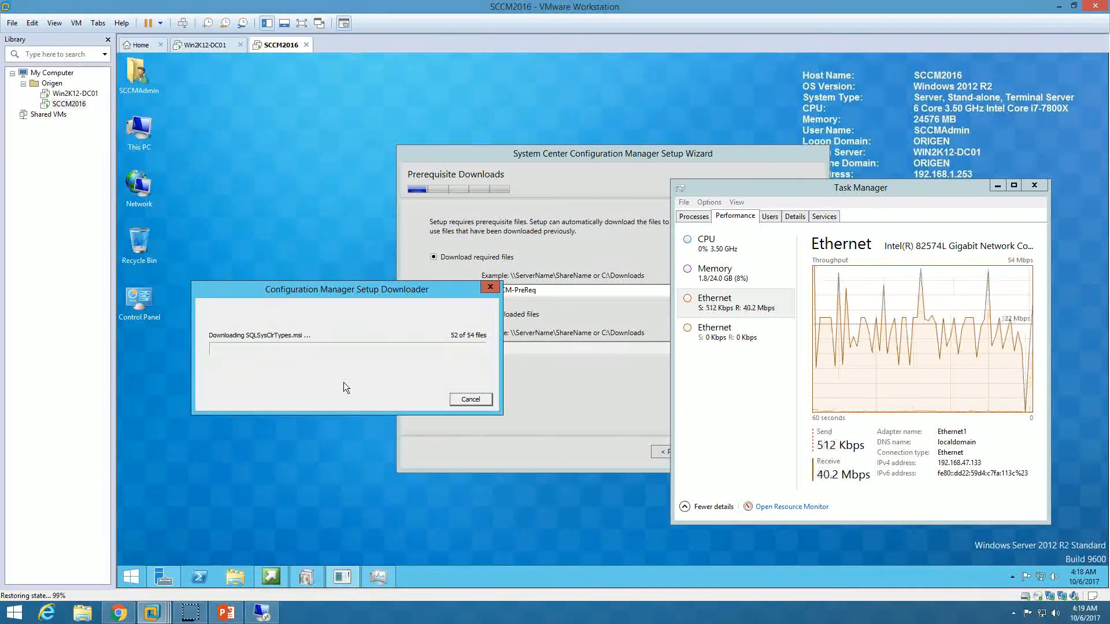
{"action": "left_click", "coordinate": [998, 186]}
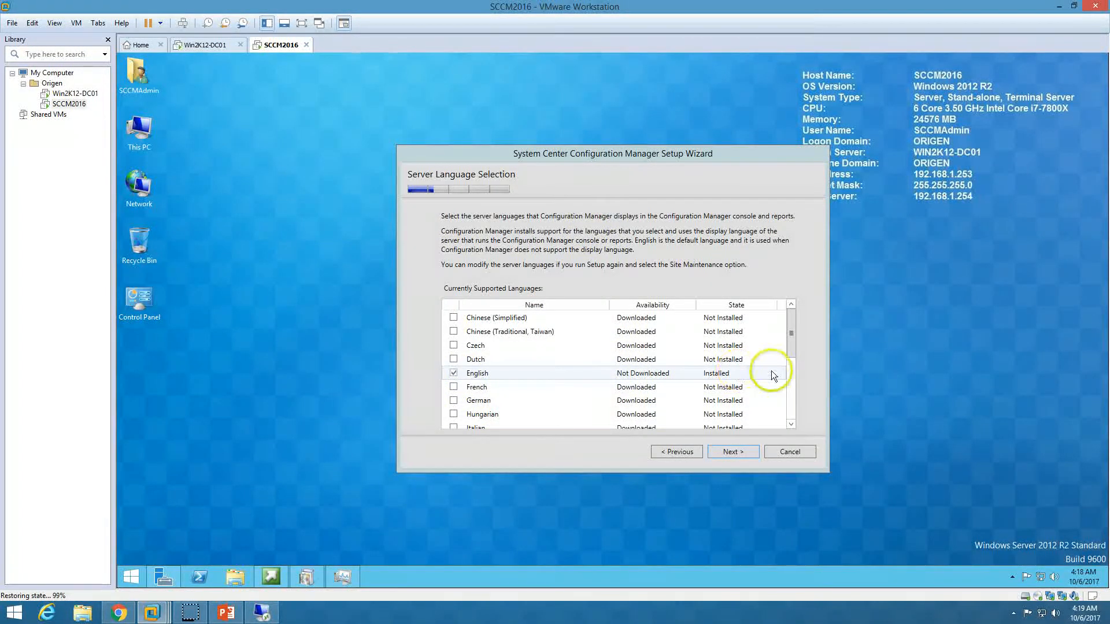
Keep English as the server and client language, and specify site code 001 and site name ORIGEN-HO with the default installation folder
{"action": "left_click", "coordinate": [731, 452]}
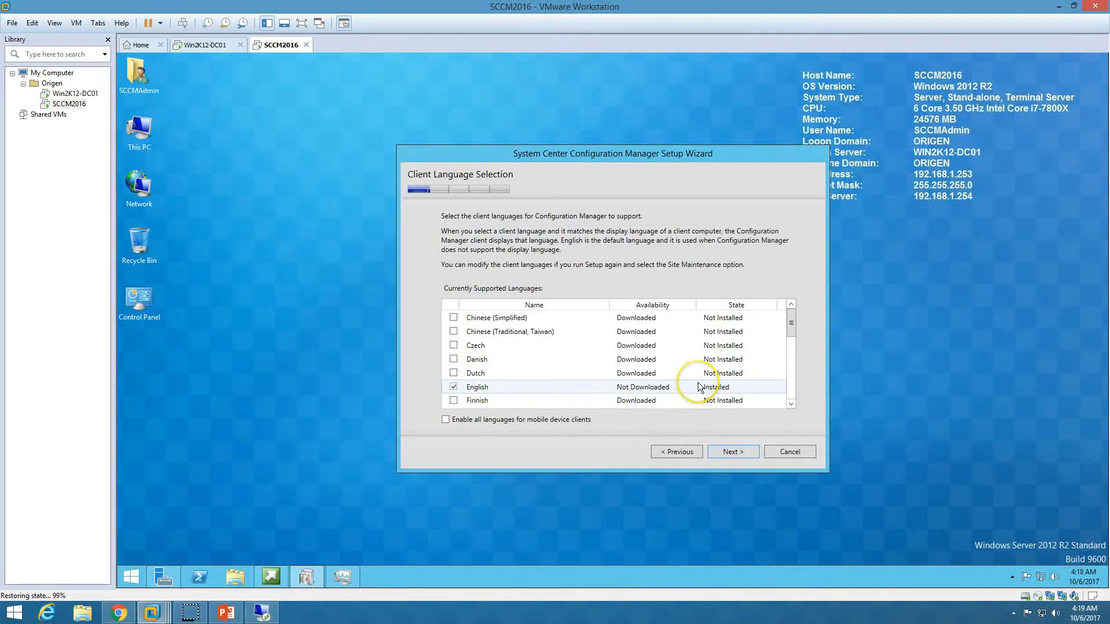
{"action": "left_click", "coordinate": [728, 450]}
{"action": "type", "text": "001"}
{"action": "key", "text": "Tab"}
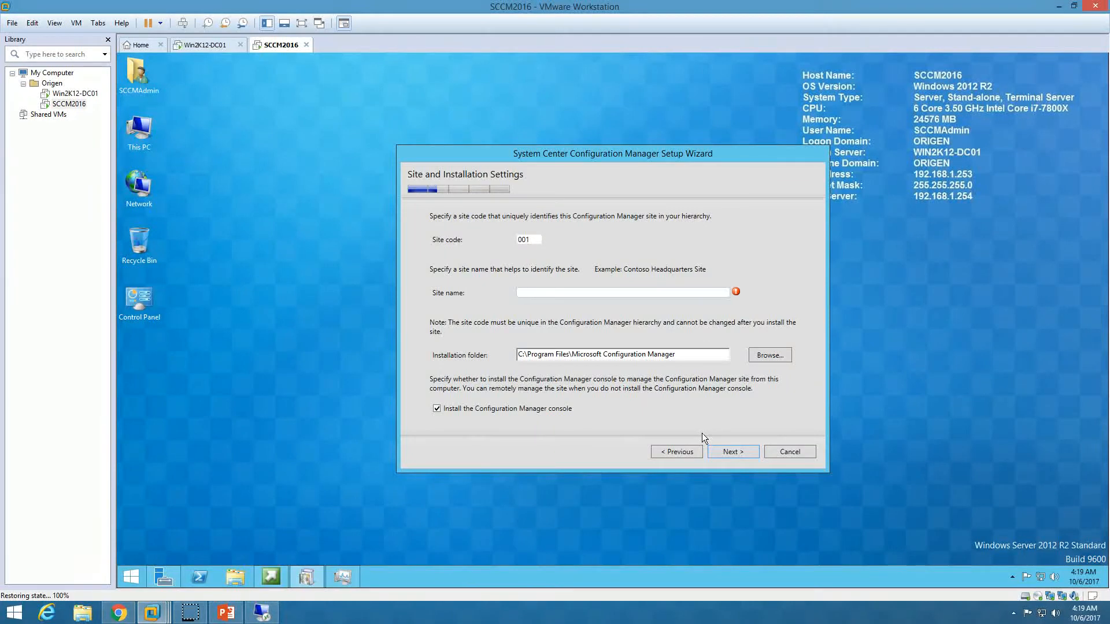
{"action": "type", "text": "ORIGEN-HO"}
{"action": "left_click", "coordinate": [733, 451]}
Install the primary site as a stand-alone site and confirm the choice
{"action": "left_click", "coordinate": [451, 326]}
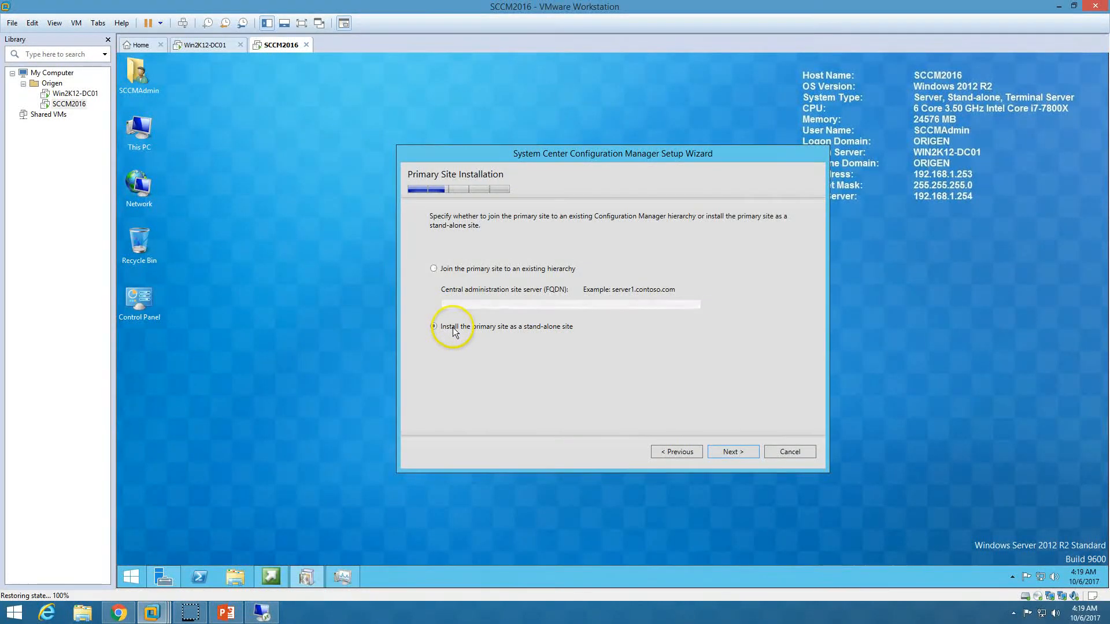
{"action": "left_click", "coordinate": [723, 446]}
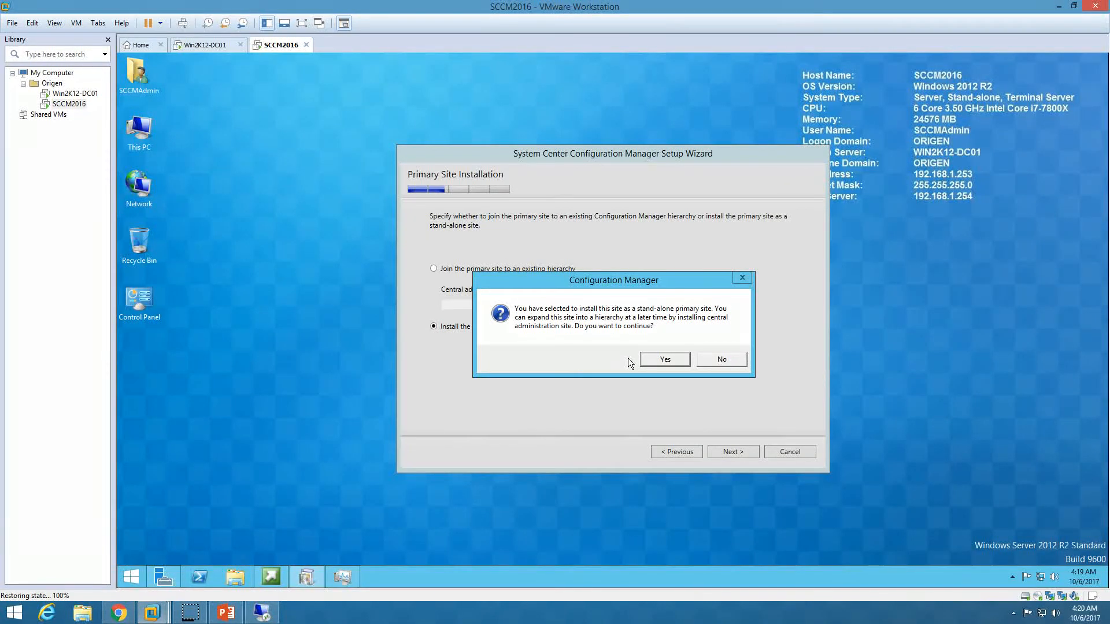
{"action": "left_click", "coordinate": [665, 359]}
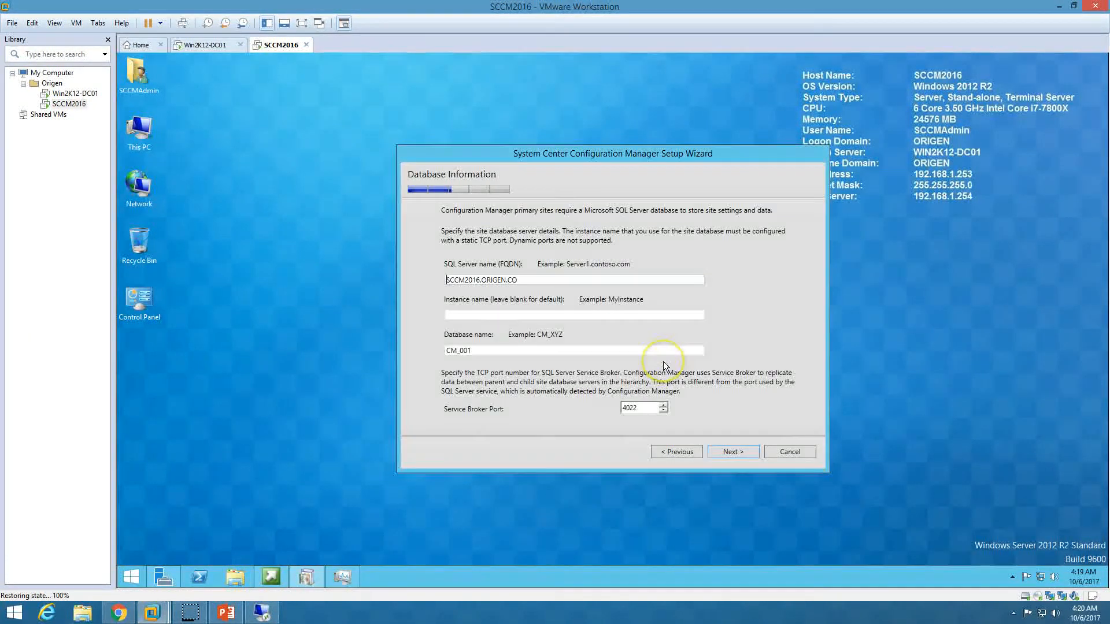
Accept SQL Server SCCM2016.ORIGEN.CO, database CM_001, Service Broker port 4022 and the default SQL data and log file paths
{"action": "double_click", "coordinate": [535, 280]}
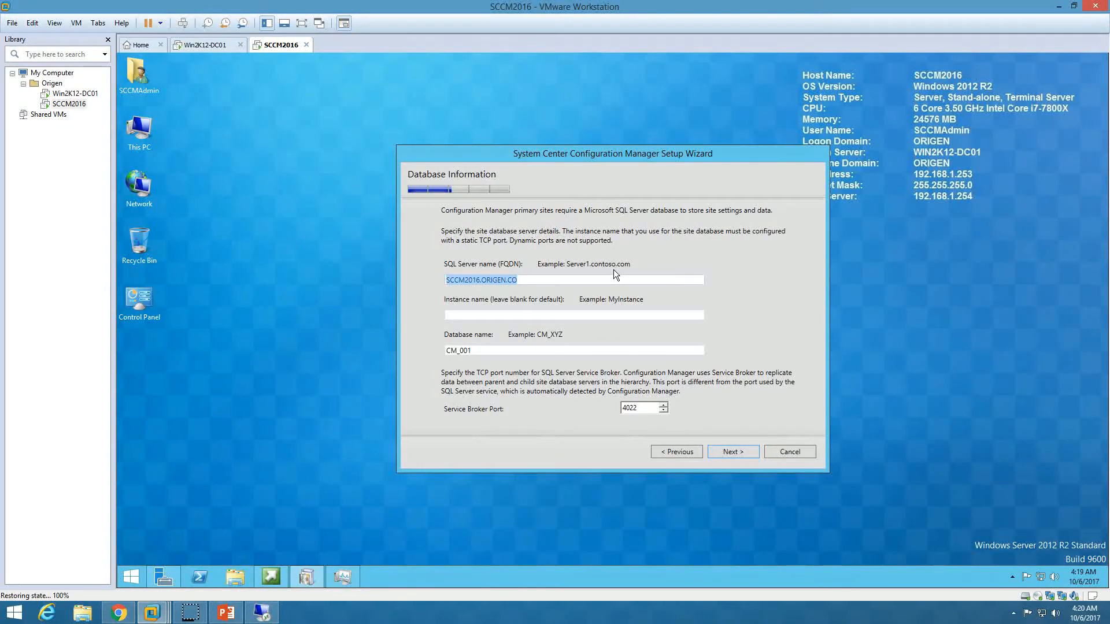
{"action": "left_click_drag", "start_coordinate": [485, 350], "coordinate": [419, 354]}
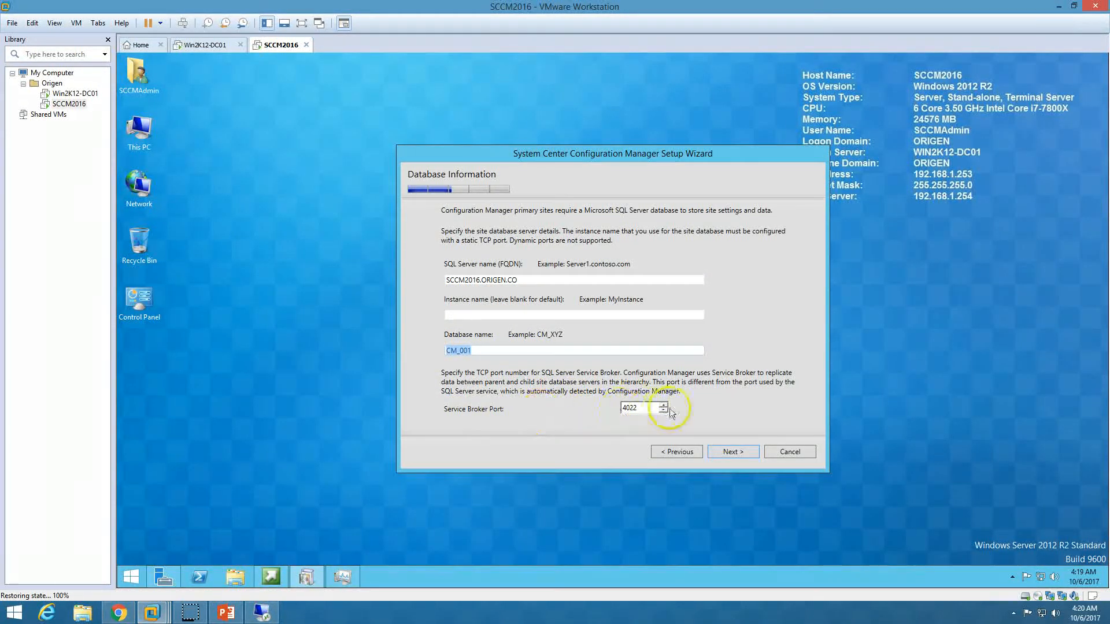
{"action": "left_click_drag", "start_coordinate": [658, 408], "coordinate": [565, 423]}
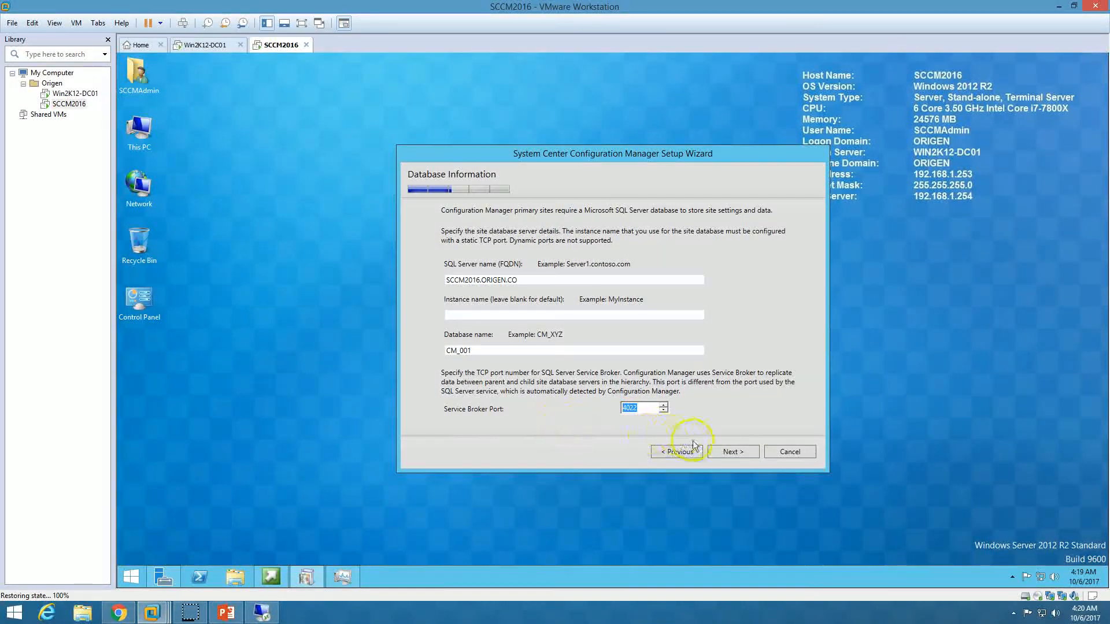
{"action": "left_click", "coordinate": [740, 456]}
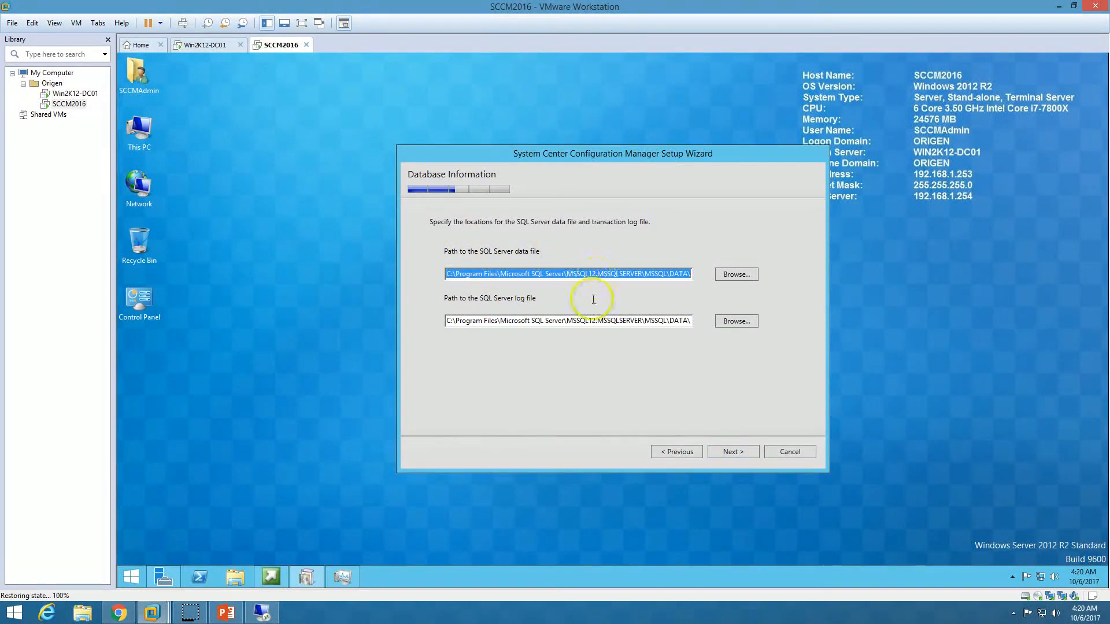
{"action": "left_click", "coordinate": [740, 452]}
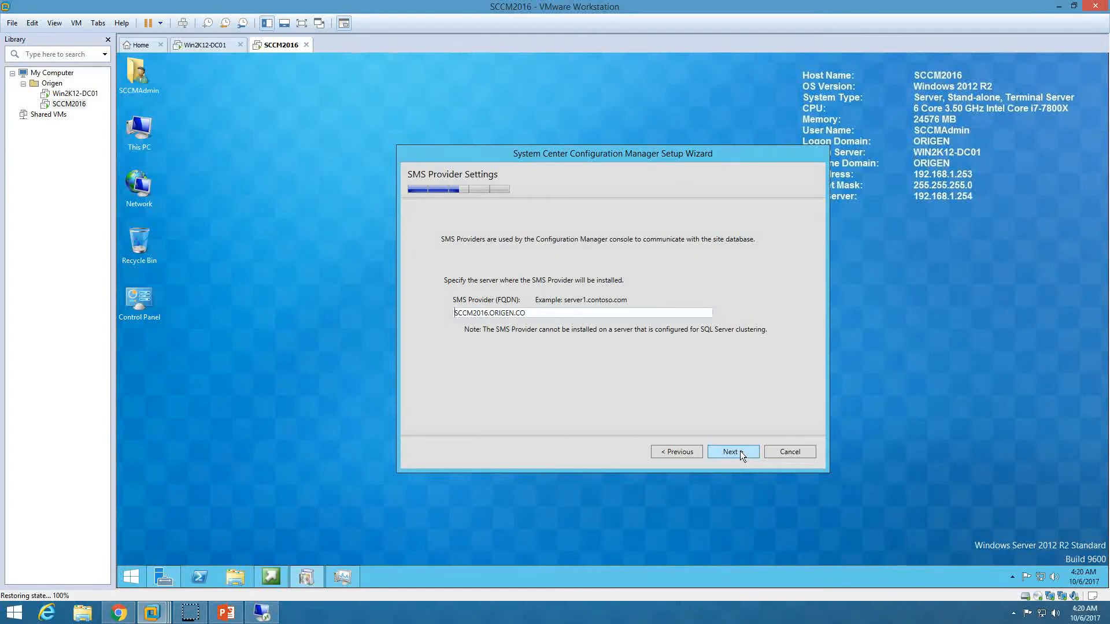
Accept SCCM2016.ORIGEN.CO as the SMS Provider server and choose to configure the communication method on each site system role
{"action": "left_click_drag", "start_coordinate": [537, 313], "coordinate": [433, 317]}
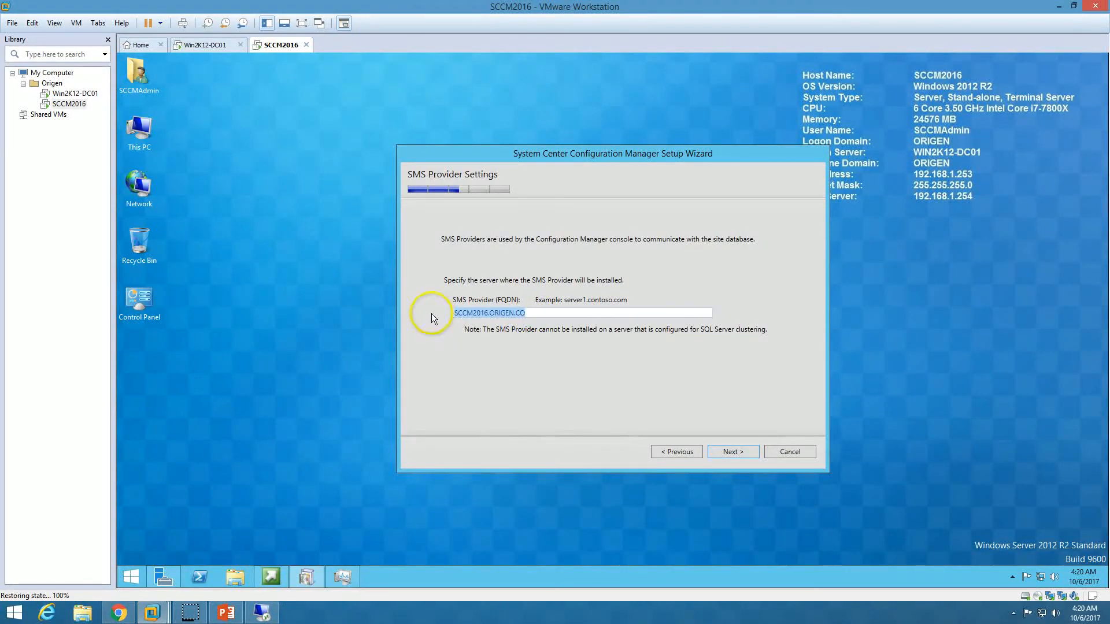
{"action": "left_click", "coordinate": [730, 455]}
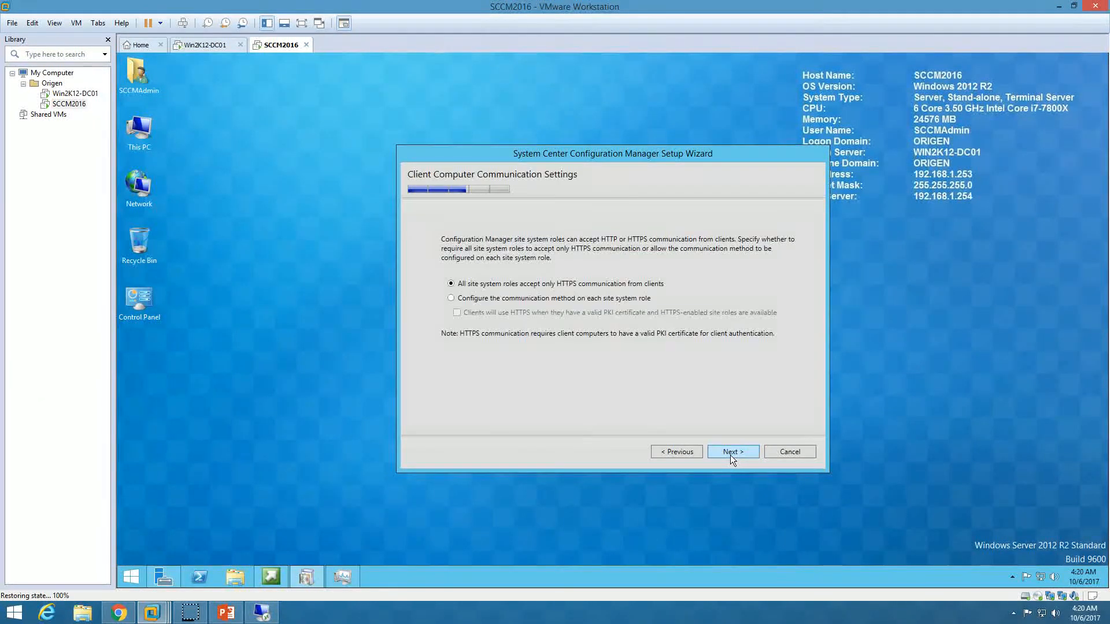
{"action": "left_click", "coordinate": [528, 301]}
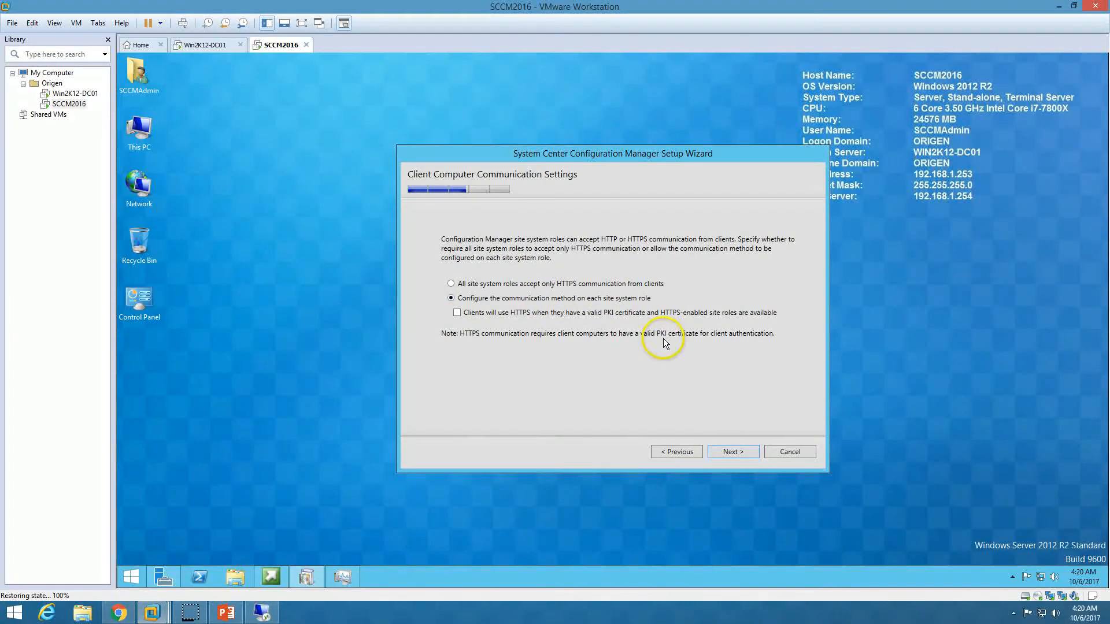
Accept installing a management point and a distribution point on SCCM2016.ORIGEN.CO, both with HTTP client connections
{"action": "left_click", "coordinate": [734, 453]}
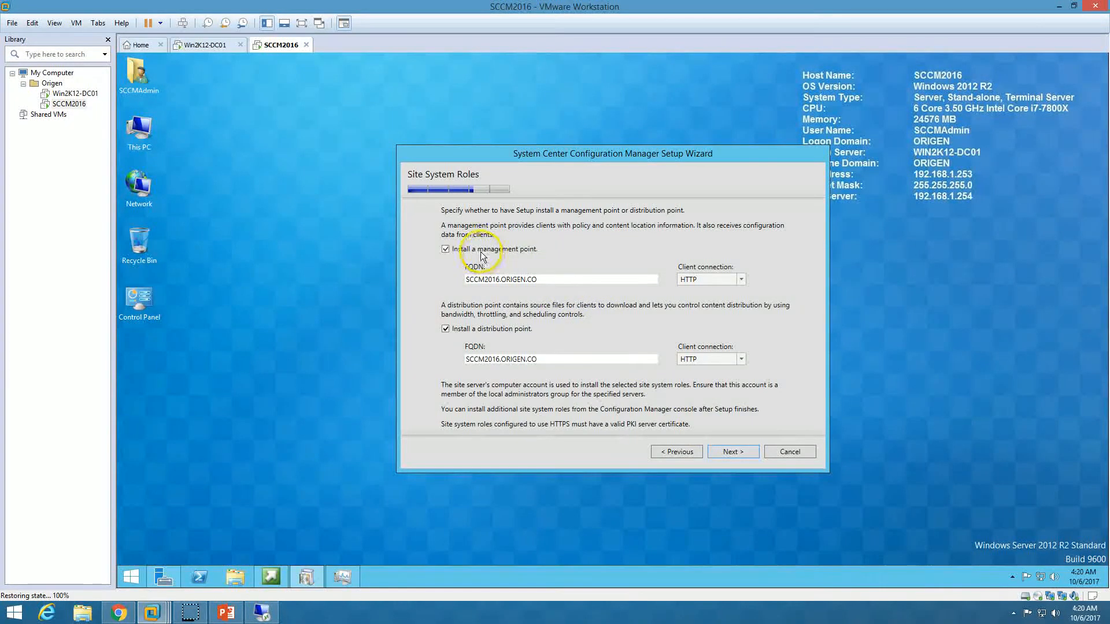
{"action": "left_click_drag", "start_coordinate": [565, 280], "coordinate": [449, 281]}
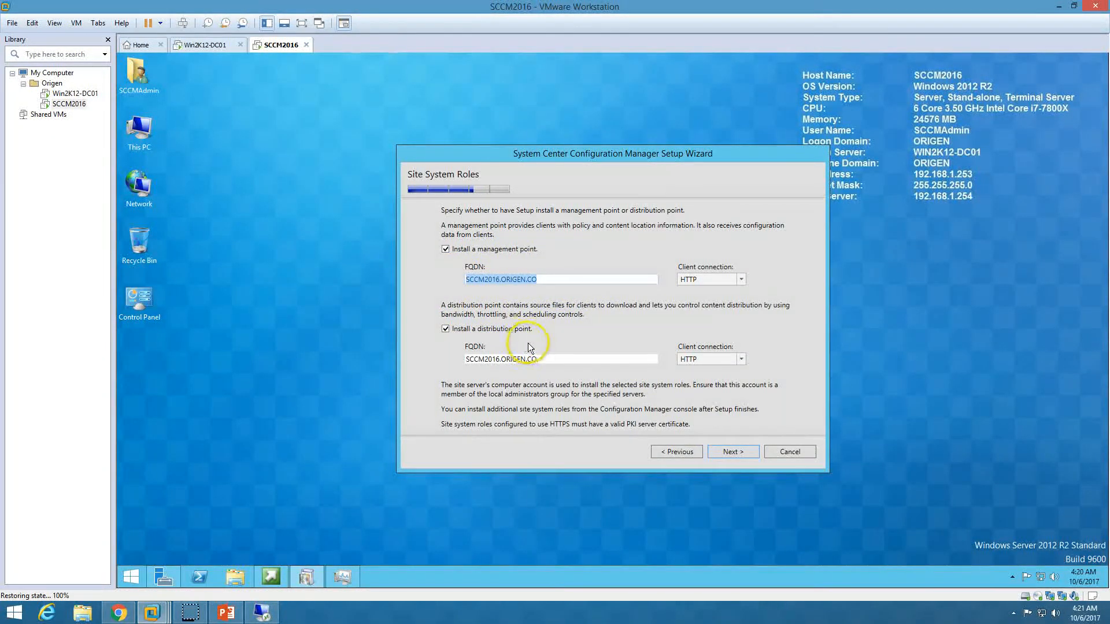
{"action": "left_click_drag", "start_coordinate": [553, 360], "coordinate": [428, 359]}
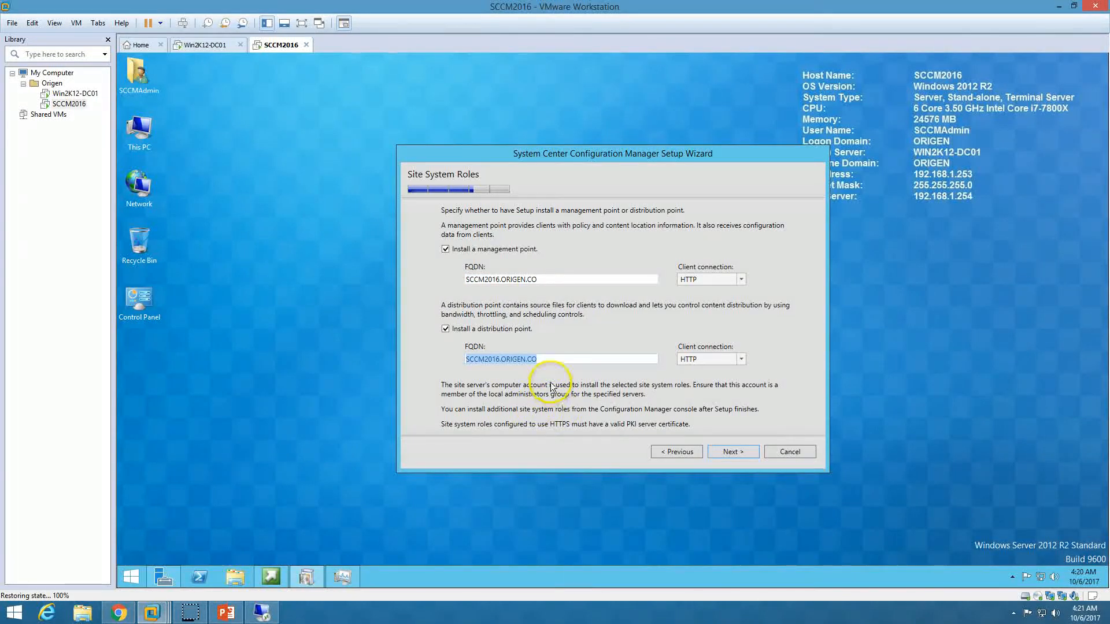
{"action": "left_click_drag", "start_coordinate": [552, 280], "coordinate": [446, 280]}
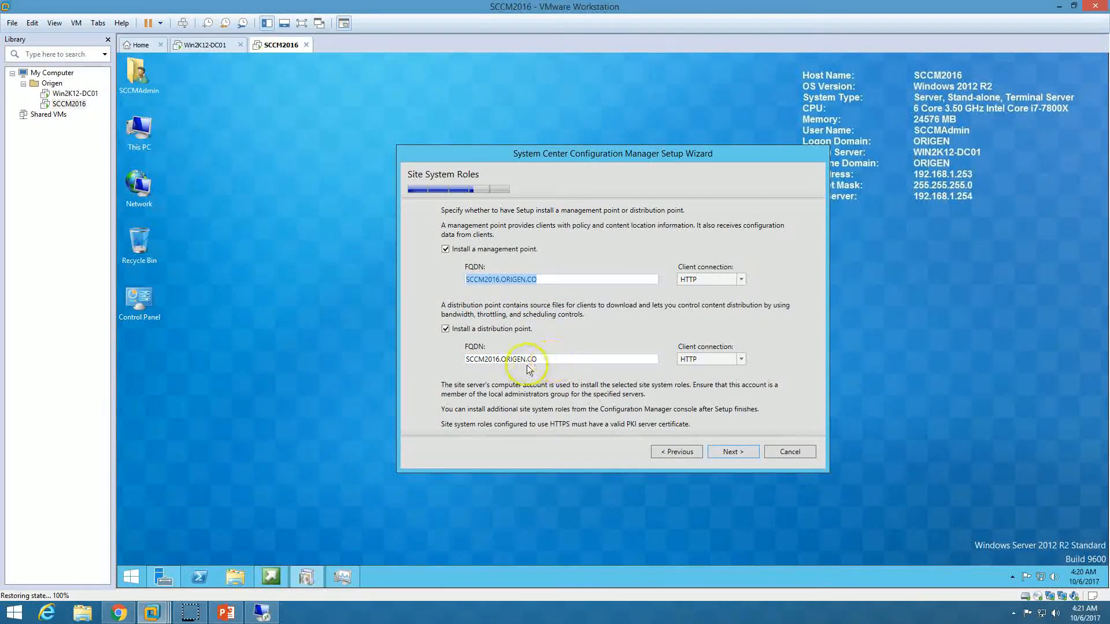
{"action": "left_click_drag", "start_coordinate": [526, 365], "coordinate": [458, 384]}
{"action": "left_click", "coordinate": [735, 453]}
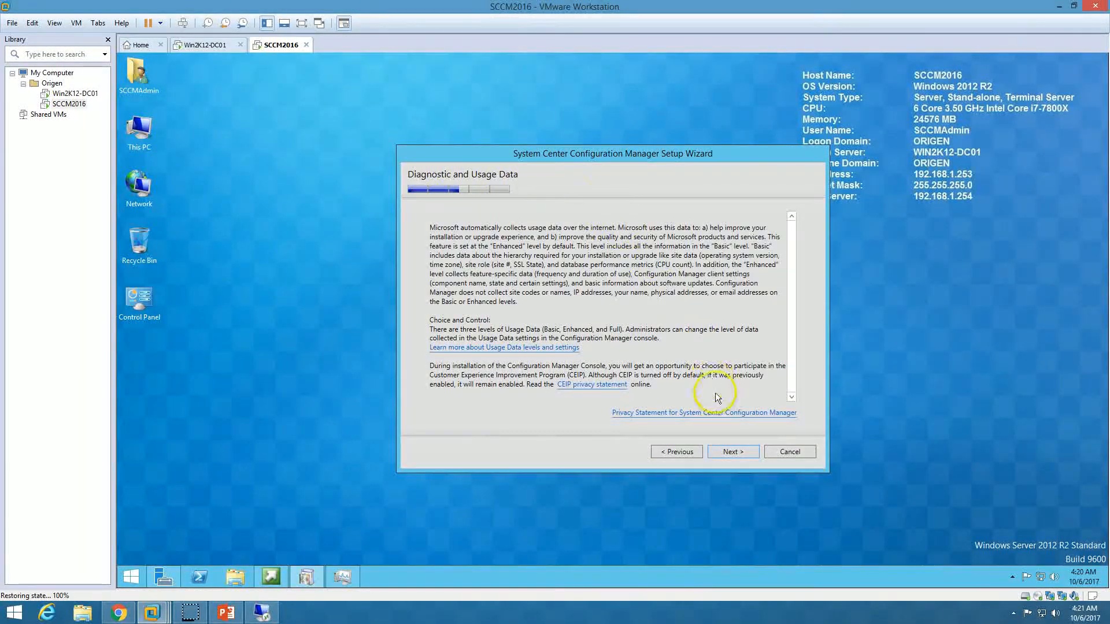
Accept the diagnostic and usage data notice and skip the service connection point setup for now
{"action": "left_click", "coordinate": [733, 452]}
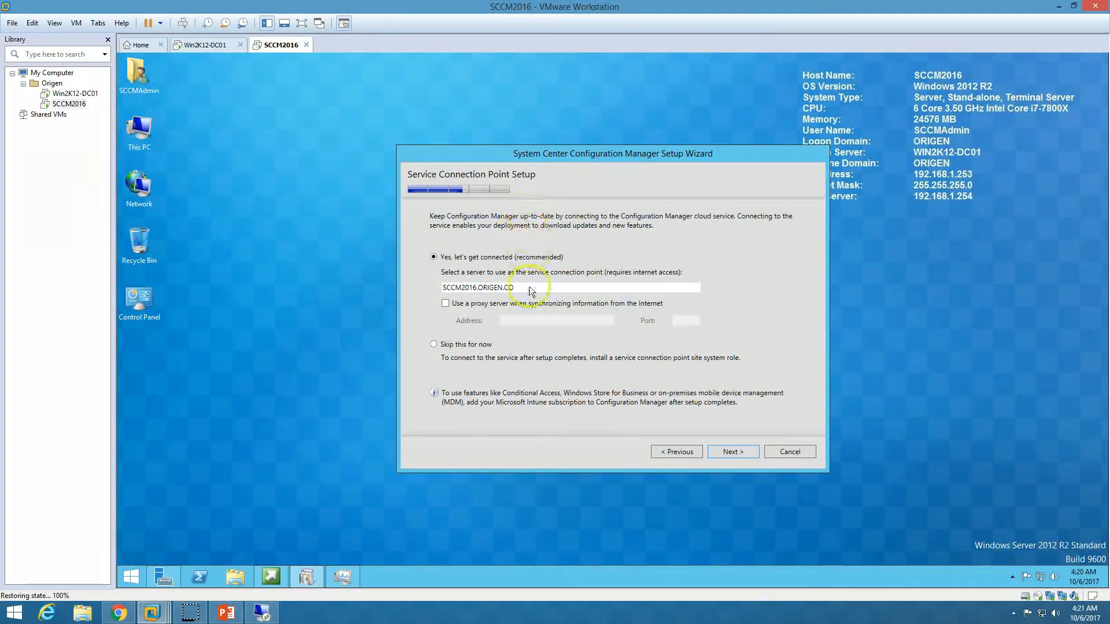
{"action": "left_click", "coordinate": [471, 346]}
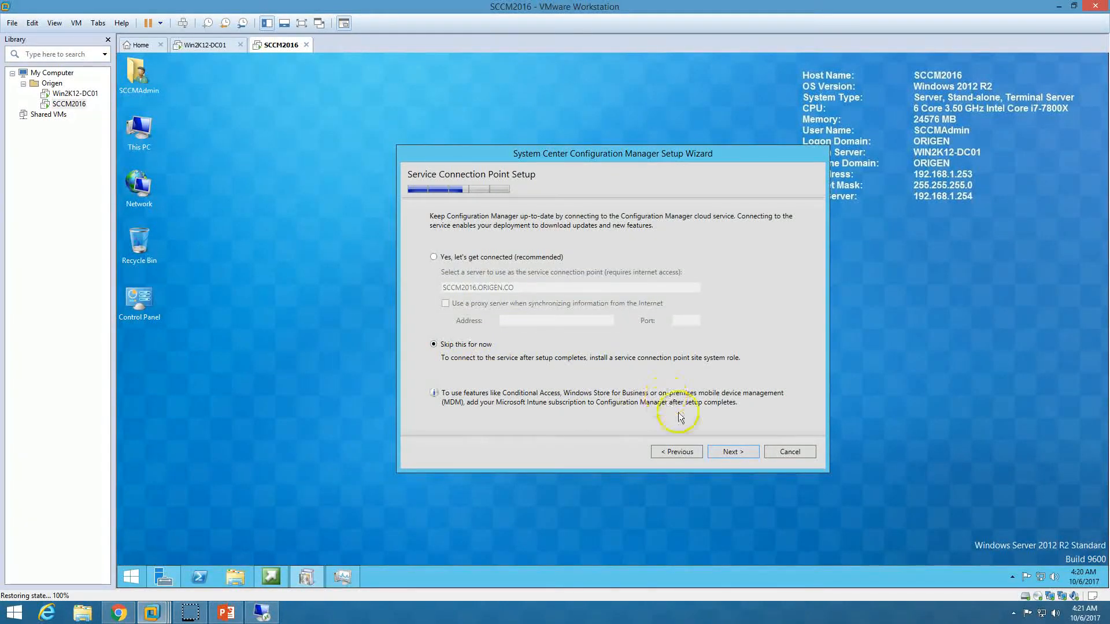
{"action": "left_click", "coordinate": [734, 452]}
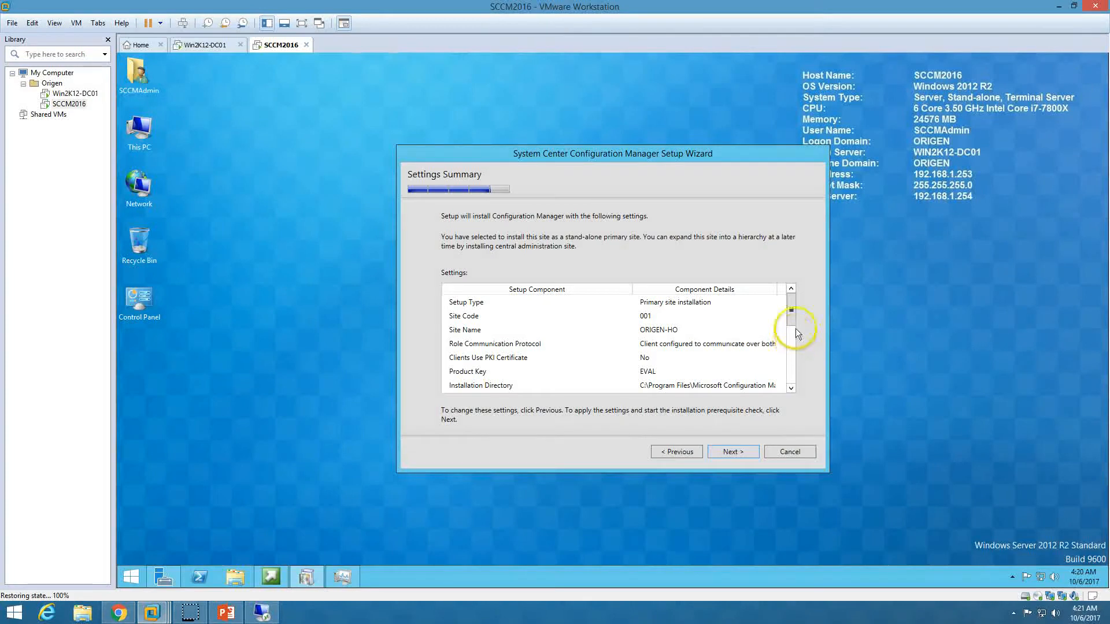
Review the settings summary, run the prerequisite check and begin the Configuration Manager installation
{"action": "left_click_drag", "start_coordinate": [792, 310], "coordinate": [793, 286]}
{"action": "left_click", "coordinate": [726, 344]}
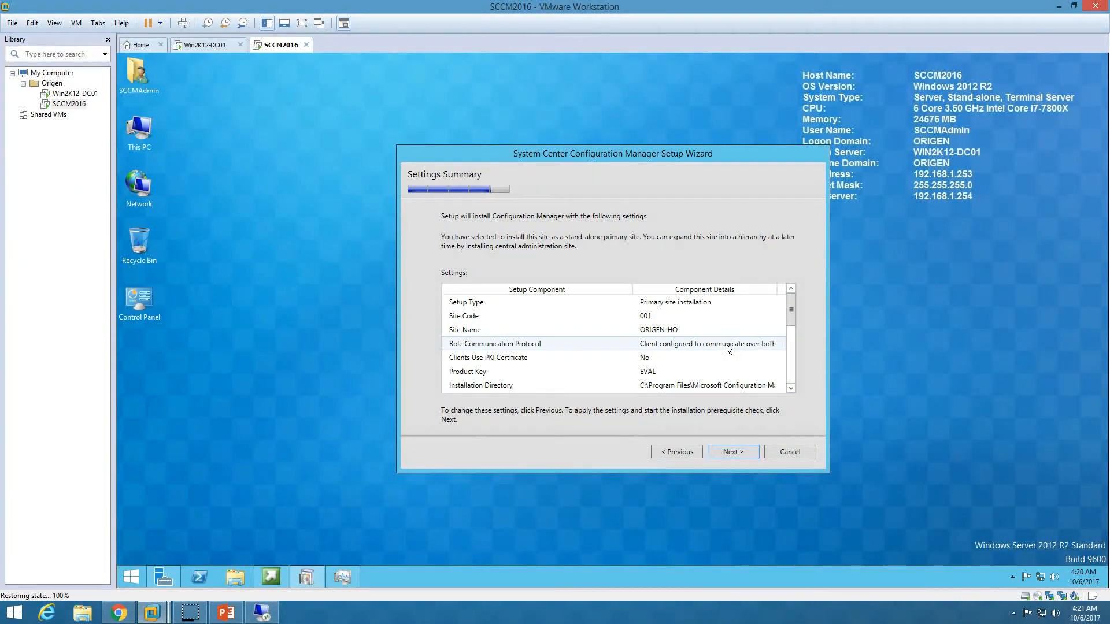
{"action": "left_click", "coordinate": [734, 451]}
{"action": "left_click", "coordinate": [525, 299]}
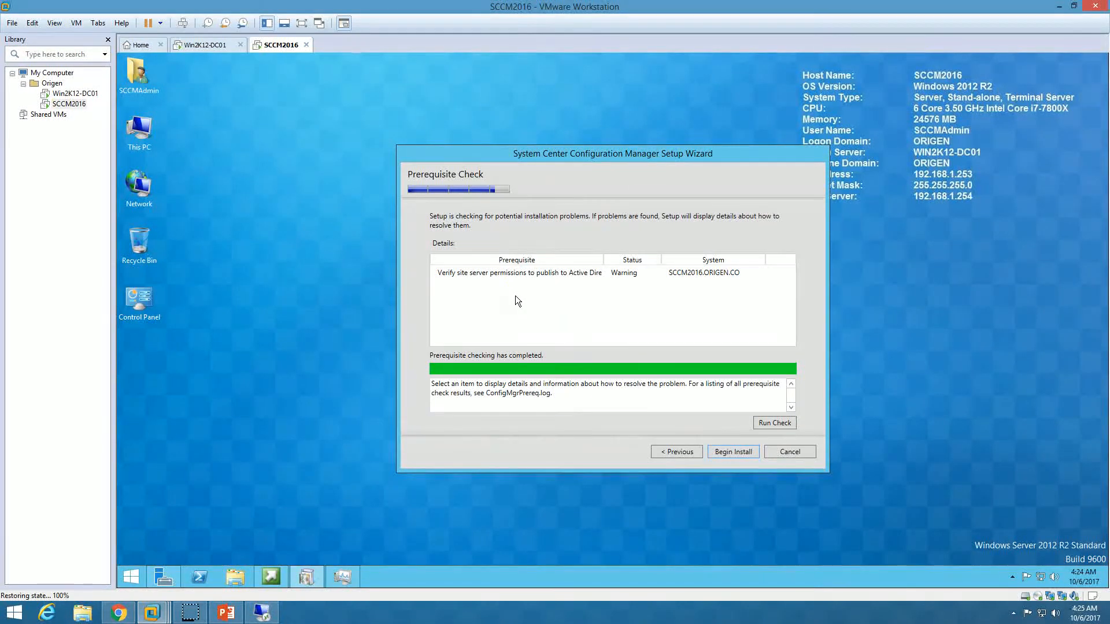
{"action": "left_click", "coordinate": [737, 453]}
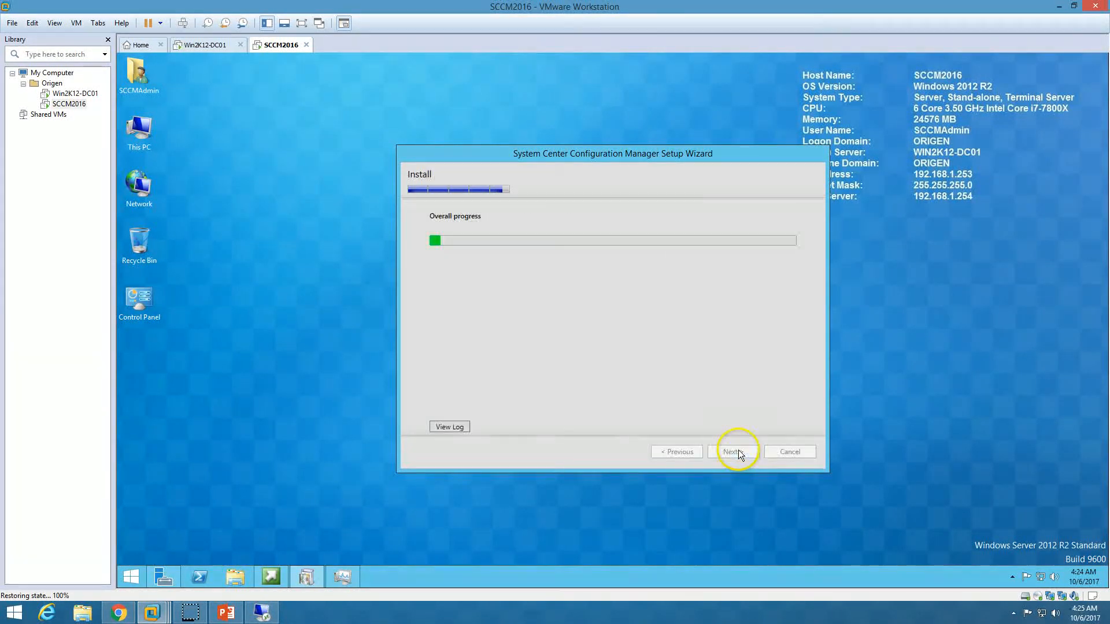
Close the Setup Wizard once core setup has completed
{"action": "right_click", "coordinate": [284, 363]}
{"action": "left_click", "coordinate": [290, 397]}
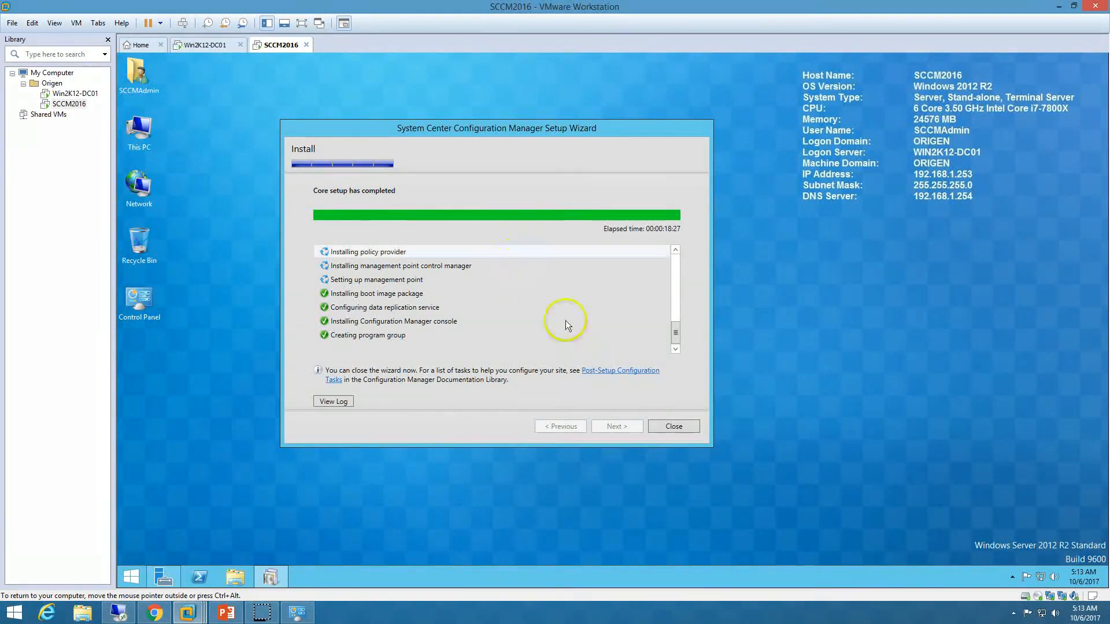
{"action": "left_click", "coordinate": [674, 428]}
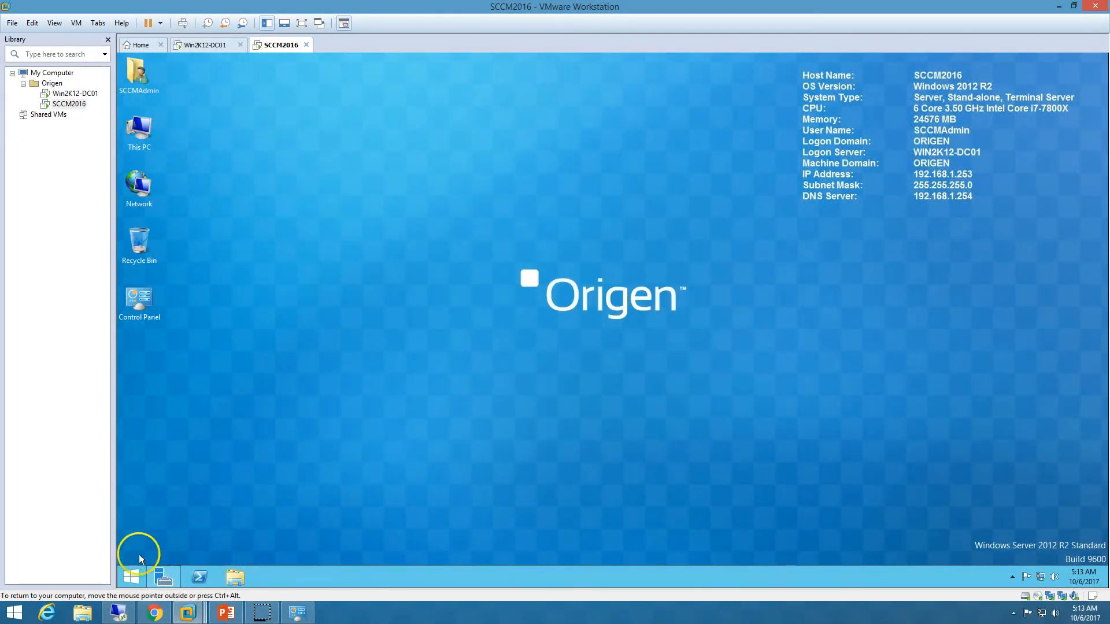
Search for the Configuration Manager Console, launch it and dismiss the update check notice
{"action": "left_click", "coordinate": [129, 575]}
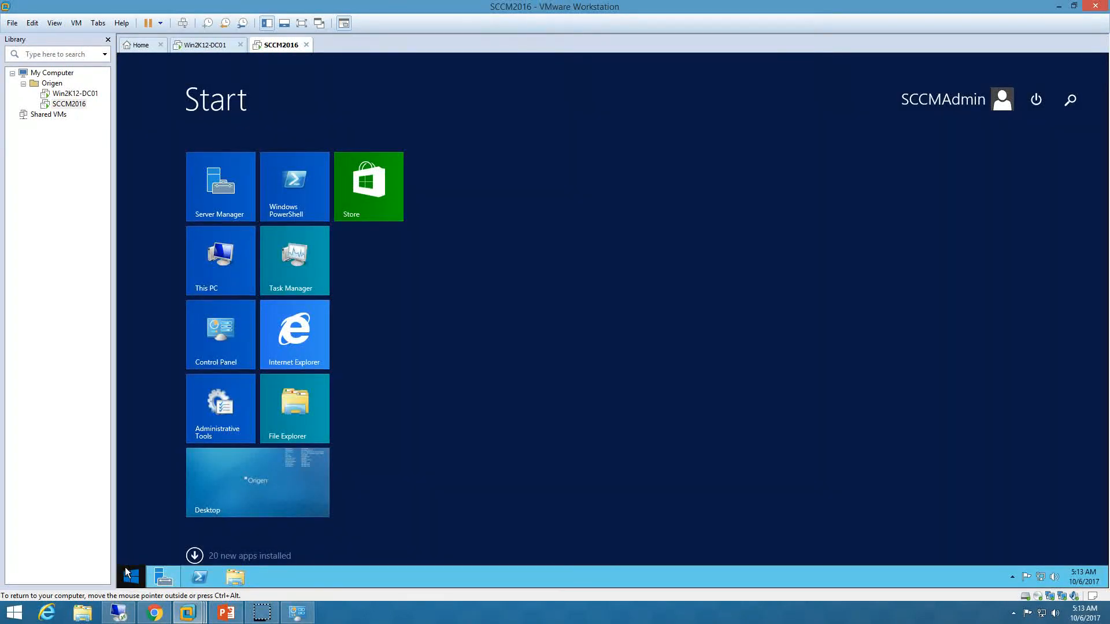
{"action": "type", "text": "COM"}
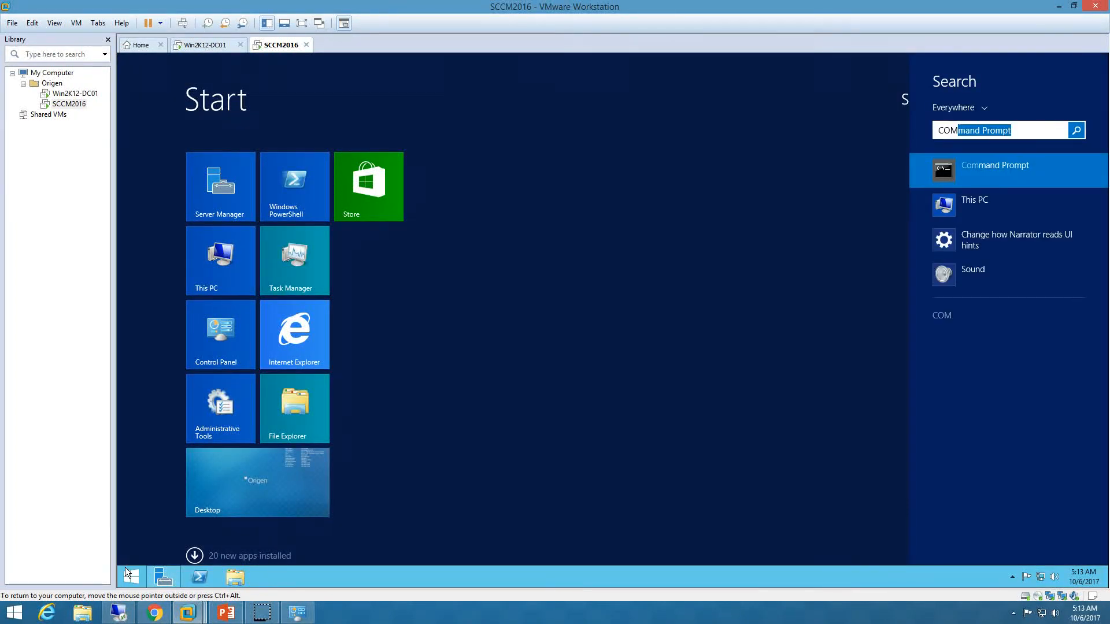
{"action": "key", "text": "BackSpace"}
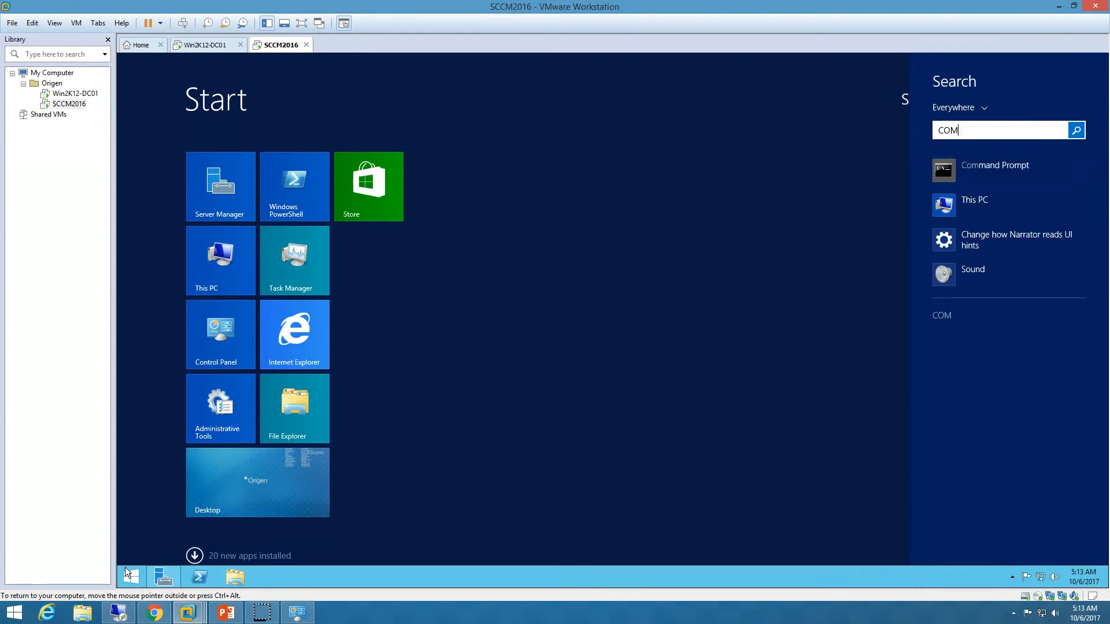
{"action": "type", "text": "NF"}
{"action": "key", "text": "BackSpace"}
{"action": "key", "text": "BackSpace"}
{"action": "key", "text": "BackSpace"}
{"action": "type", "text": "NFIGuration"}
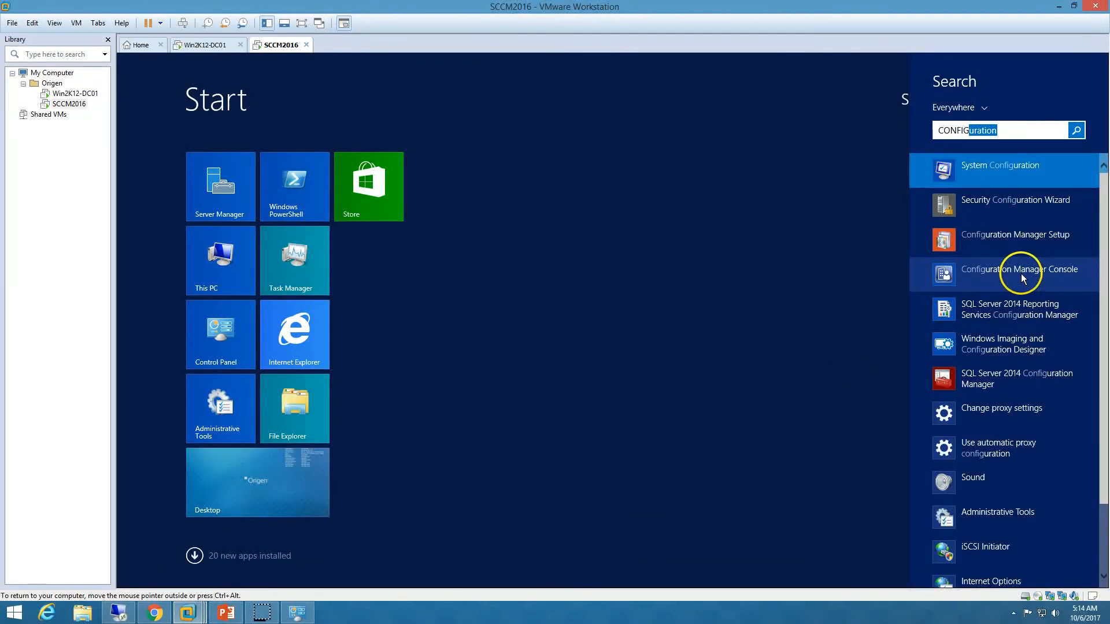
{"action": "left_click", "coordinate": [1002, 274]}
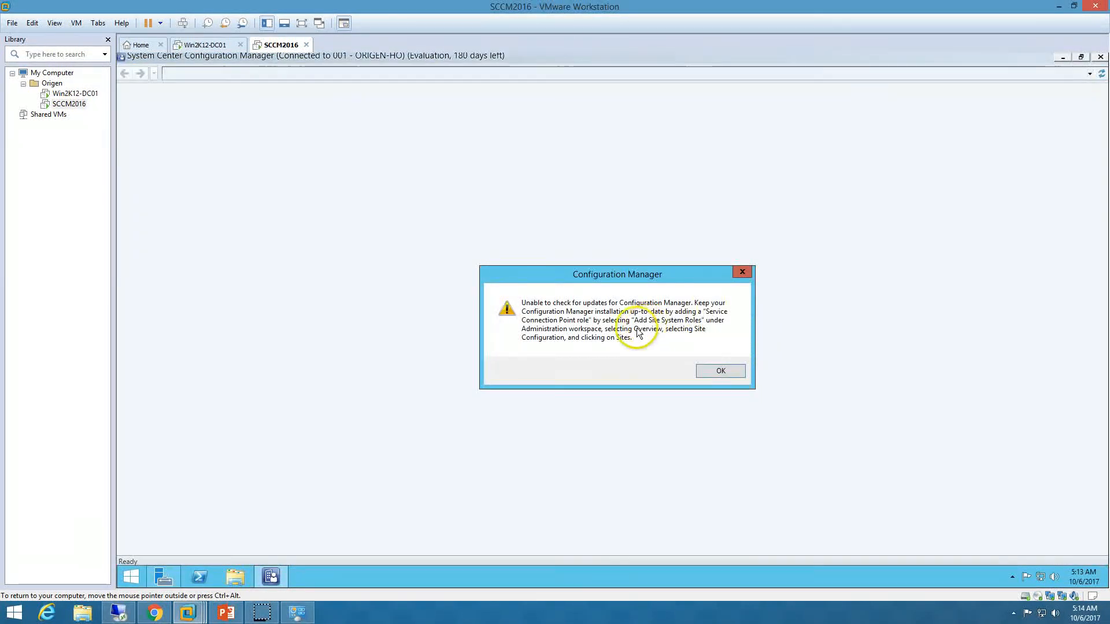
{"action": "left_click", "coordinate": [728, 373]}
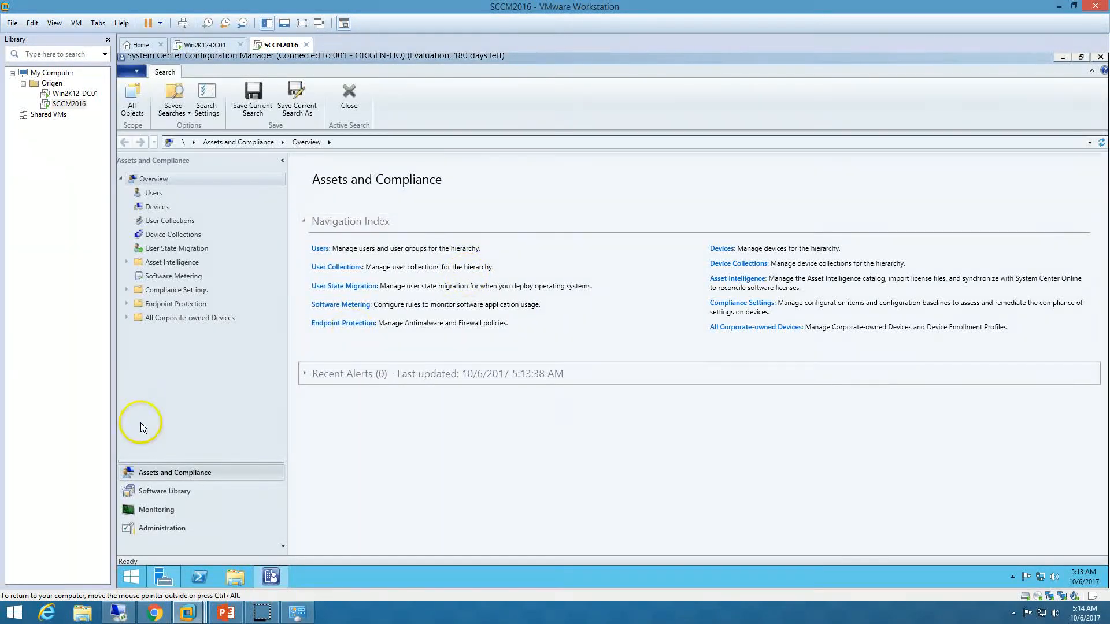
Keep the console maximized and show the Discovery Methods under Hierarchy Configuration in the Administration workspace
{"action": "double_click", "coordinate": [434, 56]}
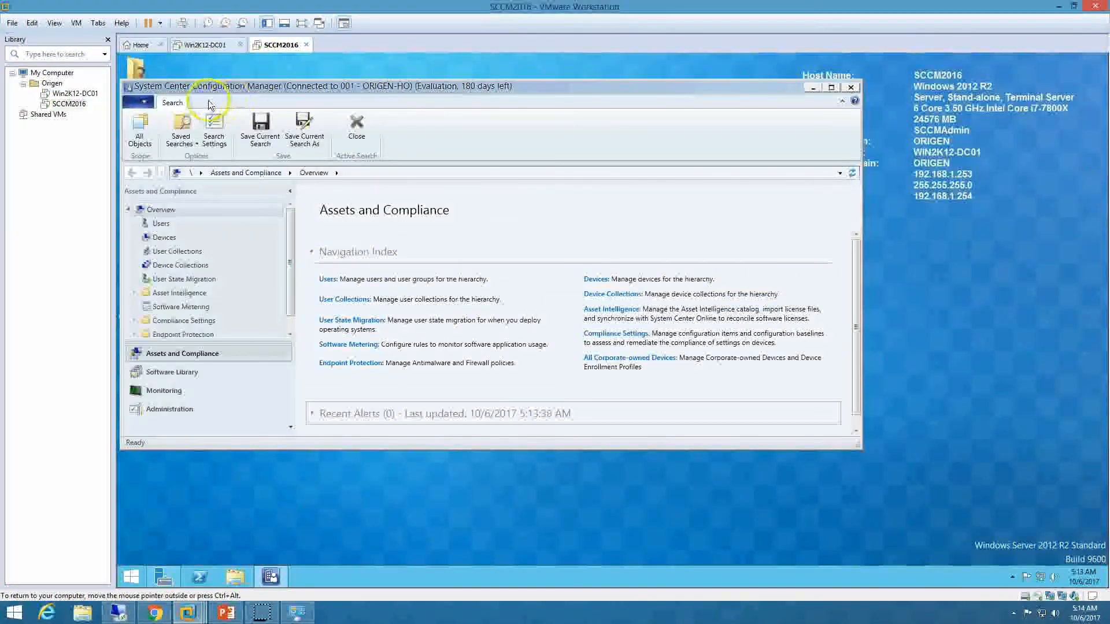
{"action": "double_click", "coordinate": [487, 85]}
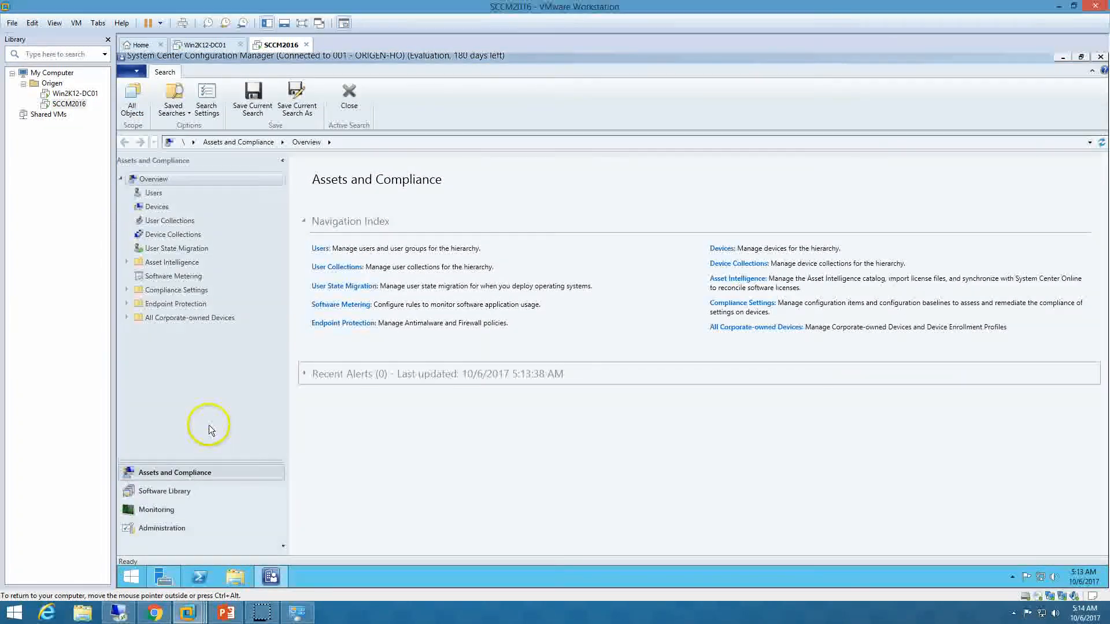
{"action": "left_click", "coordinate": [165, 528]}
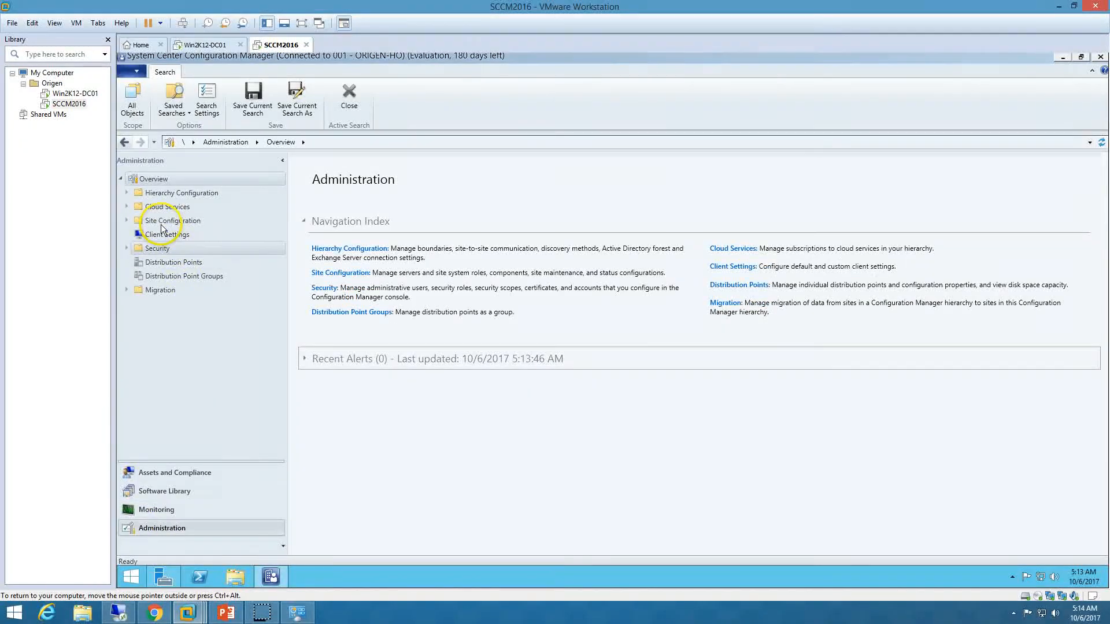
{"action": "left_click", "coordinate": [126, 193]}
{"action": "left_click", "coordinate": [194, 208]}
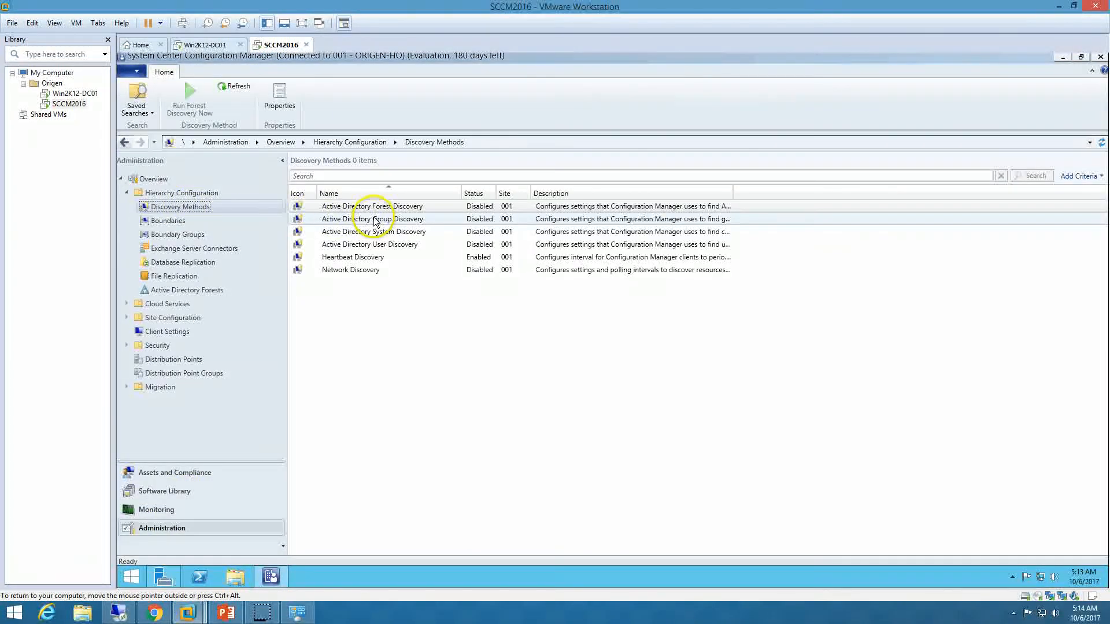
Enable Active Directory Forest Discovery with automatic creation of Active Directory site boundaries, running every 1 day
{"action": "left_click", "coordinate": [384, 208]}
{"action": "double_click", "coordinate": [384, 208]}
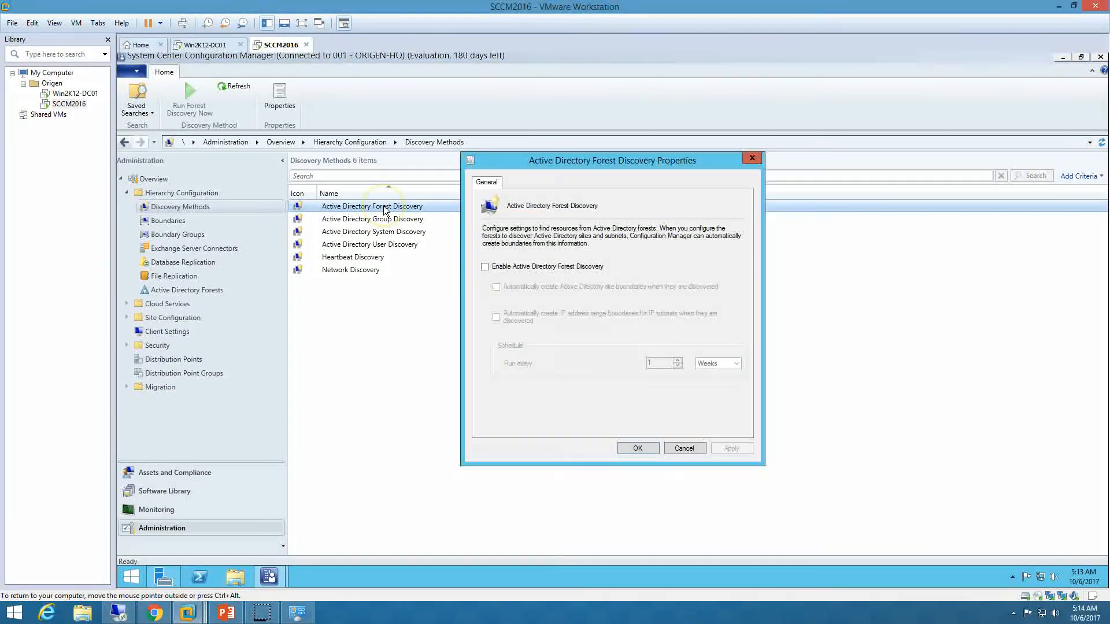
{"action": "left_click", "coordinate": [543, 267]}
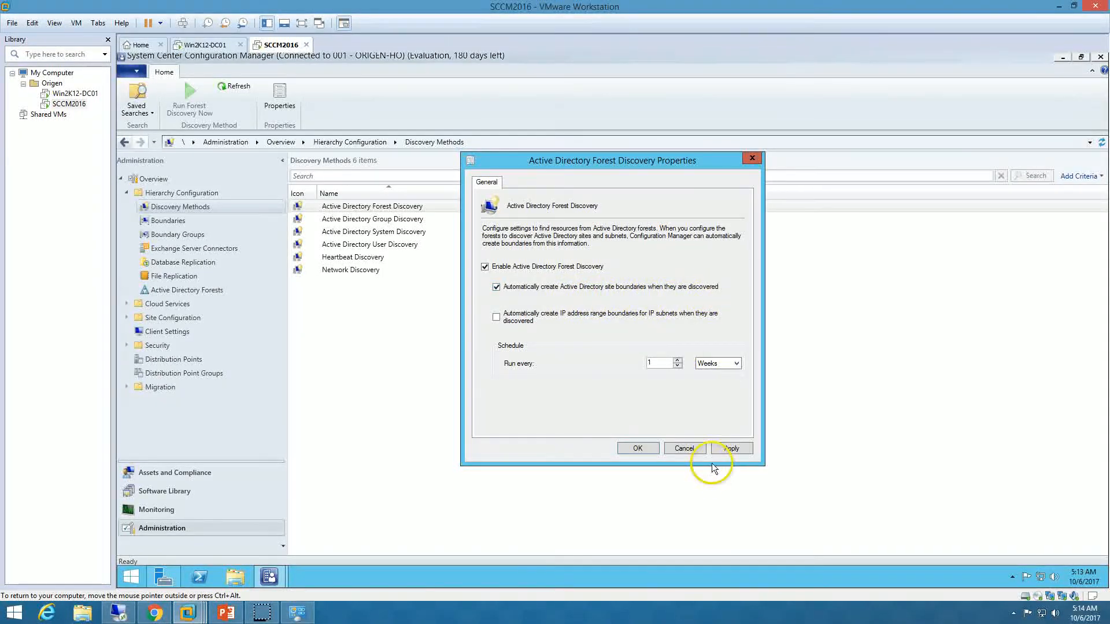
{"action": "left_click", "coordinate": [730, 449]}
{"action": "left_click", "coordinate": [652, 357]}
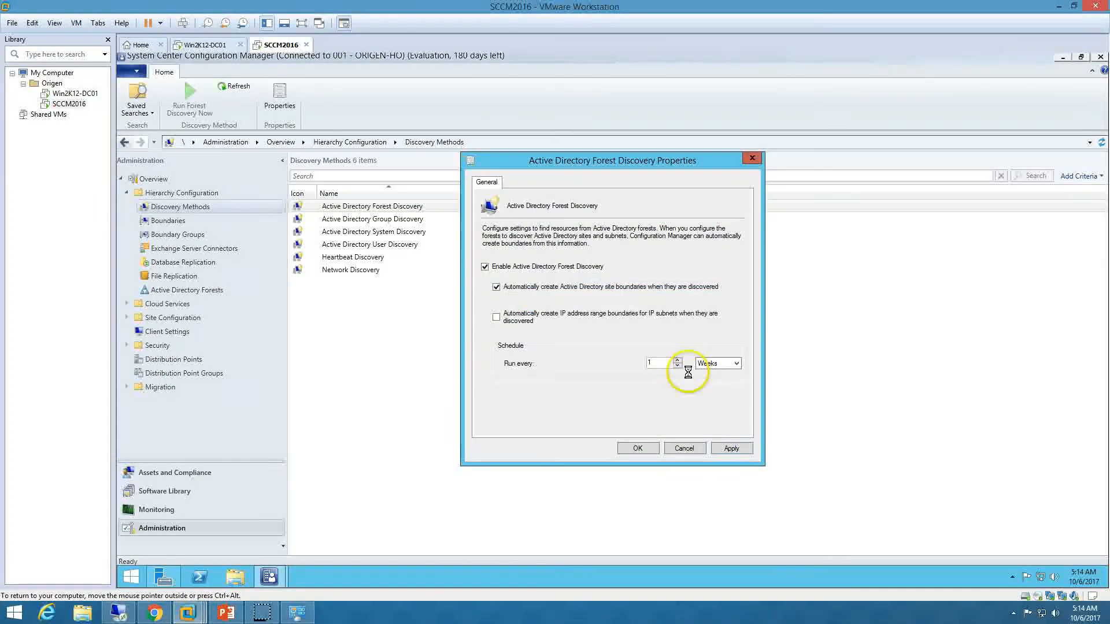
{"action": "left_click", "coordinate": [723, 364]}
{"action": "left_click", "coordinate": [705, 381]}
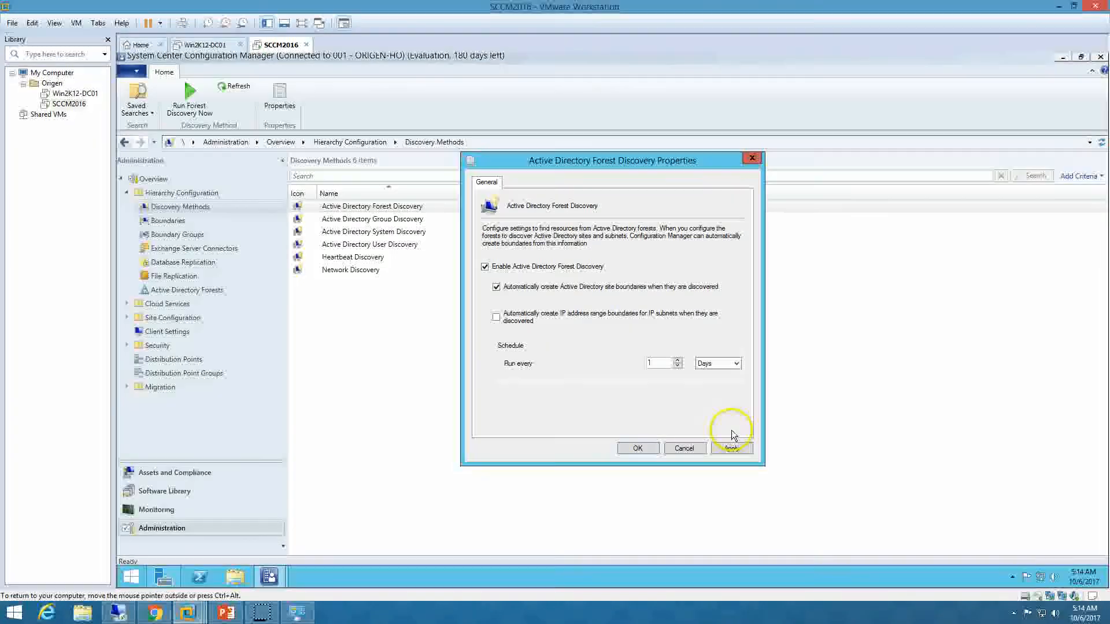
{"action": "left_click", "coordinate": [731, 448]}
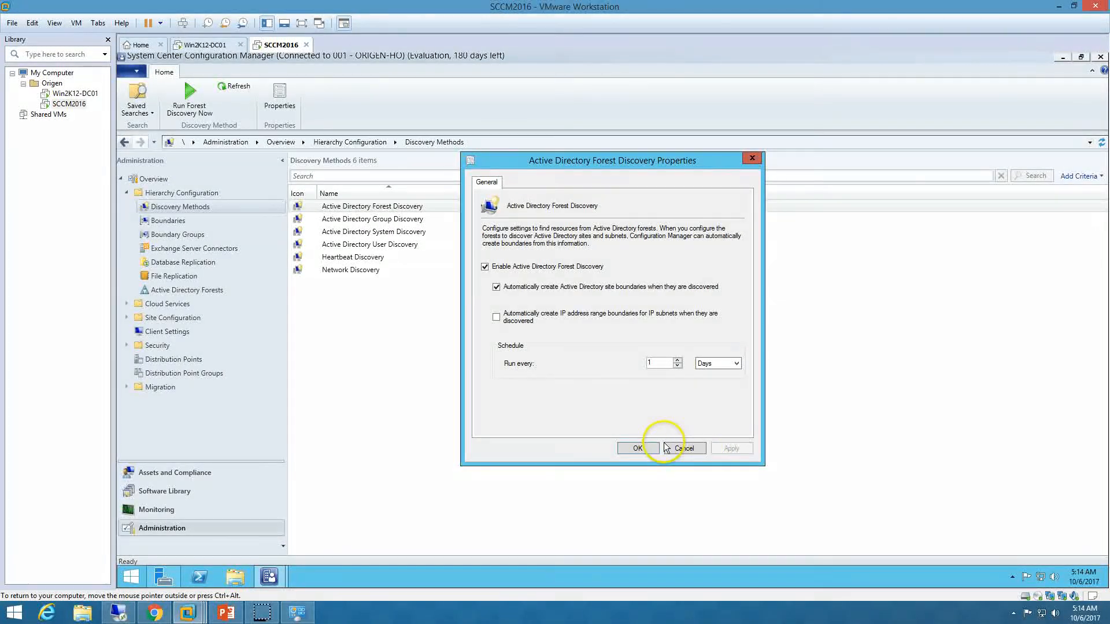
{"action": "left_click", "coordinate": [643, 449]}
Enable Active Directory Group Discovery and start adding an Active Directory location as a discovery scope
{"action": "double_click", "coordinate": [382, 218]}
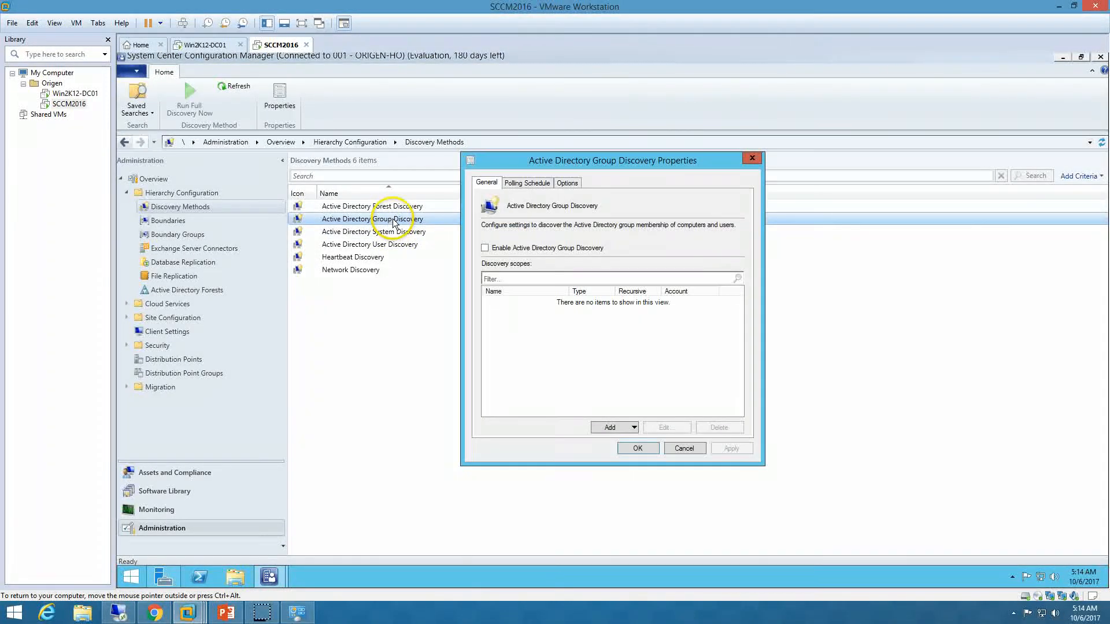
{"action": "left_click", "coordinate": [526, 247]}
{"action": "left_click", "coordinate": [624, 428]}
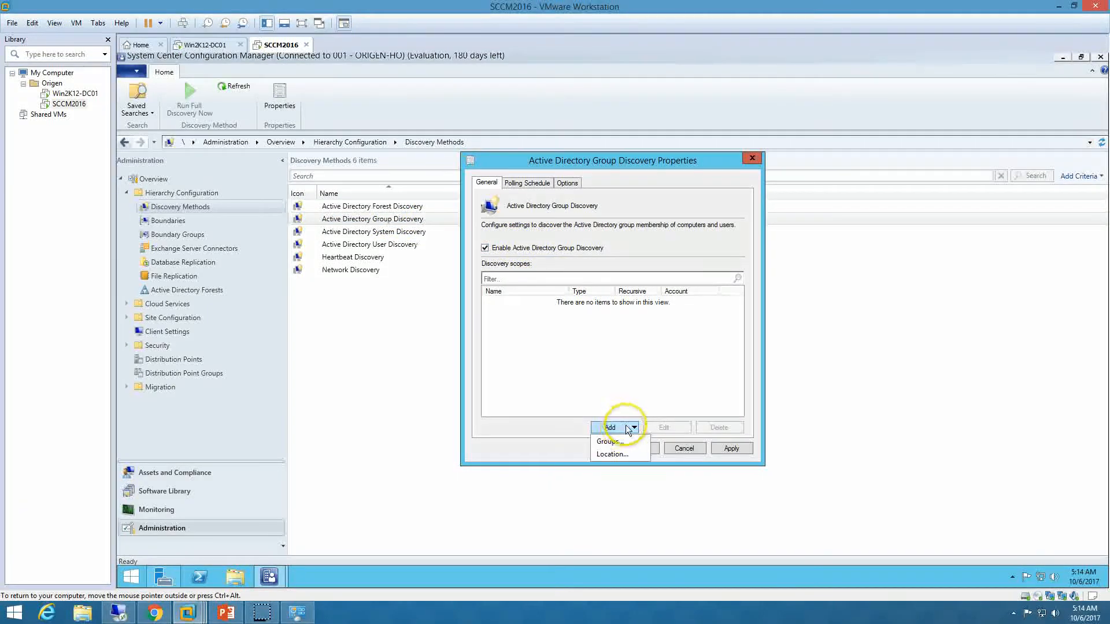
{"action": "left_click", "coordinate": [622, 455]}
{"action": "left_click", "coordinate": [612, 300]}
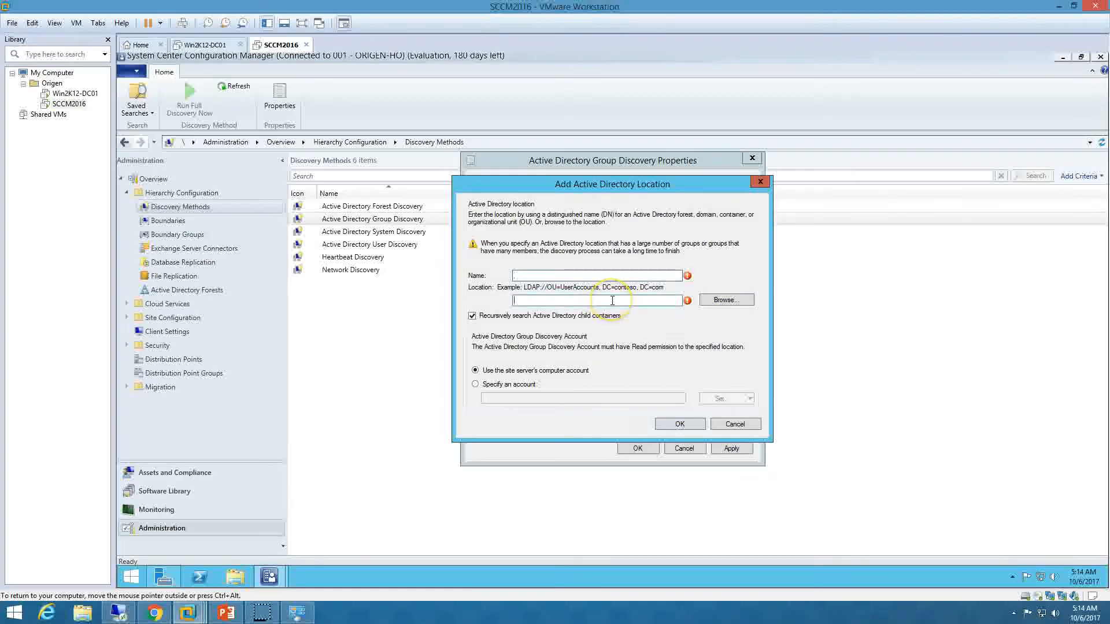
{"action": "left_click", "coordinate": [724, 306]}
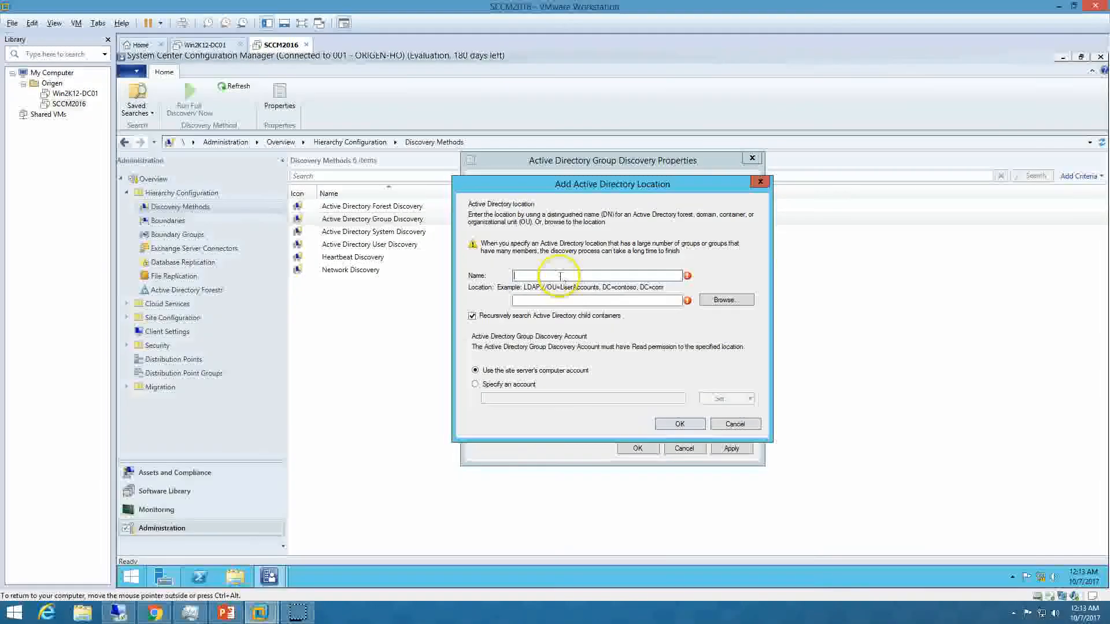
Name the group discovery location Forest, choose the ORIGEN domain root as its container and add it with recursive search
{"action": "left_click", "coordinate": [560, 276]}
{"action": "type", "text": "Fore"}
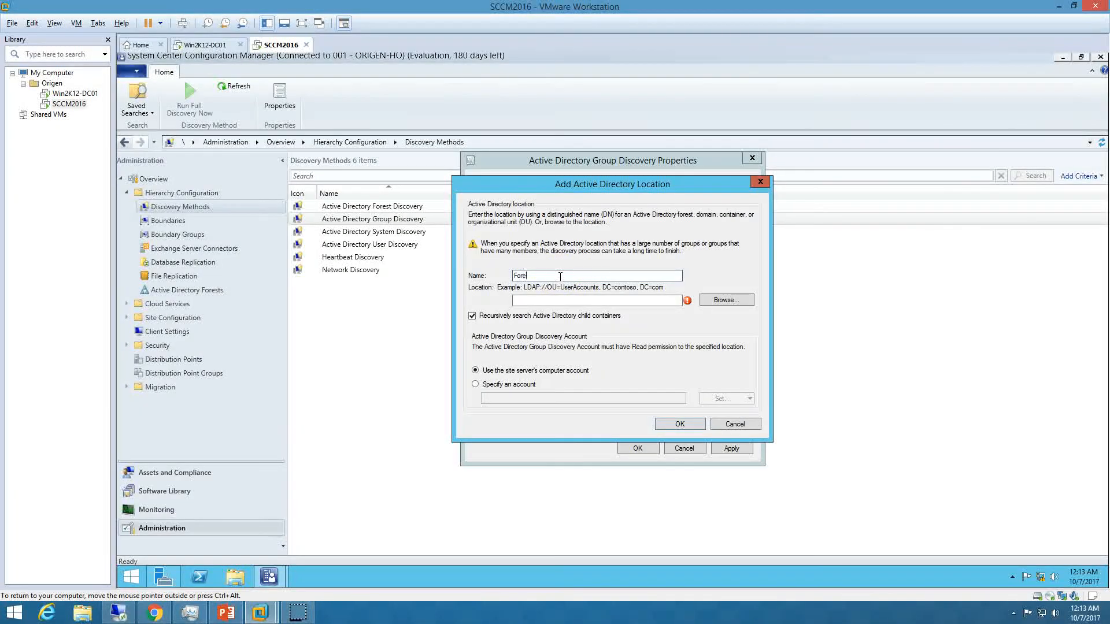
{"action": "type", "text": "st"}
{"action": "left_click", "coordinate": [725, 300]}
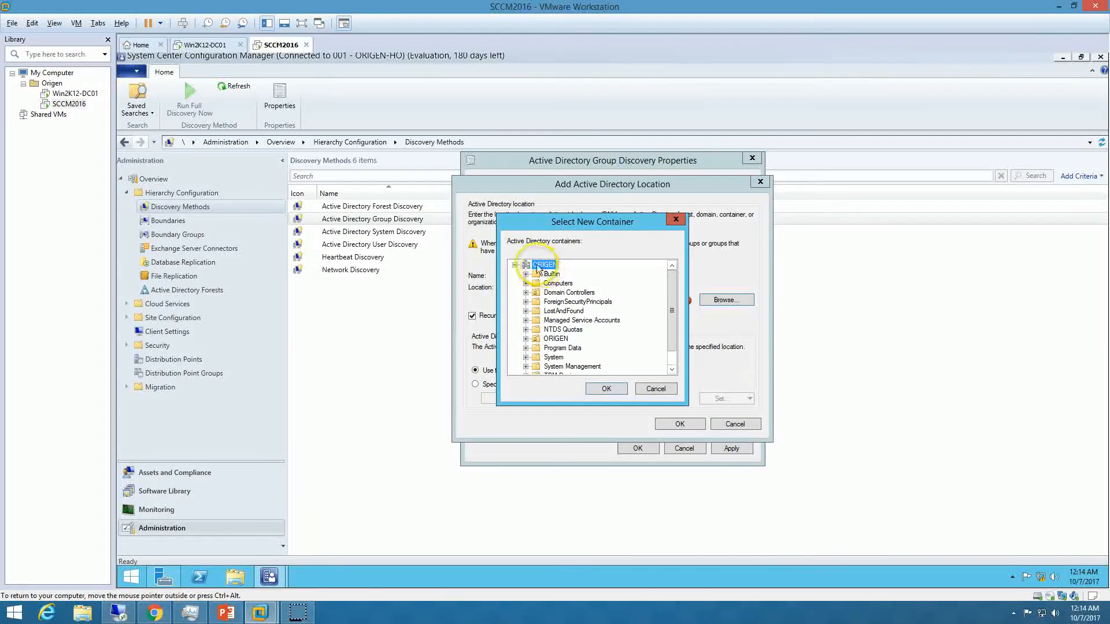
{"action": "left_click", "coordinate": [607, 390]}
{"action": "left_click", "coordinate": [678, 424]}
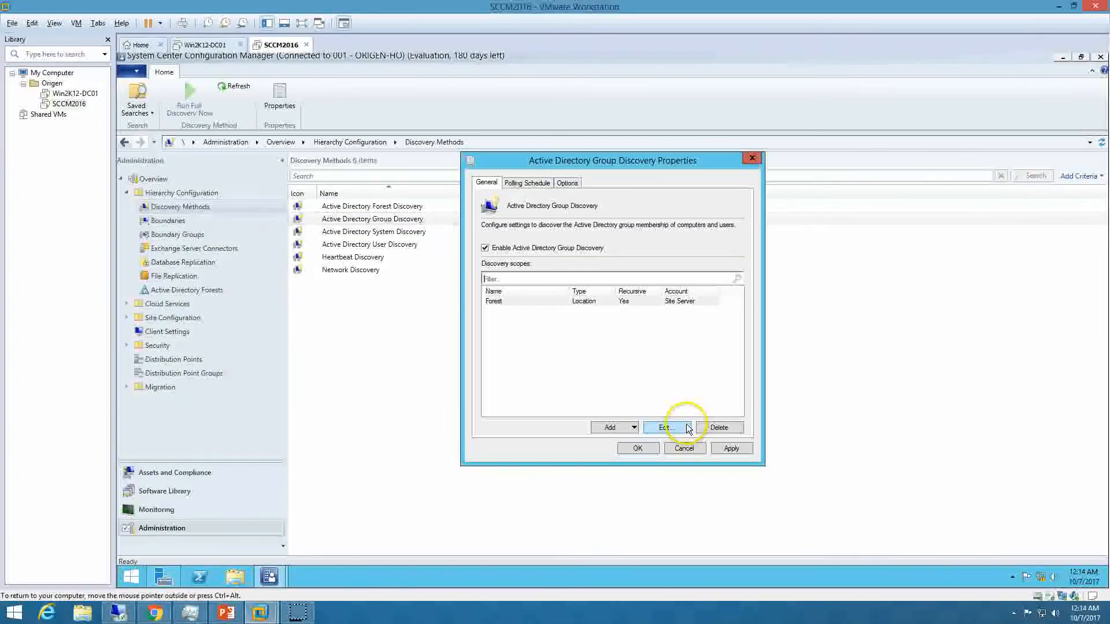
Apply Active Directory Group Discovery with an immediate full discovery, and set its full polling schedule to every 1 hour
{"action": "left_click", "coordinate": [728, 448]}
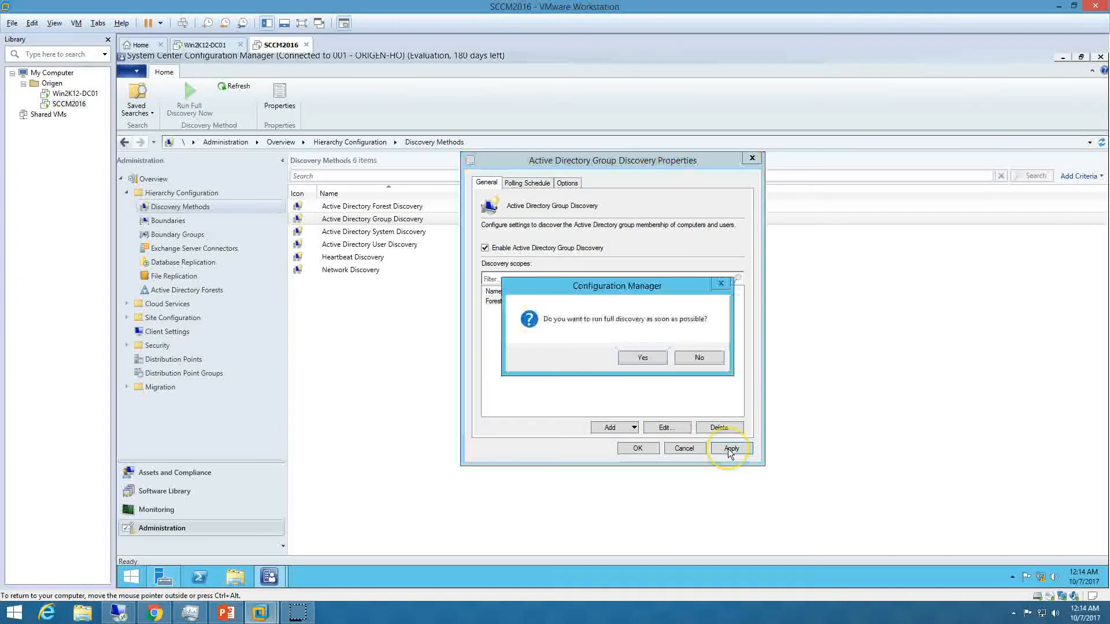
{"action": "left_click", "coordinate": [638, 357]}
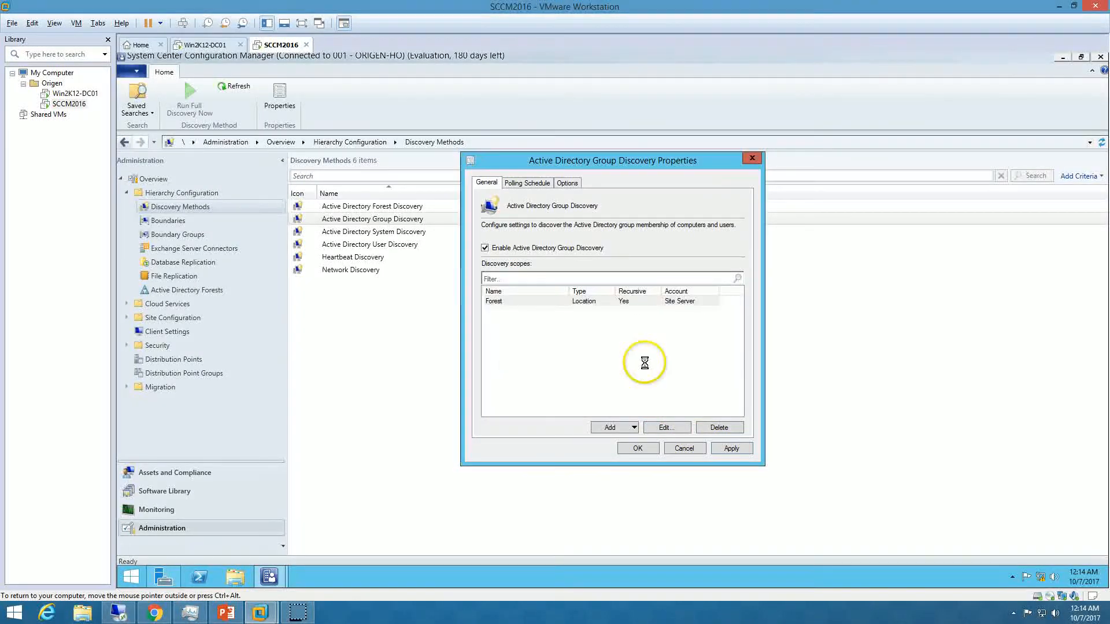
{"action": "left_click", "coordinate": [520, 182]}
{"action": "left_click", "coordinate": [712, 257]}
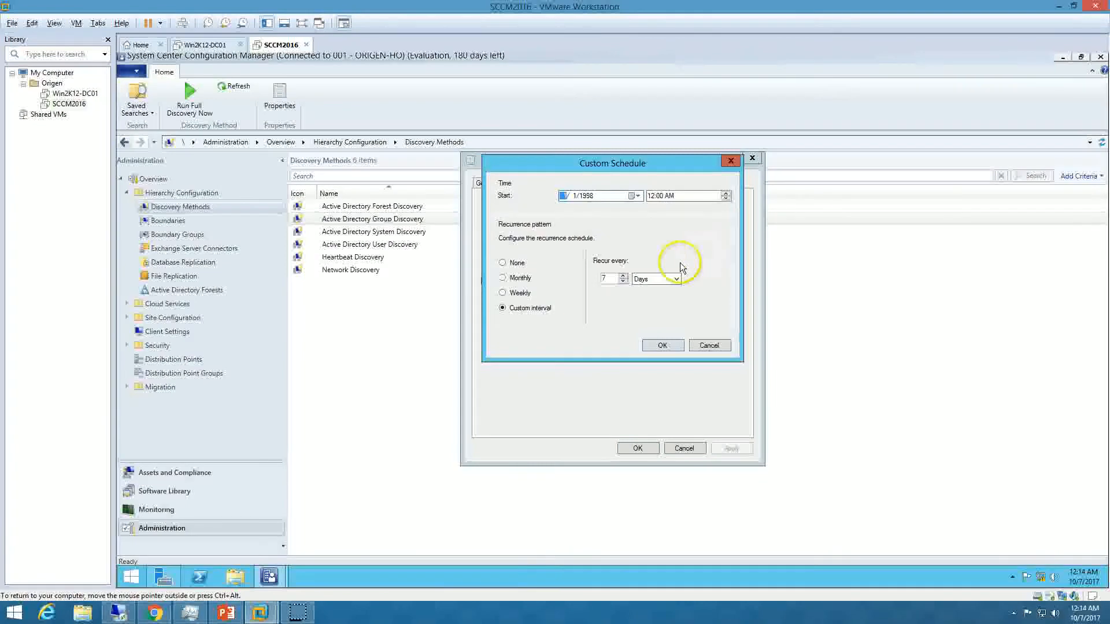
{"action": "left_click_drag", "start_coordinate": [618, 280], "coordinate": [568, 281]}
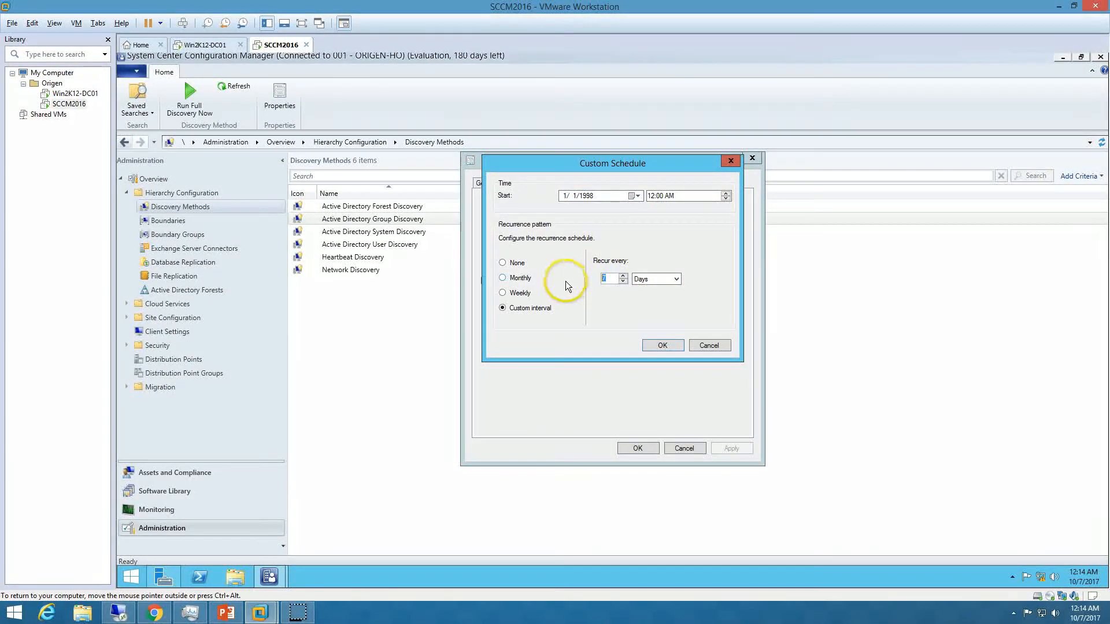
{"action": "type", "text": "1"}
{"action": "key", "text": "Tab"}
{"action": "left_click", "coordinate": [651, 282]}
{"action": "left_click", "coordinate": [657, 297]}
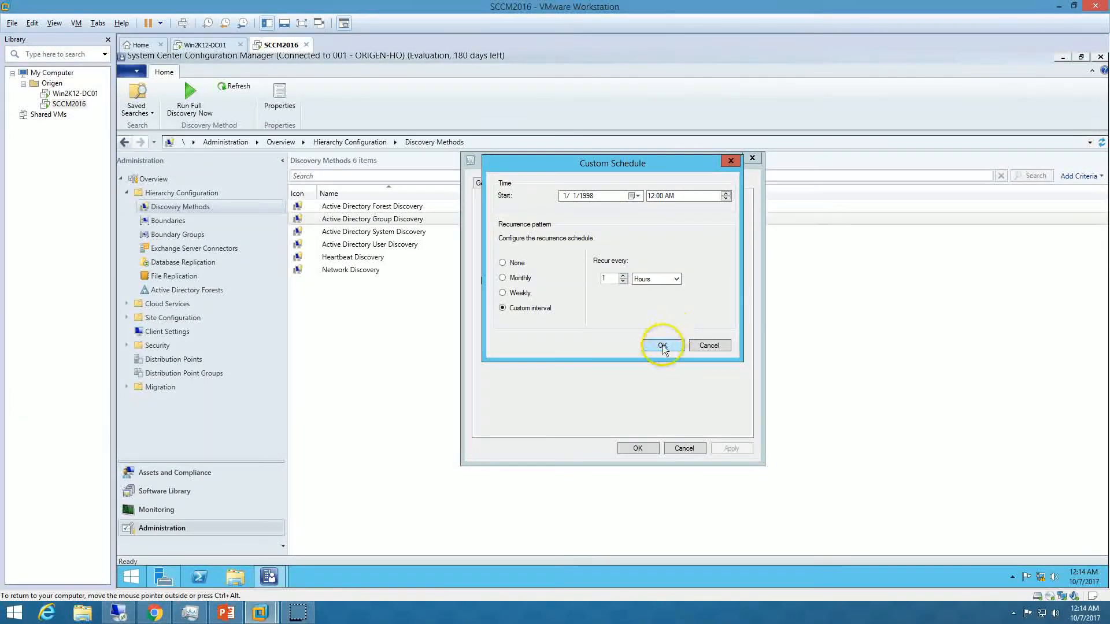
{"action": "left_click", "coordinate": [663, 345]}
{"action": "left_click", "coordinate": [648, 450]}
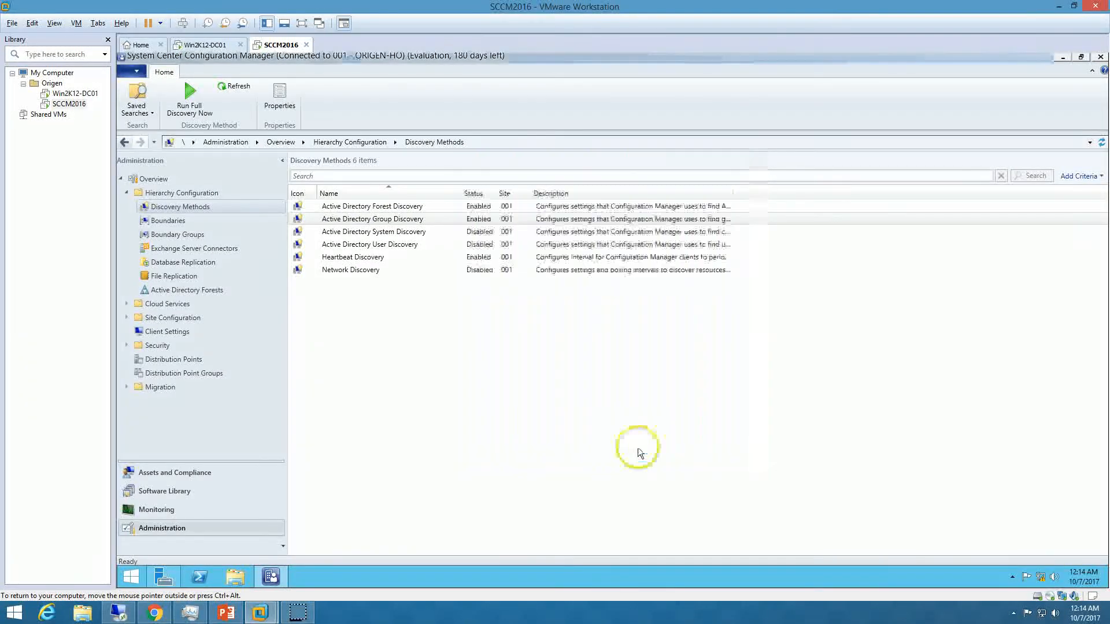
Enable Active Directory System Discovery and add the ORIGEN domain root as a recursively searched container using the site server's computer account
{"action": "double_click", "coordinate": [412, 231]}
{"action": "left_click", "coordinate": [519, 226]}
{"action": "left_click", "coordinate": [709, 266]}
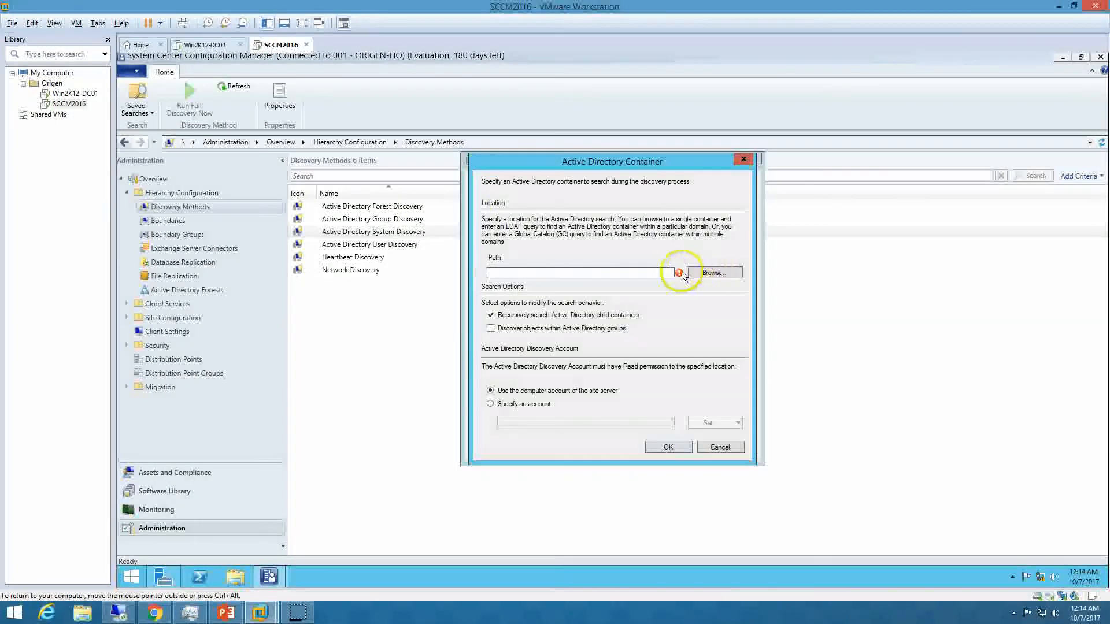
{"action": "left_click", "coordinate": [711, 270]}
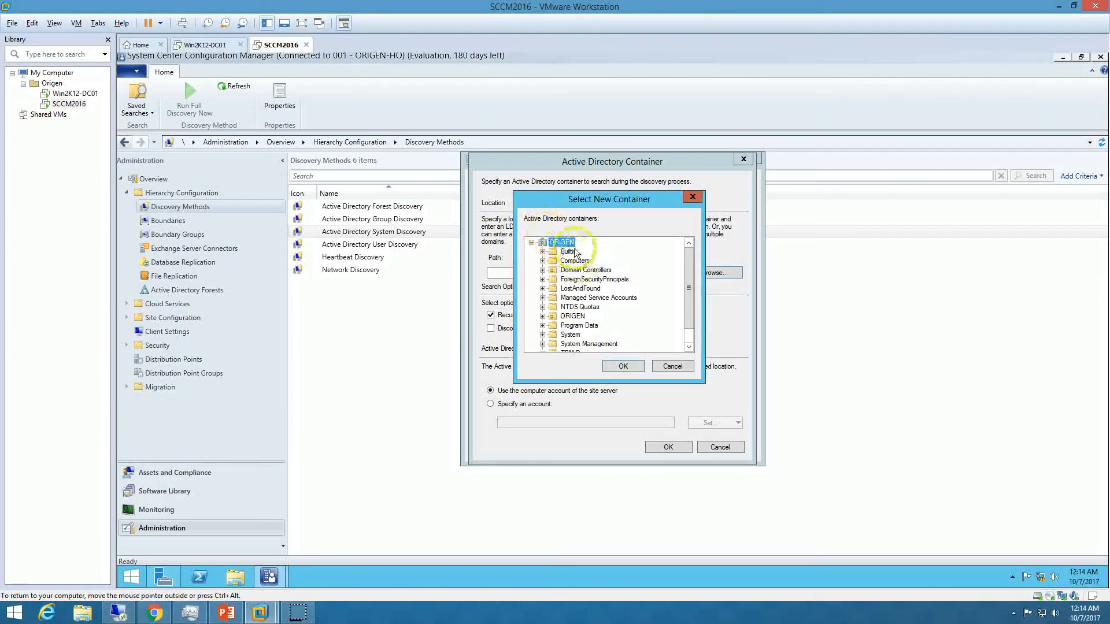
{"action": "left_click", "coordinate": [628, 367]}
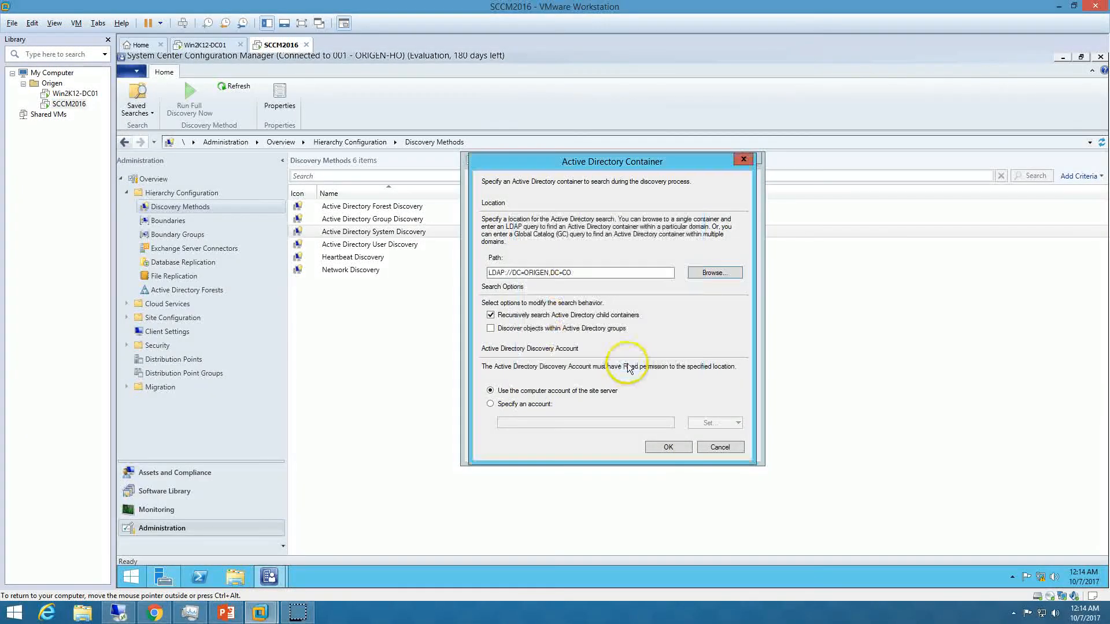
{"action": "left_click", "coordinate": [667, 447]}
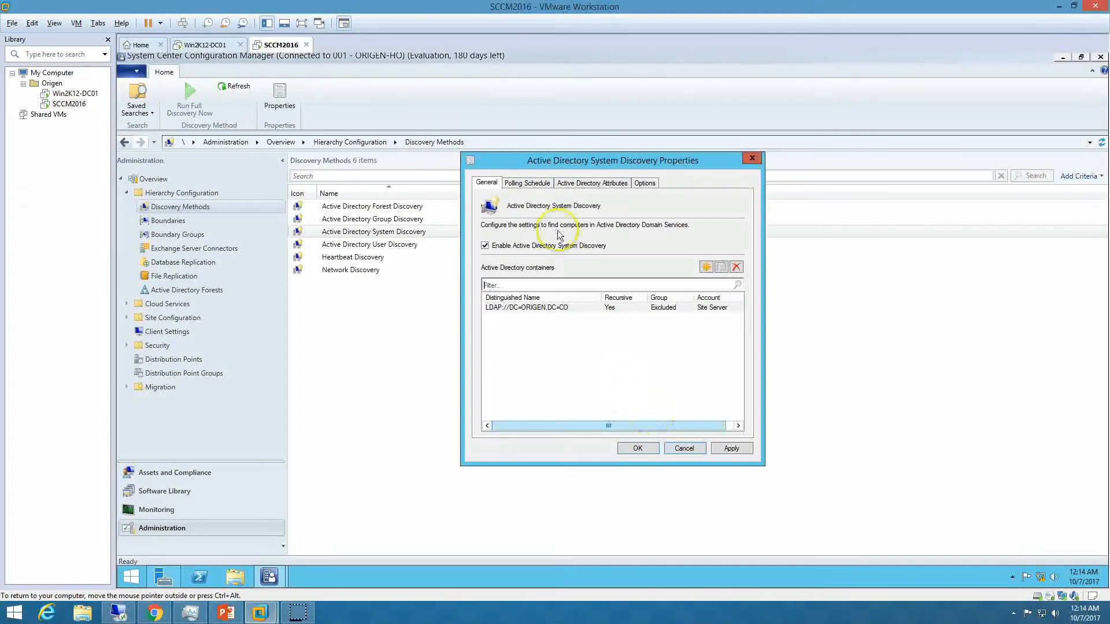
Set the system discovery's full polling schedule to every 1 hour and apply it with an immediate full discovery
{"action": "left_click", "coordinate": [526, 183]}
{"action": "left_click", "coordinate": [698, 259]}
{"action": "left_click", "coordinate": [648, 280]}
{"action": "left_click", "coordinate": [652, 298]}
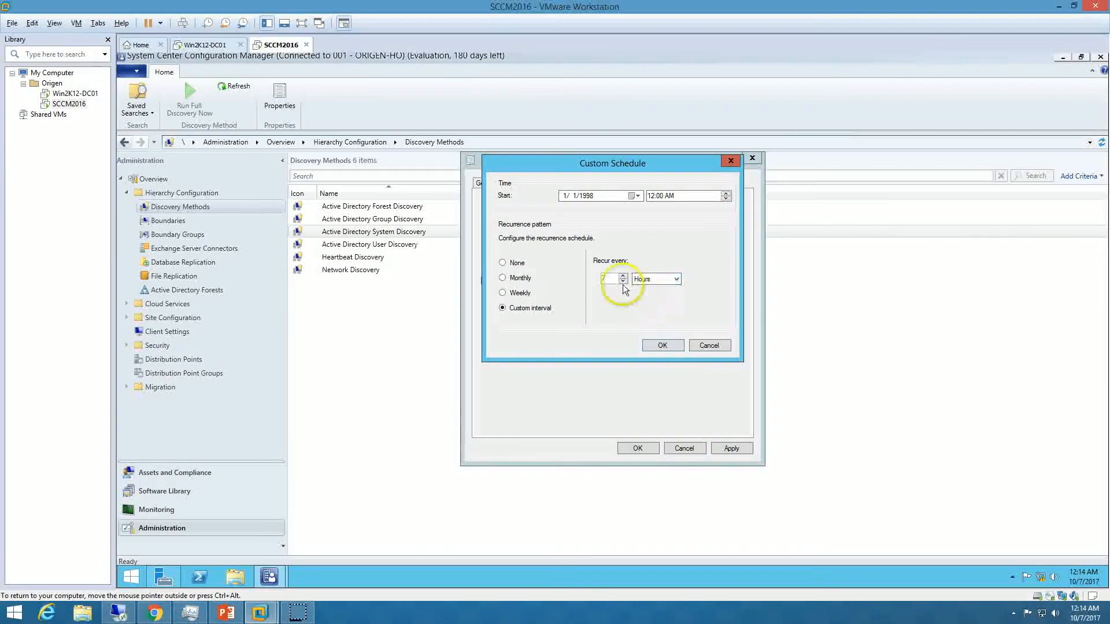
{"action": "left_click", "coordinate": [662, 345]}
{"action": "left_click", "coordinate": [729, 449]}
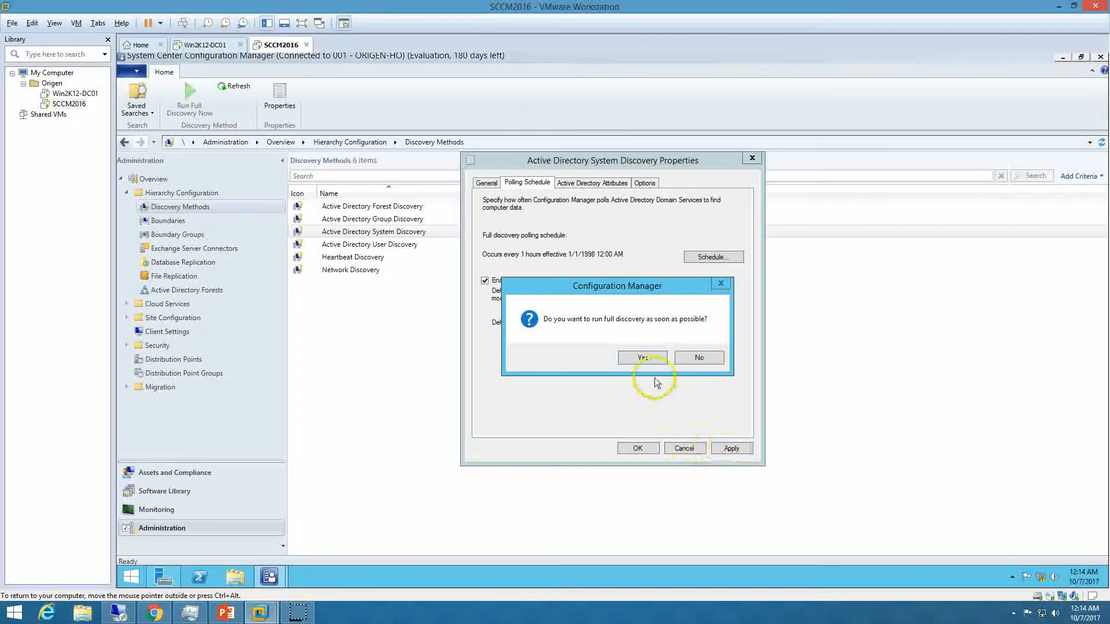
{"action": "left_click", "coordinate": [642, 358]}
Limit system discovery to computers that have logged on to a domain within 30 days, and save the properties
{"action": "left_click", "coordinate": [592, 183]}
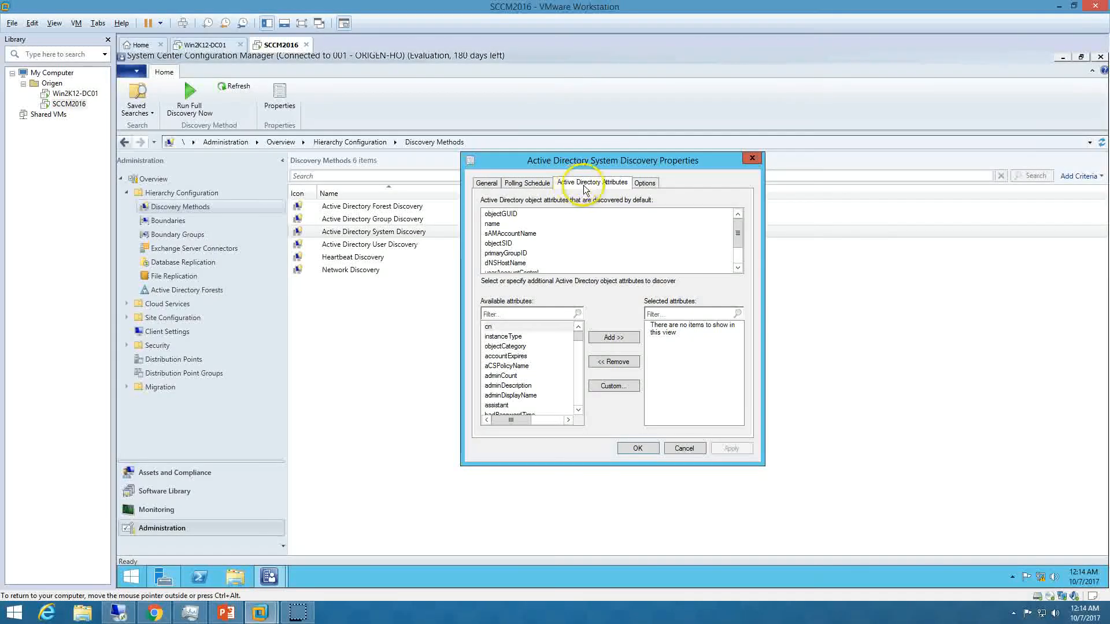
{"action": "left_click", "coordinate": [643, 184]}
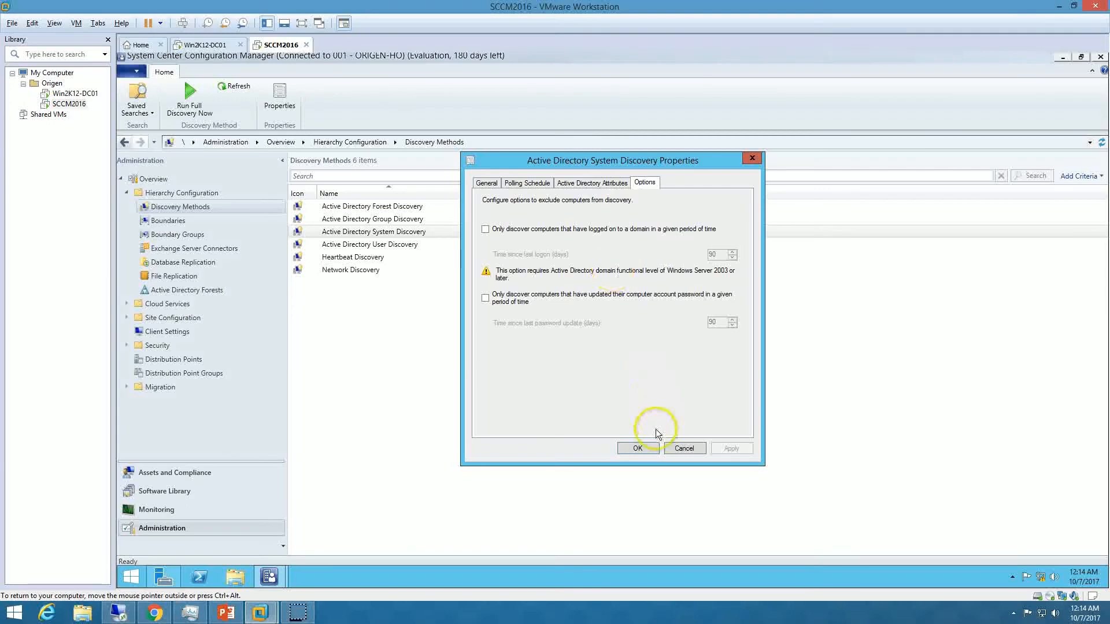
{"action": "left_click", "coordinate": [571, 231]}
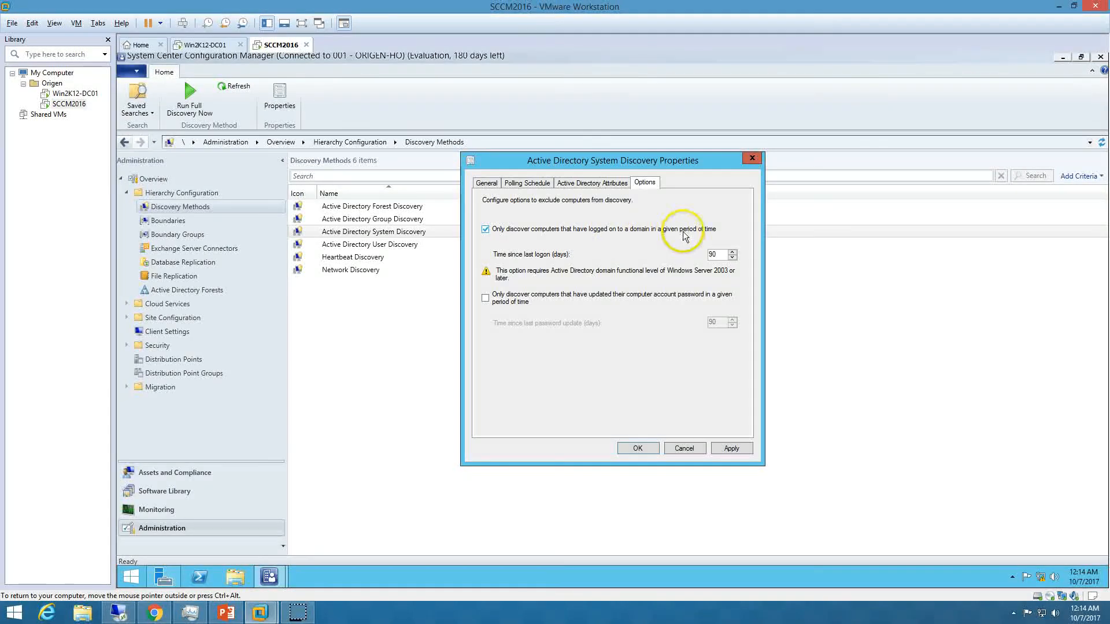
{"action": "double_click", "coordinate": [709, 256]}
{"action": "type", "text": "30"}
{"action": "left_click", "coordinate": [731, 449]}
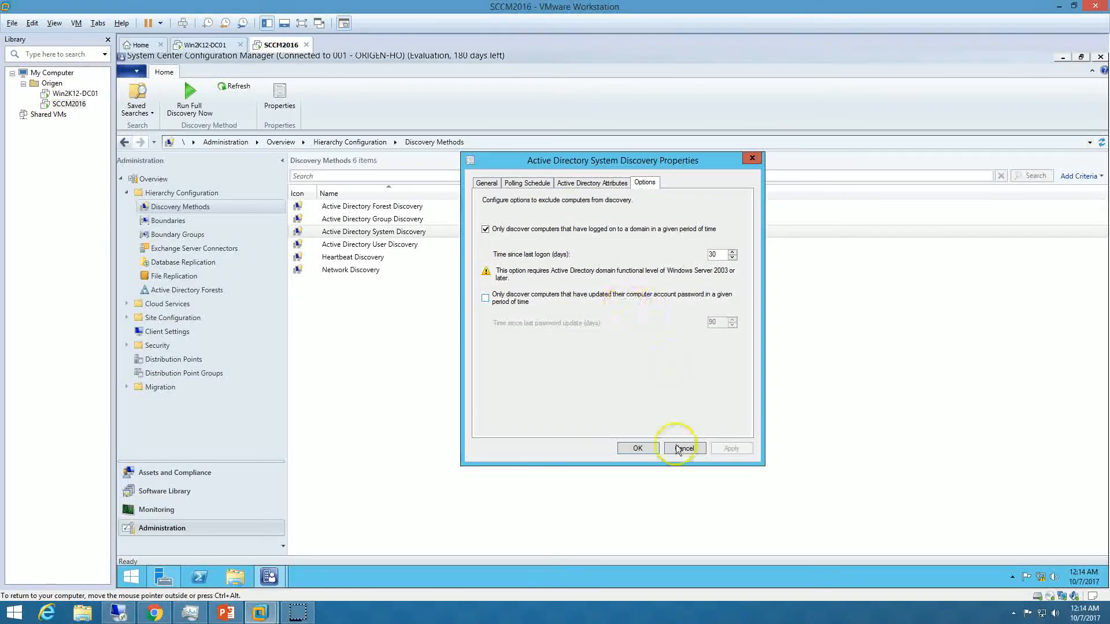
{"action": "left_click", "coordinate": [643, 448]}
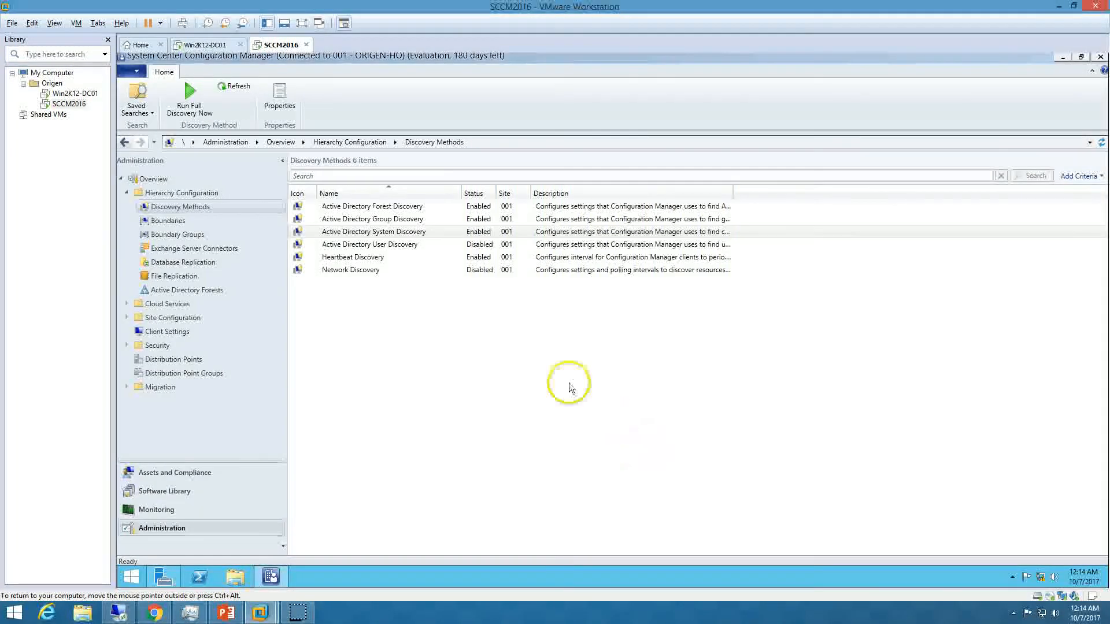
Enable Active Directory User Discovery and add the ORIGEN domain root as a recursively searched container
{"action": "double_click", "coordinate": [370, 250]}
{"action": "left_click", "coordinate": [542, 248]}
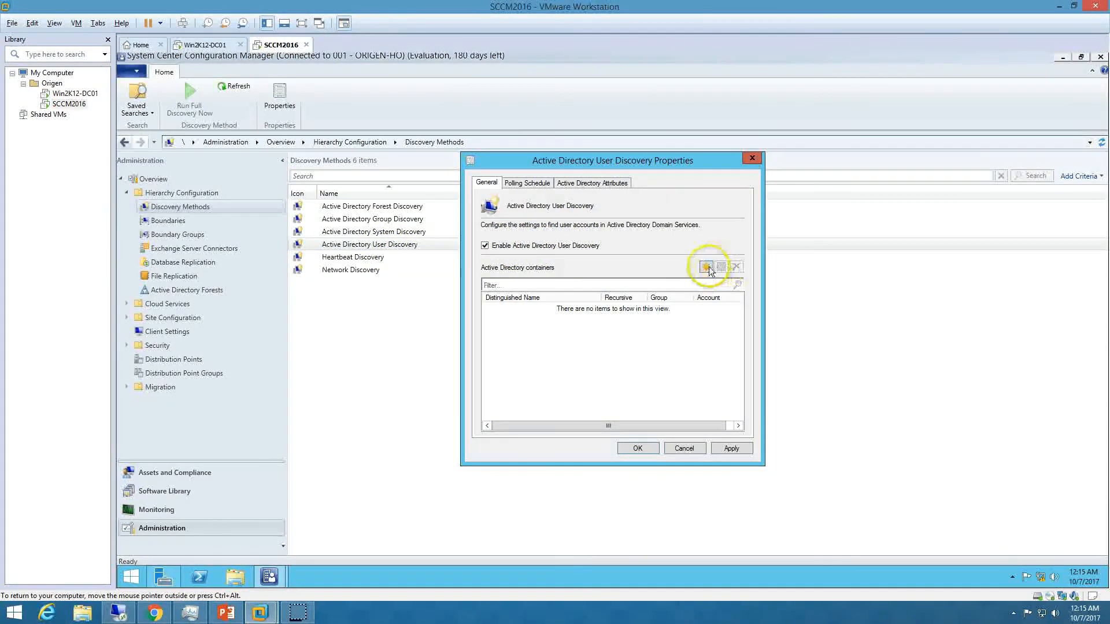
{"action": "left_click", "coordinate": [706, 267]}
{"action": "left_click", "coordinate": [711, 273]}
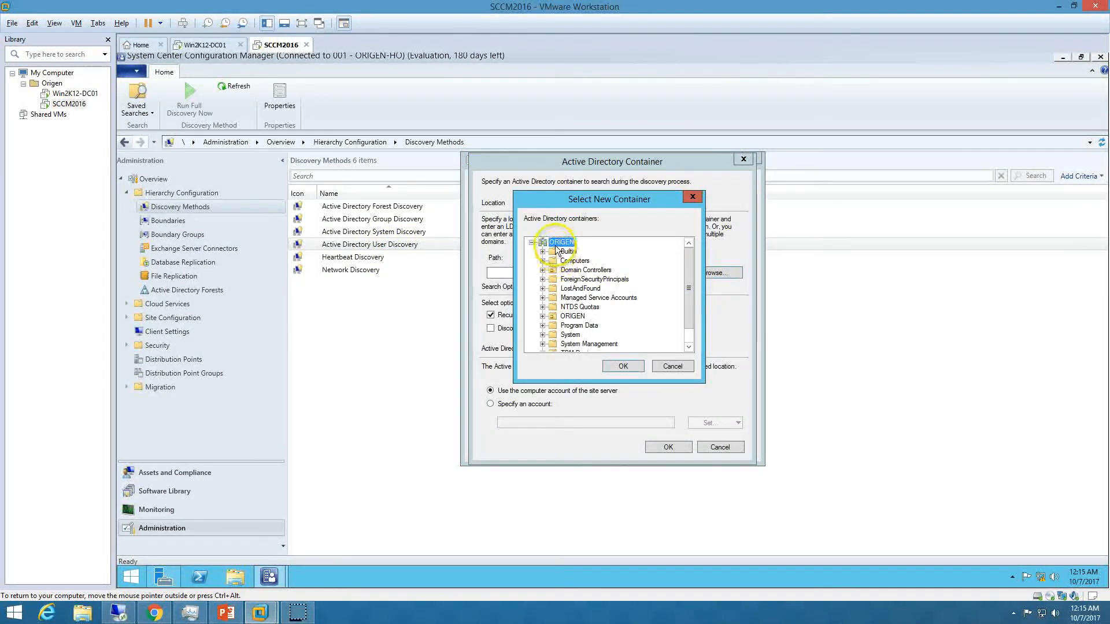
{"action": "left_click", "coordinate": [618, 366]}
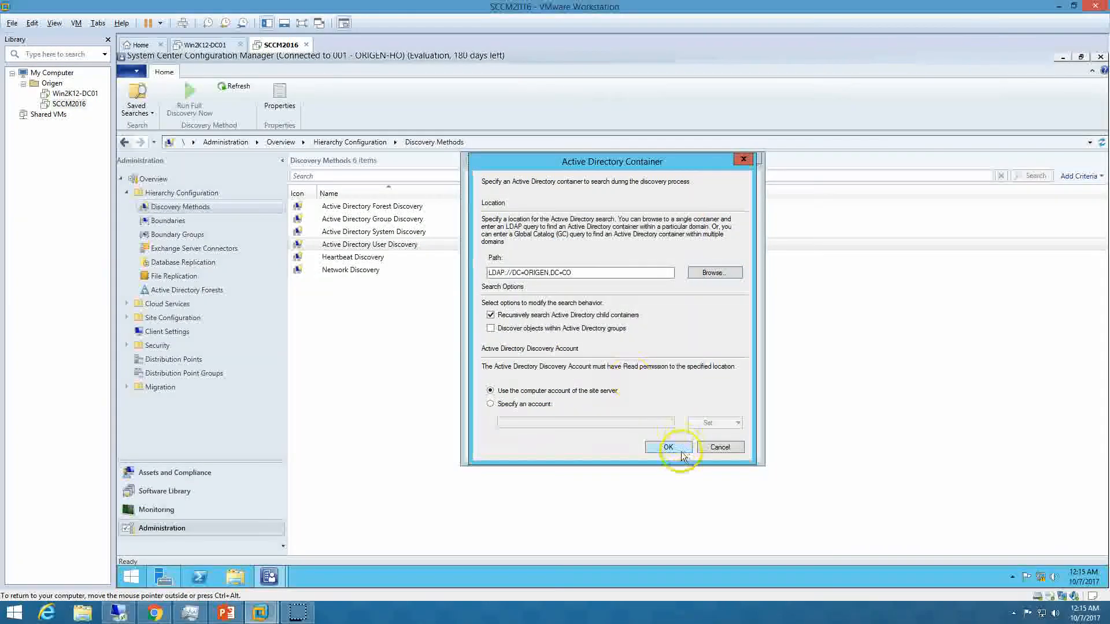
{"action": "left_click", "coordinate": [670, 447]}
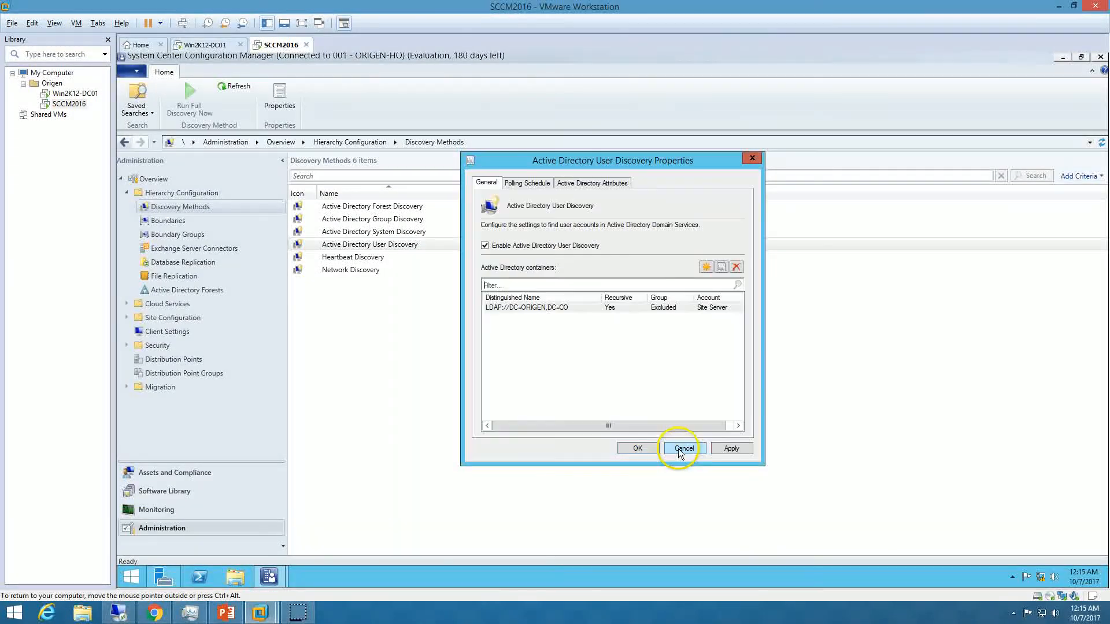
Set the user discovery's full polling schedule to every 1 hour, run full discovery immediately and save the properties
{"action": "left_click", "coordinate": [526, 183]}
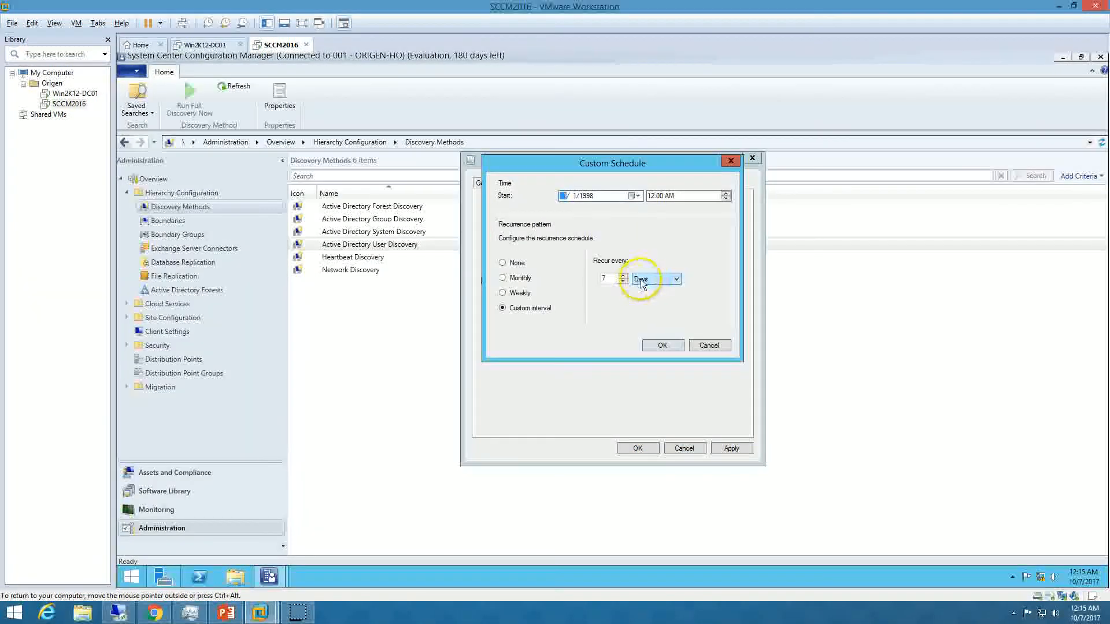
{"action": "left_click", "coordinate": [647, 297]}
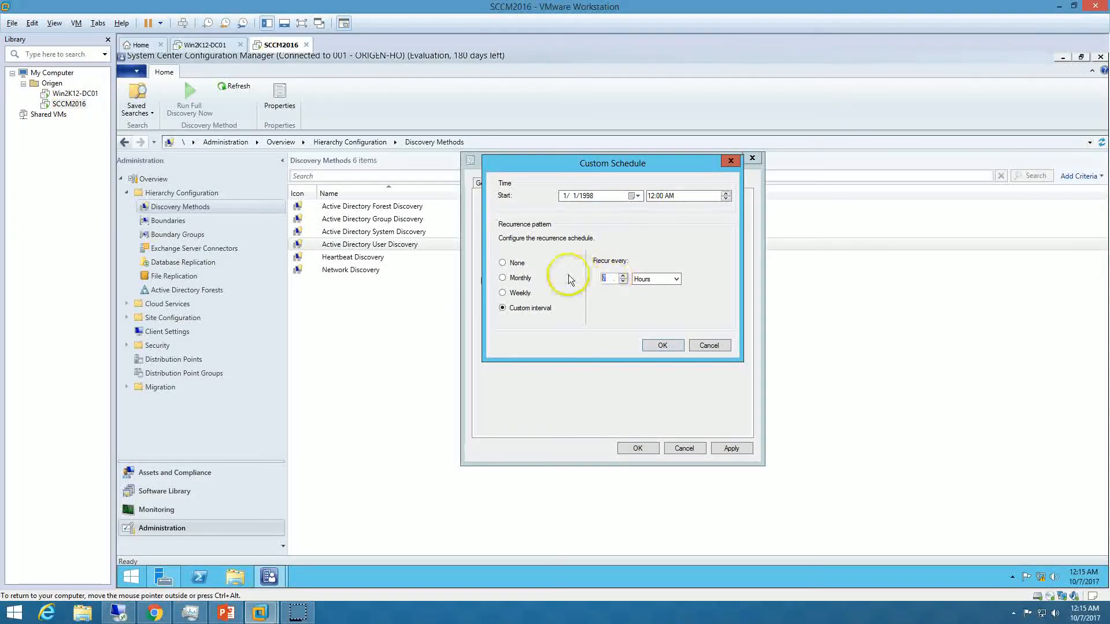
{"action": "left_click", "coordinate": [661, 345]}
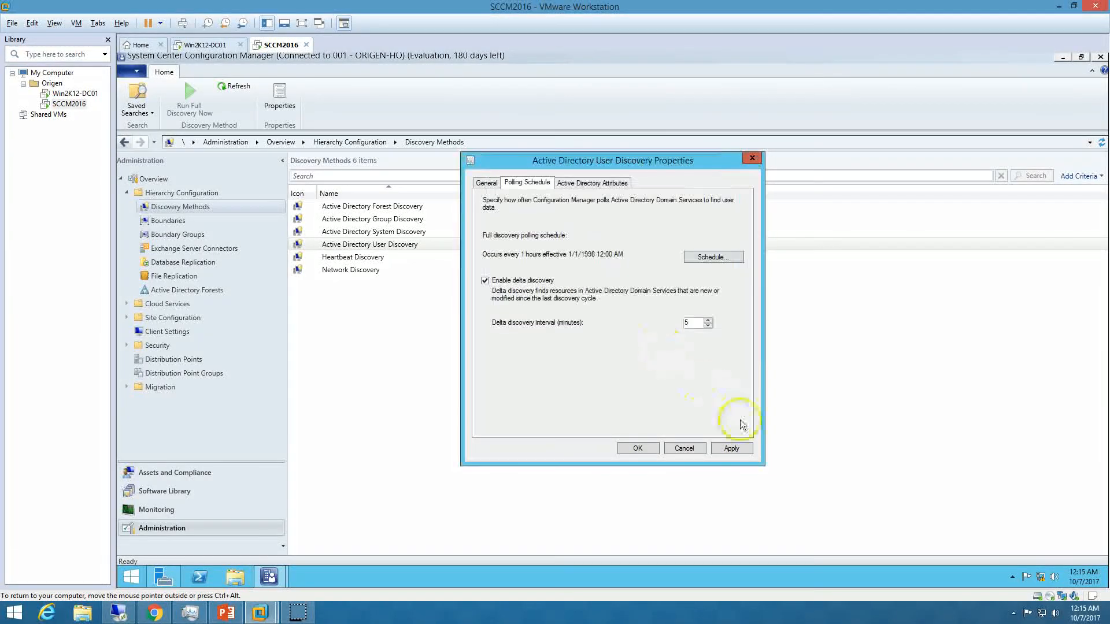
{"action": "left_click", "coordinate": [731, 449]}
{"action": "left_click", "coordinate": [637, 356]}
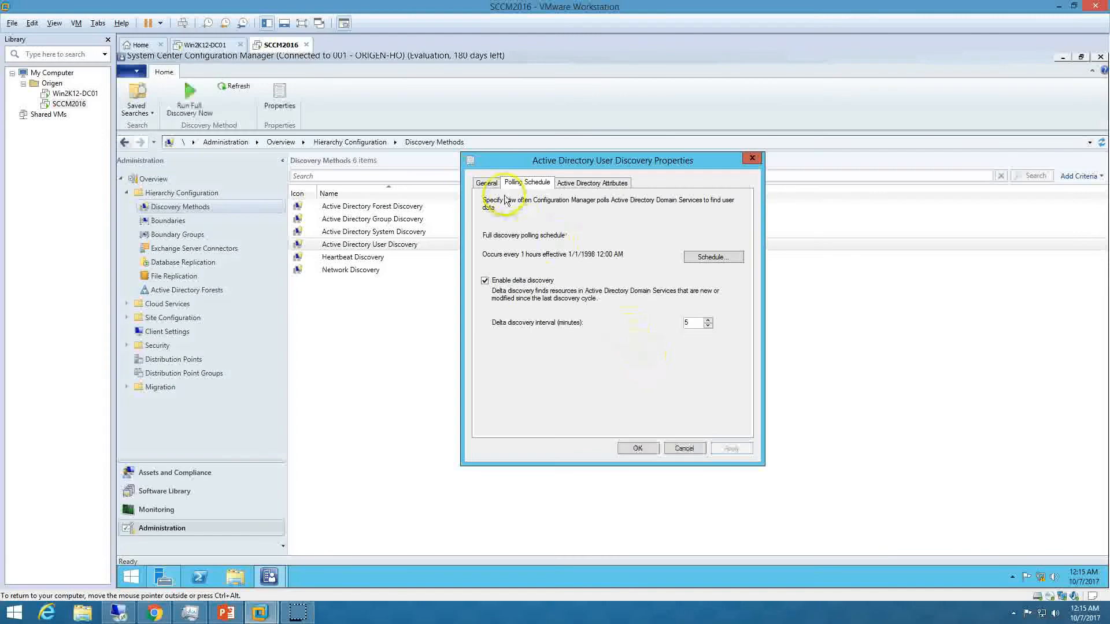
{"action": "left_click", "coordinate": [486, 183]}
{"action": "left_click", "coordinate": [637, 449]}
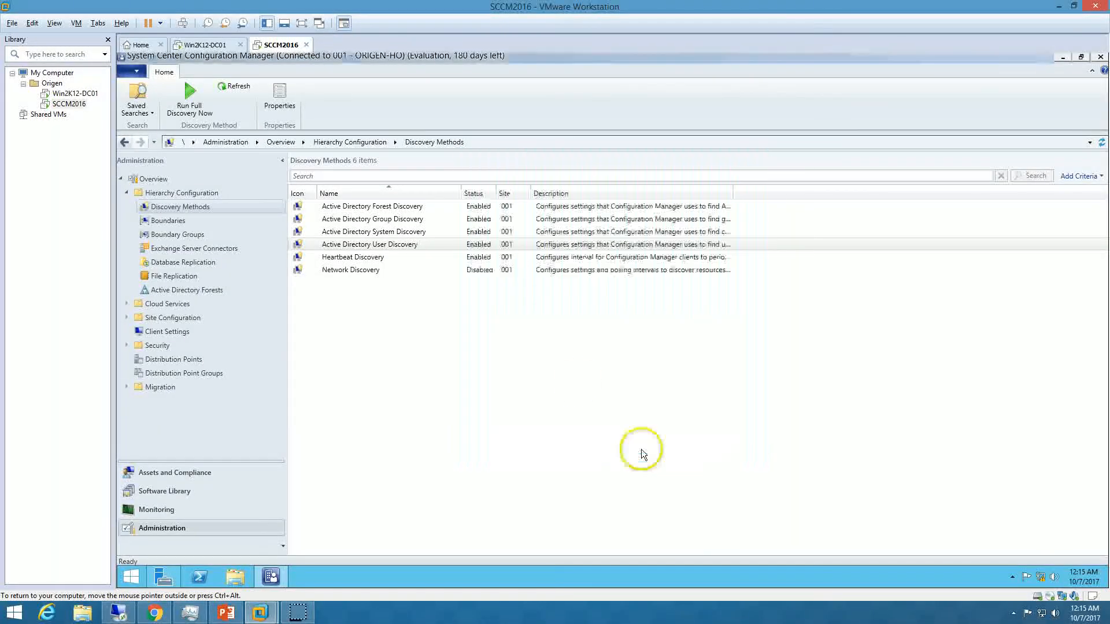
Run the Active Directory Forest Discovery and a full Active Directory Group Discovery now
{"action": "right_click", "coordinate": [381, 212]}
{"action": "left_click", "coordinate": [408, 221]}
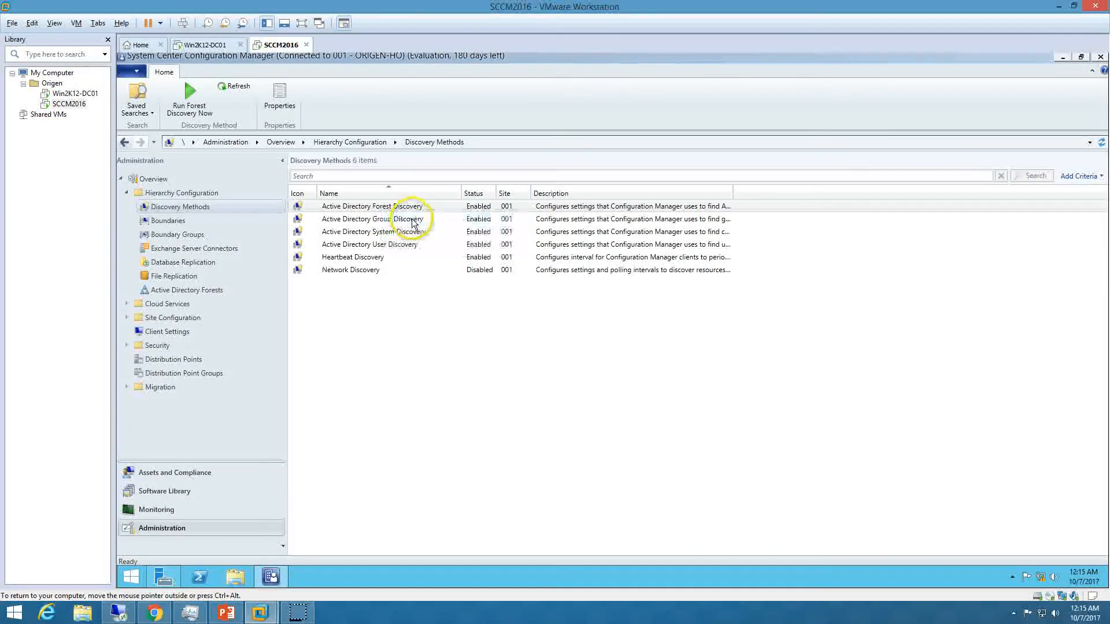
{"action": "left_click", "coordinate": [640, 355]}
{"action": "right_click", "coordinate": [416, 220]}
{"action": "left_click", "coordinate": [441, 230]}
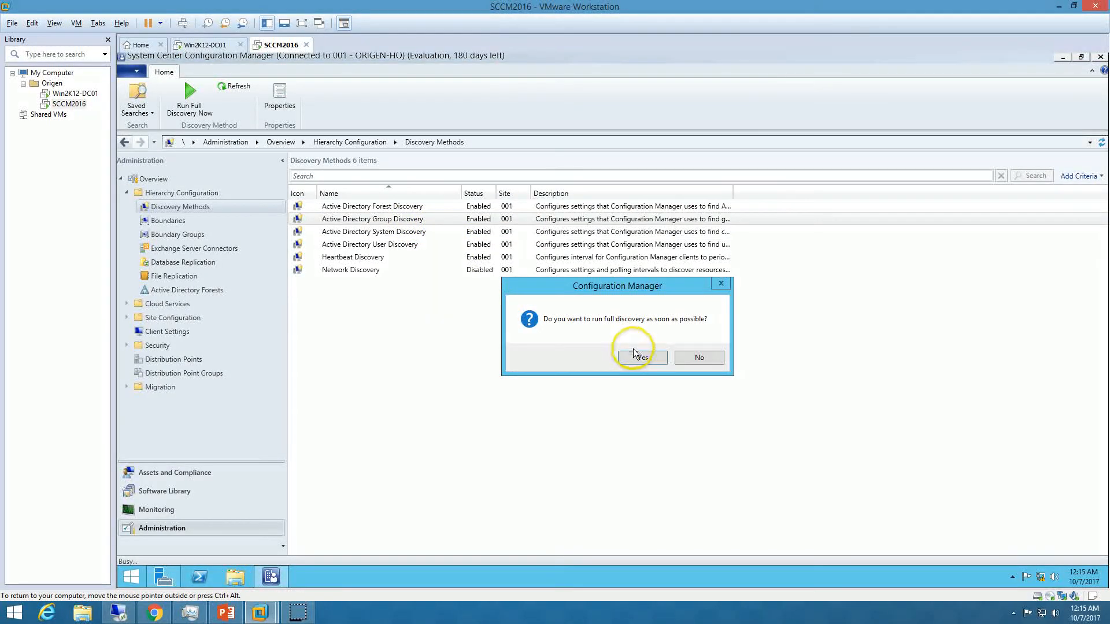
{"action": "left_click", "coordinate": [634, 353]}
Run full discovery now for Active Directory System Discovery and Active Directory User Discovery
{"action": "right_click", "coordinate": [409, 231]}
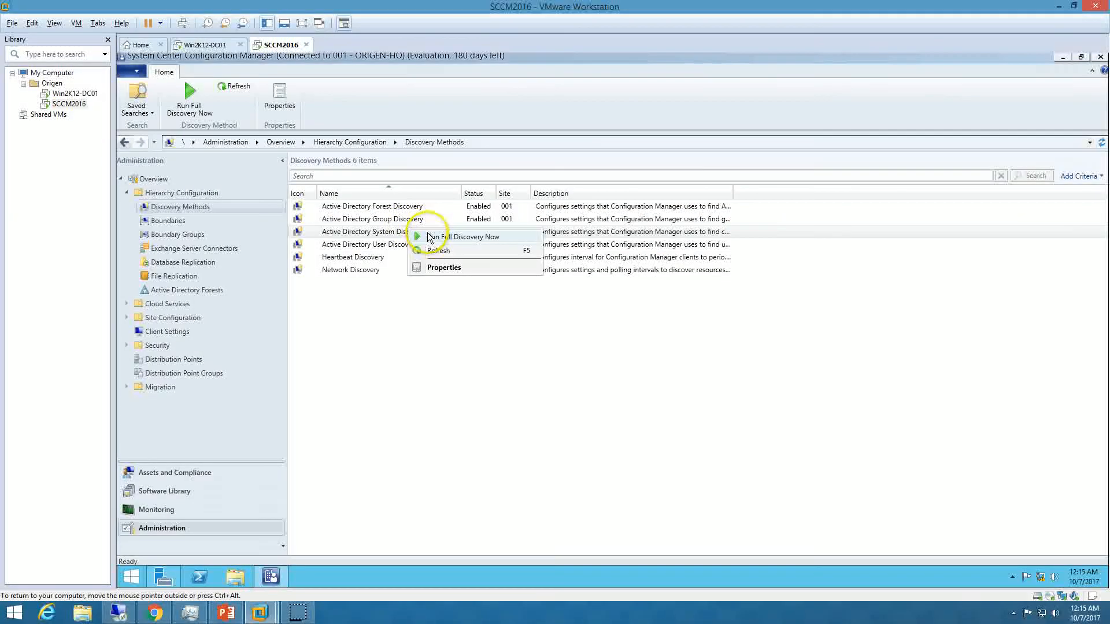
{"action": "left_click", "coordinate": [430, 238]}
{"action": "left_click", "coordinate": [643, 358]}
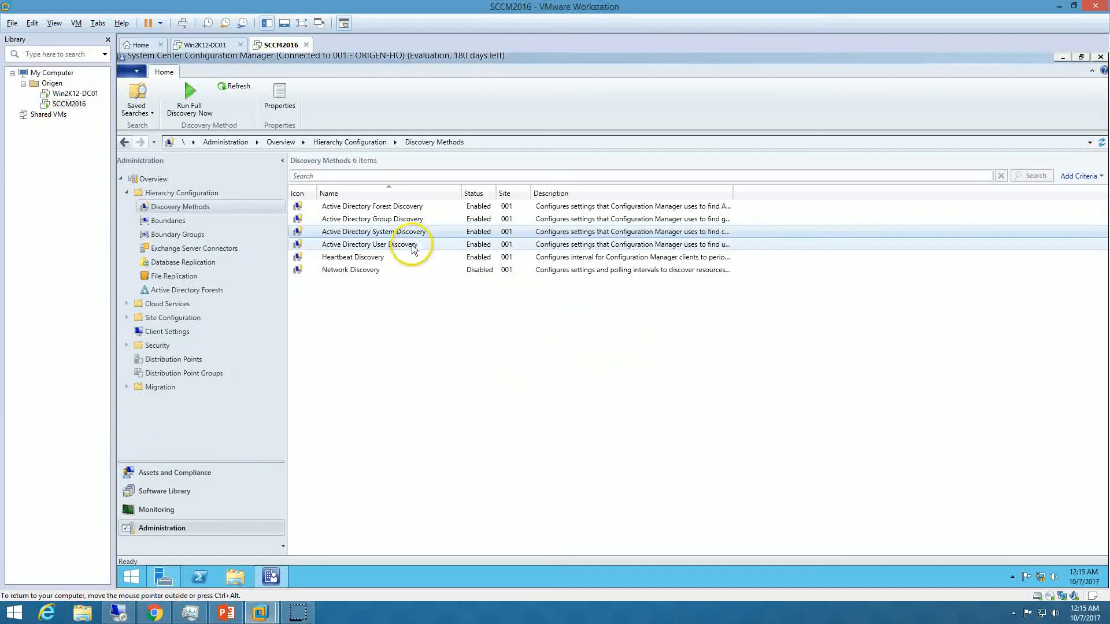
{"action": "right_click", "coordinate": [416, 243]}
{"action": "left_click", "coordinate": [434, 258]}
{"action": "left_click", "coordinate": [646, 360]}
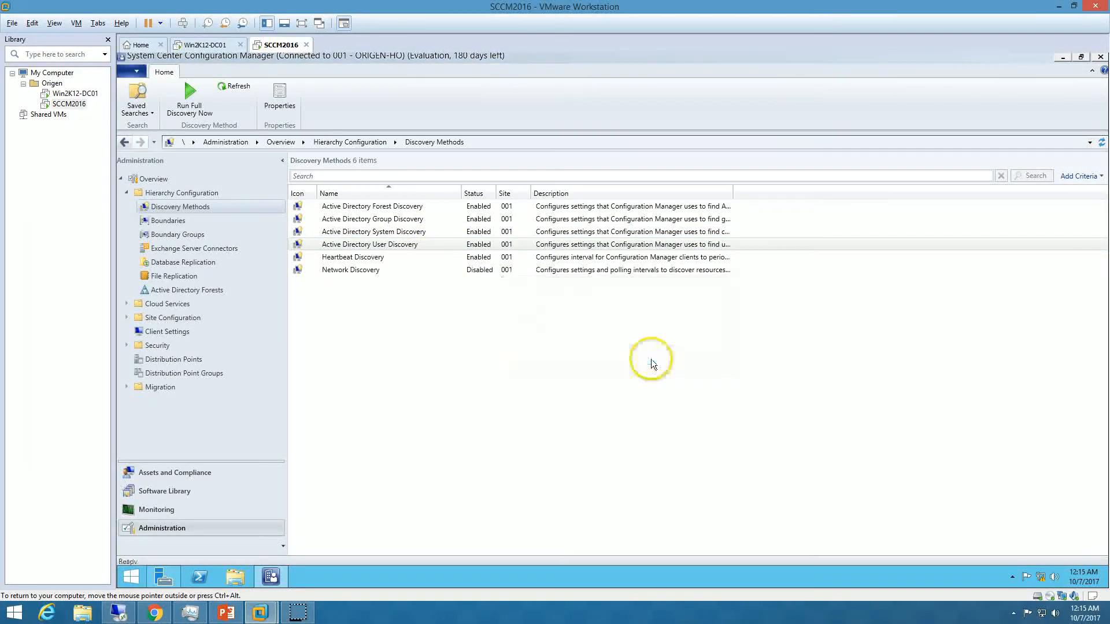
Review the device collections and the Devices list in Assets and Compliance, and select the WIN2K12-DC01 device
{"action": "left_click", "coordinate": [227, 474]}
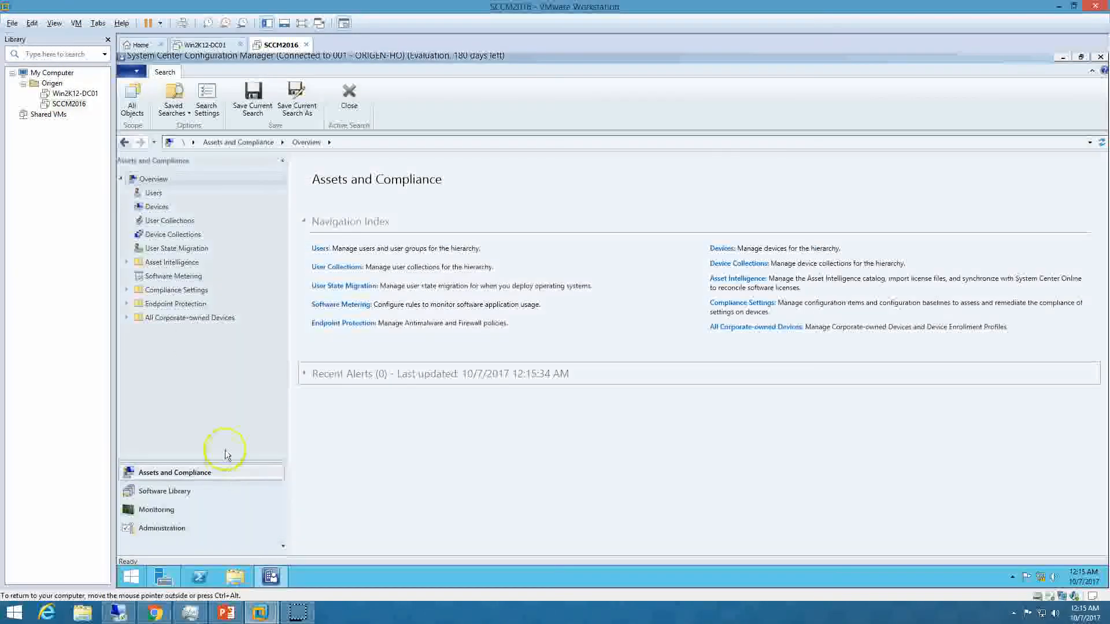
{"action": "left_click", "coordinate": [169, 235]}
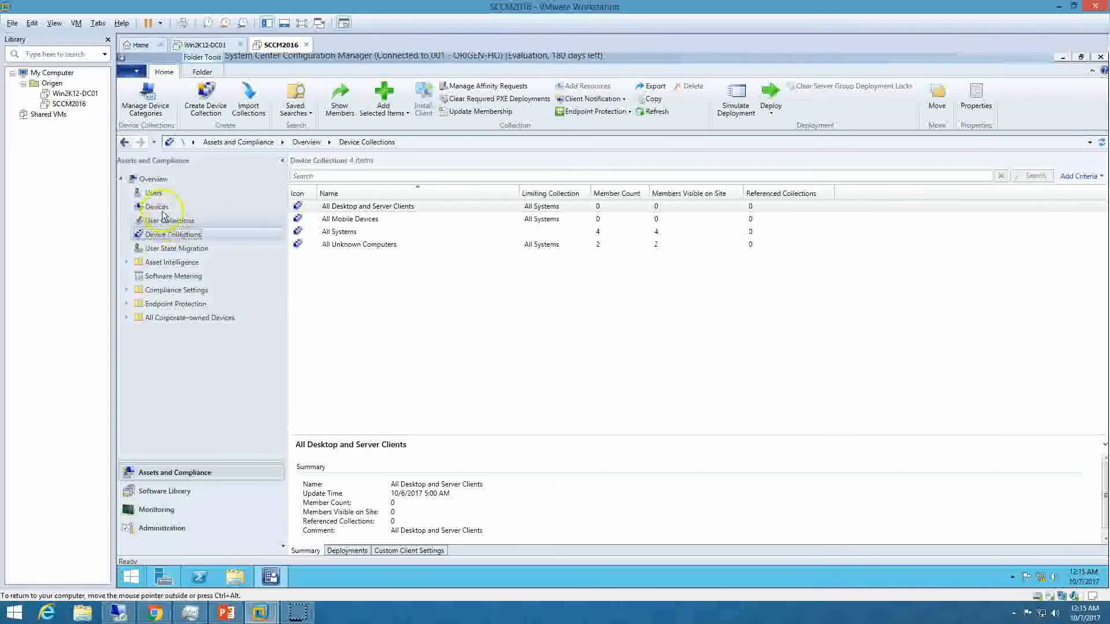
{"action": "left_click", "coordinate": [159, 208]}
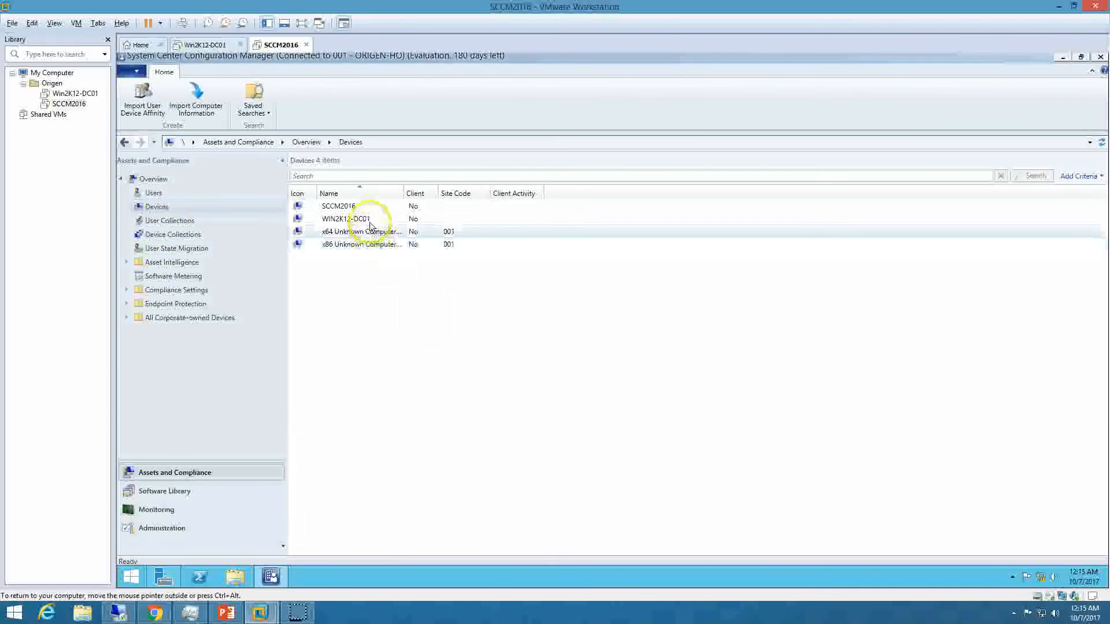
{"action": "left_click", "coordinate": [347, 219]}
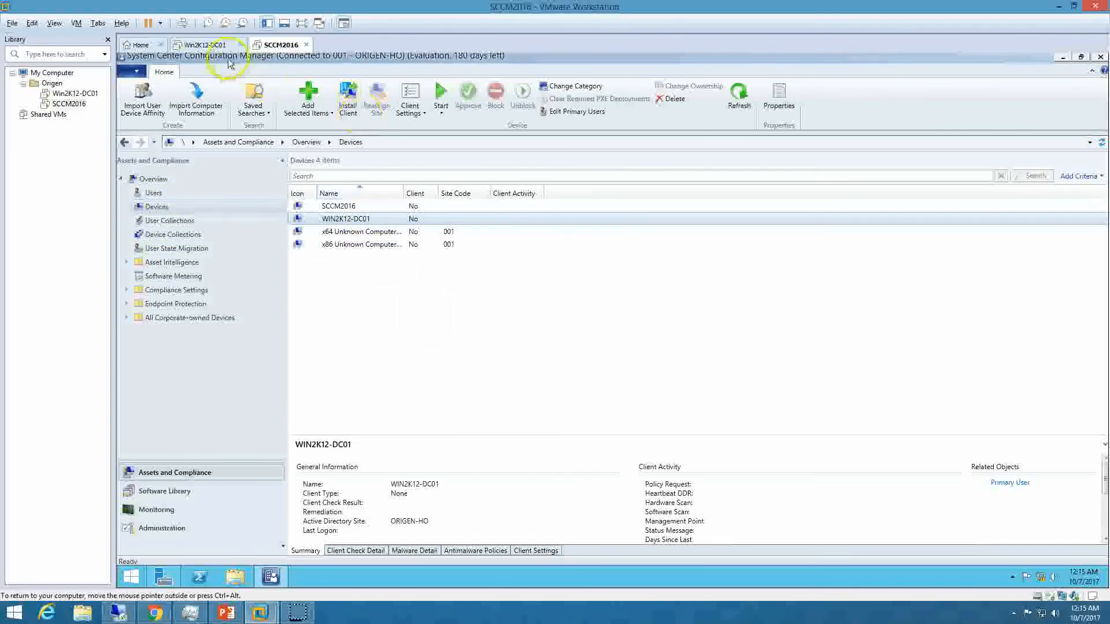
{"action": "left_click", "coordinate": [205, 44]}
{"action": "left_click", "coordinate": [268, 48]}
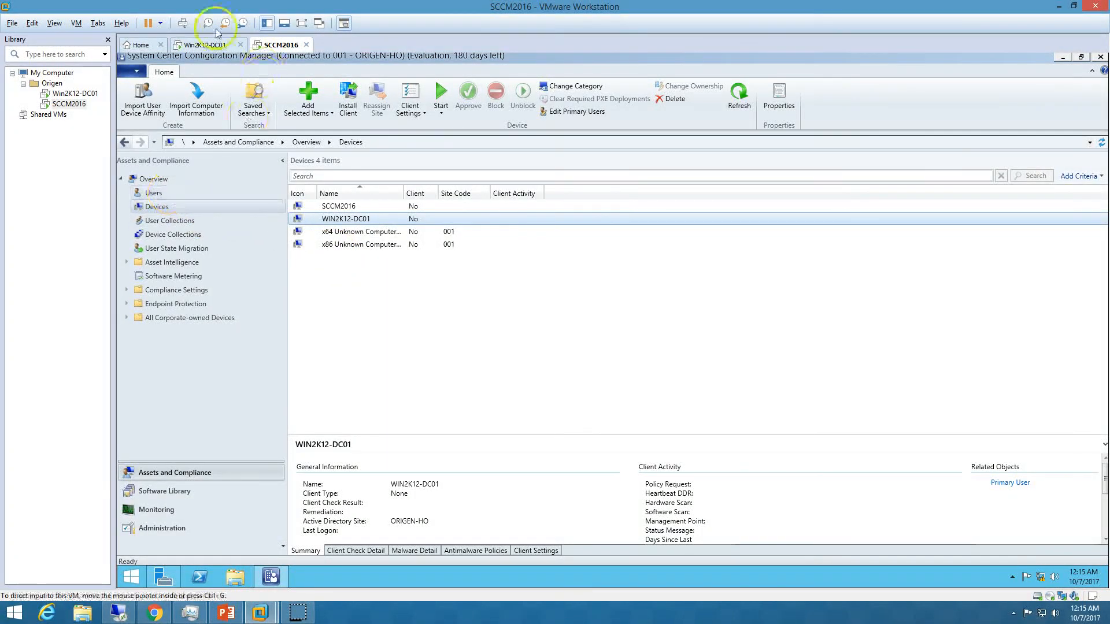
{"action": "left_click", "coordinate": [207, 44]}
{"action": "left_click", "coordinate": [273, 46]}
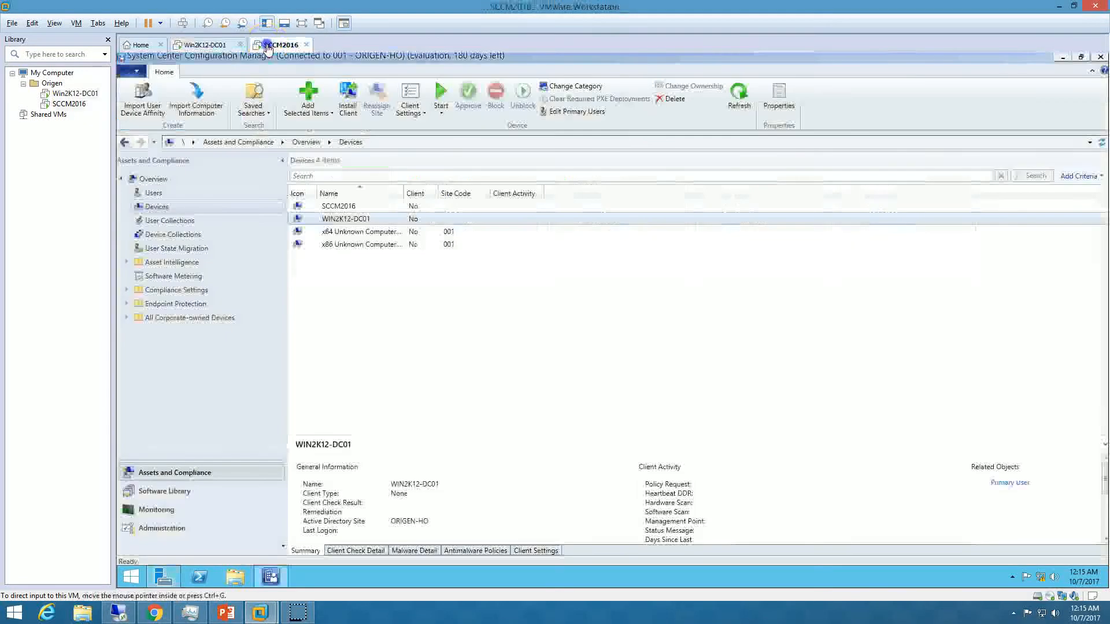
Look through the discovered users and user groups in the Users list of Assets and Compliance
{"action": "left_click", "coordinate": [181, 195]}
{"action": "left_click", "coordinate": [354, 282]}
{"action": "left_click", "coordinate": [354, 245]}
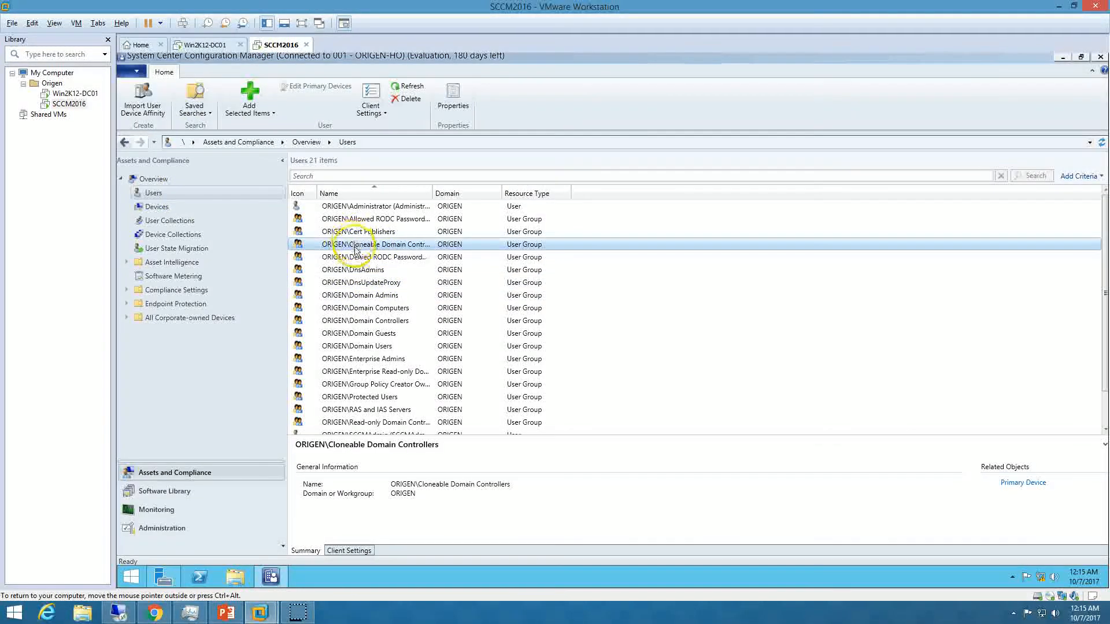
{"action": "scroll", "coordinate": [361, 261], "scroll_direction": "down", "scroll_amount": 1}
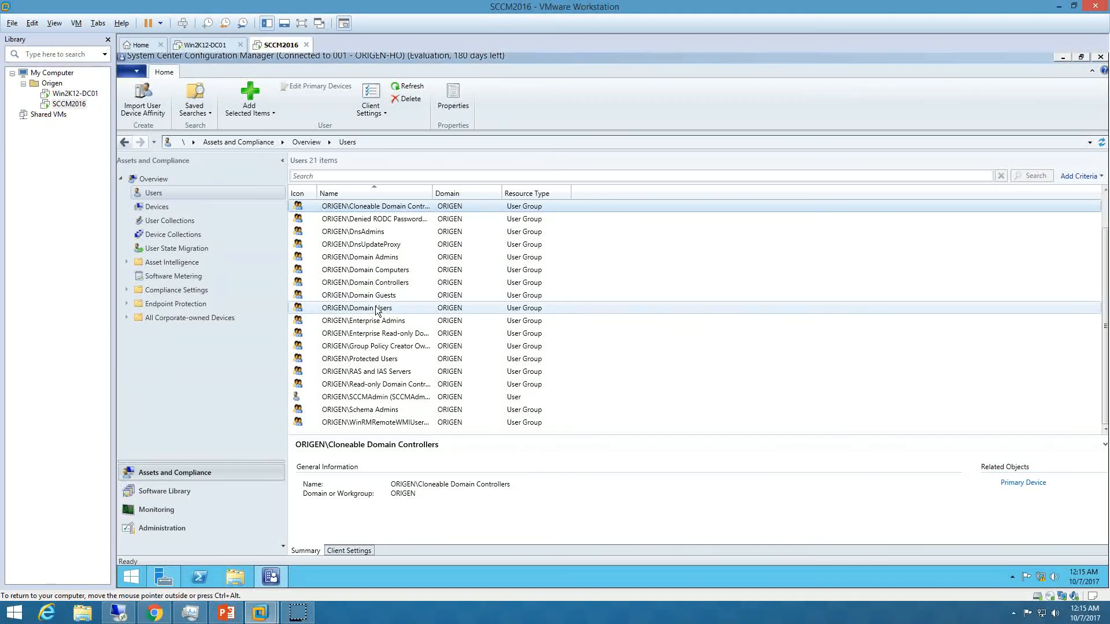
{"action": "scroll", "coordinate": [375, 310], "scroll_direction": "up", "scroll_amount": 1}
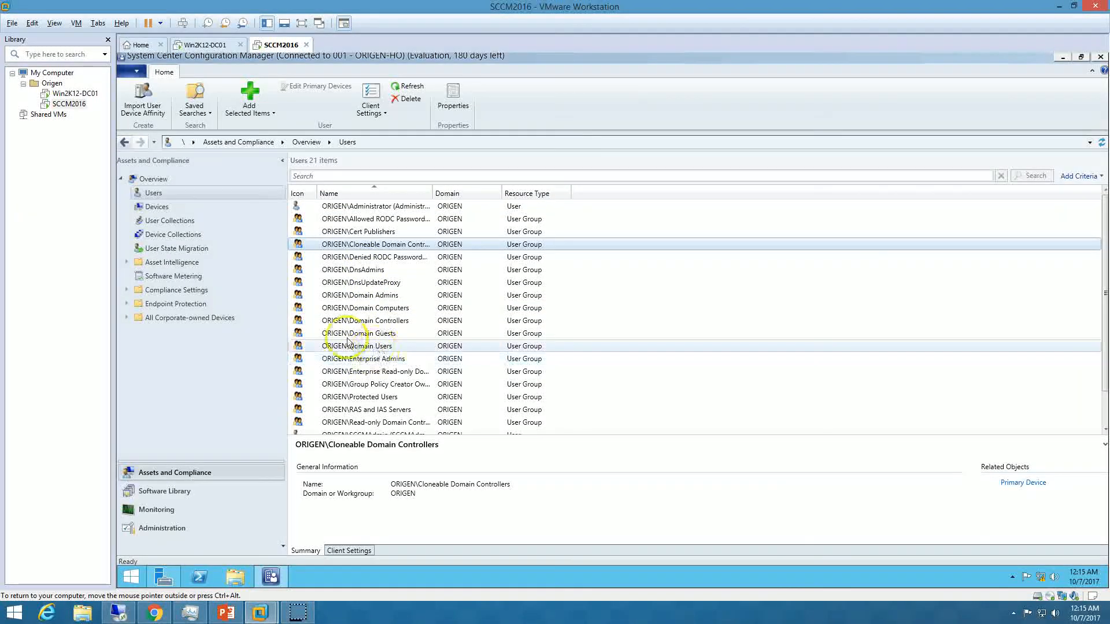
Examine the members of the All Users and All User Groups collections under User Collections
{"action": "left_click", "coordinate": [181, 223]}
{"action": "left_click", "coordinate": [358, 213]}
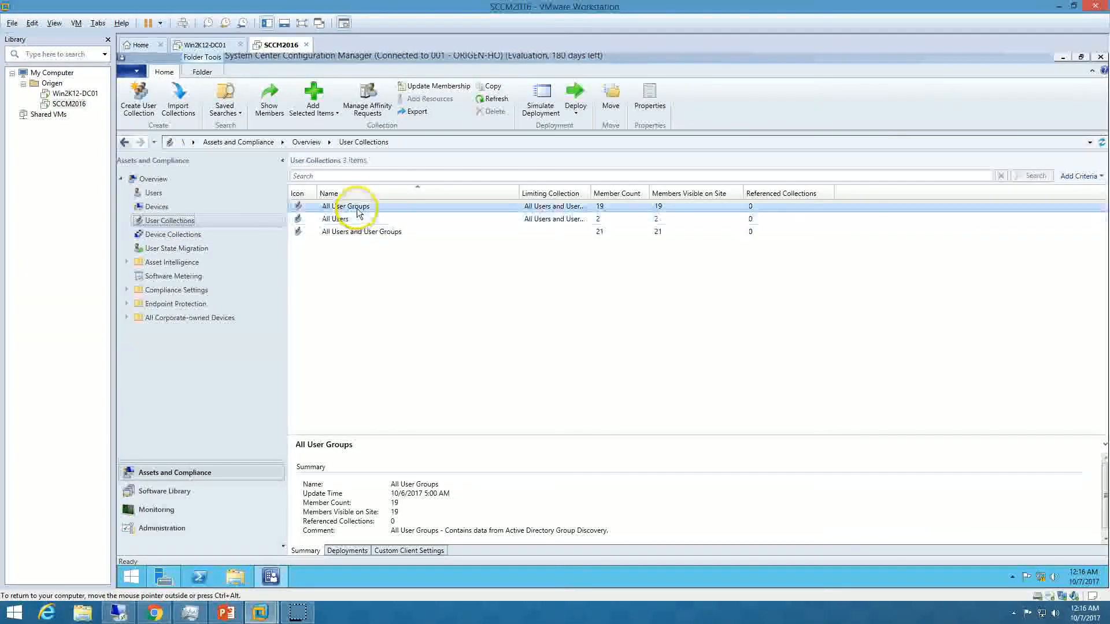
{"action": "double_click", "coordinate": [354, 221]}
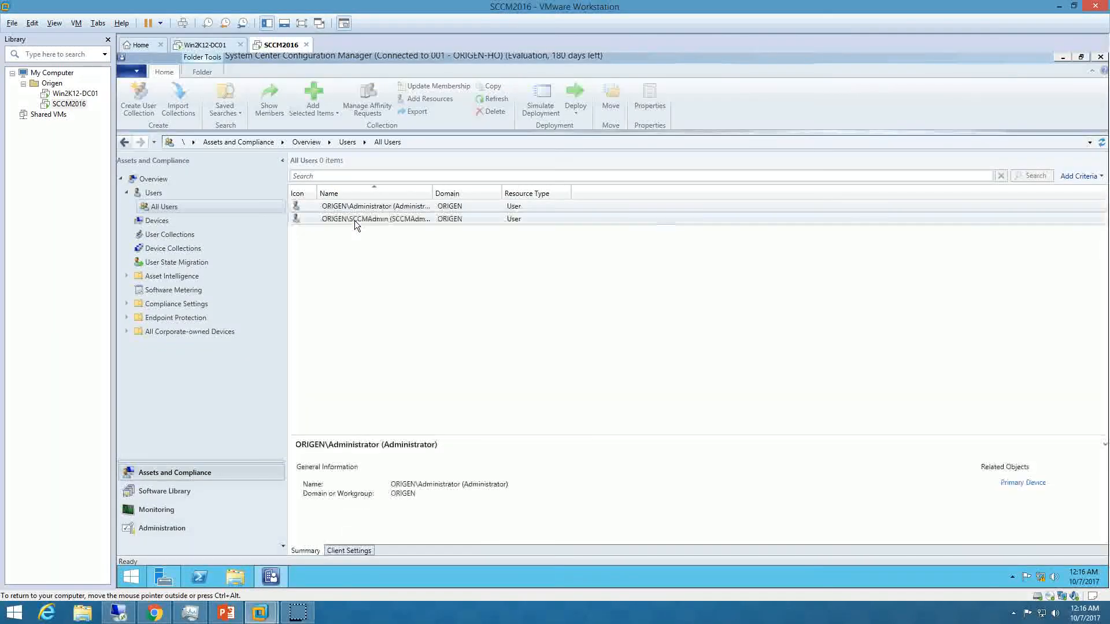
{"action": "double_click", "coordinate": [433, 194]}
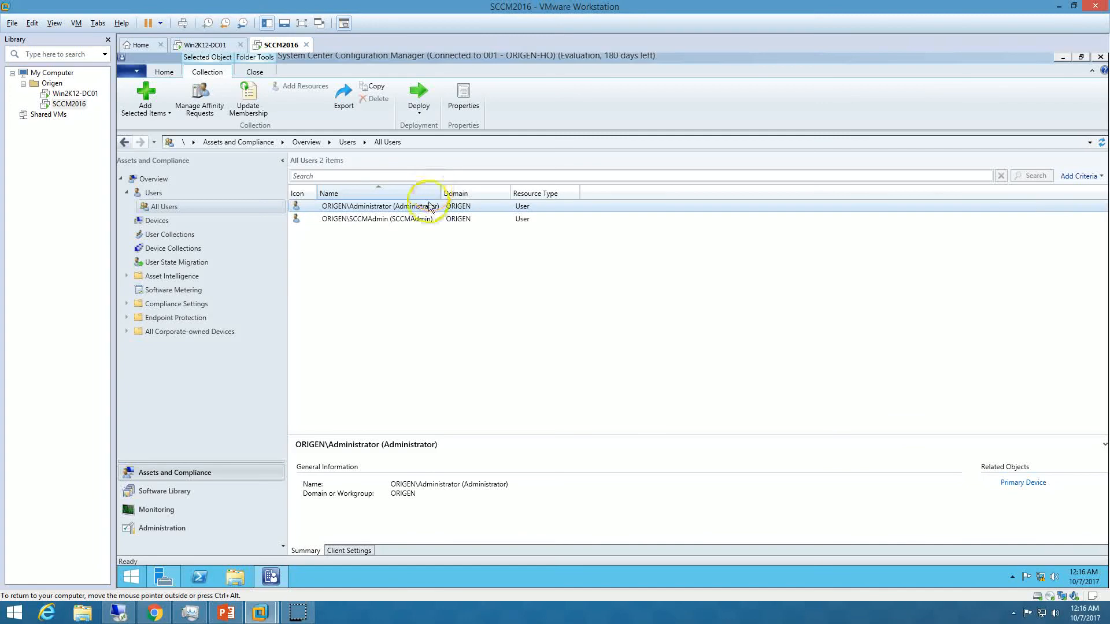
{"action": "left_click", "coordinate": [378, 219]}
{"action": "left_click", "coordinate": [154, 194]}
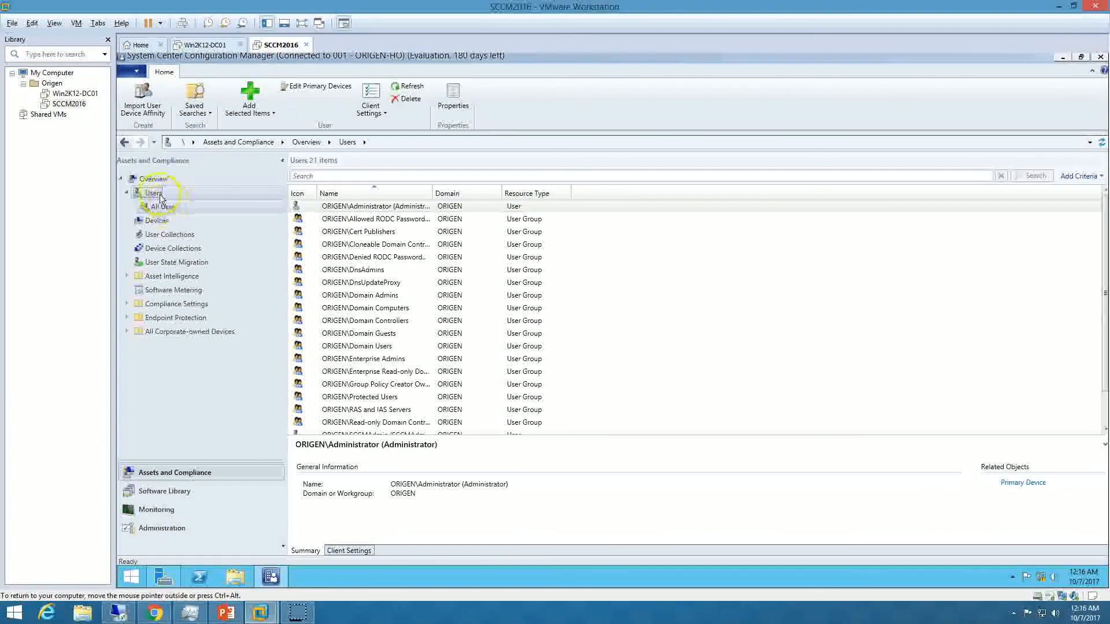
{"action": "left_click", "coordinate": [170, 234]}
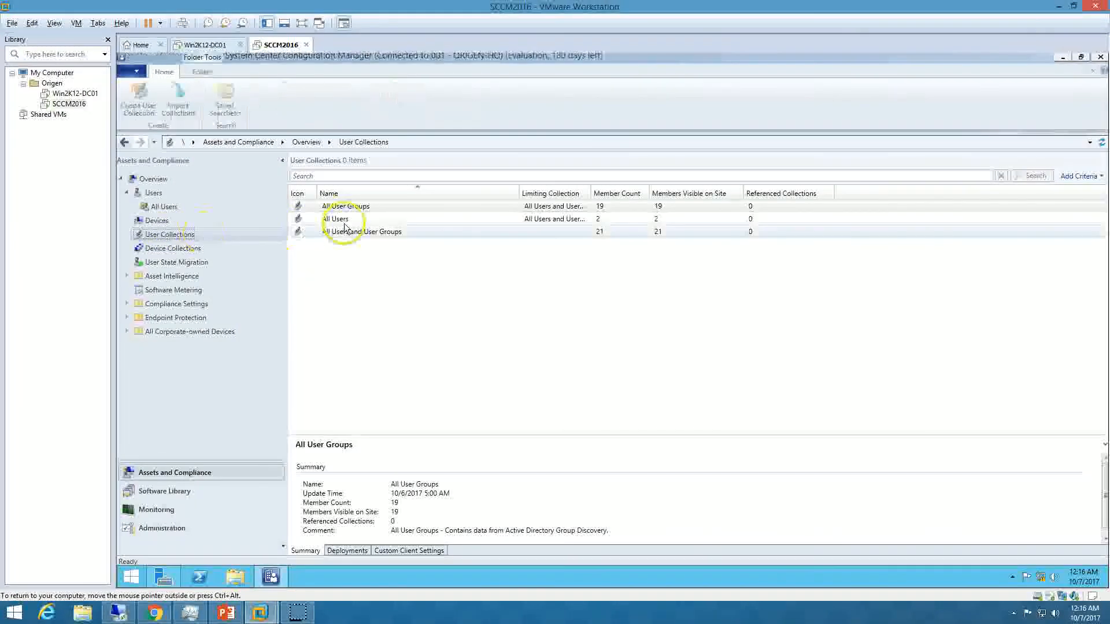
{"action": "double_click", "coordinate": [358, 207]}
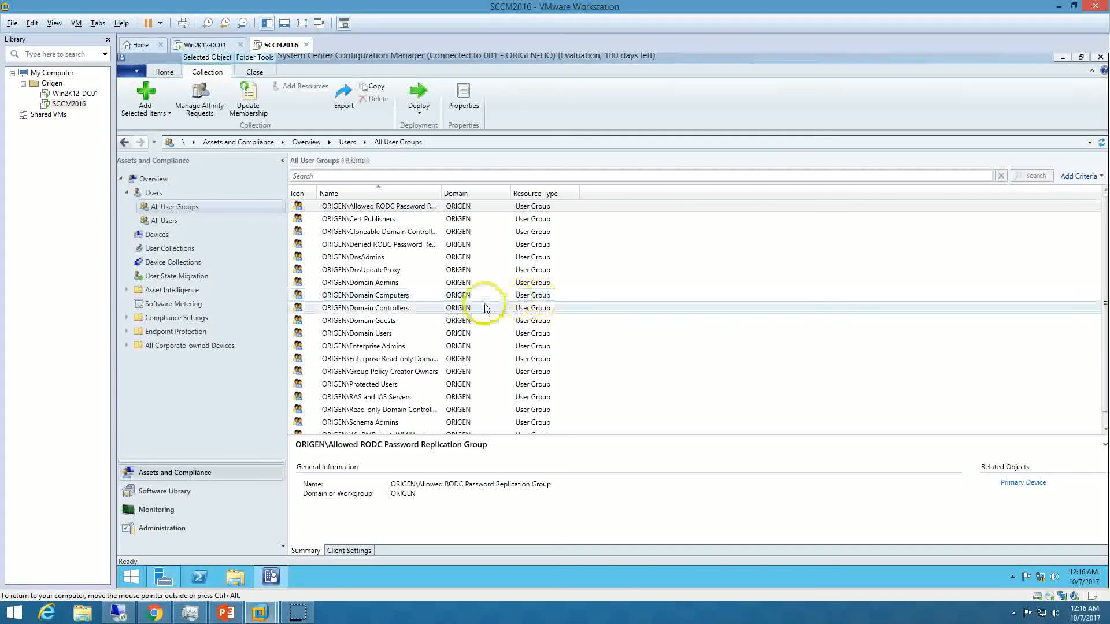
{"action": "left_click", "coordinate": [485, 308]}
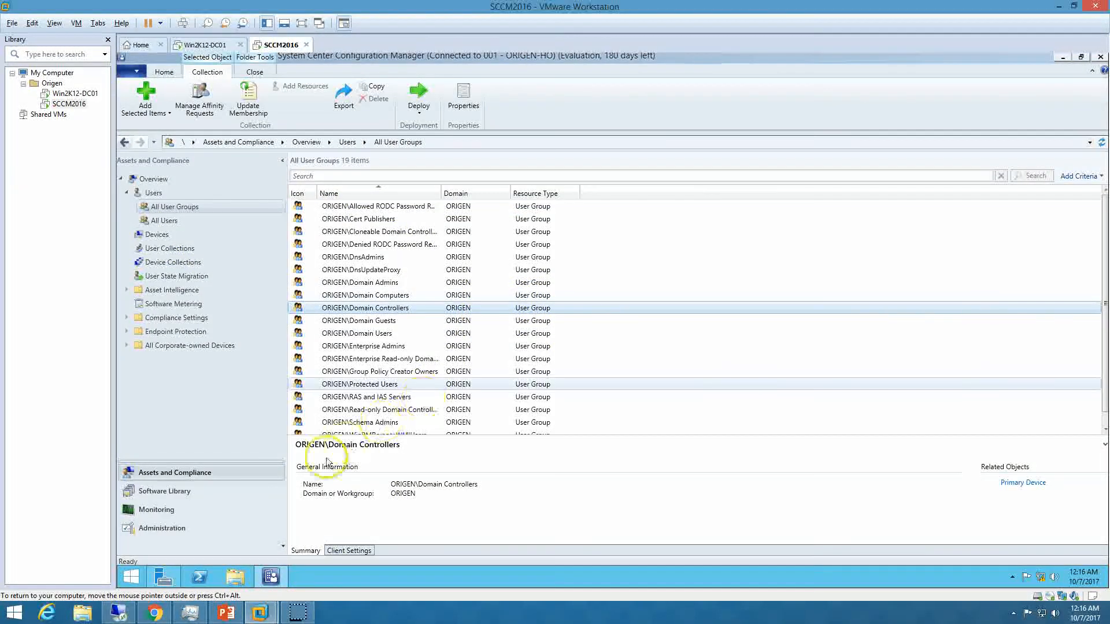
Check the ORIGEN-HO Active Directory site boundary and the discovery methods under Hierarchy Configuration in Administration
{"action": "left_click", "coordinate": [209, 529]}
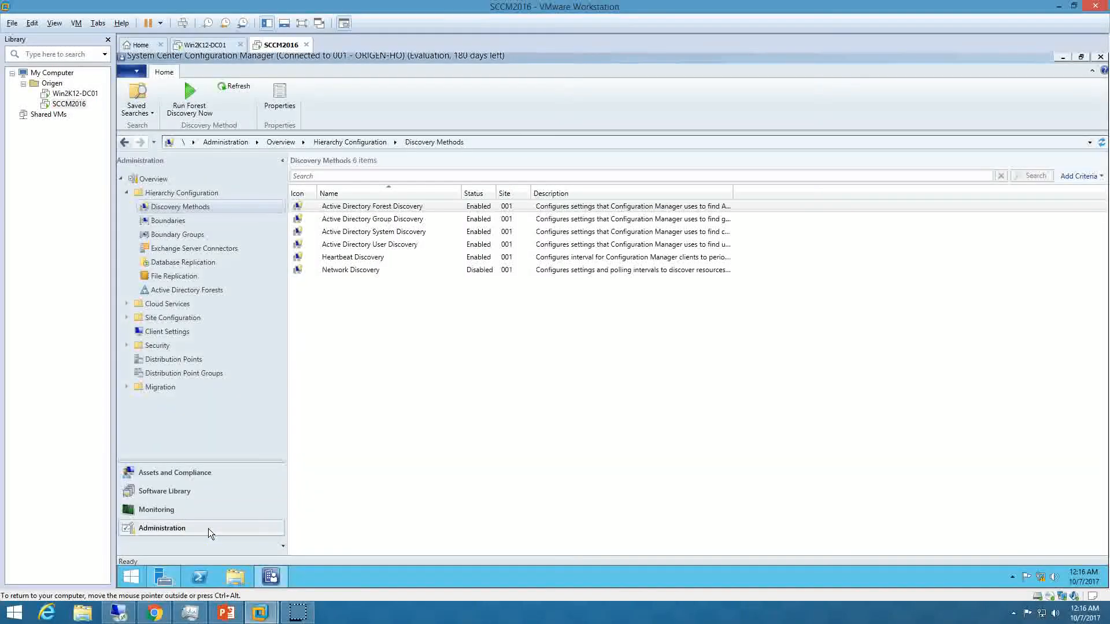
{"action": "left_click", "coordinate": [174, 221]}
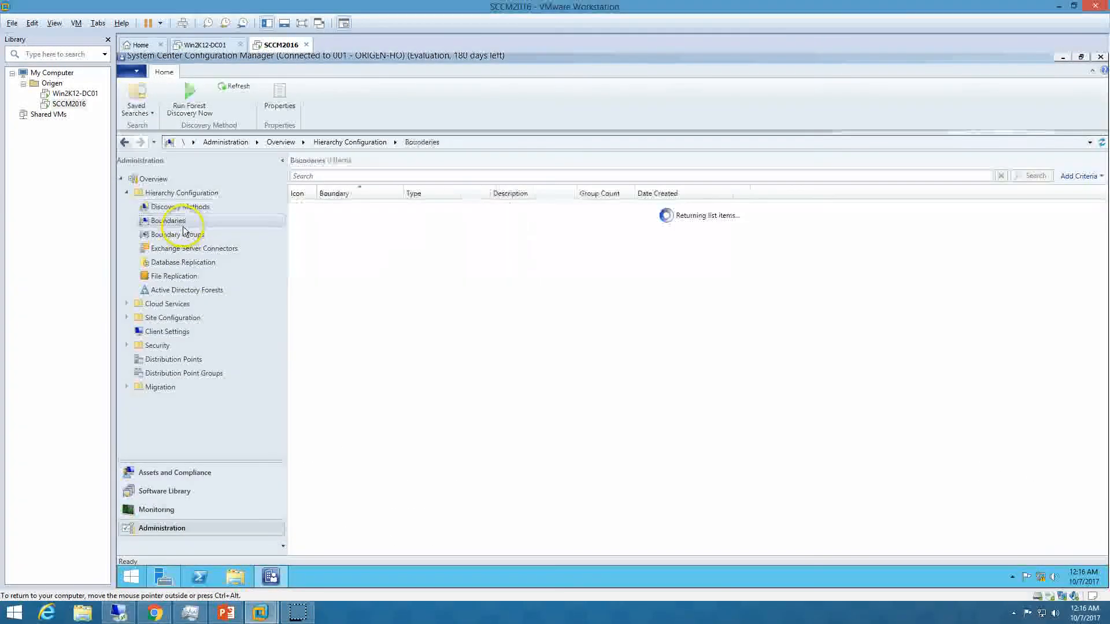
{"action": "left_click", "coordinate": [360, 207]}
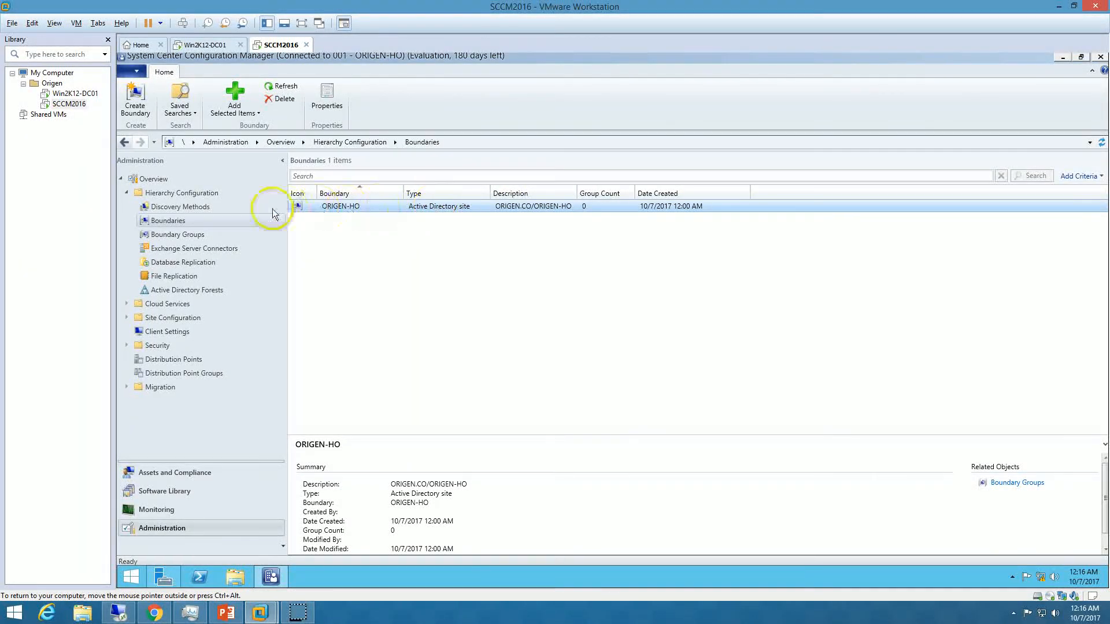
{"action": "left_click", "coordinate": [206, 208]}
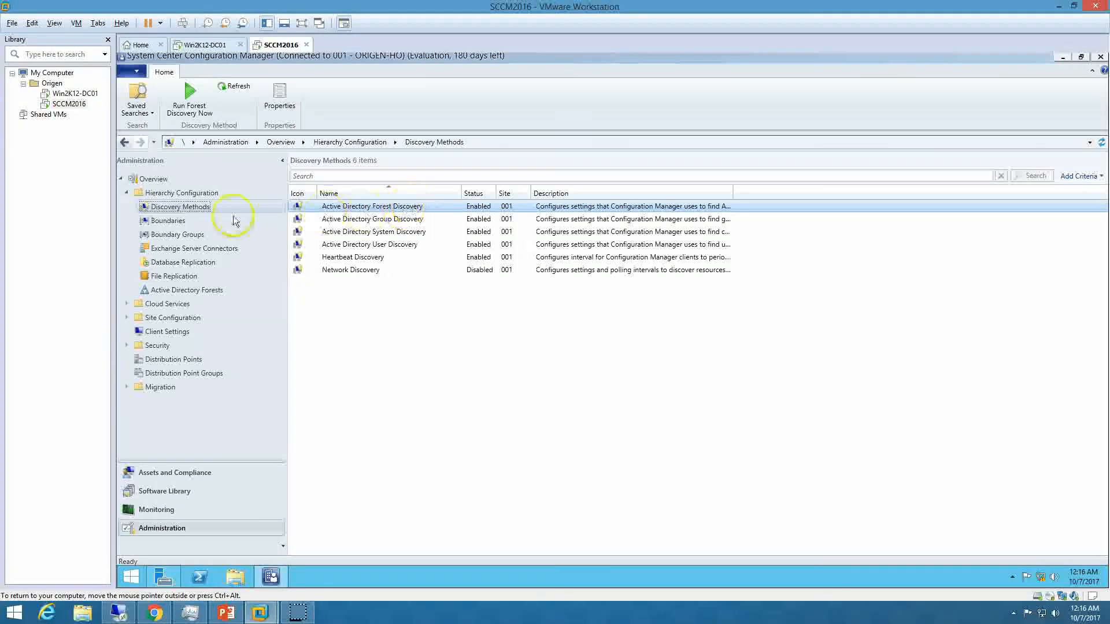
{"action": "left_click", "coordinate": [173, 222]}
Create a boundary group named Origen-BG, add the ORIGEN-HO boundary as its member and apply it
{"action": "left_click", "coordinate": [183, 235]}
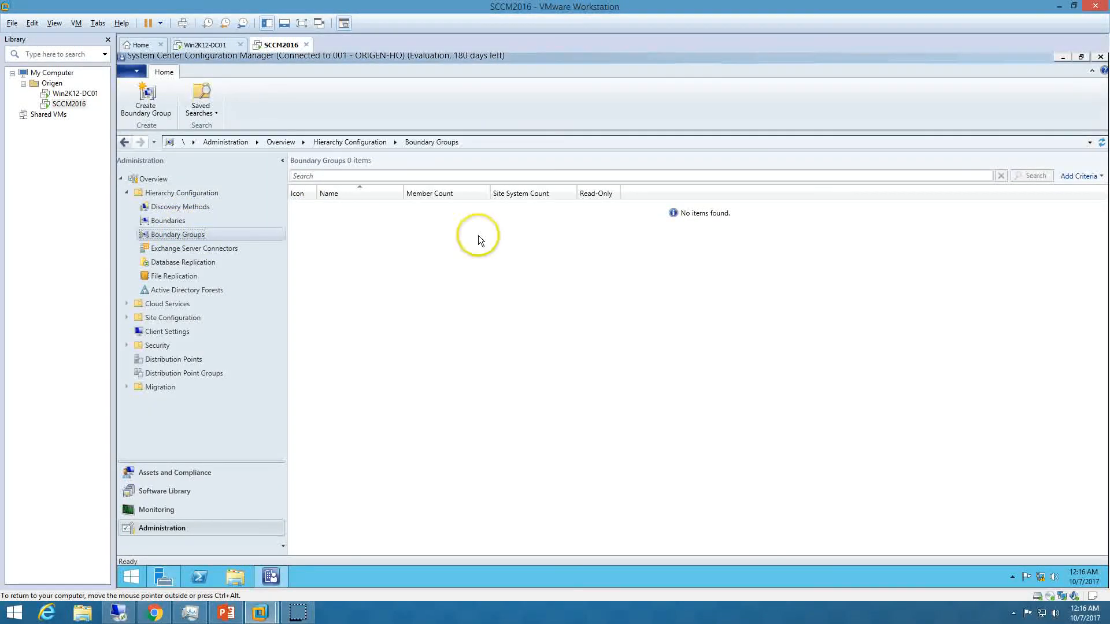
{"action": "right_click", "coordinate": [184, 236]}
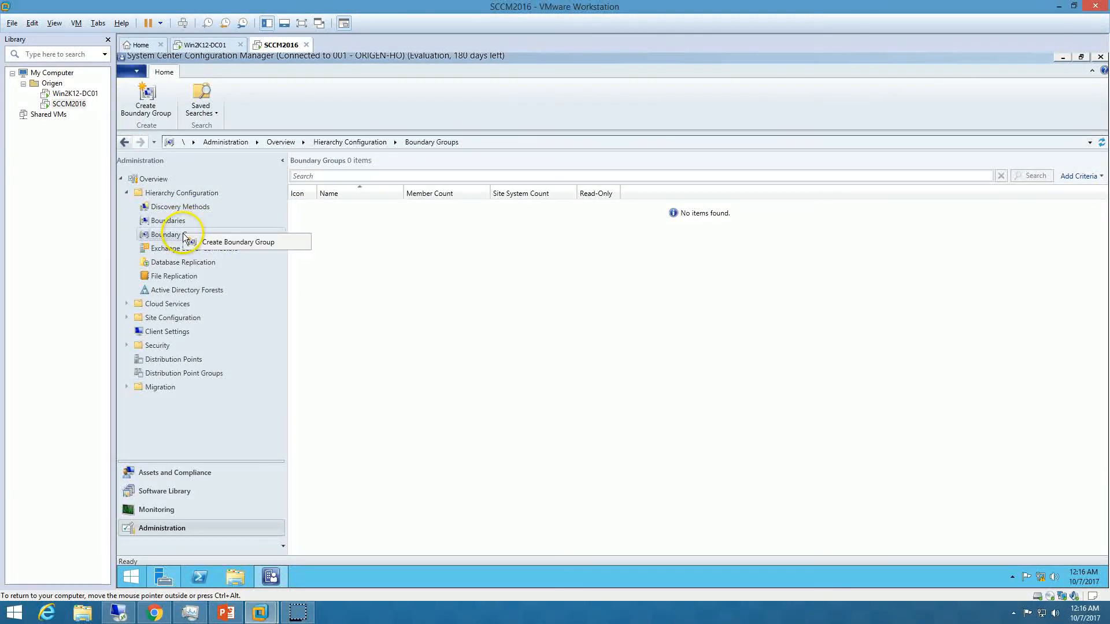
{"action": "left_click", "coordinate": [218, 245]}
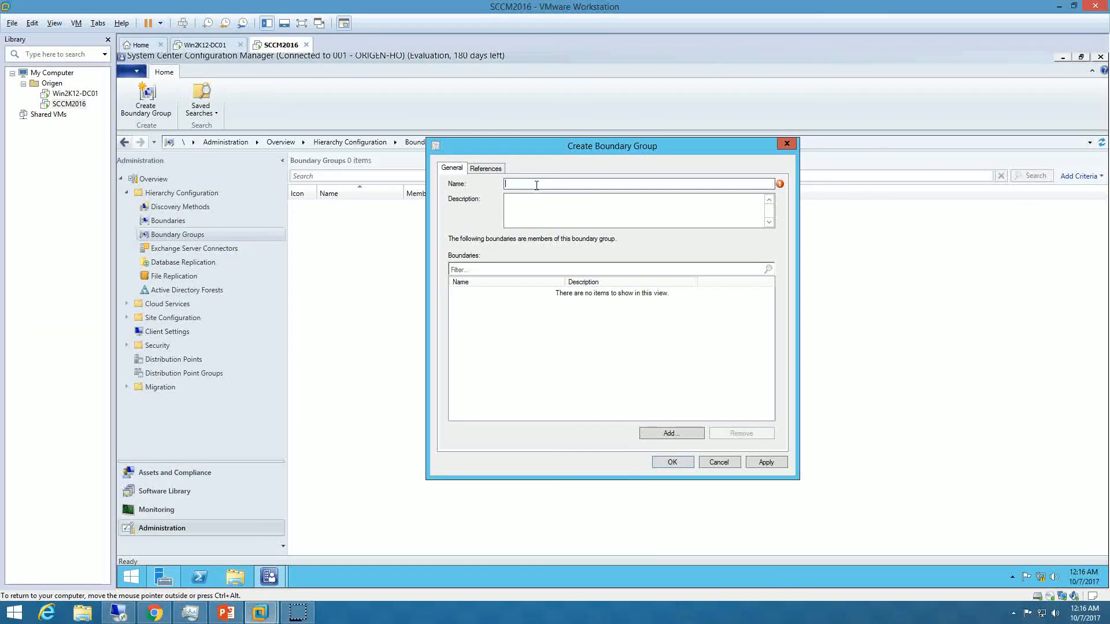
{"action": "type", "text": "Origen-BG"}
{"action": "left_click", "coordinate": [678, 434]}
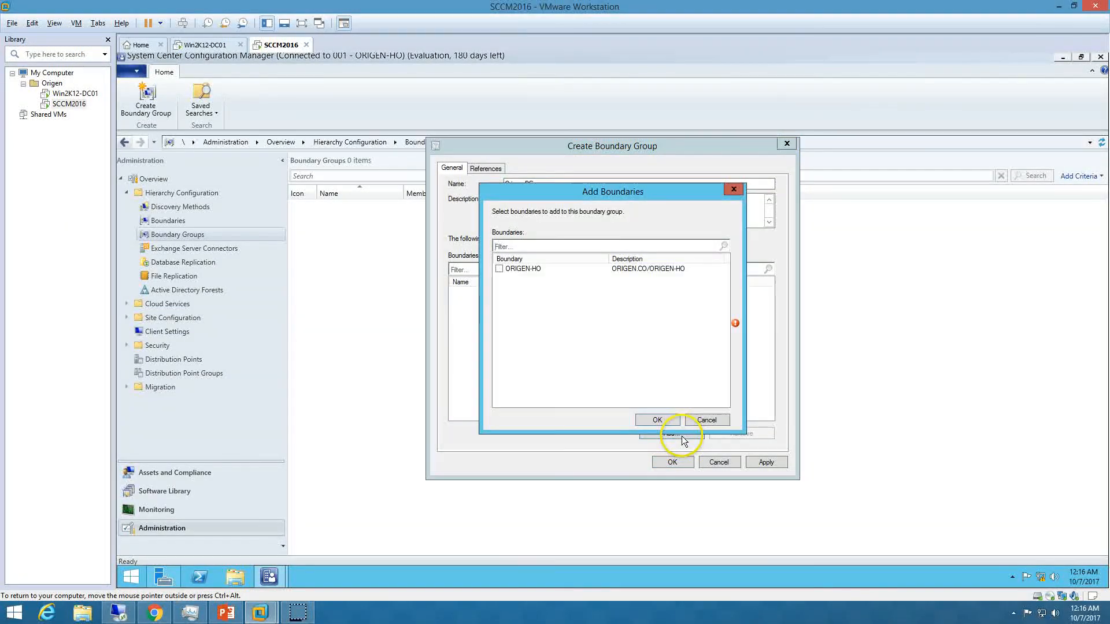
{"action": "left_click", "coordinate": [509, 270]}
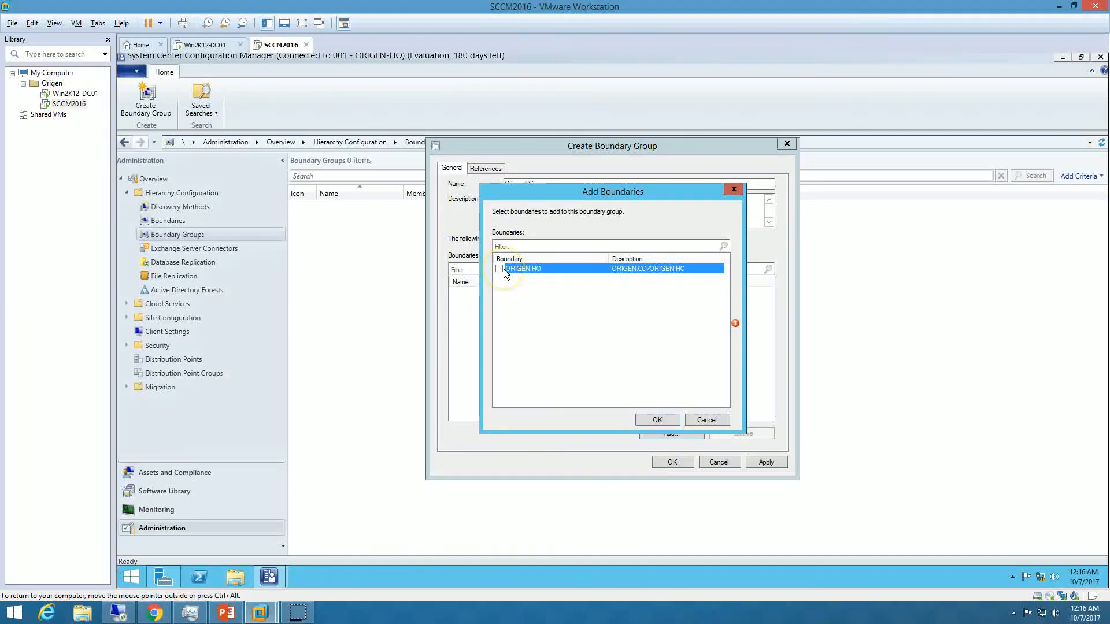
{"action": "left_click", "coordinate": [499, 269]}
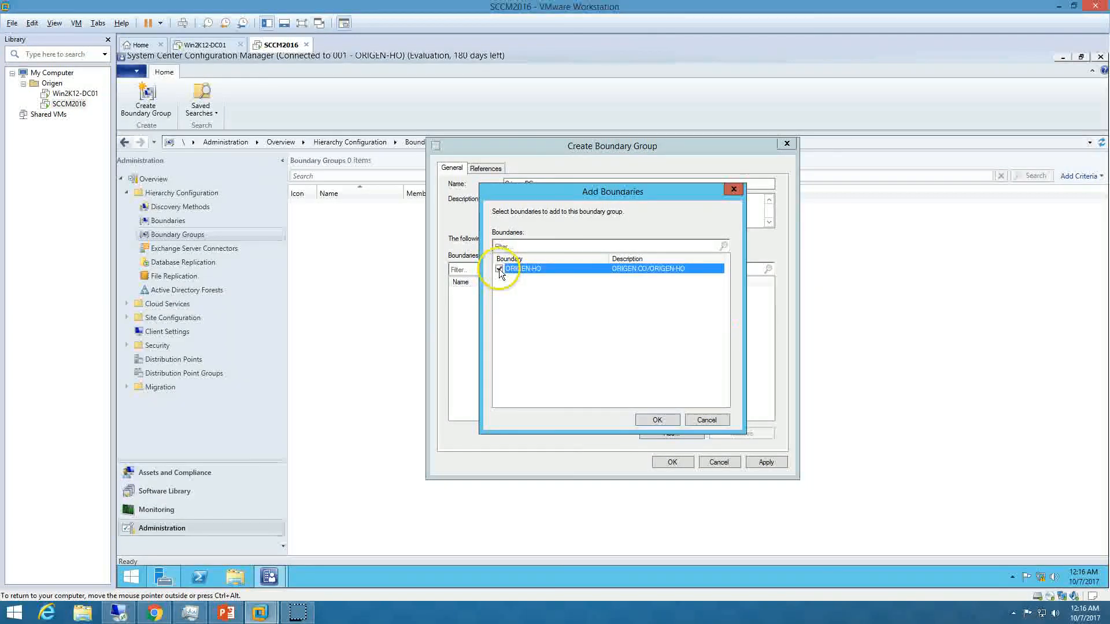
{"action": "left_click", "coordinate": [650, 419]}
{"action": "left_click", "coordinate": [762, 462]}
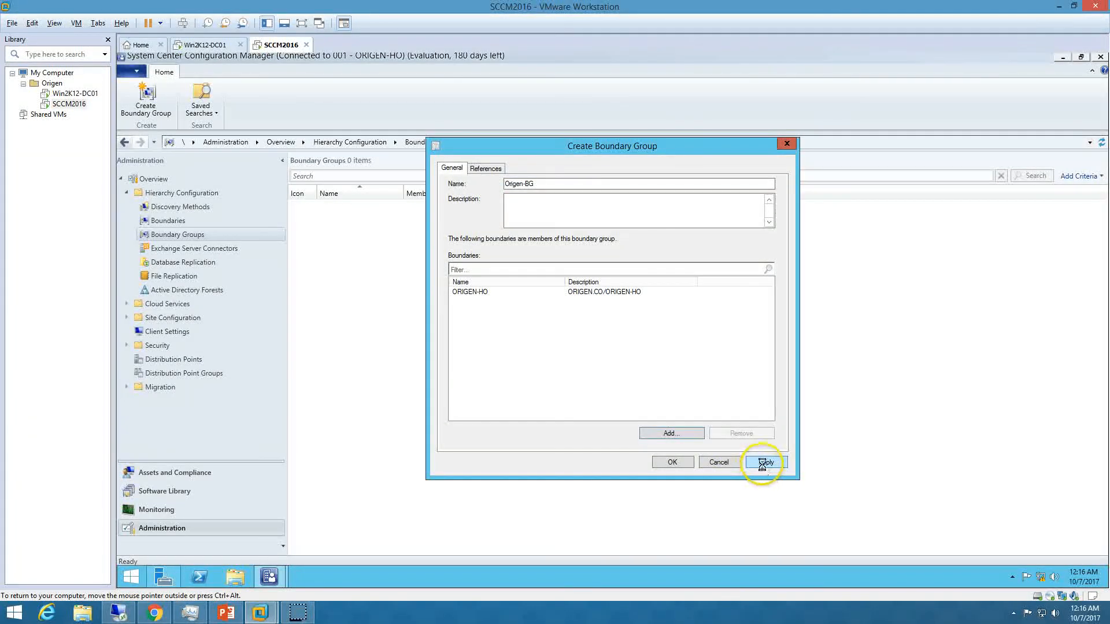
Use the Origen-BG boundary group for site assignment to 001-ORIGEN-HO, add \\SCCM2016.ORIGEN.CO as its site system server, and save the group
{"action": "left_click", "coordinate": [486, 169]}
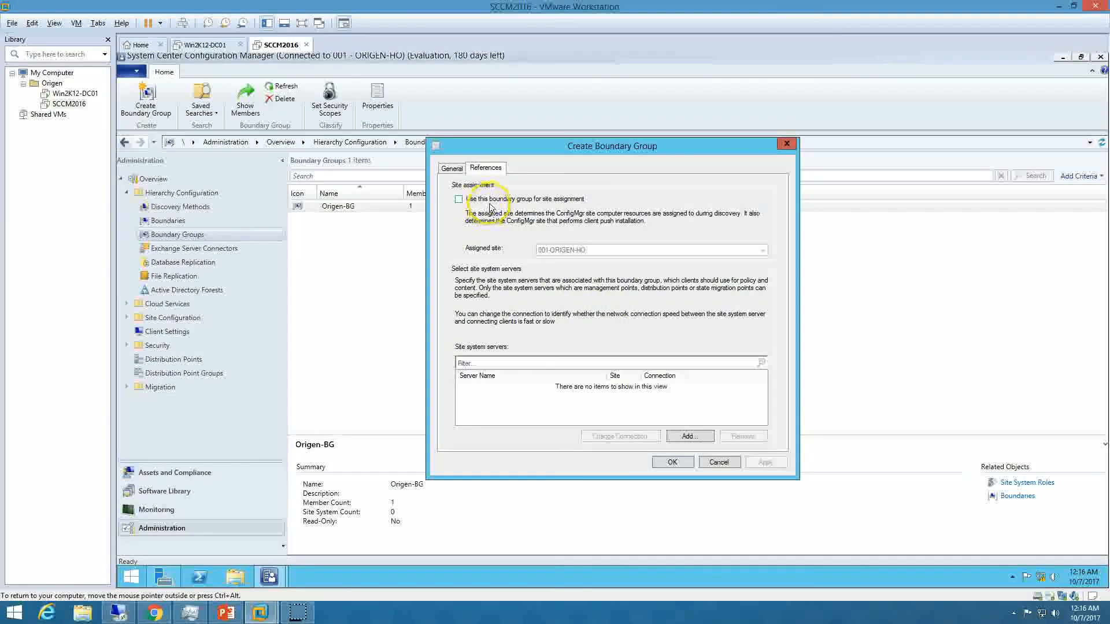
{"action": "left_click", "coordinate": [512, 199]}
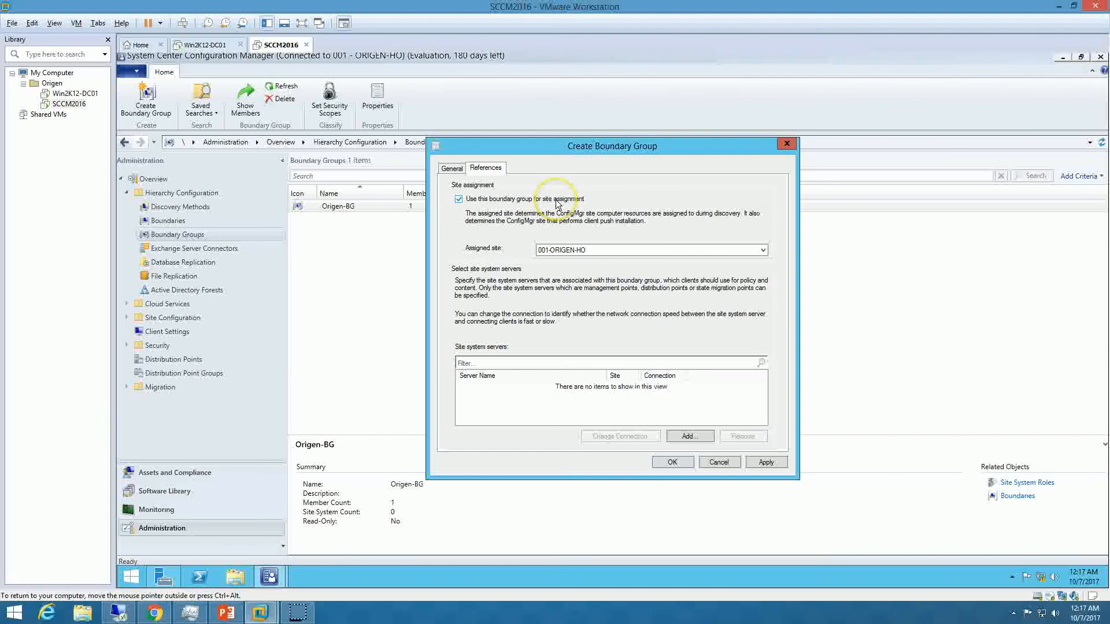
{"action": "left_click", "coordinate": [685, 435]}
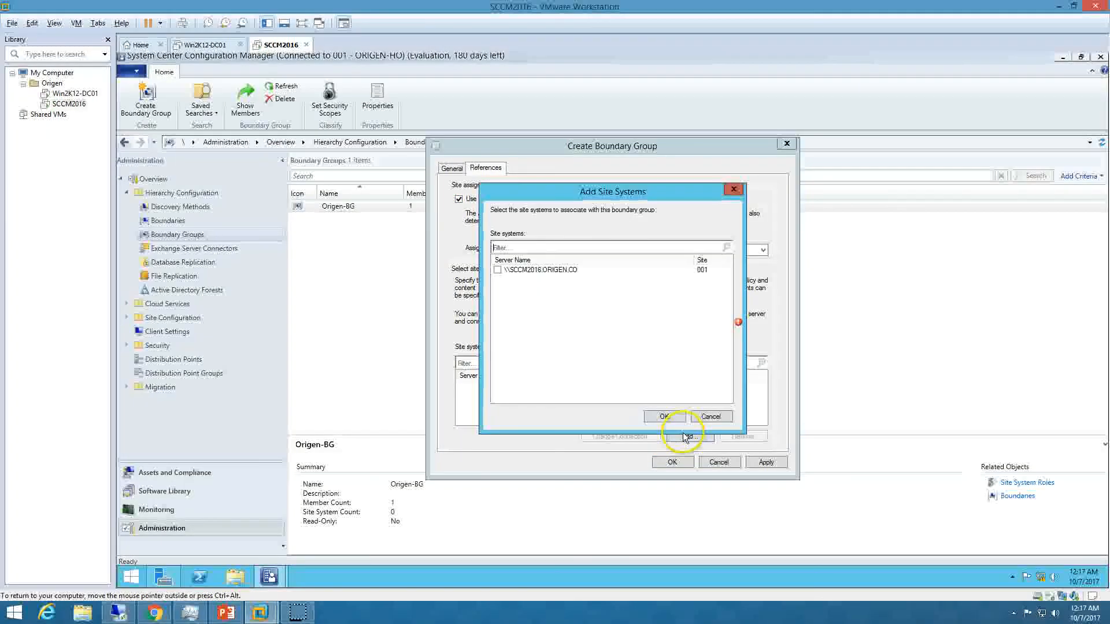
{"action": "left_click", "coordinate": [498, 270]}
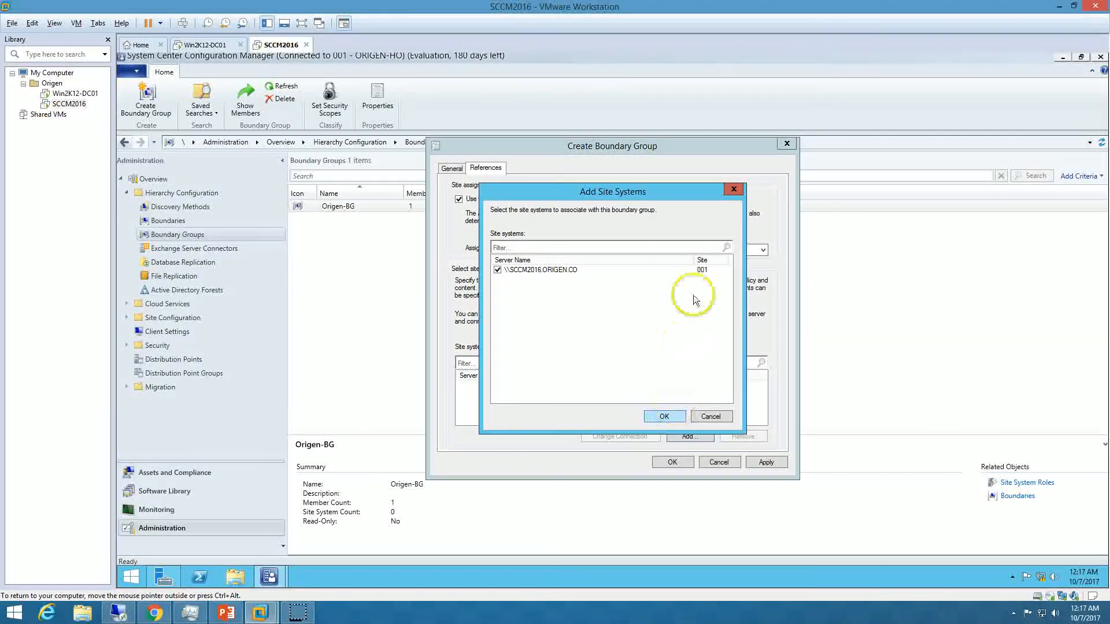
{"action": "double_click", "coordinate": [695, 260]}
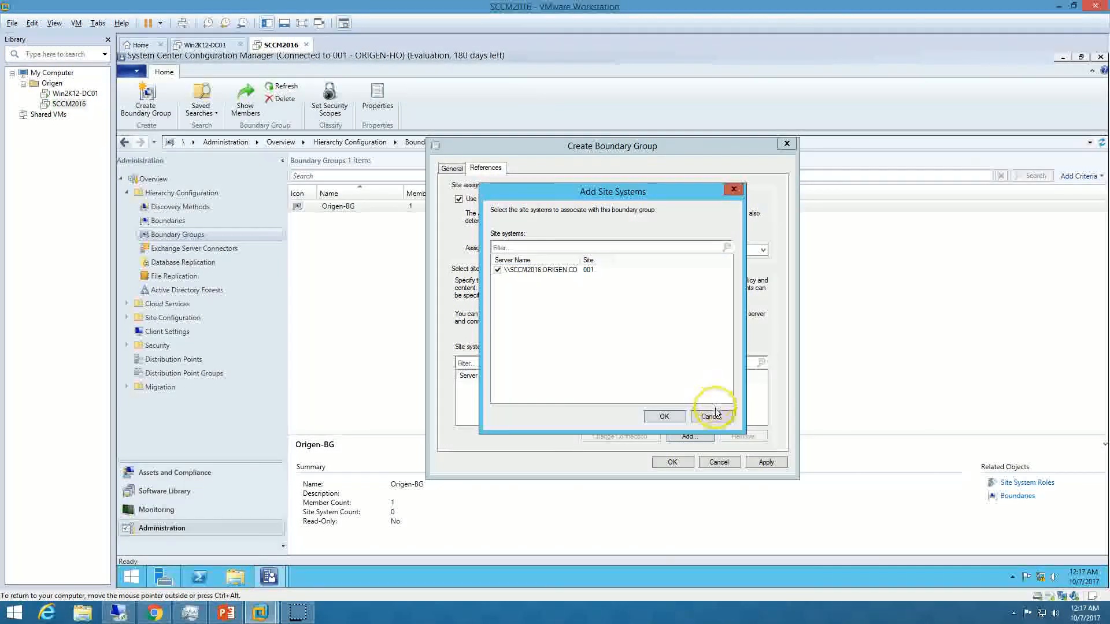
{"action": "left_click", "coordinate": [665, 417]}
{"action": "left_click", "coordinate": [673, 463]}
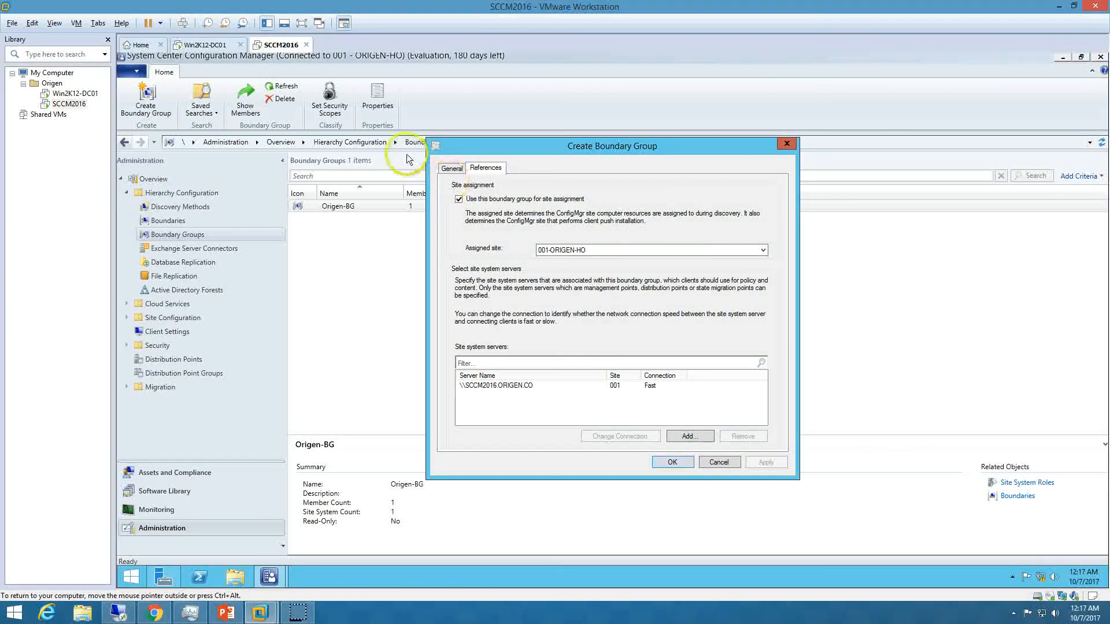
{"action": "left_click", "coordinate": [452, 168]}
{"action": "left_click", "coordinate": [665, 462]}
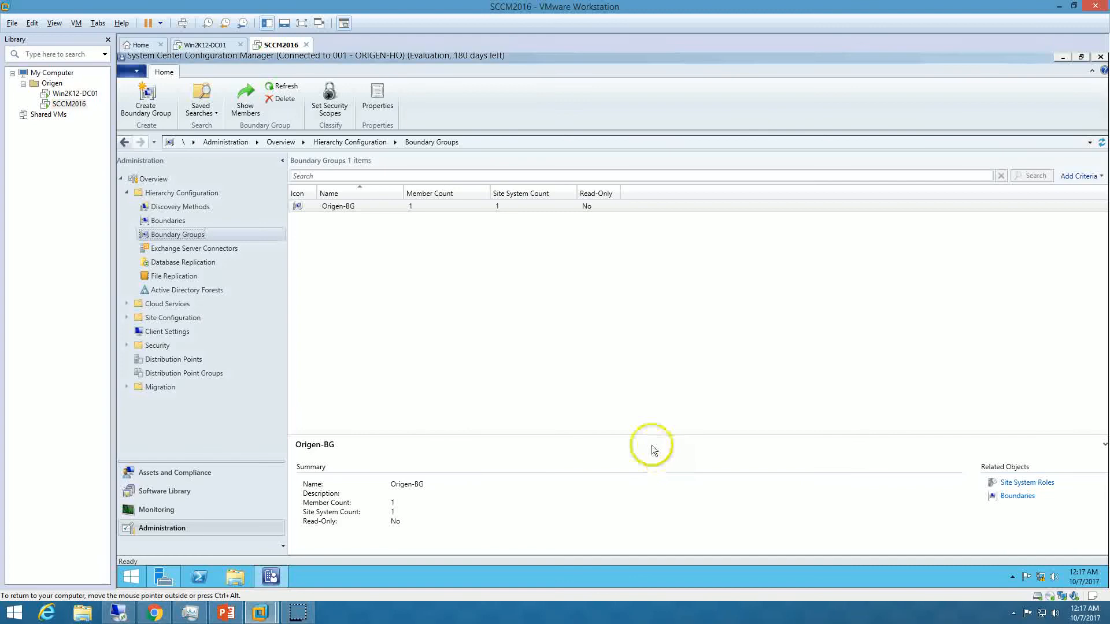
Recheck the boundaries and discovery methods, then review the Devices list in Assets and Compliance
{"action": "left_click", "coordinate": [451, 338]}
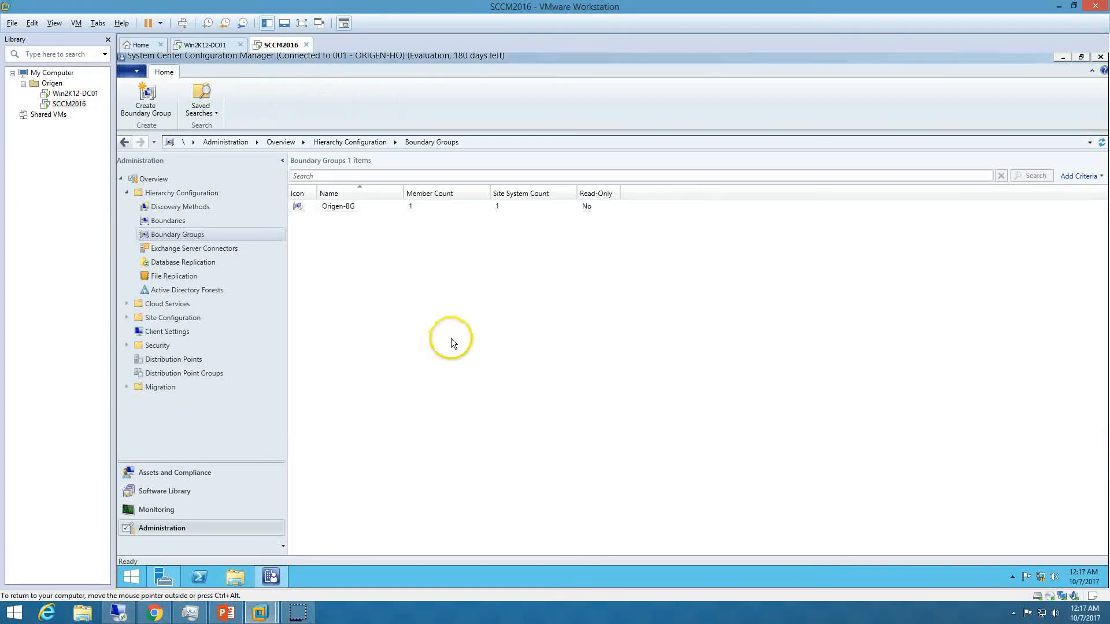
{"action": "left_click", "coordinate": [188, 221]}
{"action": "left_click", "coordinate": [197, 208]}
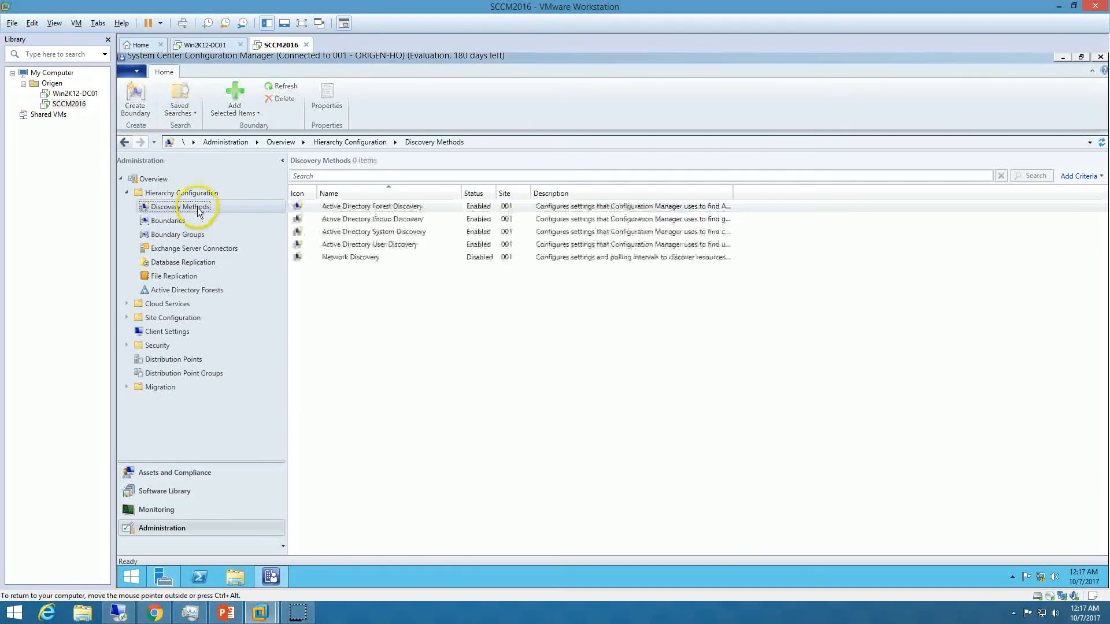
{"action": "left_click", "coordinate": [227, 474]}
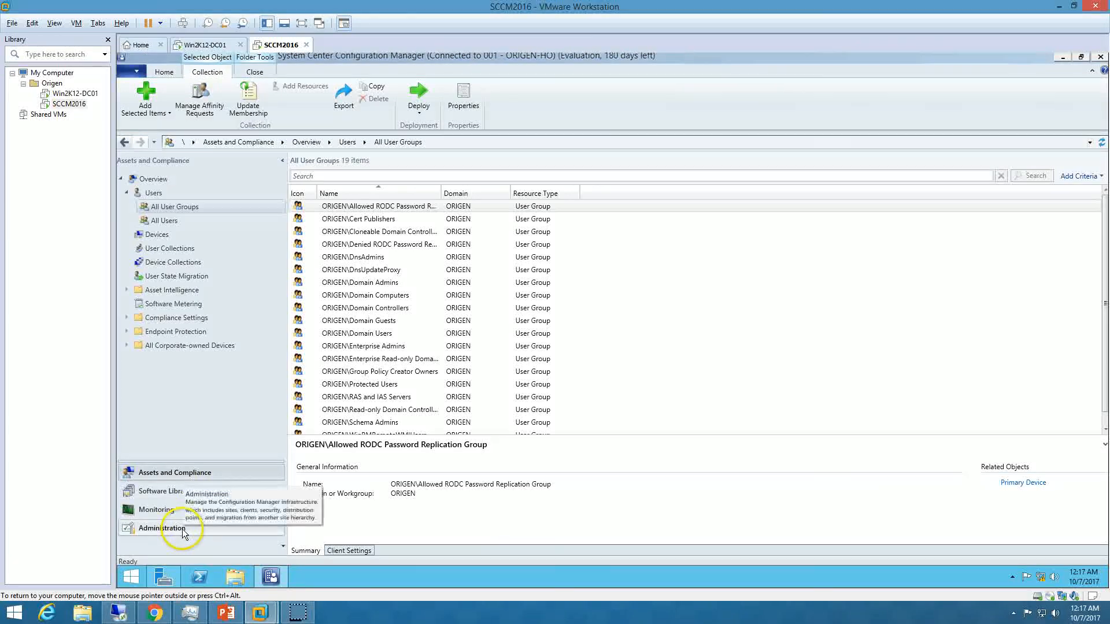
{"action": "left_click", "coordinate": [175, 235]}
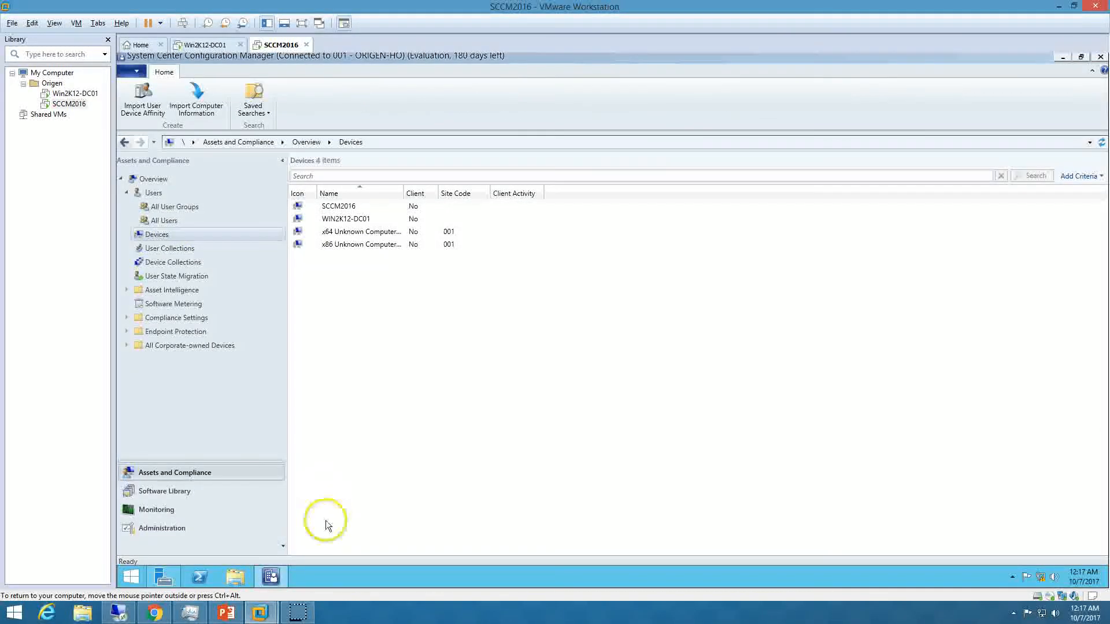
Switch to the PowerPoint slide show and advance to the closing contact slide
{"action": "left_click", "coordinate": [225, 613]}
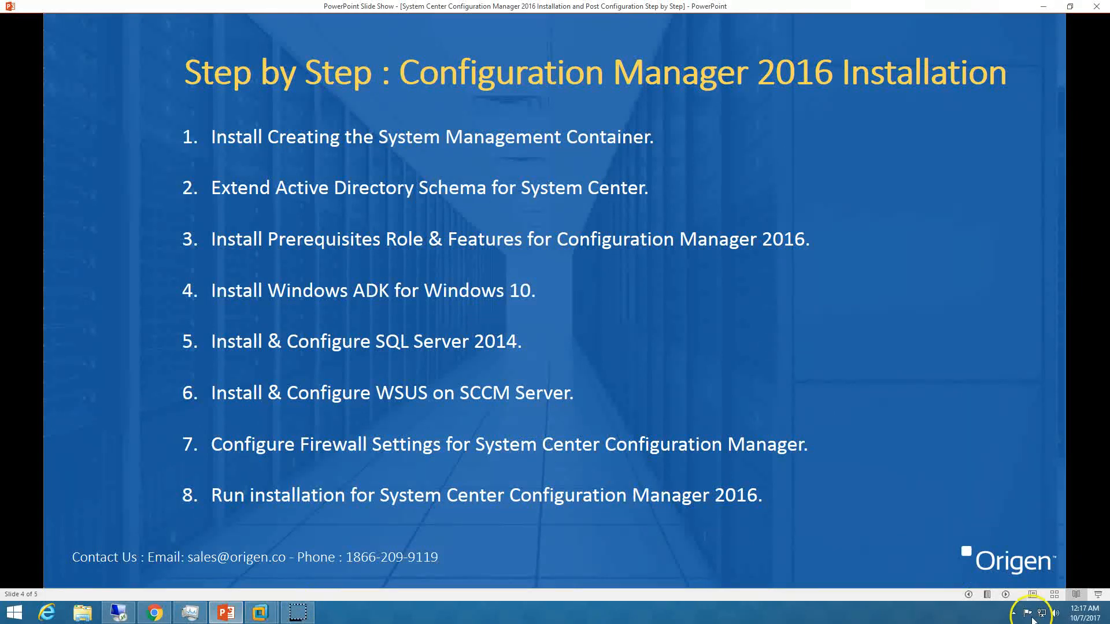
{"action": "left_click", "coordinate": [1007, 595]}
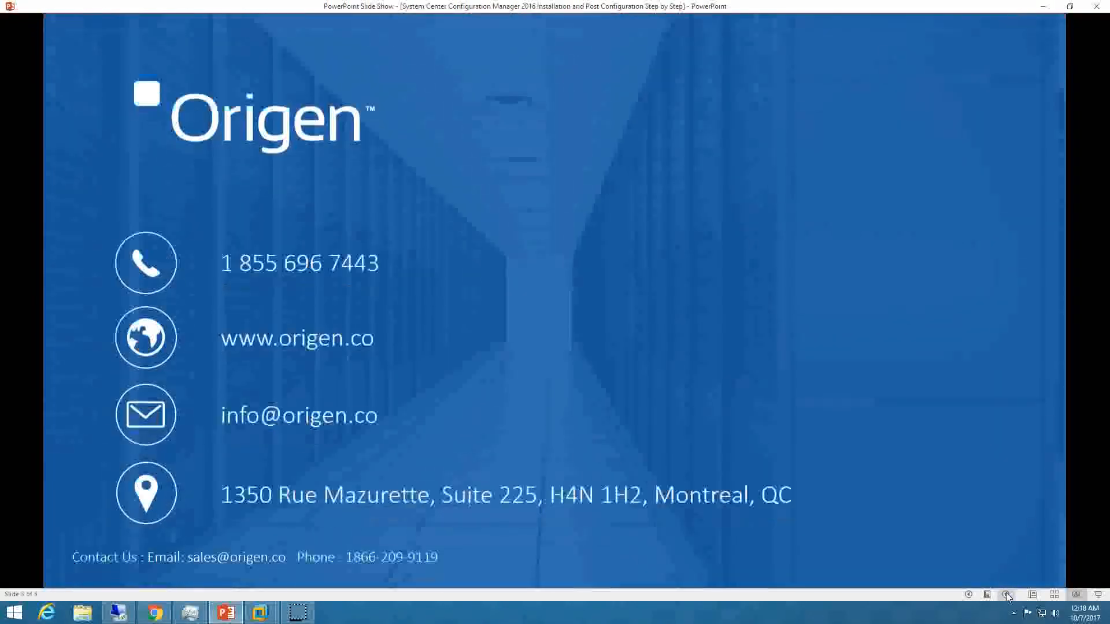